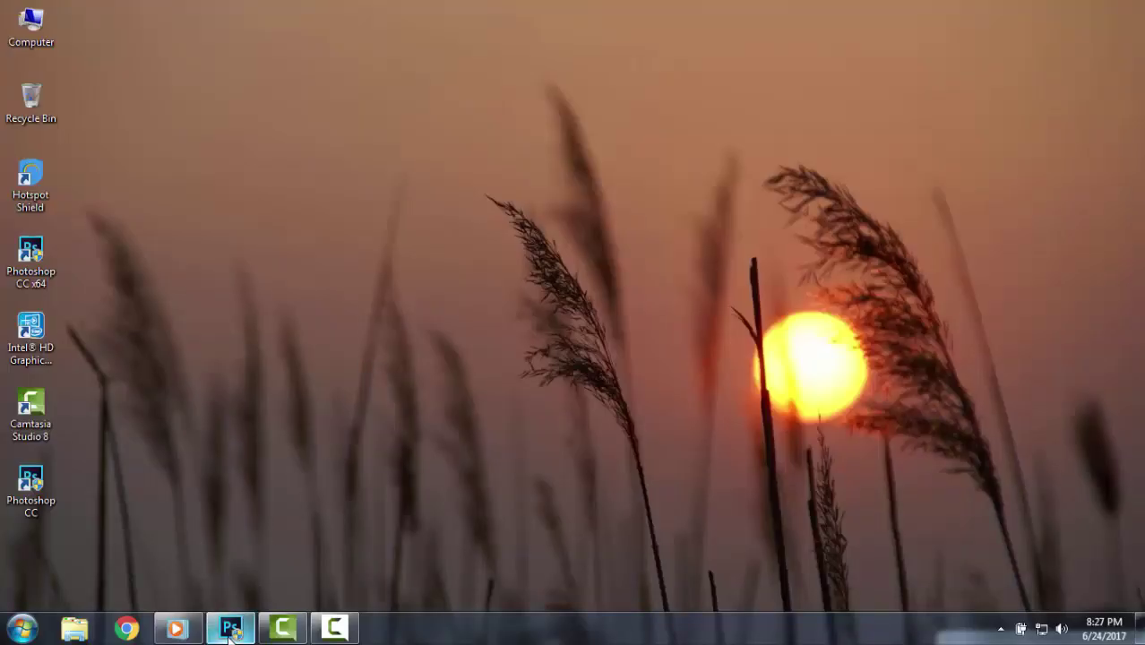
Open DSC_0916 from Downloads and enlarge its document window.
{"action": "left_click", "coordinate": [231, 628]}
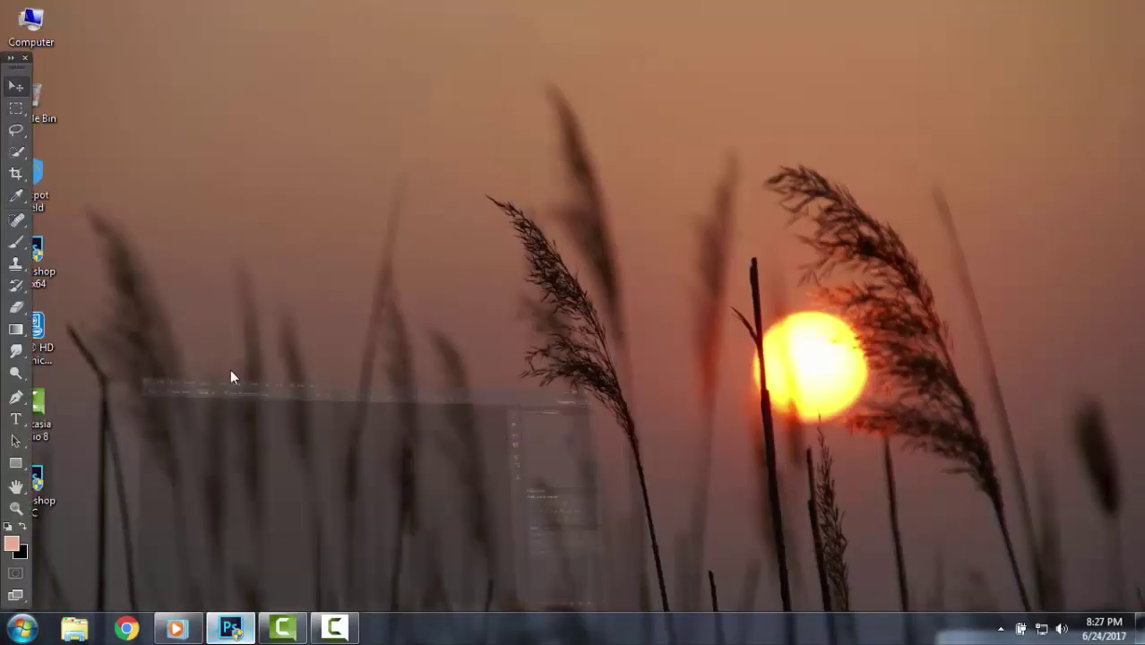
{"action": "left_click", "coordinate": [46, 11]}
{"action": "left_click", "coordinate": [52, 46]}
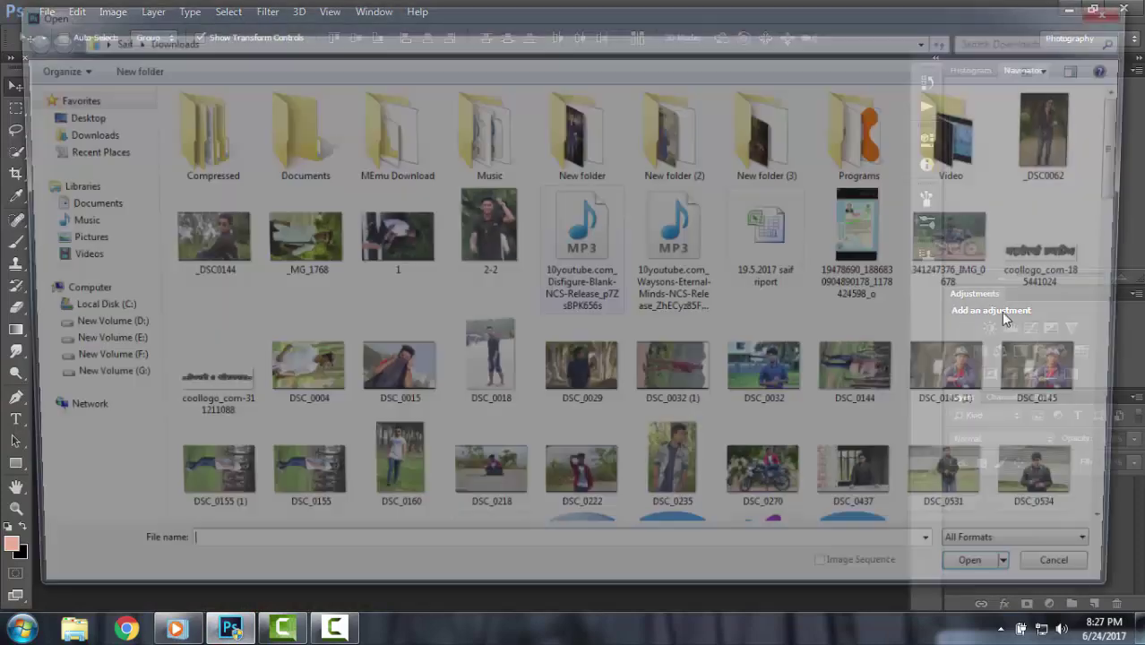
{"action": "scroll", "coordinate": [1136, 199], "scroll_direction": "down", "scroll_amount": 3}
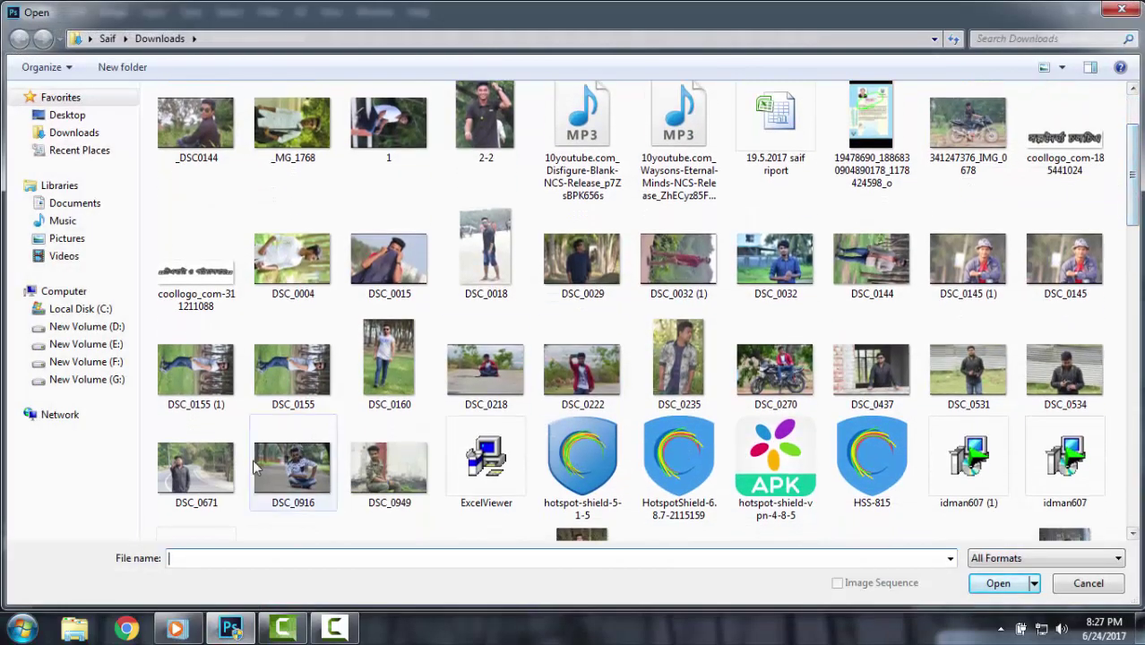
{"action": "double_click", "coordinate": [305, 474]}
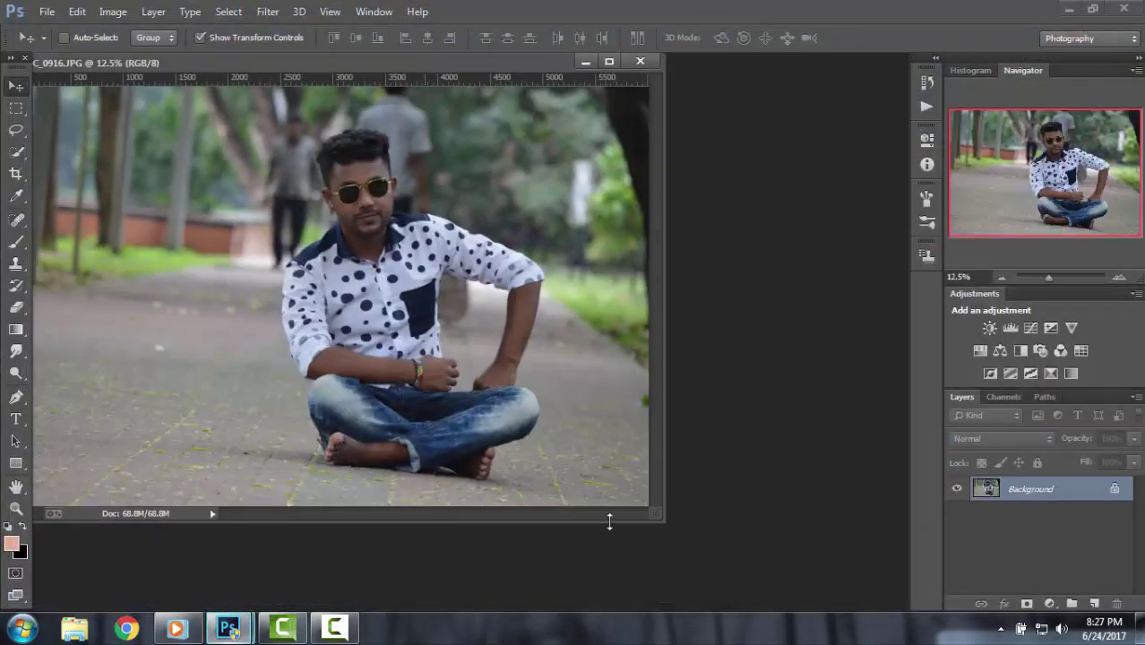
{"action": "left_click_drag", "start_coordinate": [665, 522], "coordinate": [885, 600]}
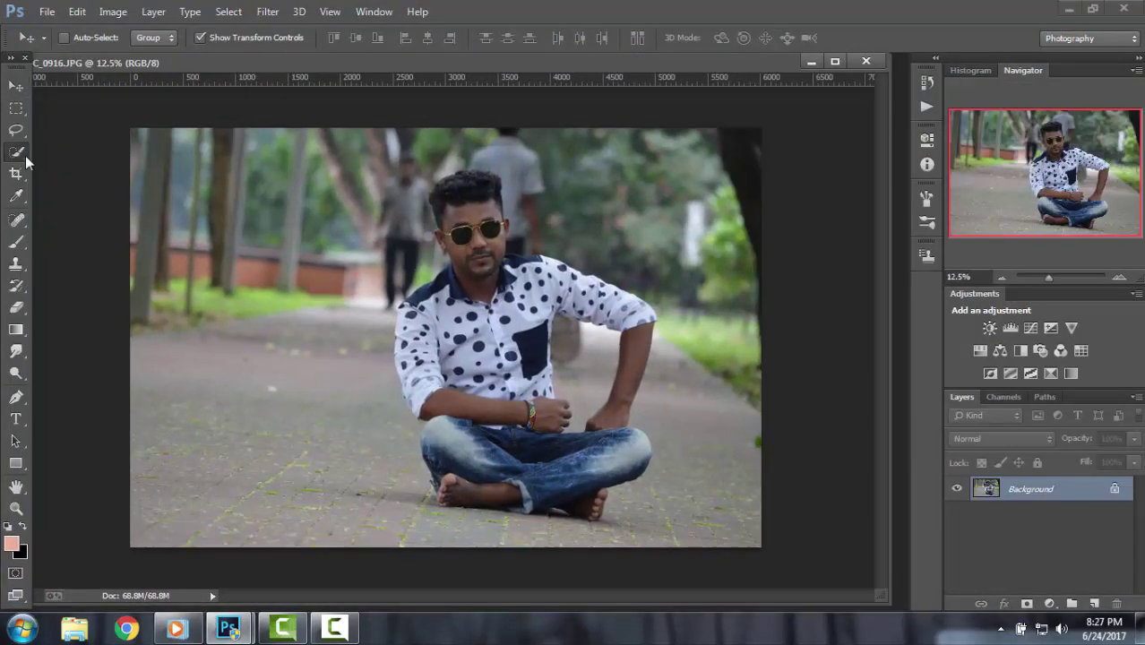
With a 56 px Quick Selection brush, select the man's torso, jeans, feet and raised arm.
{"action": "left_click", "coordinate": [25, 155]}
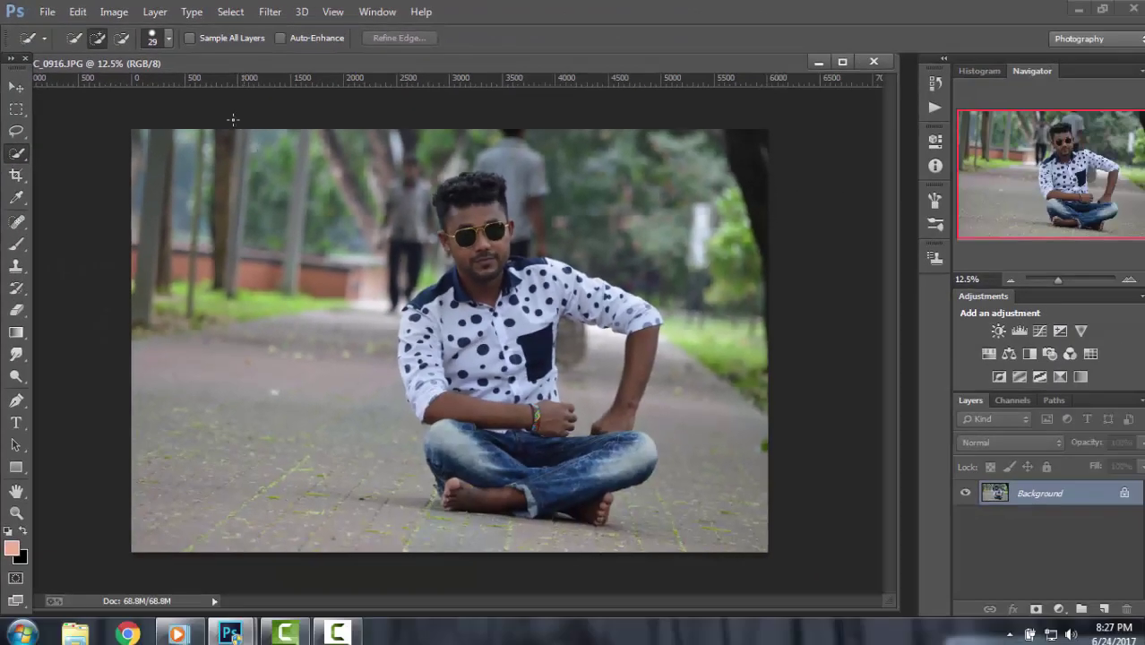
{"action": "left_click", "coordinate": [168, 40]}
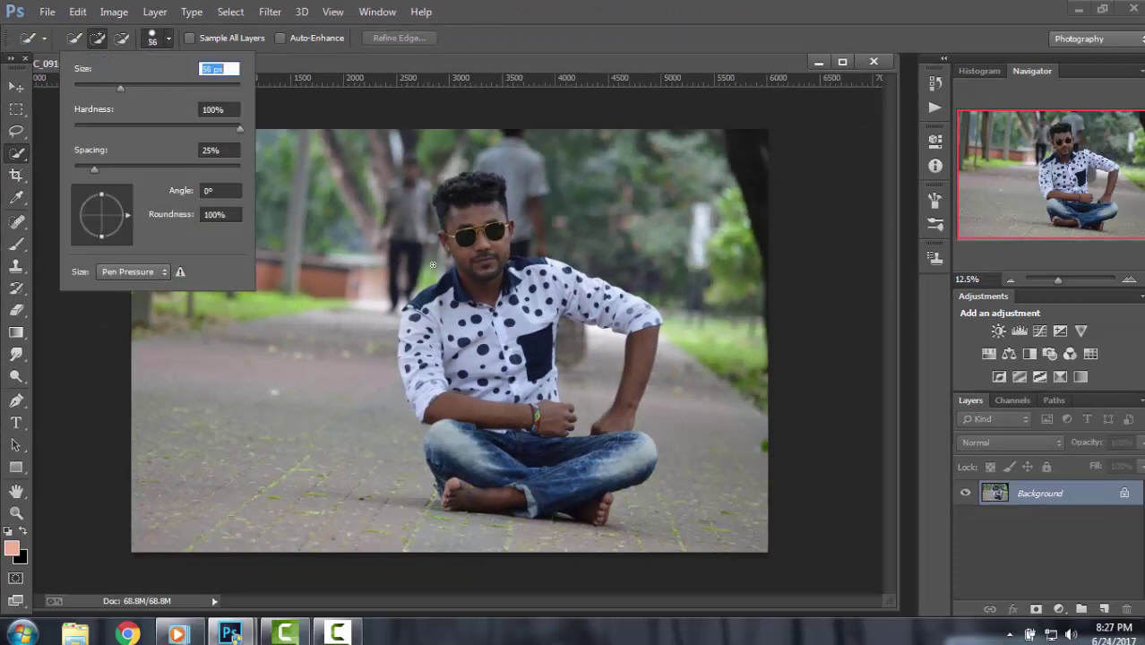
{"action": "key", "text": "Return"}
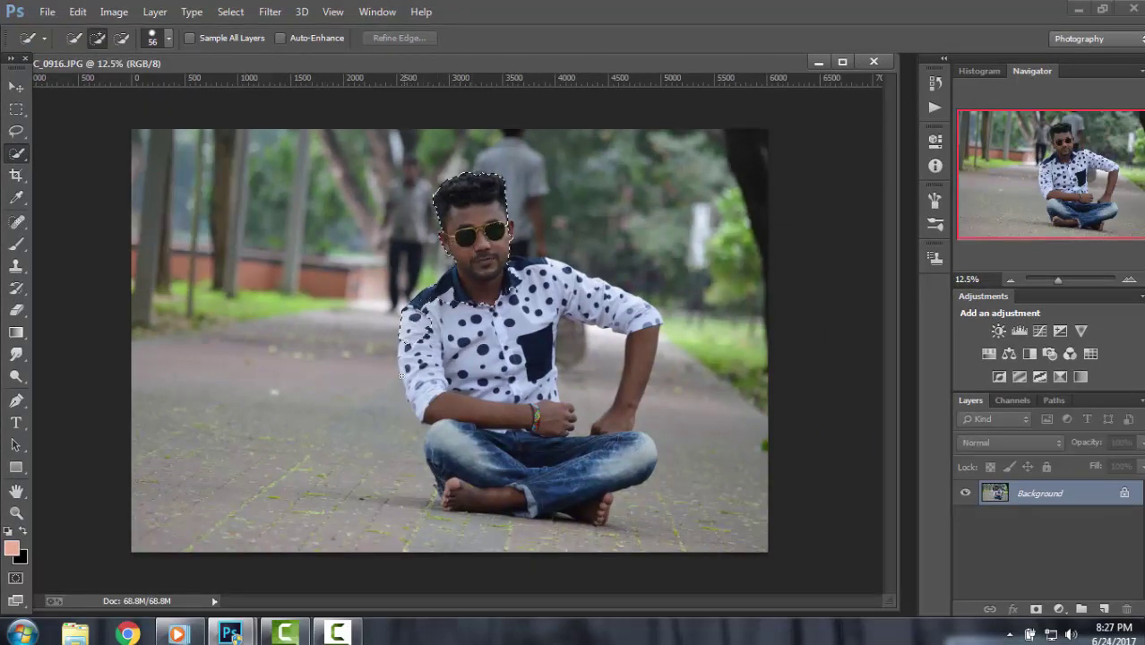
{"action": "left_click_drag", "start_coordinate": [484, 300], "coordinate": [456, 505]}
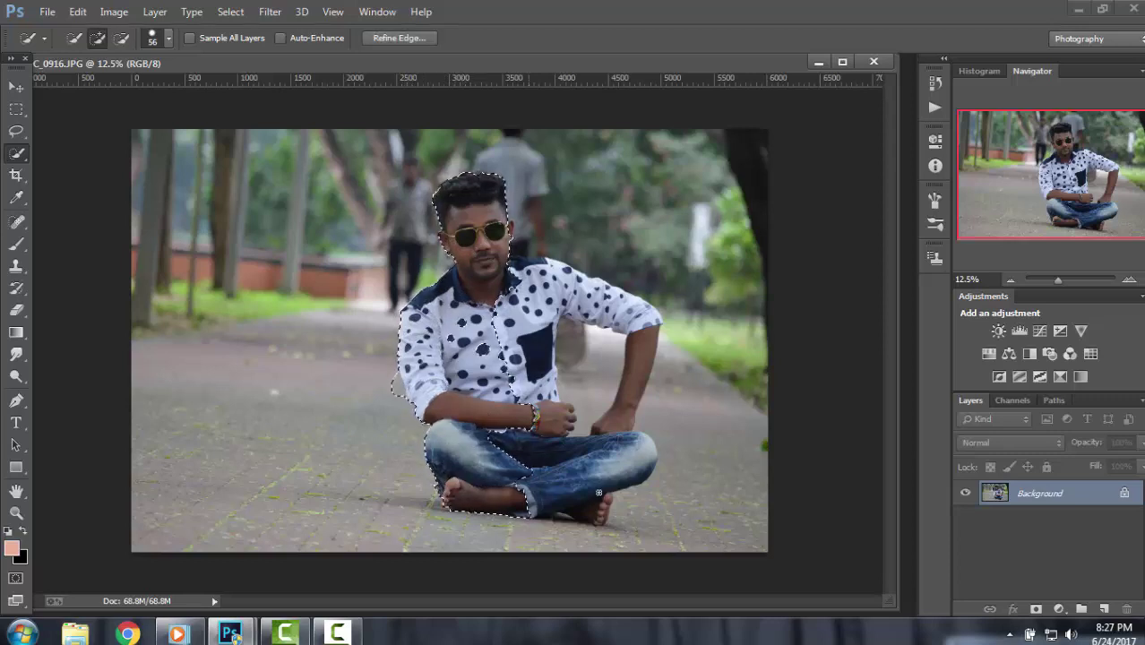
{"action": "mouse_move", "coordinate": [456, 505]}
{"action": "left_mouse_down"}
{"action": "mouse_move", "coordinate": [592, 452]}
{"action": "mouse_move", "coordinate": [556, 322]}
{"action": "left_mouse_up"}
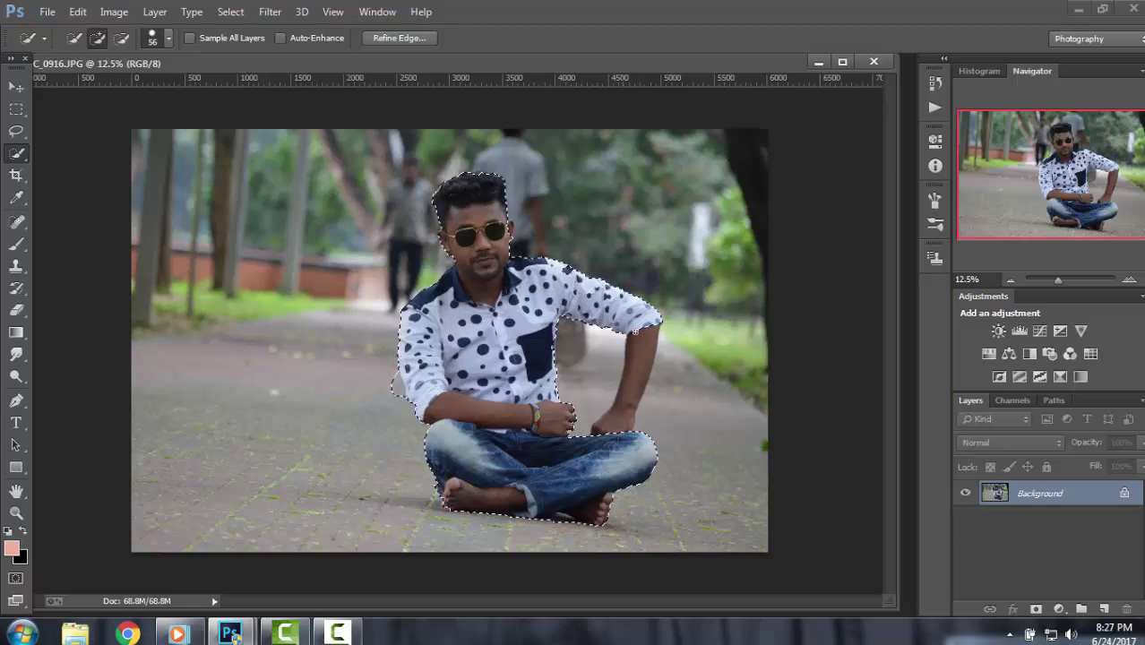
{"action": "left_click_drag", "start_coordinate": [578, 289], "coordinate": [627, 342]}
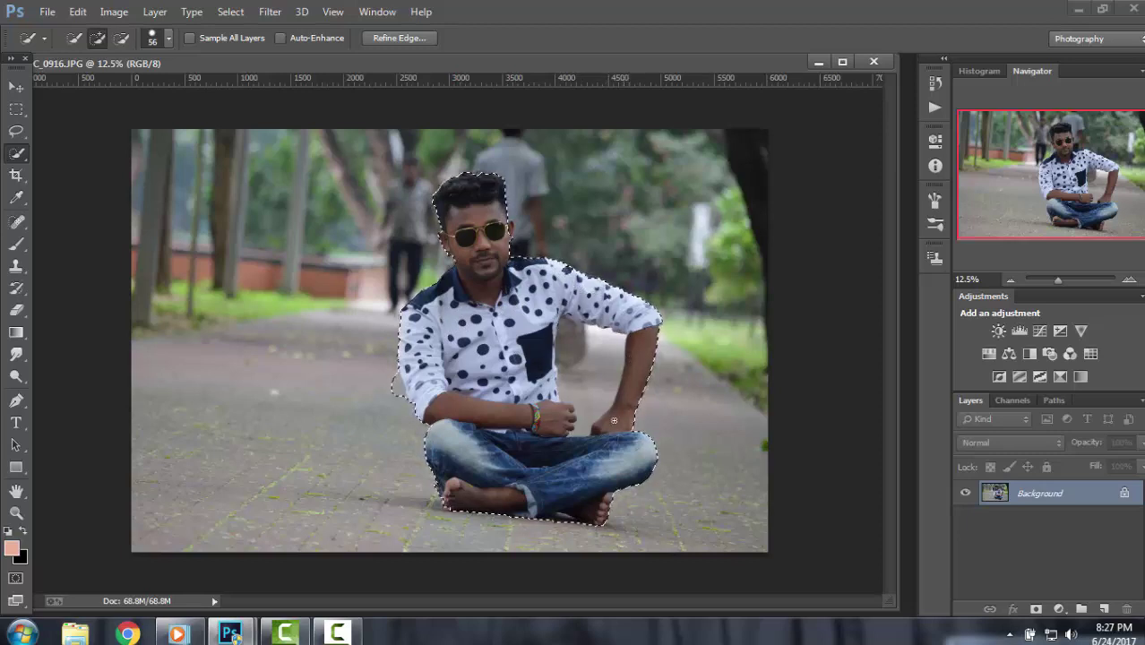
Subtract the background beside the left sleeve and between torso and raised arm.
{"action": "key", "text": "alt"}
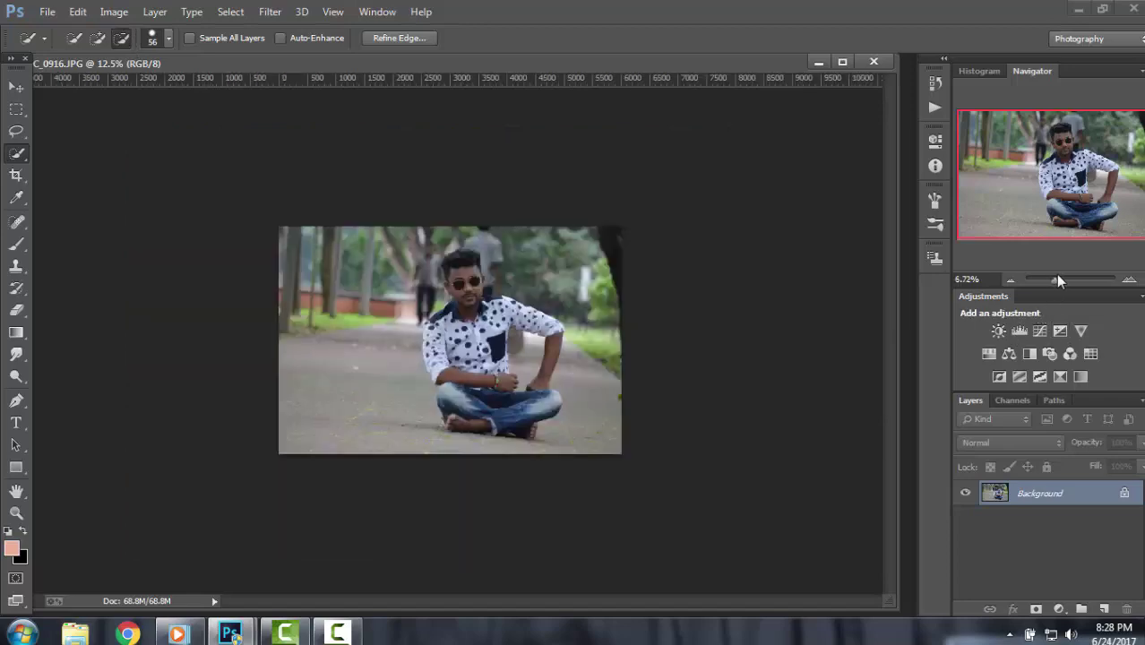
{"action": "left_click_drag", "start_coordinate": [1056, 280], "coordinate": [1063, 279]}
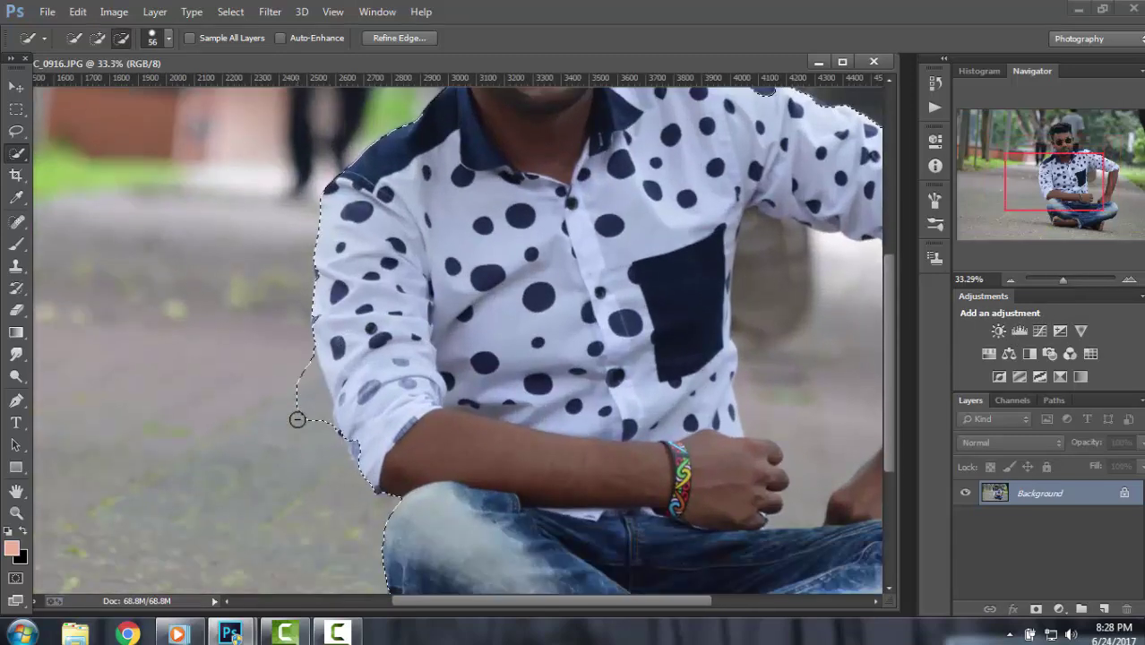
{"action": "mouse_move", "coordinate": [298, 419]}
{"action": "left_mouse_down"}
{"action": "mouse_move", "coordinate": [317, 390]}
{"action": "mouse_move", "coordinate": [323, 427]}
{"action": "left_mouse_up"}
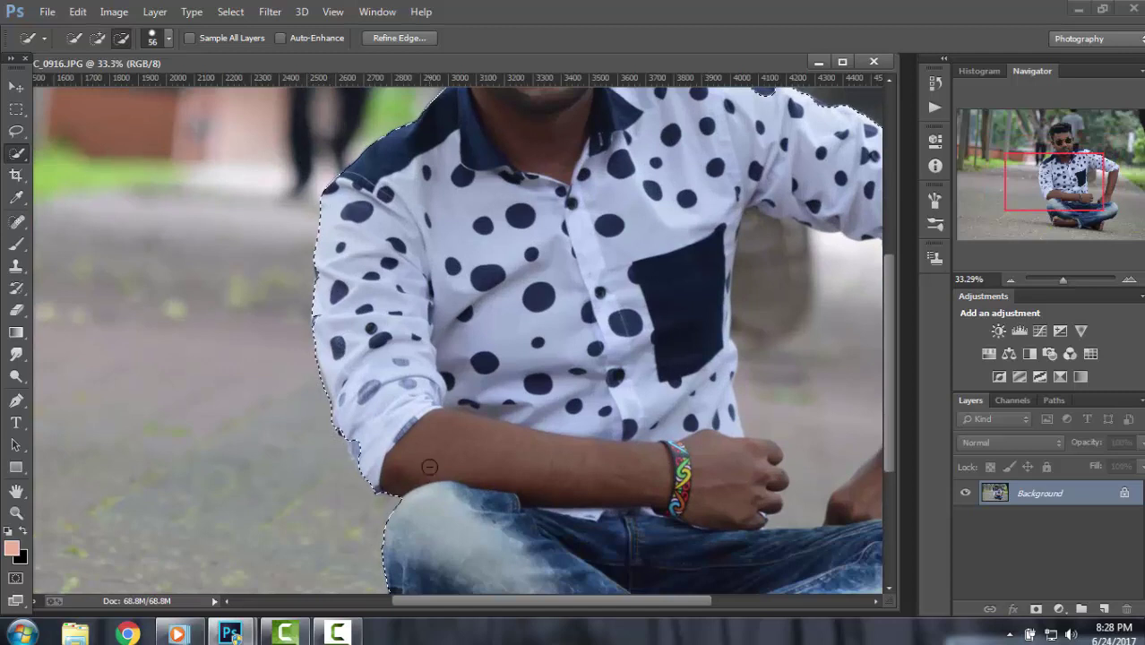
{"action": "left_click_drag", "start_coordinate": [788, 320], "coordinate": [766, 401]}
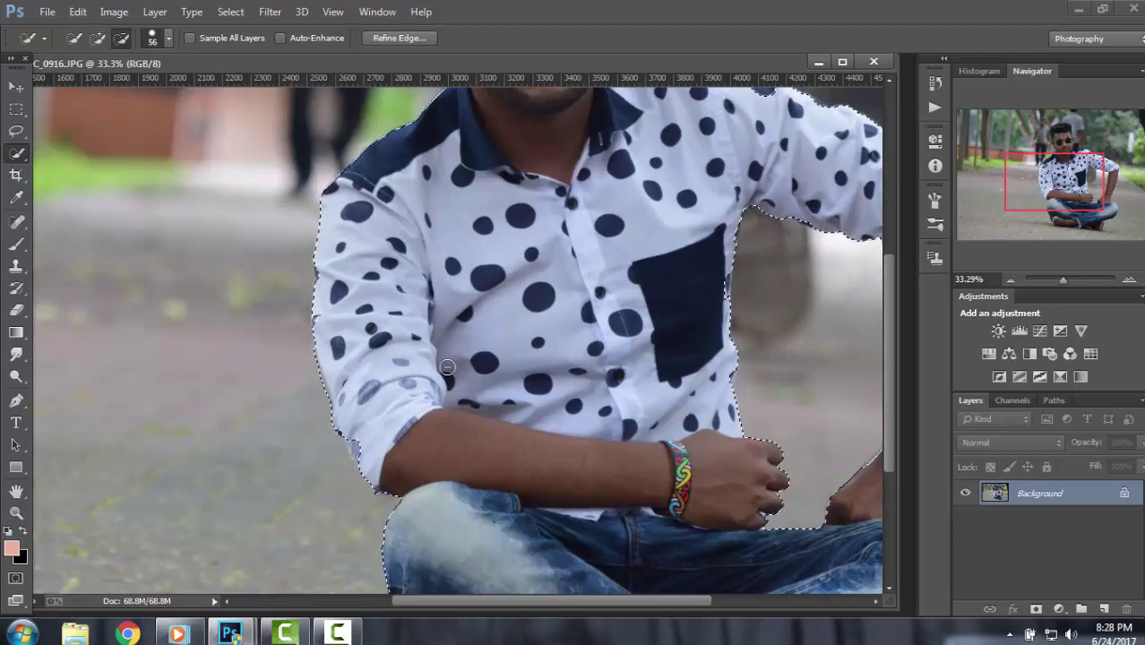
{"action": "scroll", "coordinate": [457, 376], "scroll_direction": "down", "scroll_amount": 2}
Add missed areas along the bottom of the figure back into the selection.
{"action": "left_click", "coordinate": [98, 38]}
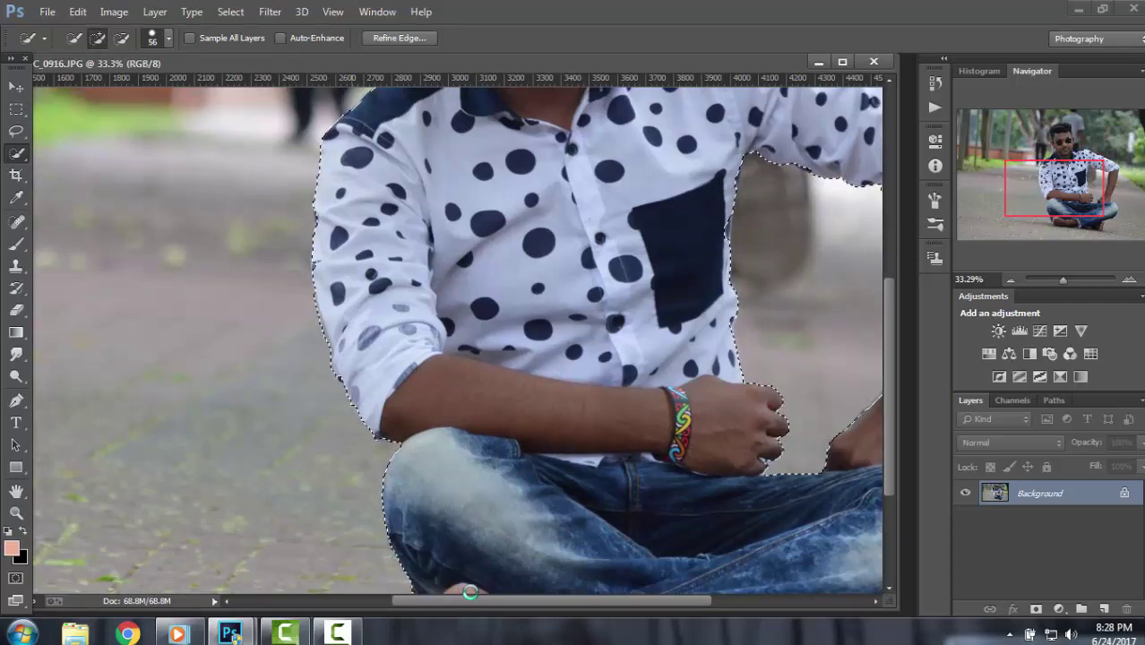
{"action": "left_click_drag", "start_coordinate": [492, 601], "coordinate": [627, 620]}
{"action": "scroll", "coordinate": [540, 532], "scroll_direction": "up", "scroll_amount": 3}
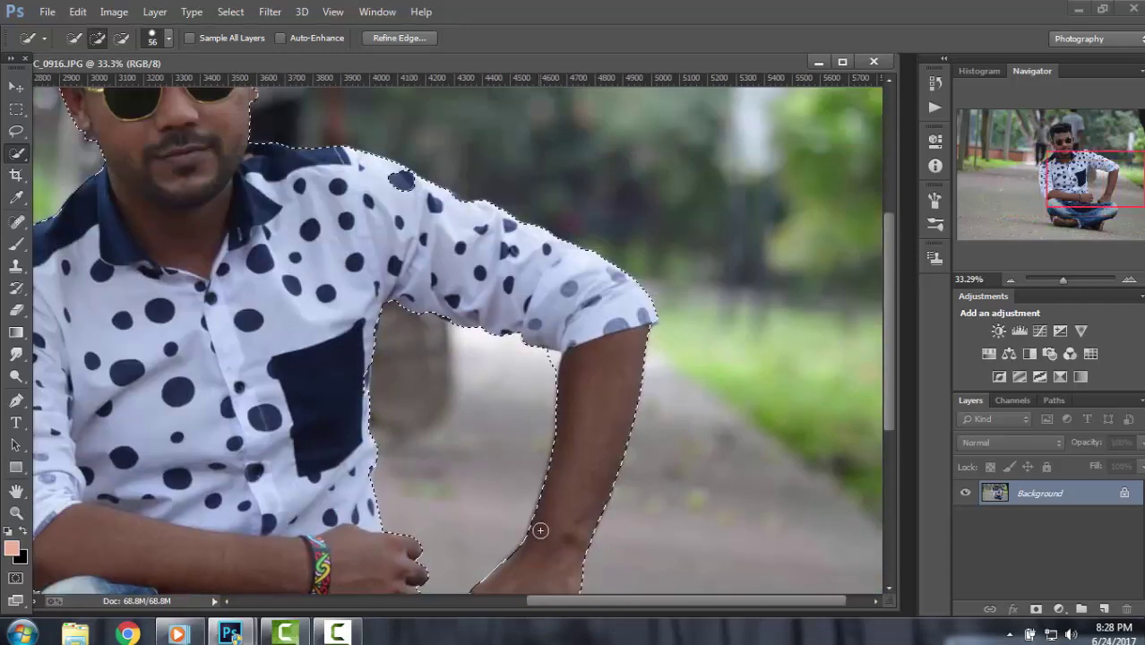
{"action": "scroll", "coordinate": [529, 512], "scroll_direction": "up", "scroll_amount": 3}
{"action": "scroll", "coordinate": [527, 512], "scroll_direction": "up", "scroll_amount": 3}
{"action": "scroll", "coordinate": [528, 512], "scroll_direction": "up", "scroll_amount": 1}
{"action": "scroll", "coordinate": [528, 512], "scroll_direction": "up", "scroll_amount": 2}
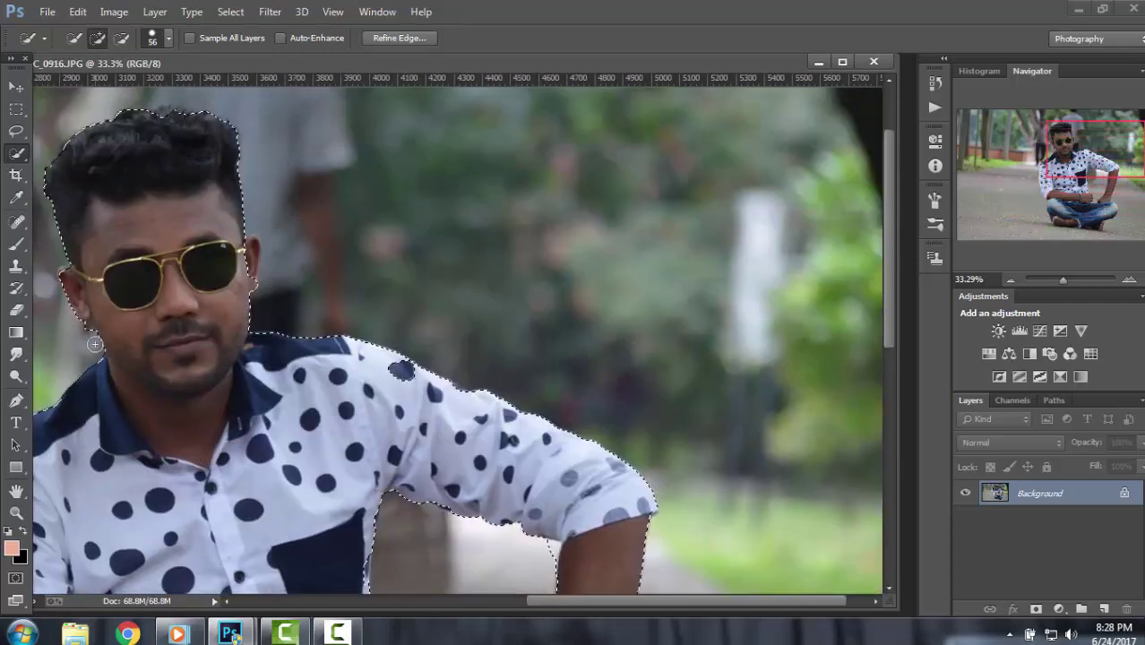
Trim stray background near the feet and add the heel to the selection.
{"action": "left_click", "coordinate": [121, 38]}
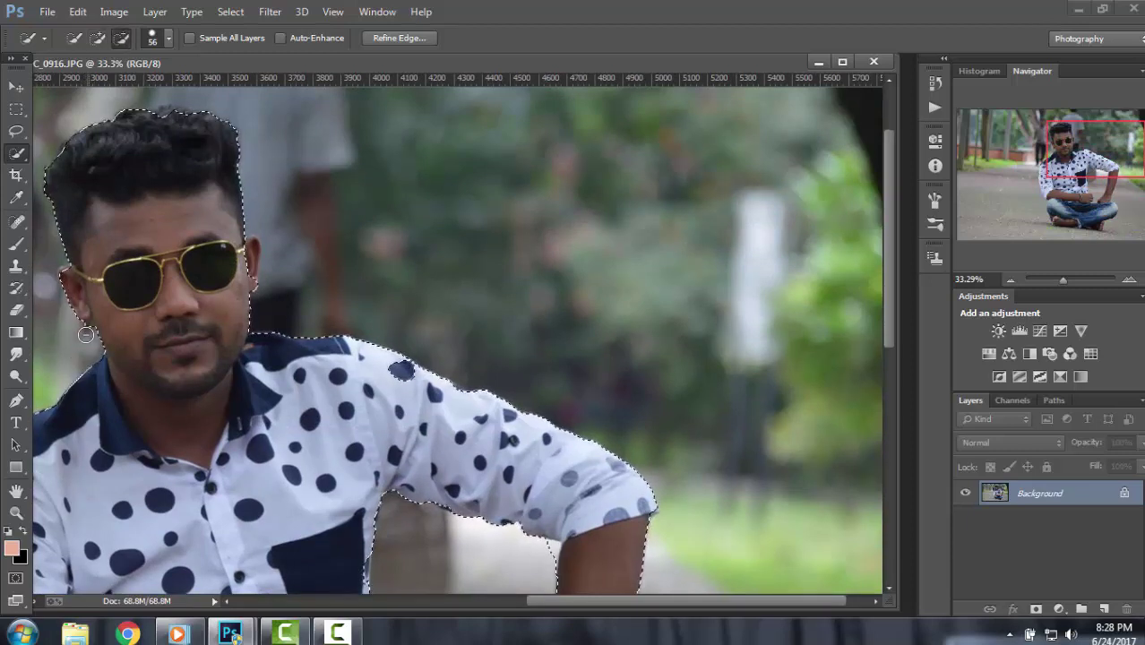
{"action": "scroll", "coordinate": [358, 466], "scroll_direction": "down", "scroll_amount": 2}
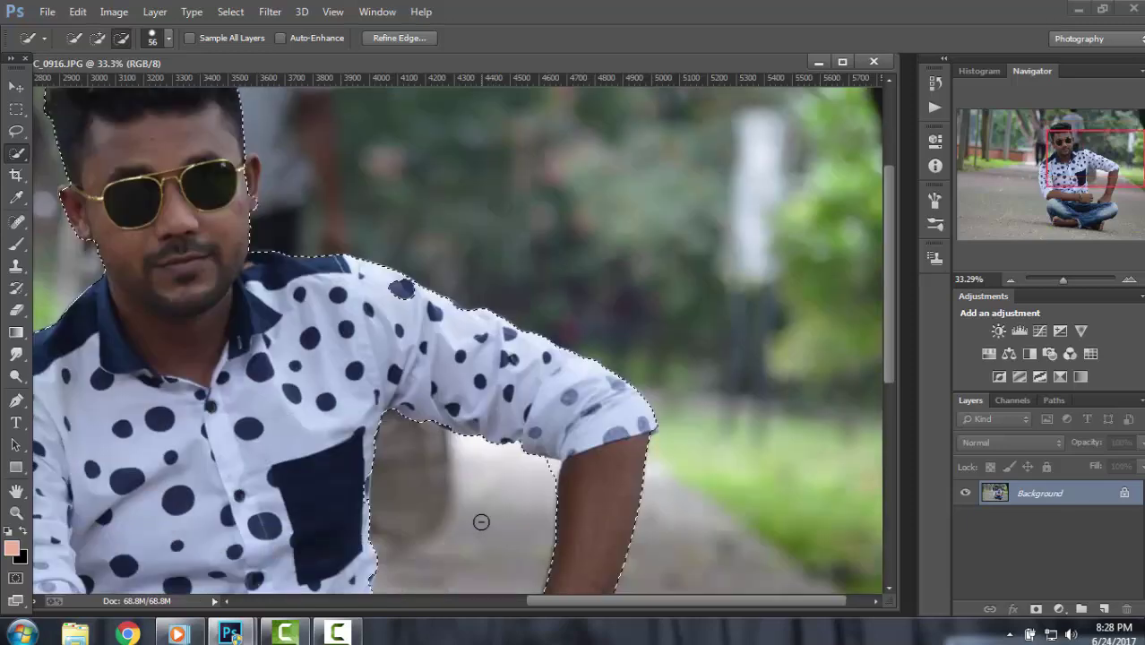
{"action": "scroll", "coordinate": [478, 520], "scroll_direction": "down", "scroll_amount": 2}
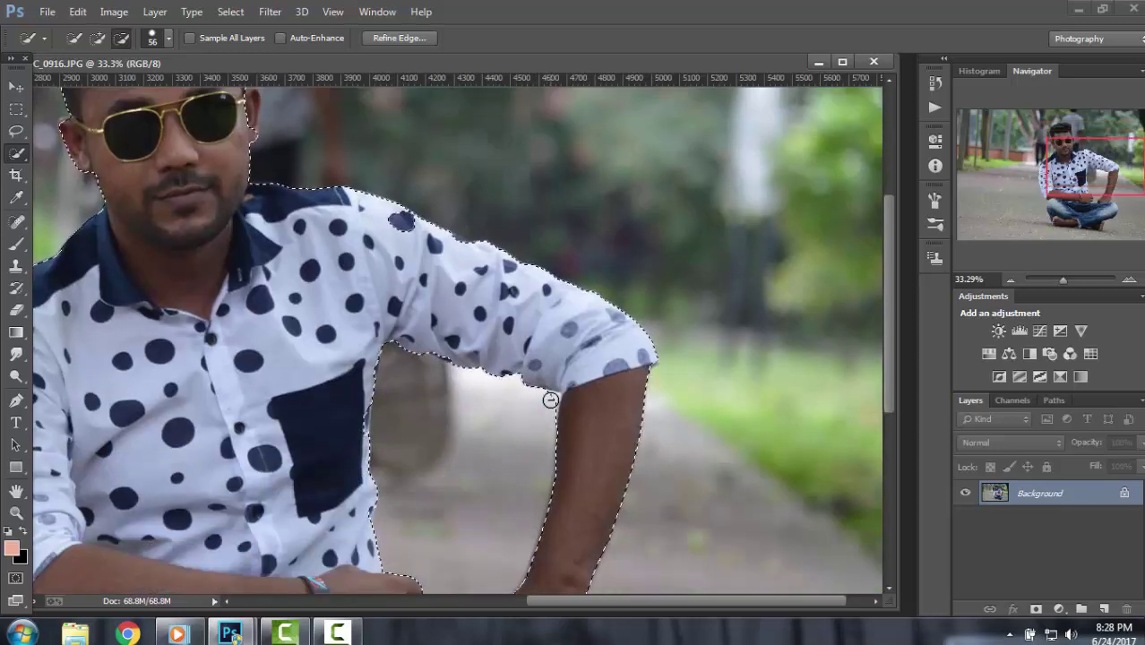
{"action": "scroll", "coordinate": [536, 408], "scroll_direction": "down", "scroll_amount": 2}
{"action": "scroll", "coordinate": [538, 466], "scroll_direction": "down", "scroll_amount": 1}
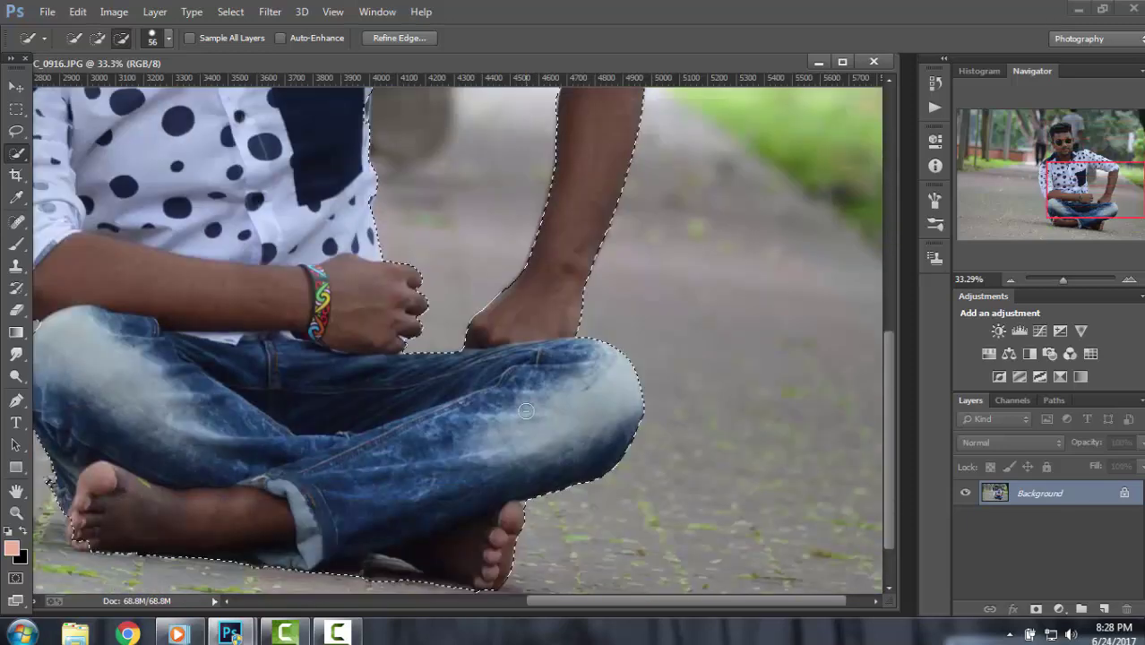
{"action": "scroll", "coordinate": [550, 554], "scroll_direction": "down", "scroll_amount": 1}
{"action": "left_click_drag", "start_coordinate": [574, 602], "coordinate": [545, 602]}
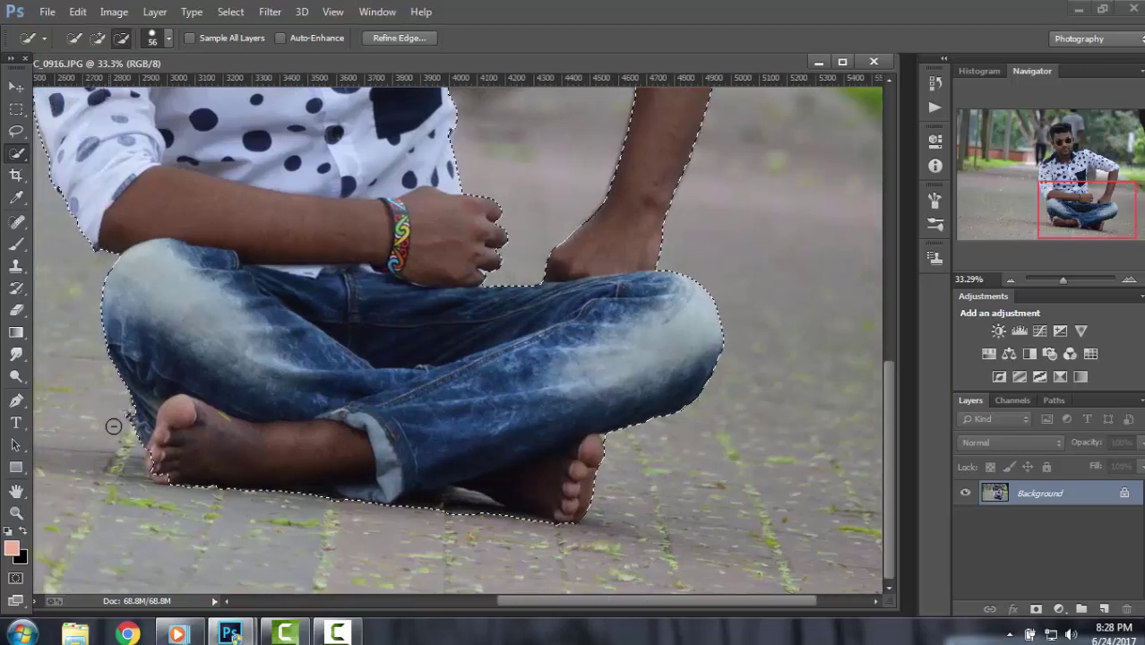
{"action": "left_click", "coordinate": [98, 39]}
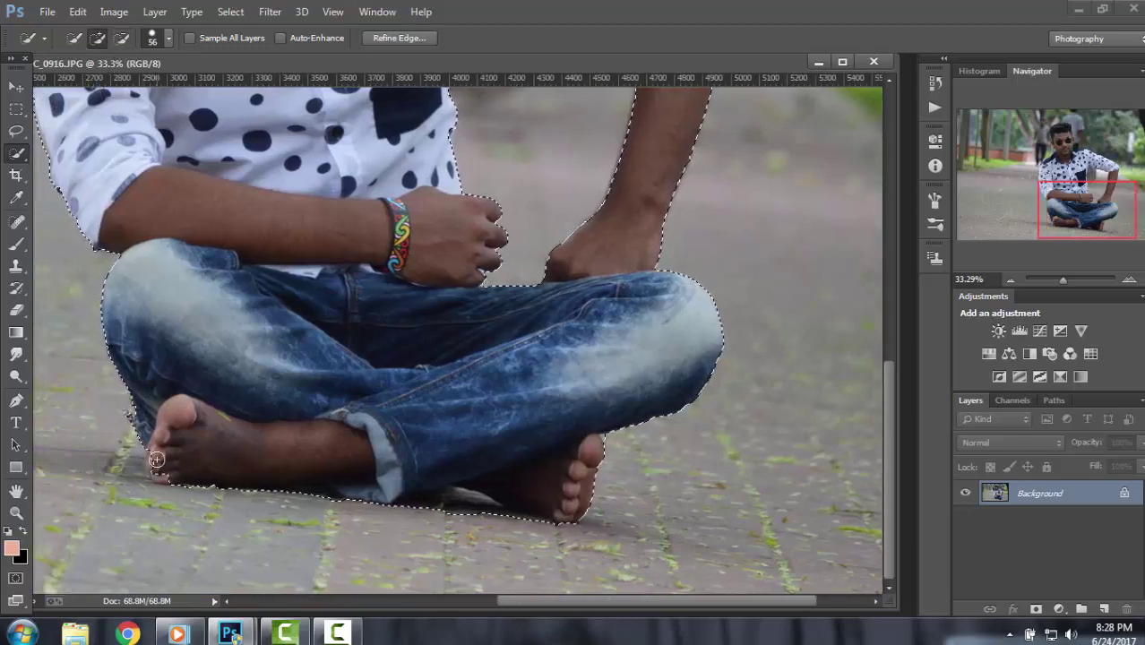
{"action": "left_click_drag", "start_coordinate": [162, 476], "coordinate": [167, 455]}
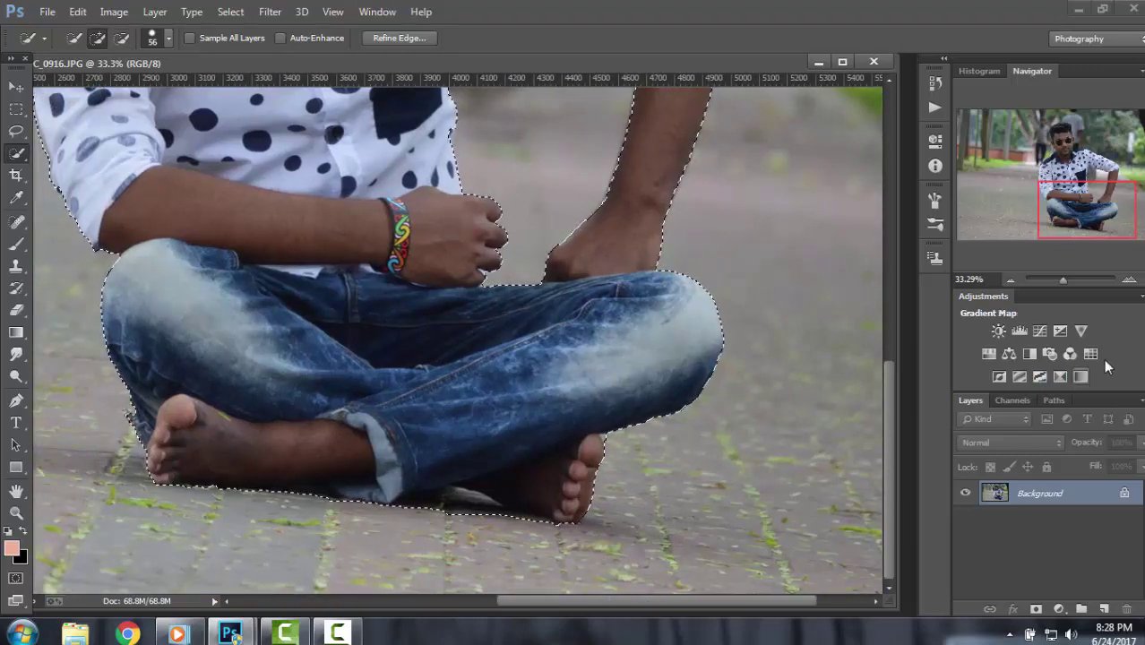
Refine the selection edge with Radius 1.0 px, Smooth 7 and Feather 1.0 px.
{"action": "left_click_drag", "start_coordinate": [1062, 280], "coordinate": [1054, 281]}
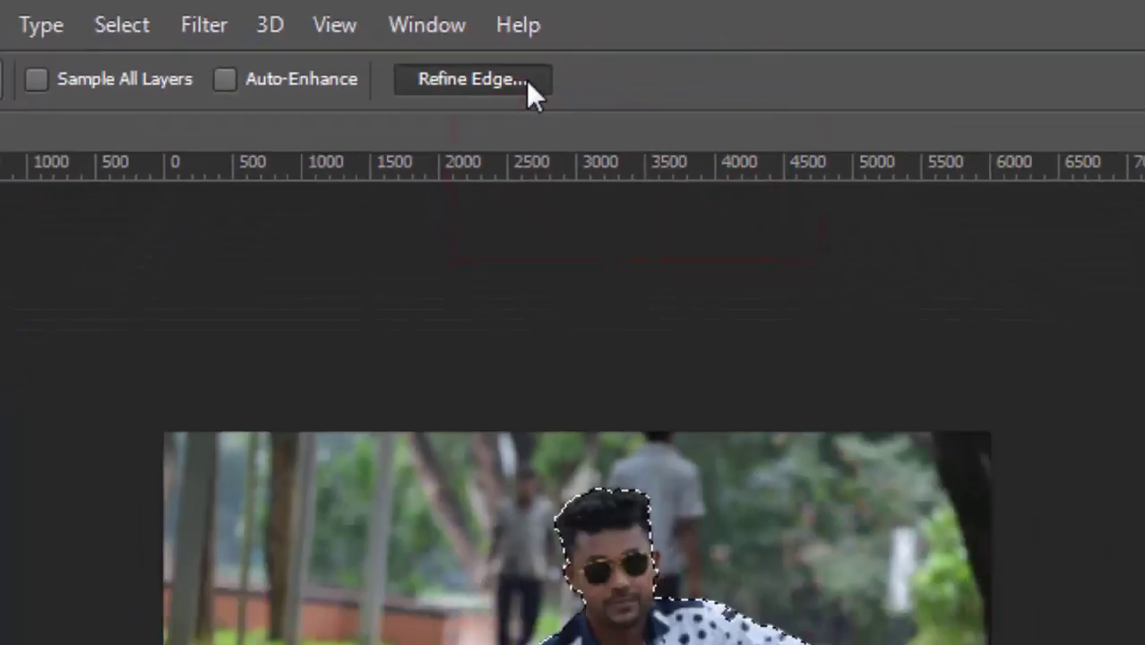
{"action": "left_click", "coordinate": [766, 179]}
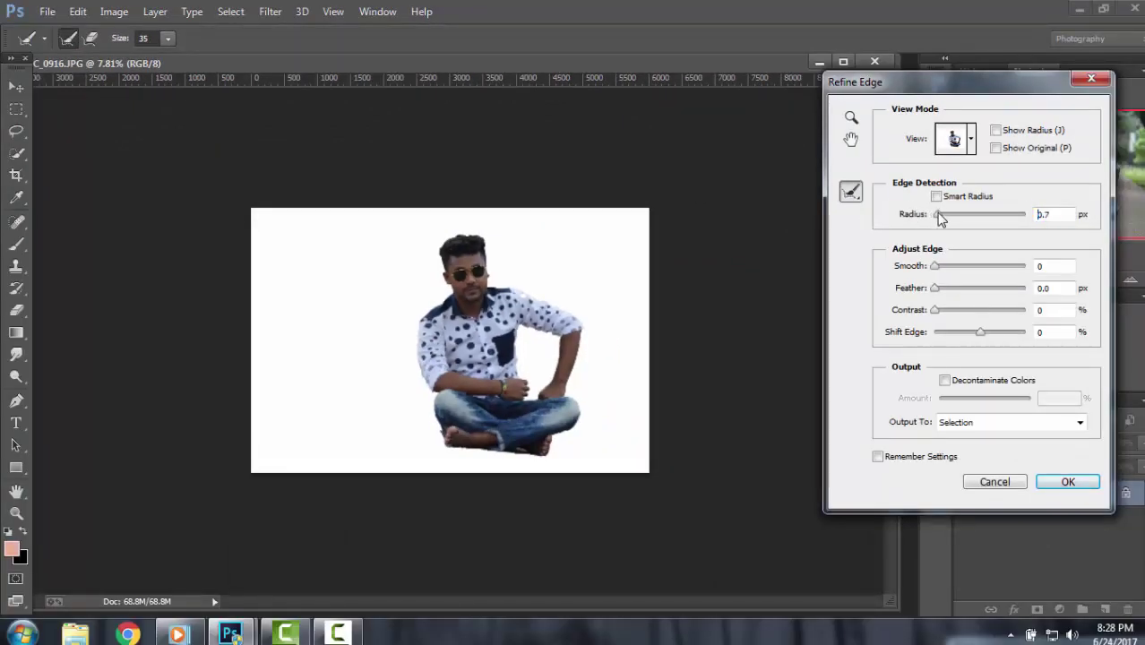
{"action": "left_click", "coordinate": [940, 216]}
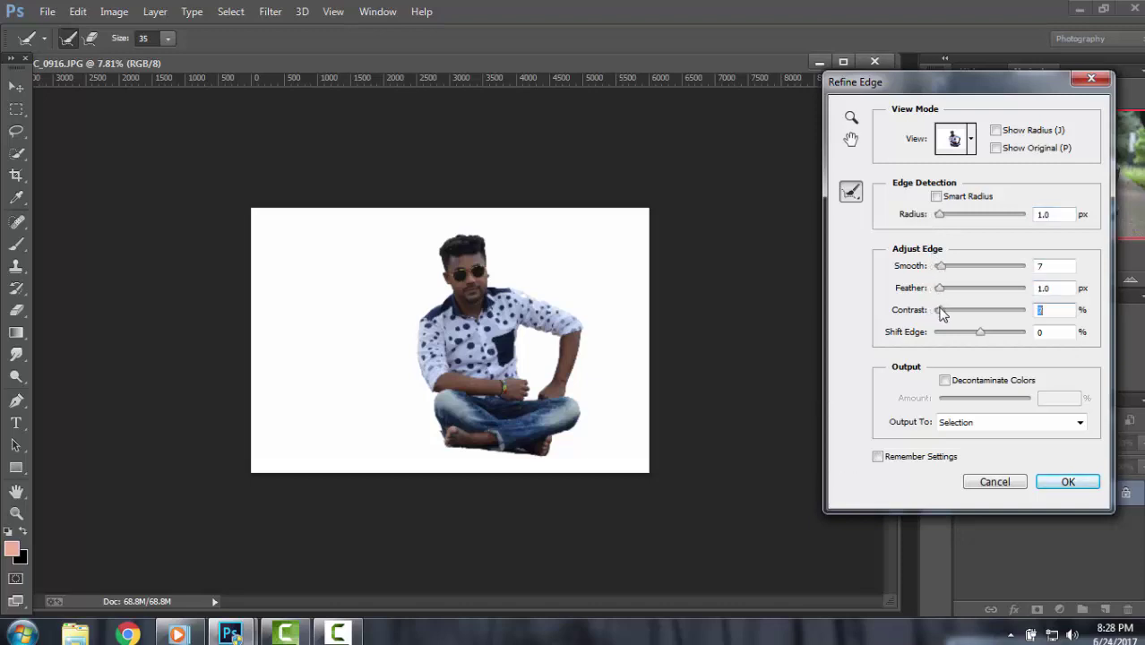
{"action": "left_click", "coordinate": [1066, 483]}
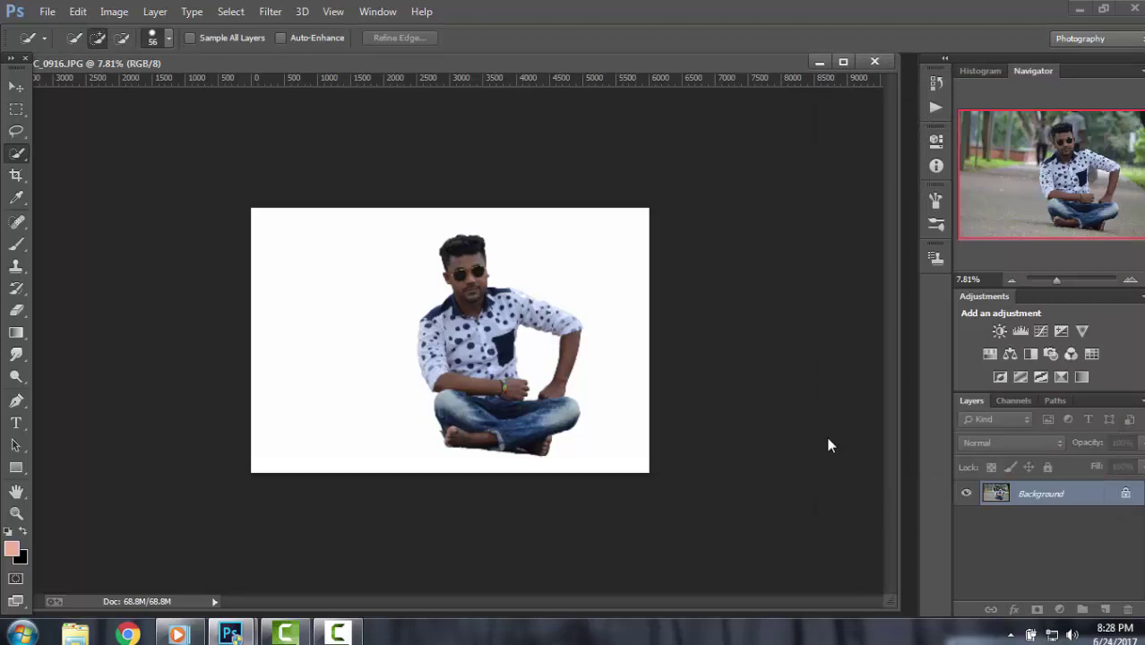
Mask out the background, apply the layer mask to Layer 0, and frame the head.
{"action": "left_click", "coordinate": [1036, 610]}
{"action": "right_click", "coordinate": [1040, 492]}
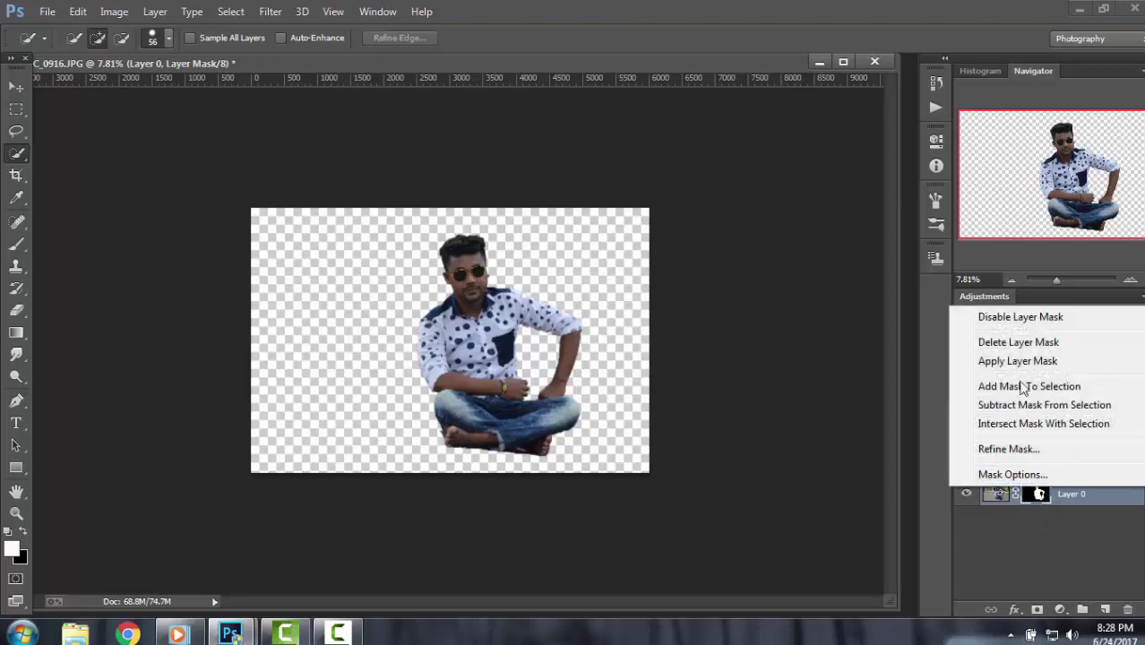
{"action": "left_click", "coordinate": [992, 361]}
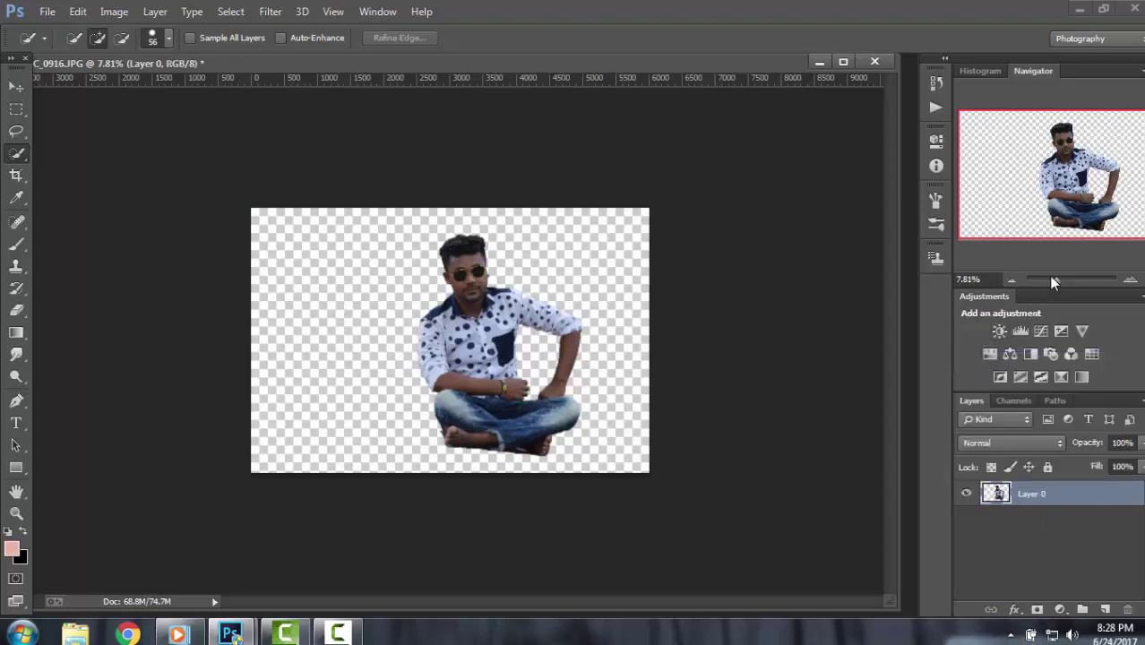
{"action": "left_click_drag", "start_coordinate": [1056, 280], "coordinate": [1068, 280]}
{"action": "left_click_drag", "start_coordinate": [1081, 220], "coordinate": [1068, 198]}
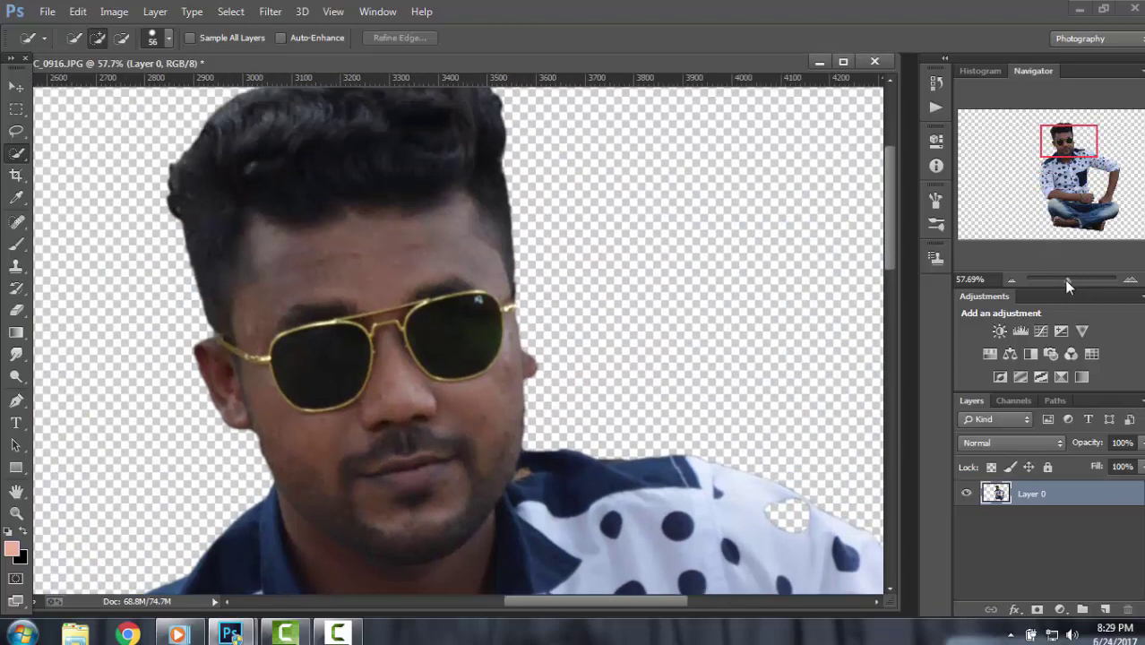
{"action": "left_click_drag", "start_coordinate": [1063, 279], "coordinate": [1068, 280]}
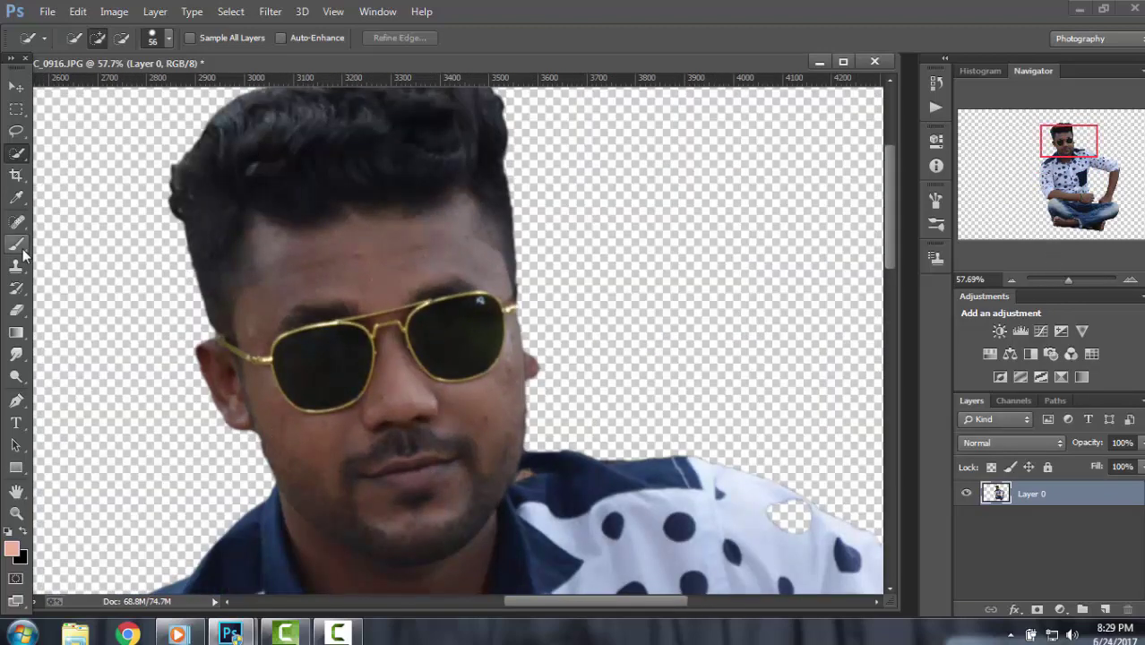
Choose the Brush tool with light skin-tone colour #edb094.
{"action": "left_click", "coordinate": [23, 254]}
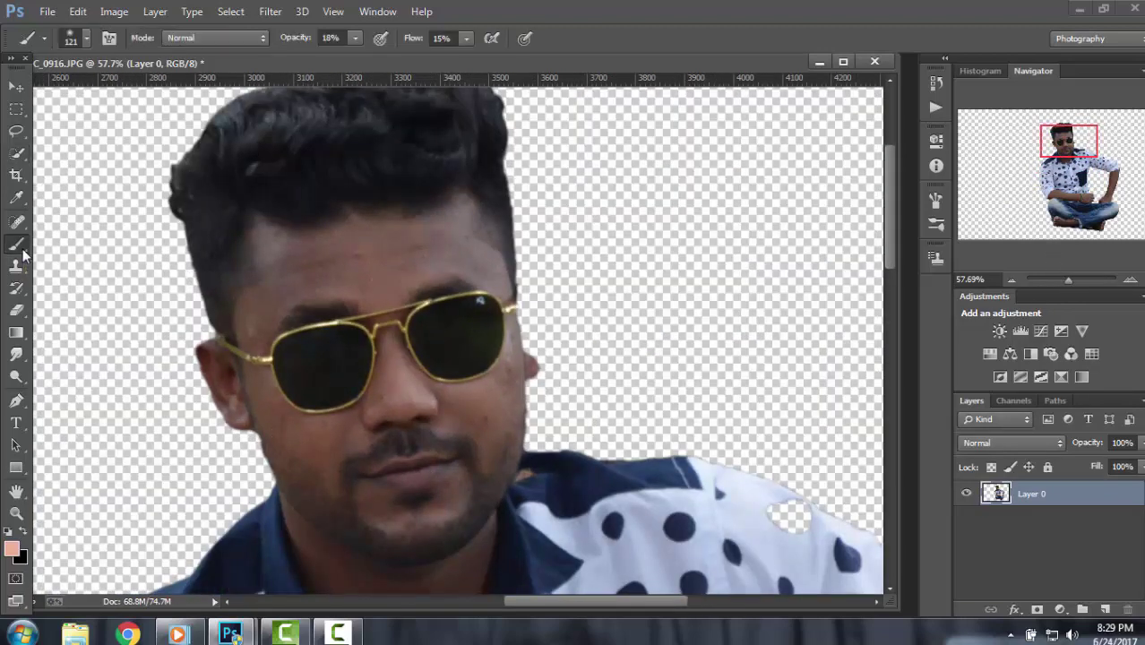
{"action": "left_click", "coordinate": [12, 550]}
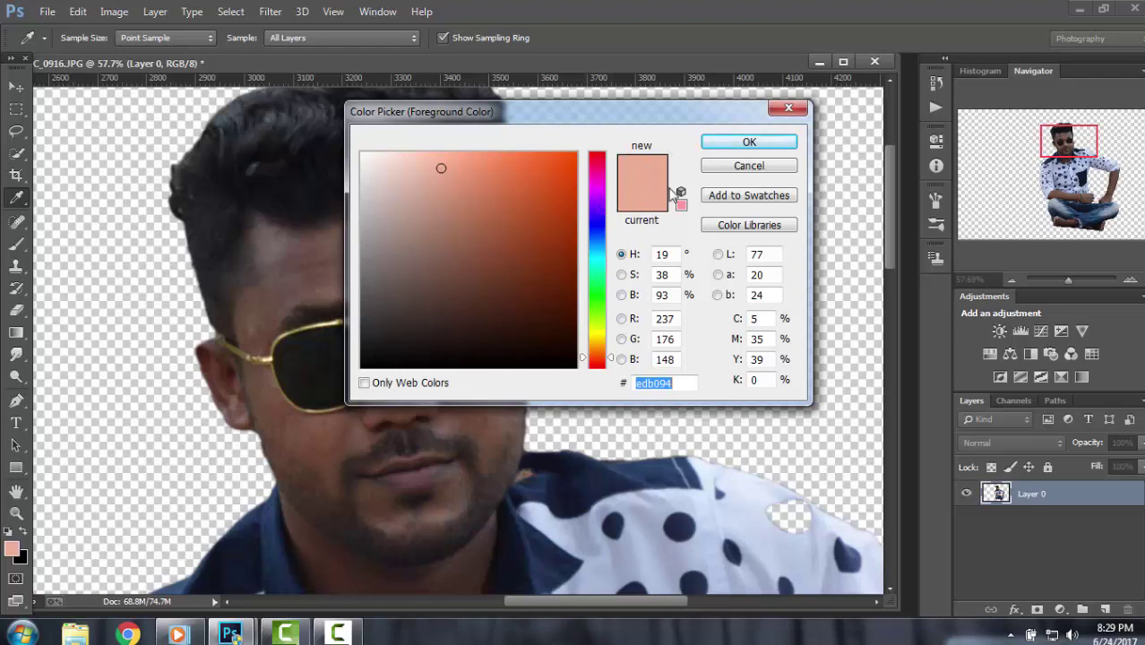
{"action": "left_click", "coordinate": [757, 142]}
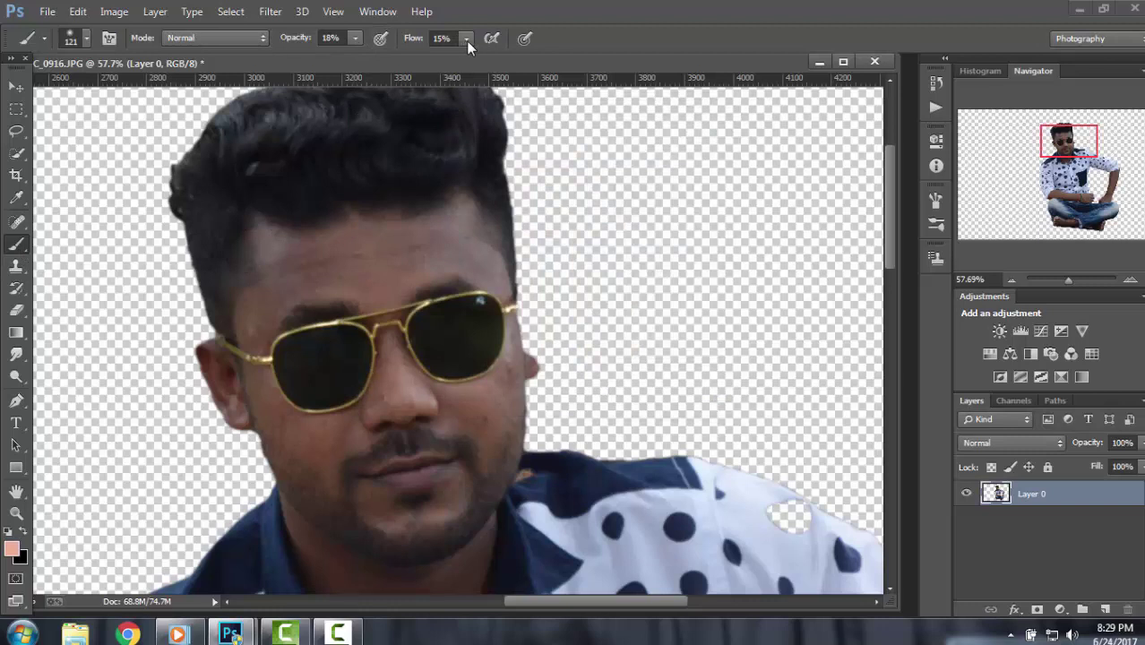
Paint skin tone over blemishes on the forehead, cheeks, nose and beside the ear.
{"action": "left_click_drag", "start_coordinate": [412, 252], "coordinate": [413, 242]}
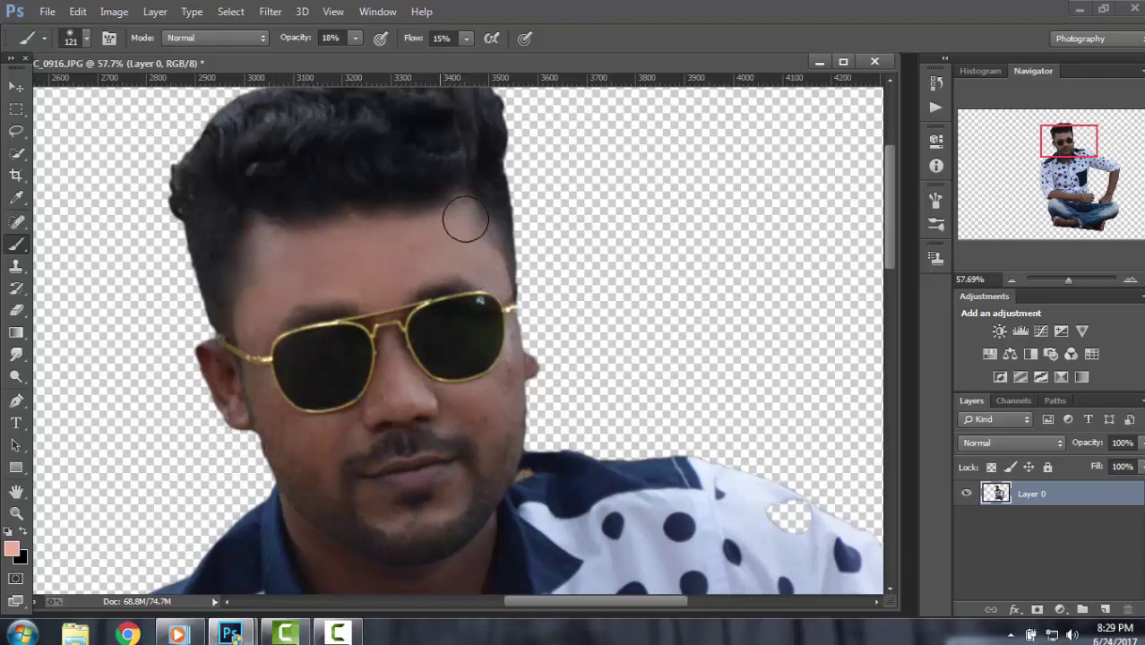
{"action": "scroll", "coordinate": [412, 260], "scroll_direction": "down", "scroll_amount": 2}
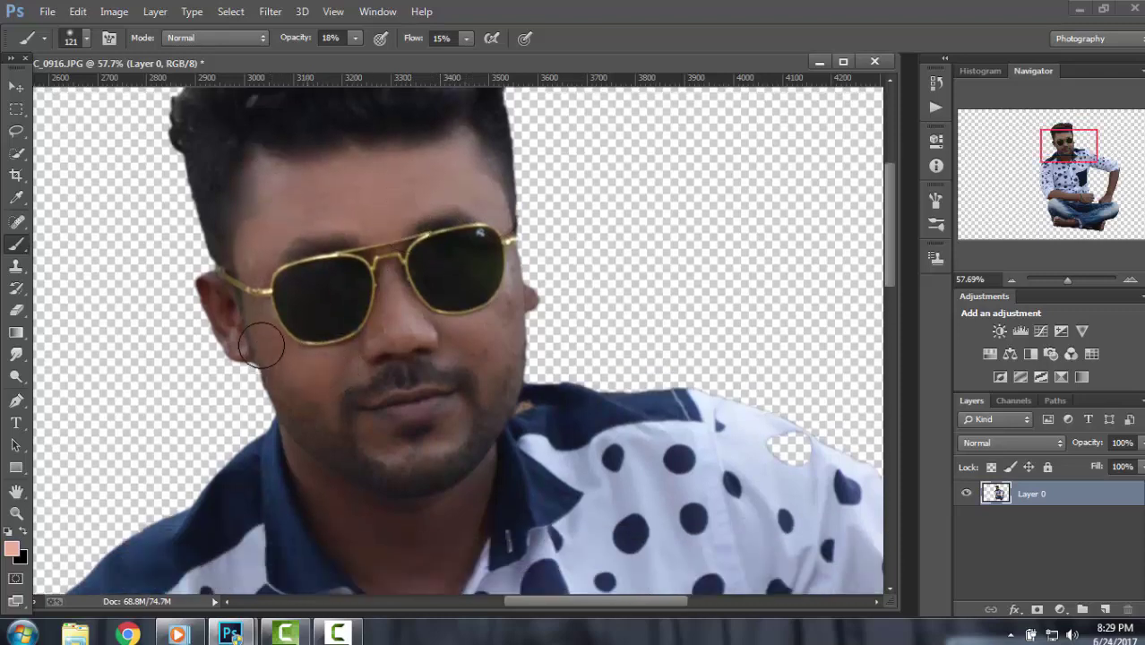
{"action": "left_click_drag", "start_coordinate": [1064, 280], "coordinate": [1069, 280]}
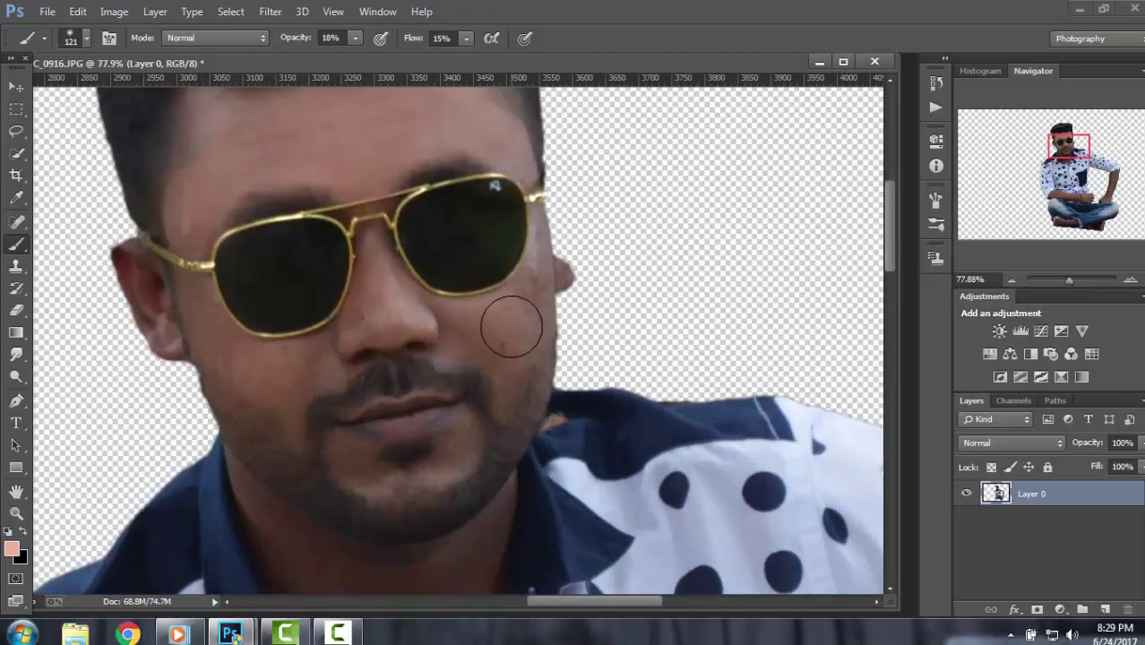
{"action": "mouse_move", "coordinate": [511, 327]}
{"action": "left_mouse_down"}
{"action": "mouse_move", "coordinate": [530, 262]}
{"action": "mouse_move", "coordinate": [506, 353]}
{"action": "mouse_move", "coordinate": [537, 255]}
{"action": "mouse_move", "coordinate": [500, 367]}
{"action": "left_mouse_up"}
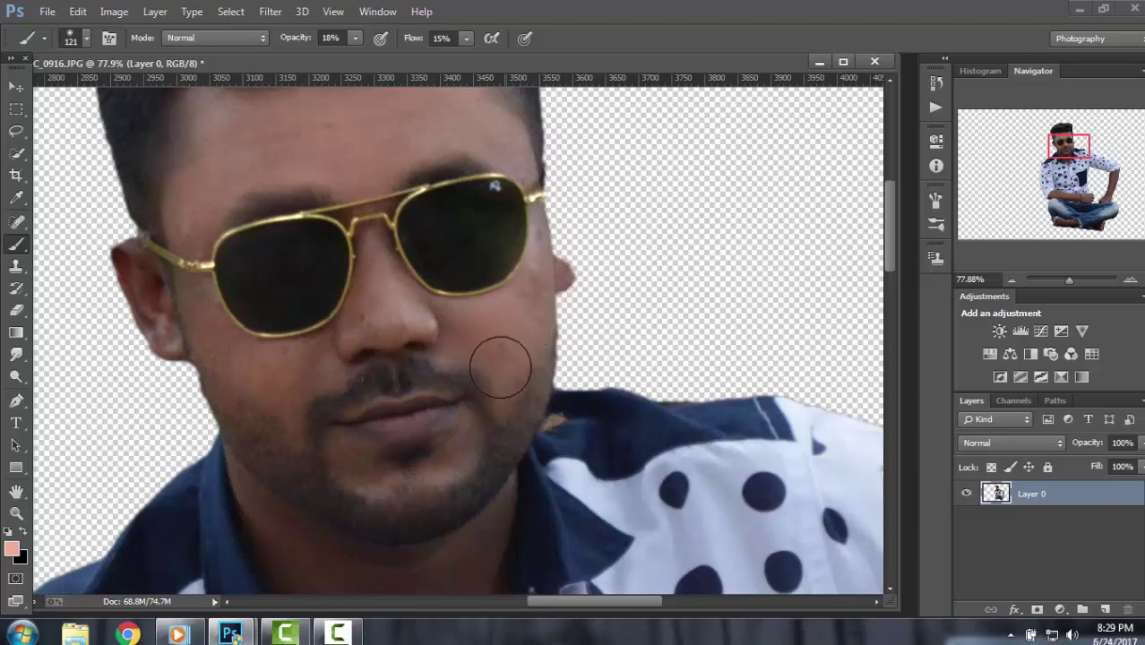
{"action": "mouse_move", "coordinate": [287, 389]}
{"action": "left_mouse_down"}
{"action": "mouse_move", "coordinate": [215, 326]}
{"action": "mouse_move", "coordinate": [189, 248]}
{"action": "mouse_move", "coordinate": [307, 356]}
{"action": "mouse_move", "coordinate": [326, 390]}
{"action": "left_mouse_up"}
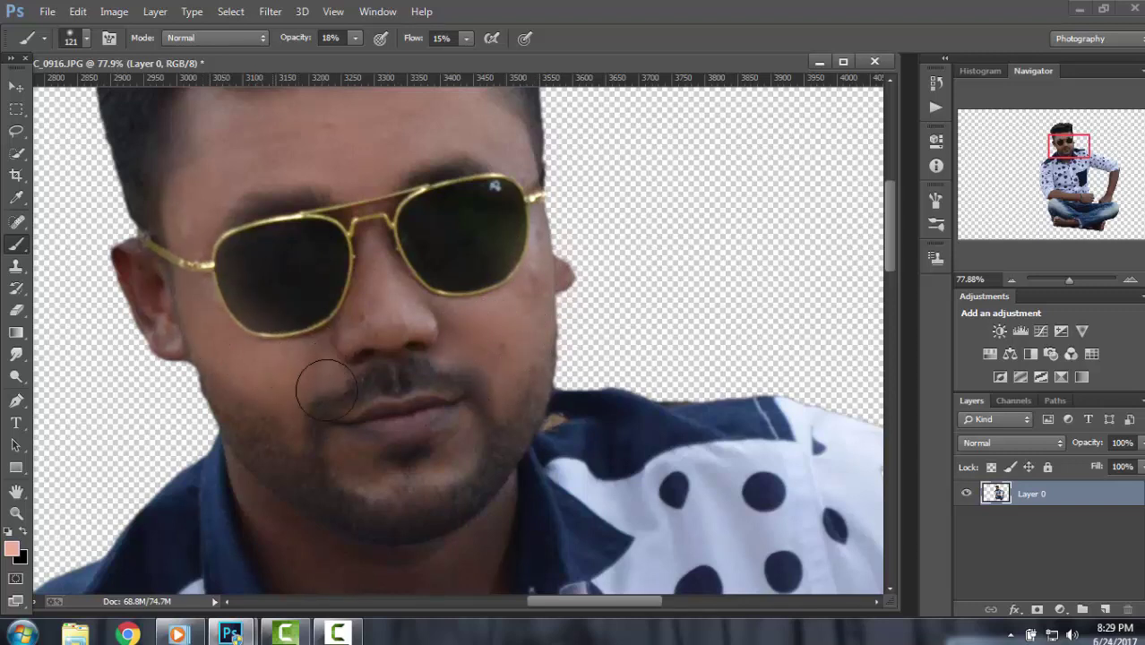
{"action": "left_click_drag", "start_coordinate": [327, 343], "coordinate": [291, 395]}
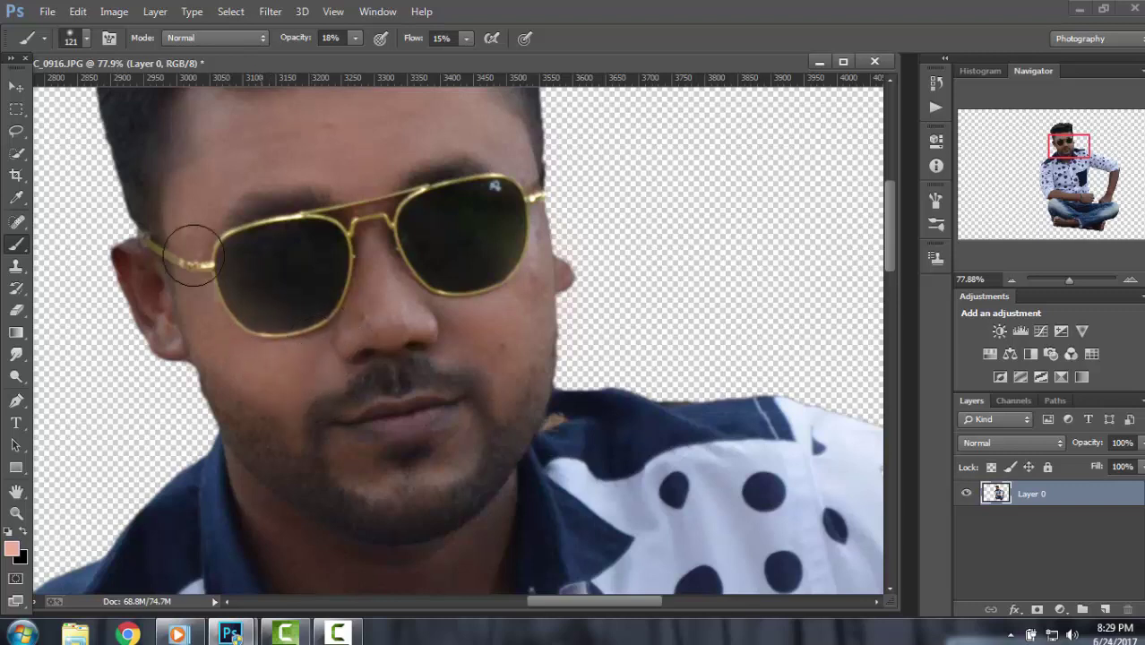
{"action": "left_click_drag", "start_coordinate": [193, 257], "coordinate": [189, 235]}
{"action": "left_click_drag", "start_coordinate": [365, 258], "coordinate": [364, 252]}
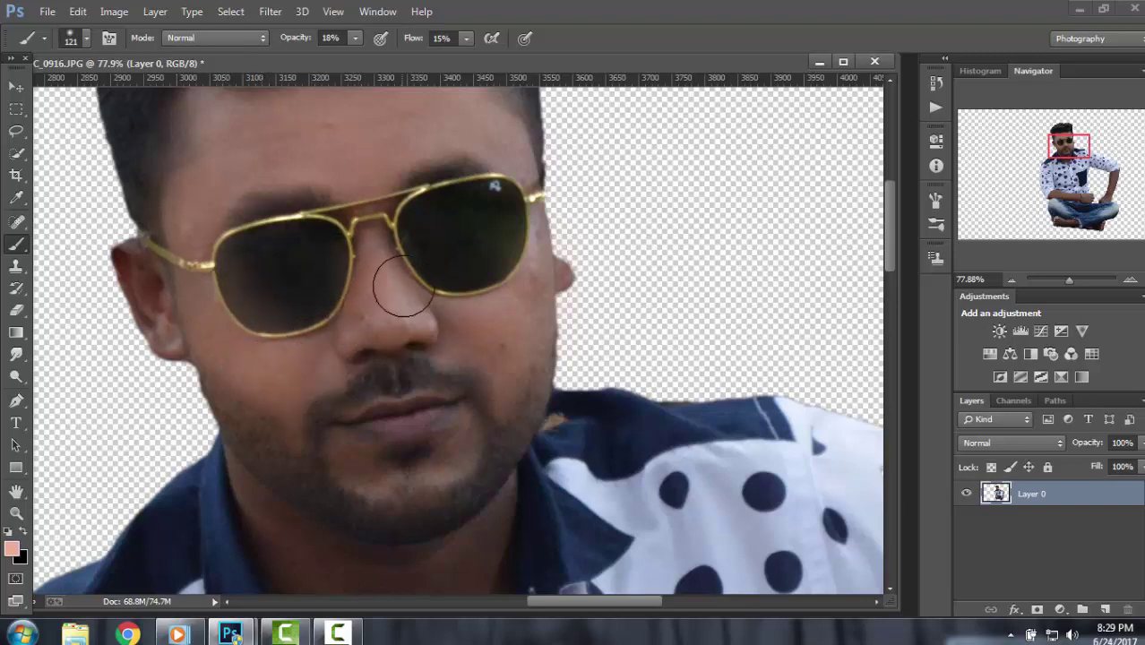
{"action": "mouse_move", "coordinate": [403, 286]}
{"action": "left_mouse_down"}
{"action": "mouse_move", "coordinate": [512, 366]}
{"action": "mouse_move", "coordinate": [454, 327]}
{"action": "mouse_move", "coordinate": [512, 302]}
{"action": "mouse_move", "coordinate": [524, 230]}
{"action": "mouse_move", "coordinate": [530, 307]}
{"action": "mouse_move", "coordinate": [508, 336]}
{"action": "mouse_move", "coordinate": [537, 282]}
{"action": "mouse_move", "coordinate": [529, 309]}
{"action": "left_mouse_up"}
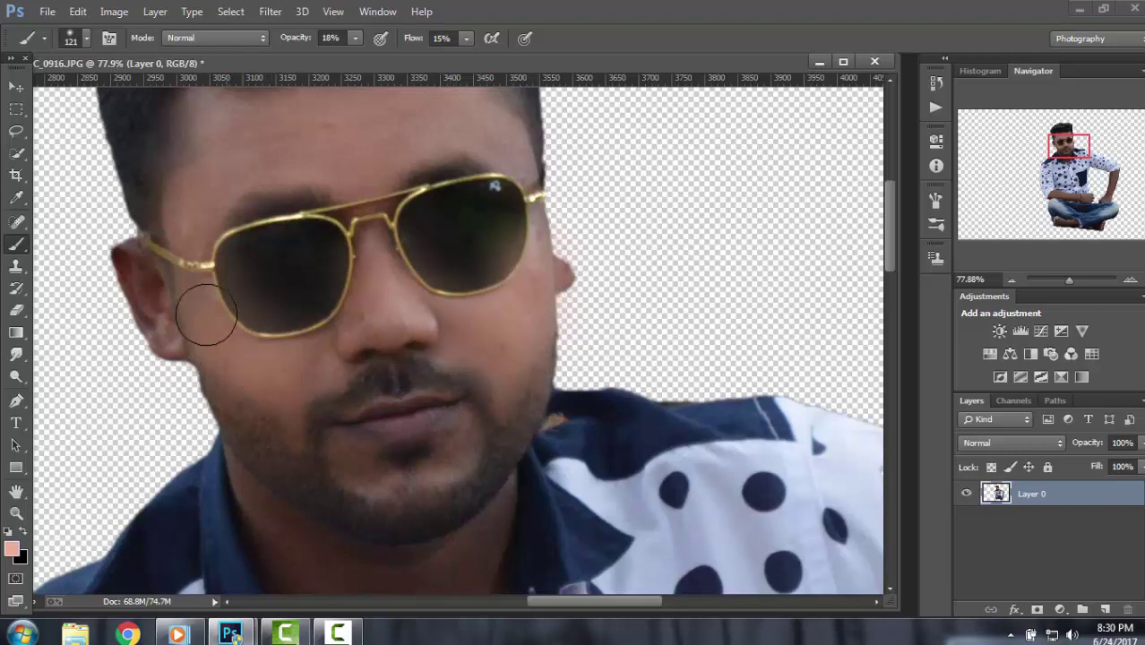
{"action": "mouse_move", "coordinate": [206, 313]}
{"action": "left_mouse_down"}
{"action": "mouse_move", "coordinate": [311, 371]}
{"action": "mouse_move", "coordinate": [337, 346]}
{"action": "left_mouse_up"}
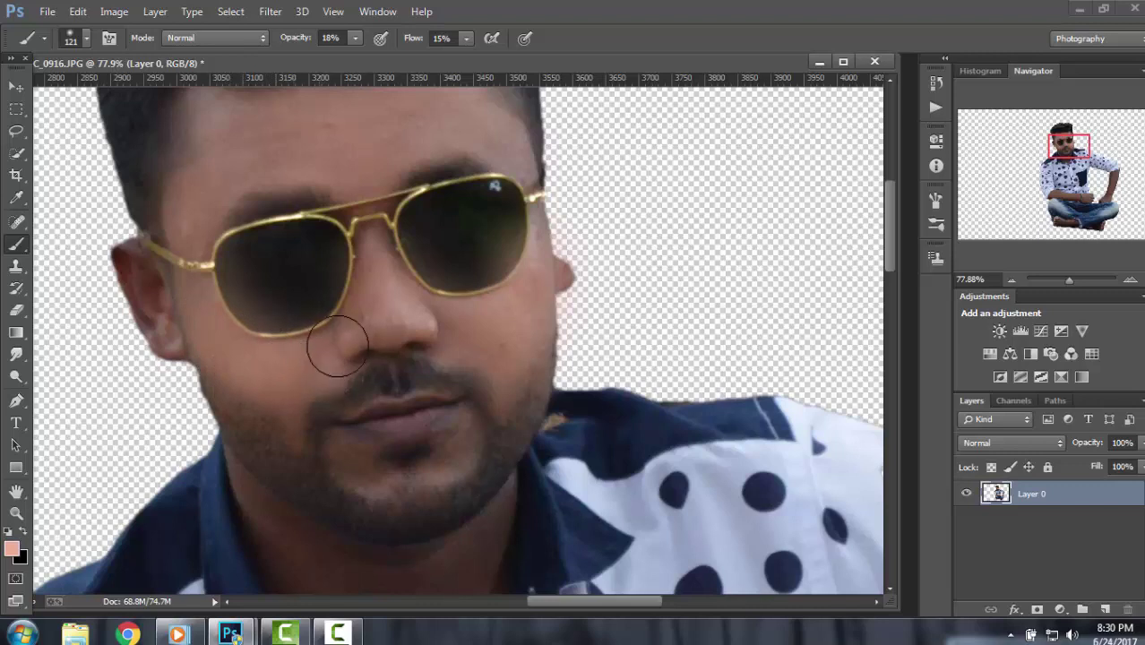
Enlarge the brush to 154 px.
{"action": "scroll", "coordinate": [396, 286], "scroll_direction": "up", "scroll_amount": 2}
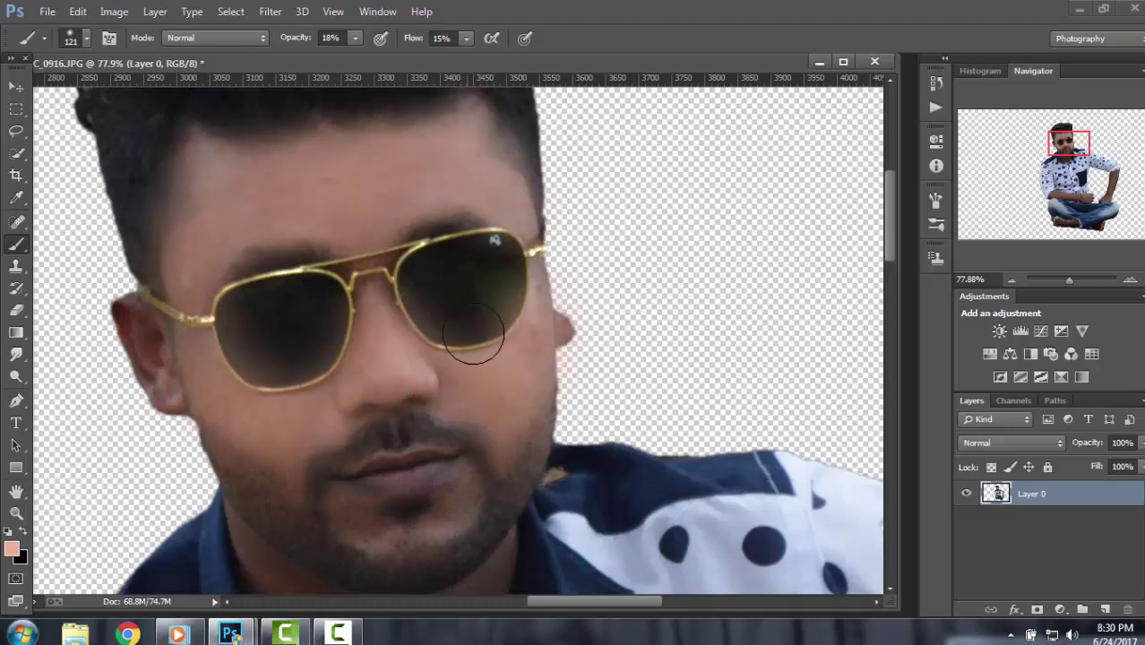
{"action": "scroll", "coordinate": [473, 334], "scroll_direction": "down", "scroll_amount": 1}
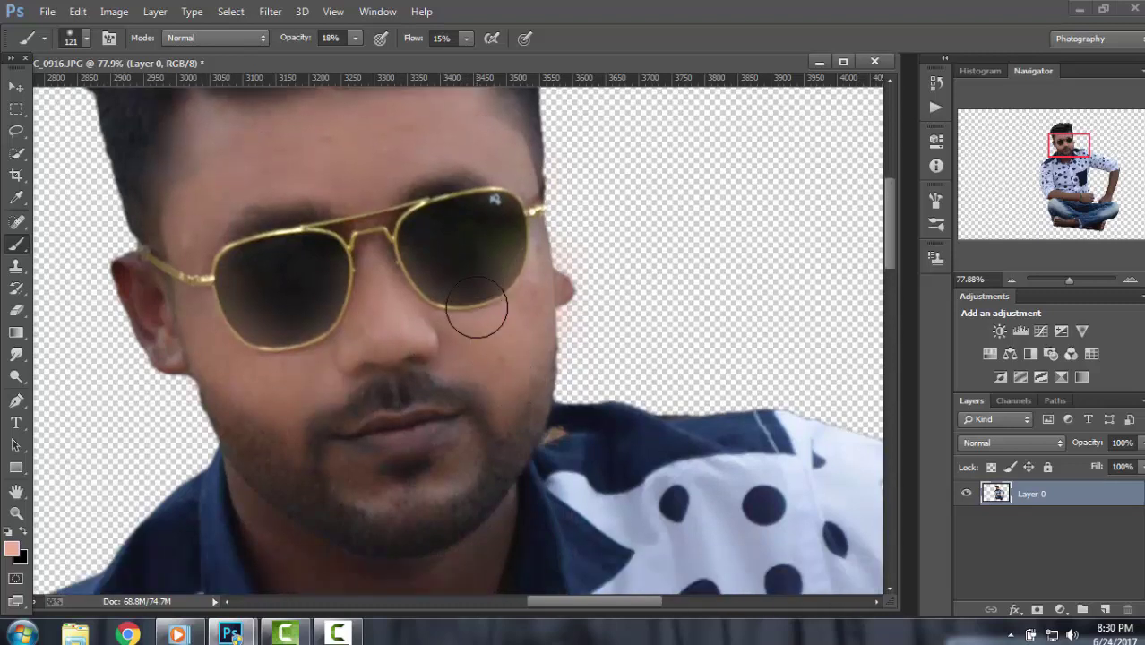
{"action": "left_click", "coordinate": [86, 39]}
{"action": "key", "text": "Return"}
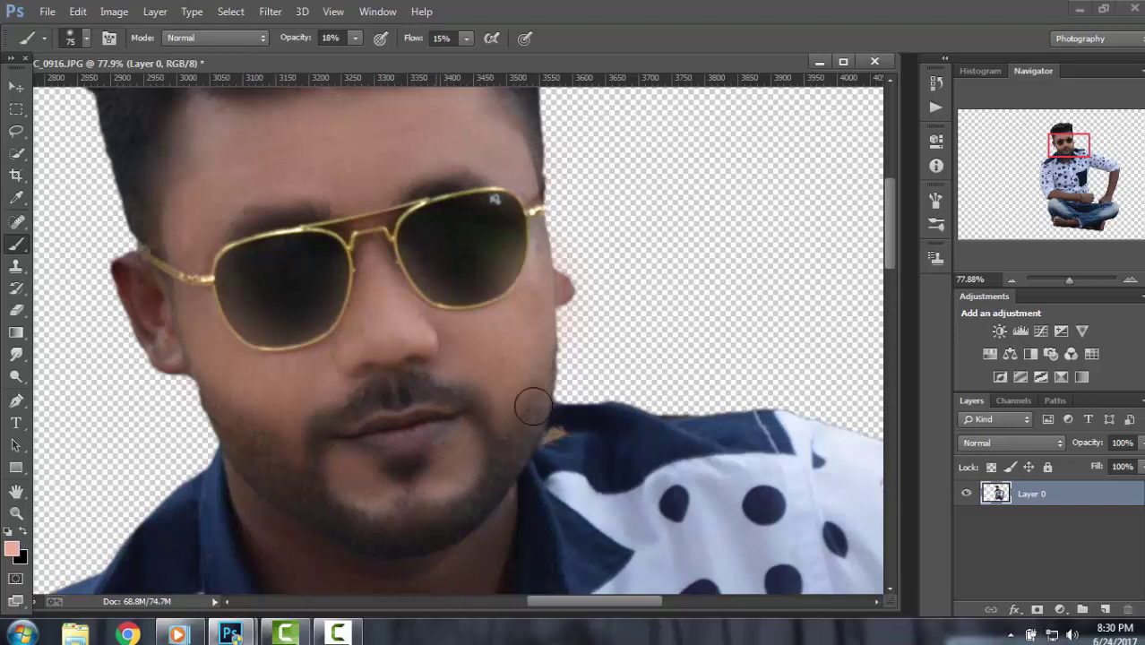
{"action": "scroll", "coordinate": [292, 154], "scroll_direction": "up", "scroll_amount": 2}
{"action": "left_click", "coordinate": [88, 38]}
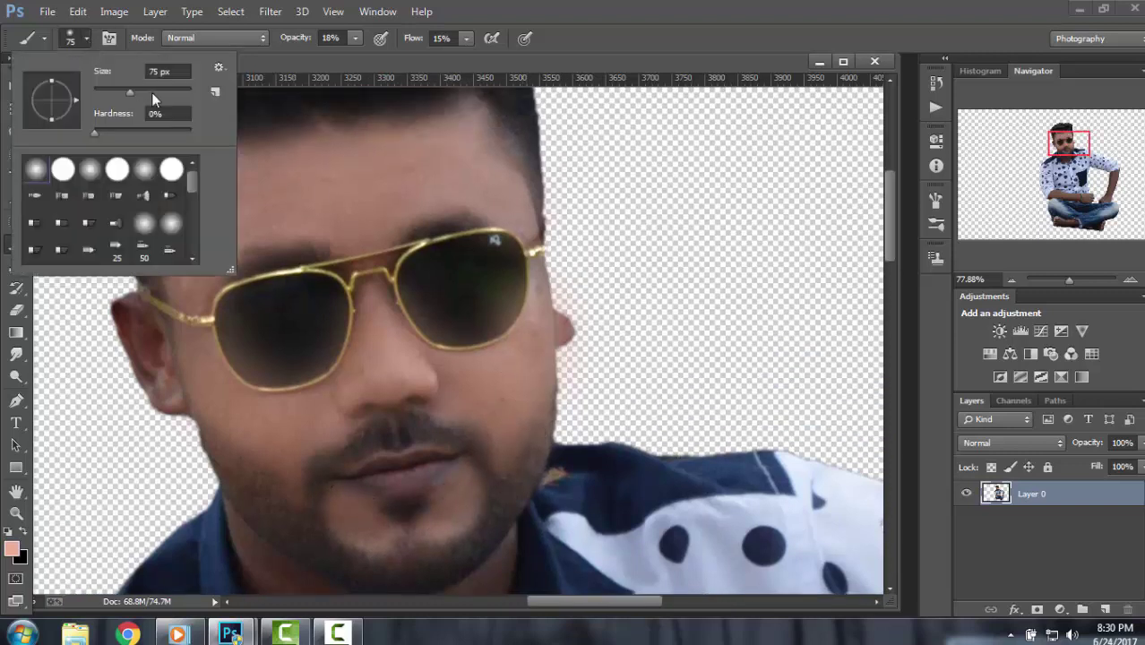
{"action": "left_click_drag", "start_coordinate": [151, 92], "coordinate": [156, 91]}
{"action": "left_click_drag", "start_coordinate": [887, 239], "coordinate": [893, 274]}
{"action": "scroll", "coordinate": [544, 405], "scroll_direction": "down", "scroll_amount": 2}
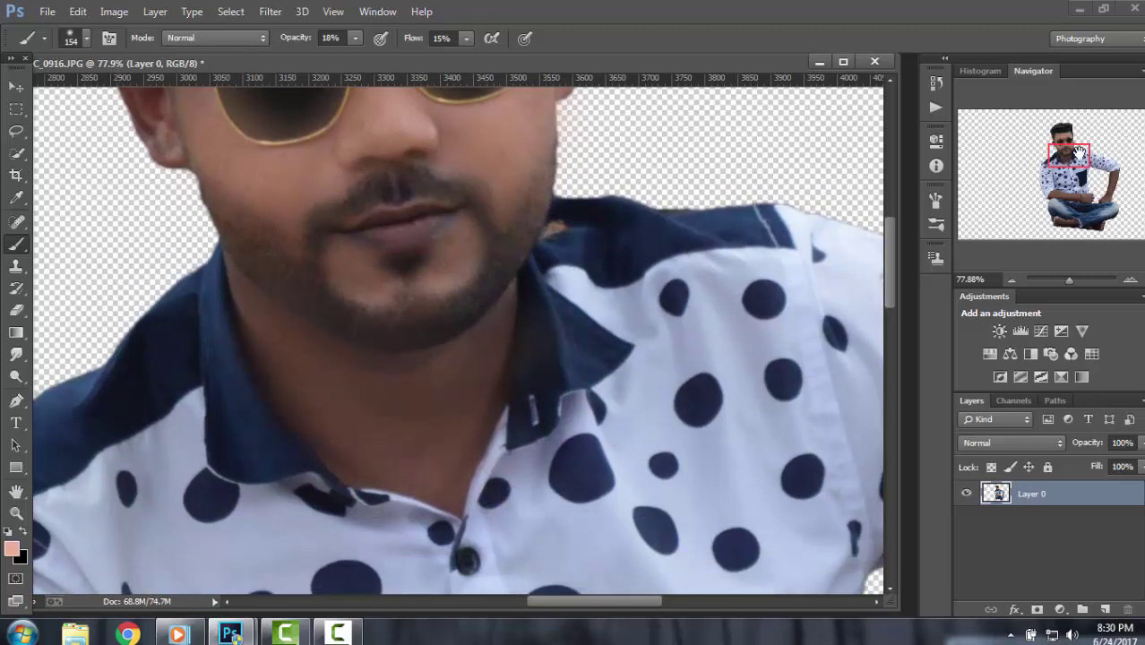
Smooth the skin on the upper arm, then view the whole figure.
{"action": "left_click_drag", "start_coordinate": [1071, 154], "coordinate": [1110, 173]}
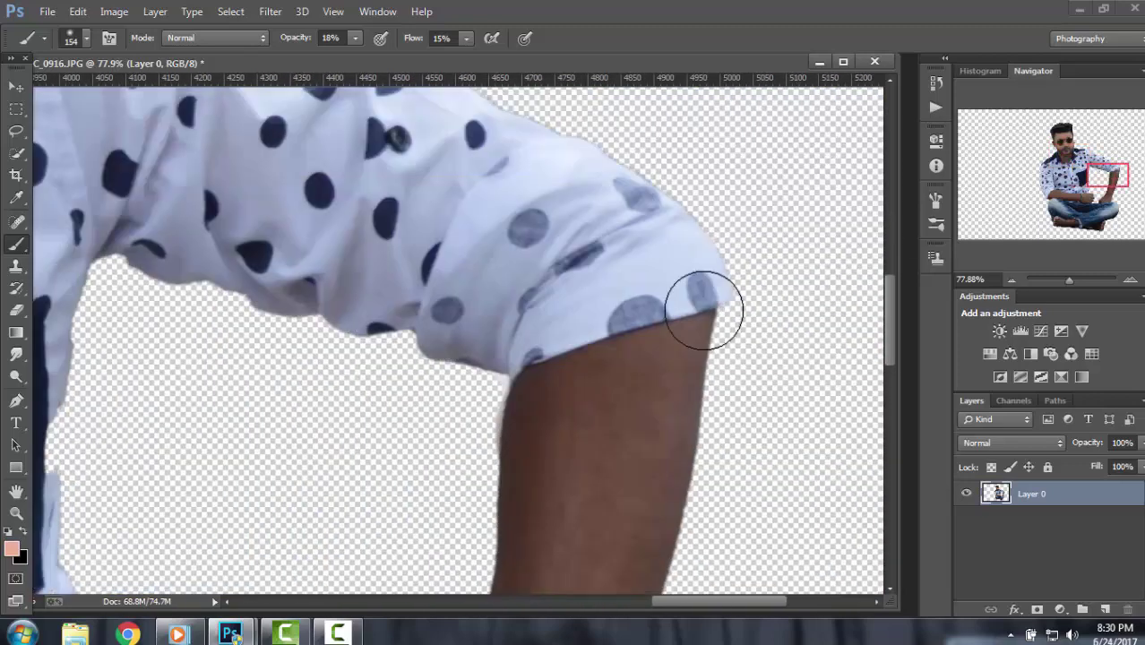
{"action": "mouse_move", "coordinate": [704, 309]}
{"action": "left_mouse_down"}
{"action": "mouse_move", "coordinate": [544, 415]}
{"action": "mouse_move", "coordinate": [654, 375]}
{"action": "mouse_move", "coordinate": [601, 491]}
{"action": "left_mouse_up"}
{"action": "scroll", "coordinate": [601, 492], "scroll_direction": "down", "scroll_amount": 2}
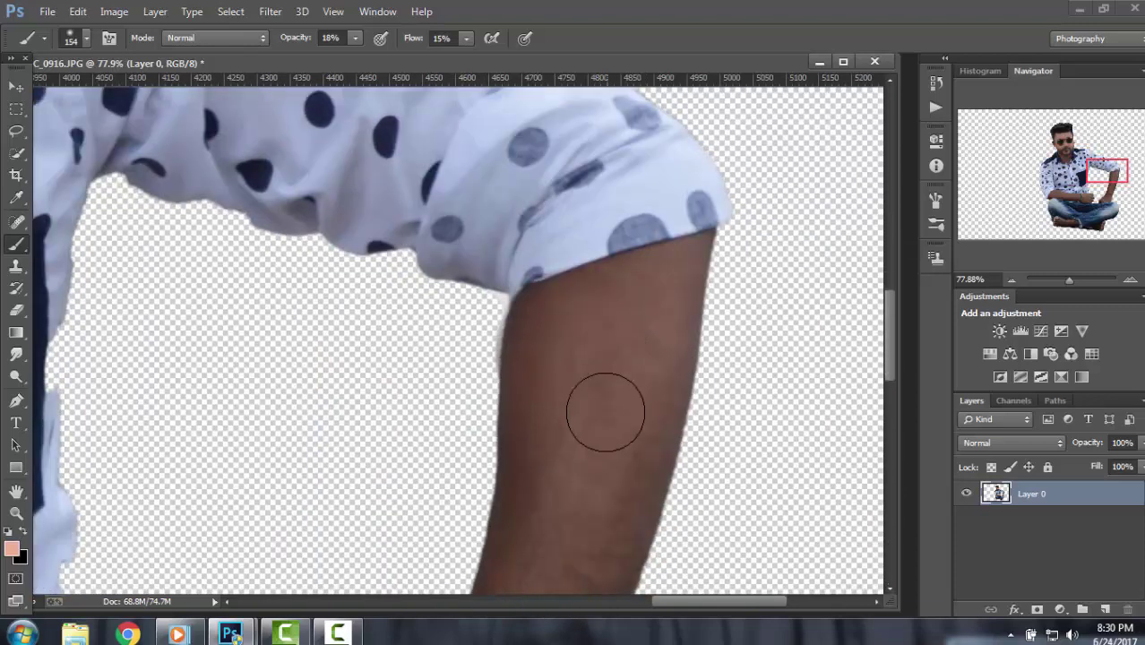
{"action": "scroll", "coordinate": [606, 402], "scroll_direction": "down", "scroll_amount": 1}
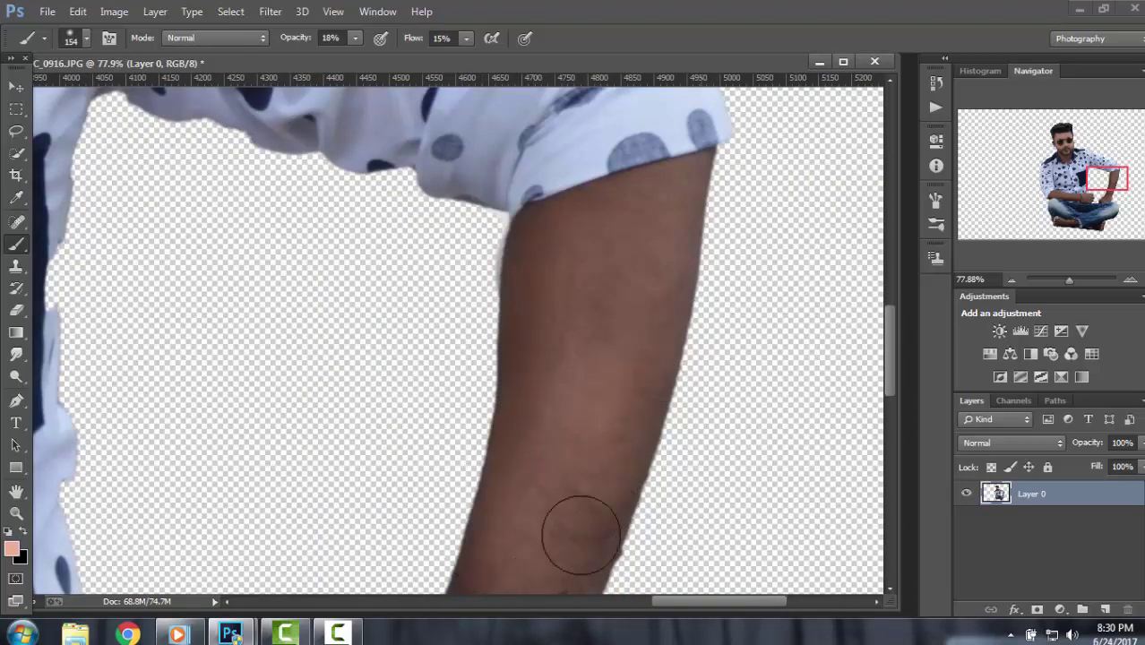
{"action": "scroll", "coordinate": [565, 322], "scroll_direction": "down", "scroll_amount": 2}
{"action": "scroll", "coordinate": [623, 284], "scroll_direction": "down", "scroll_amount": 2}
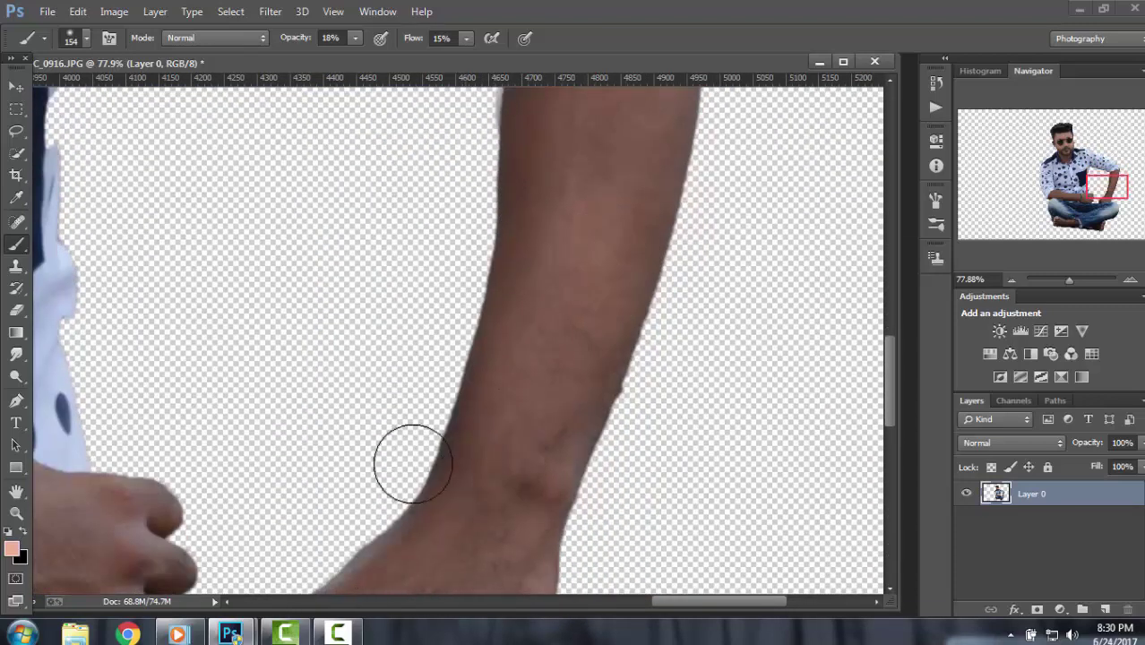
{"action": "scroll", "coordinate": [480, 398], "scroll_direction": "down", "scroll_amount": 2}
{"action": "scroll", "coordinate": [552, 330], "scroll_direction": "down", "scroll_amount": 1}
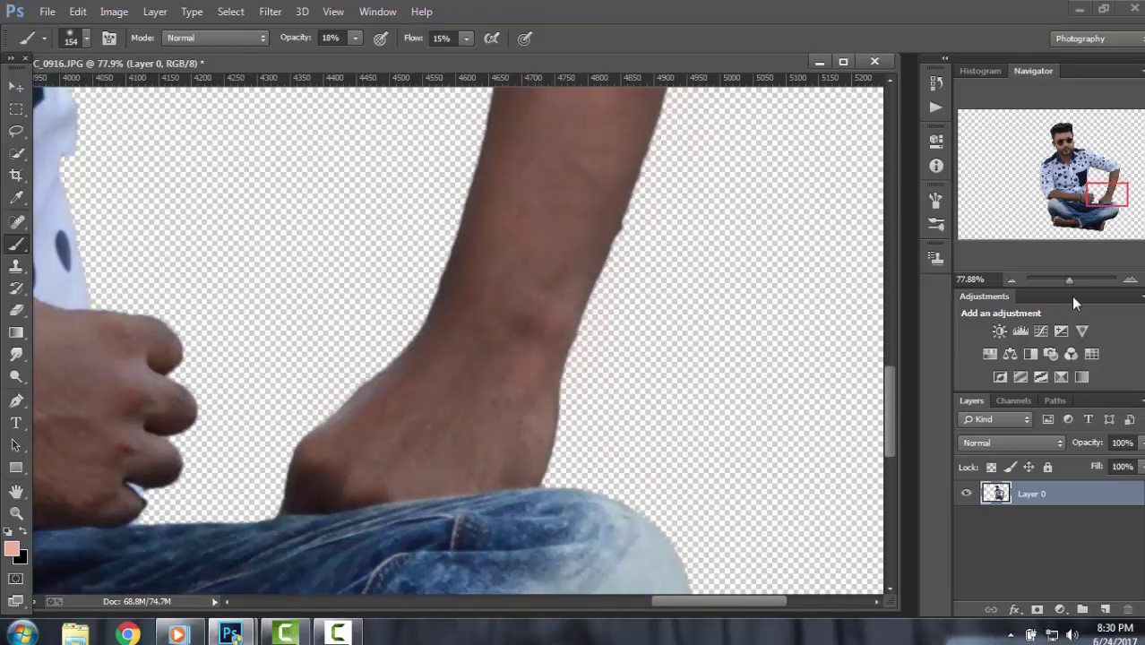
{"action": "left_click_drag", "start_coordinate": [1072, 280], "coordinate": [1061, 277]}
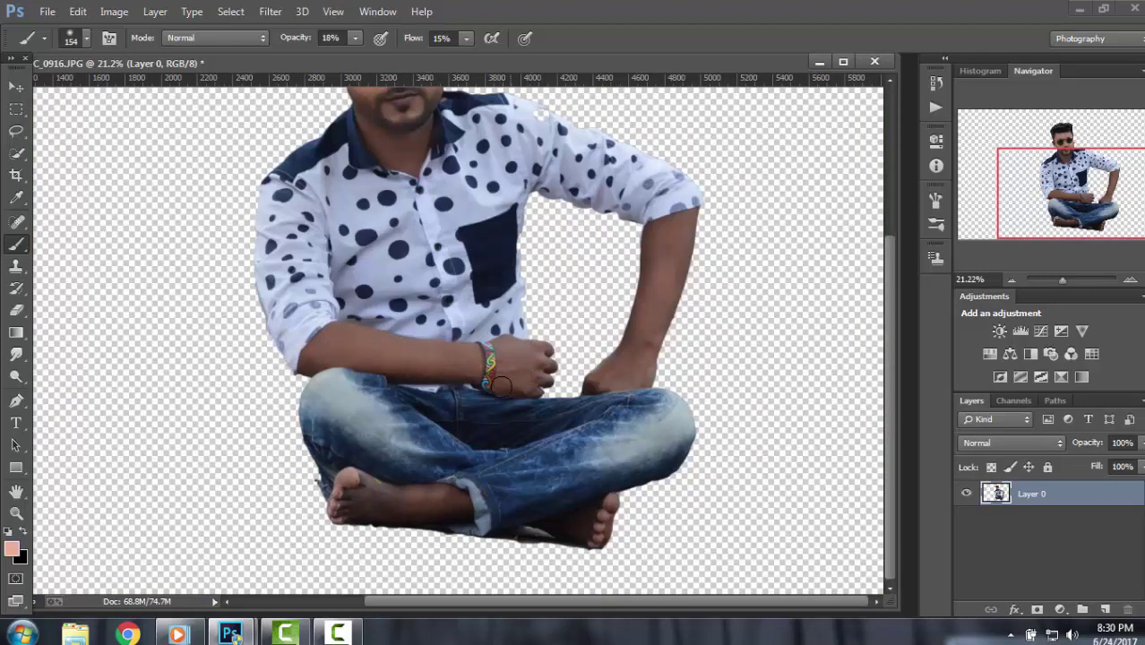
{"action": "scroll", "coordinate": [672, 347], "scroll_direction": "up", "scroll_amount": 2}
{"action": "scroll", "coordinate": [672, 343], "scroll_direction": "up", "scroll_amount": 3}
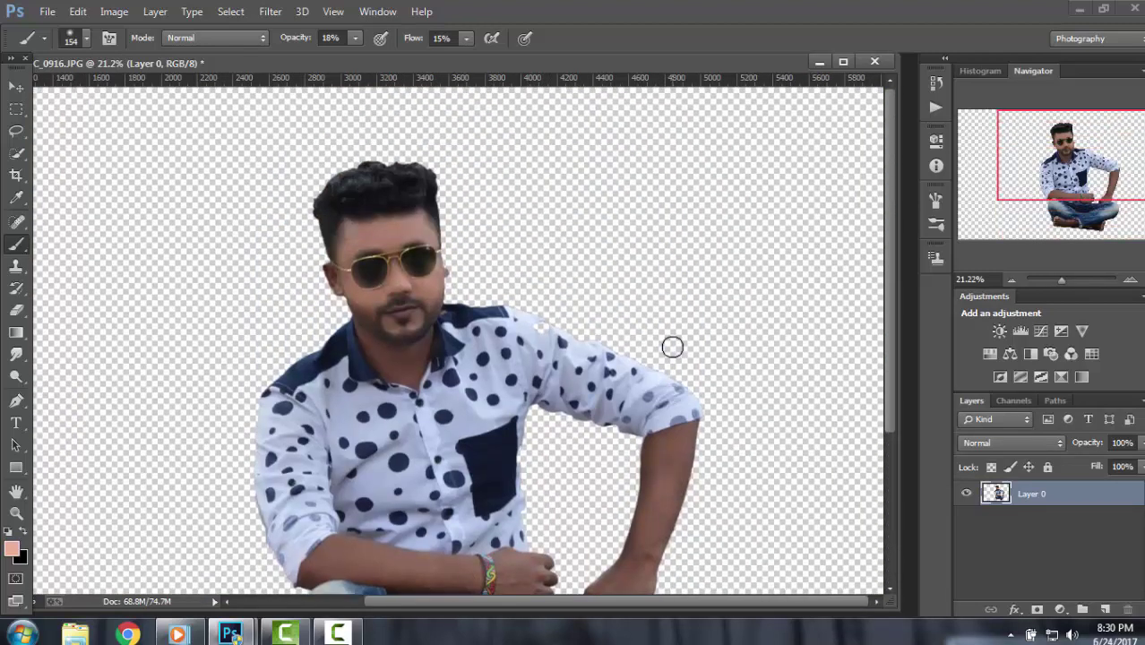
Apply Selective Color with Reds Black at -80% and Yellows Black at -97%.
{"action": "left_click", "coordinate": [114, 10]}
{"action": "mouse_move", "coordinate": [139, 54]}
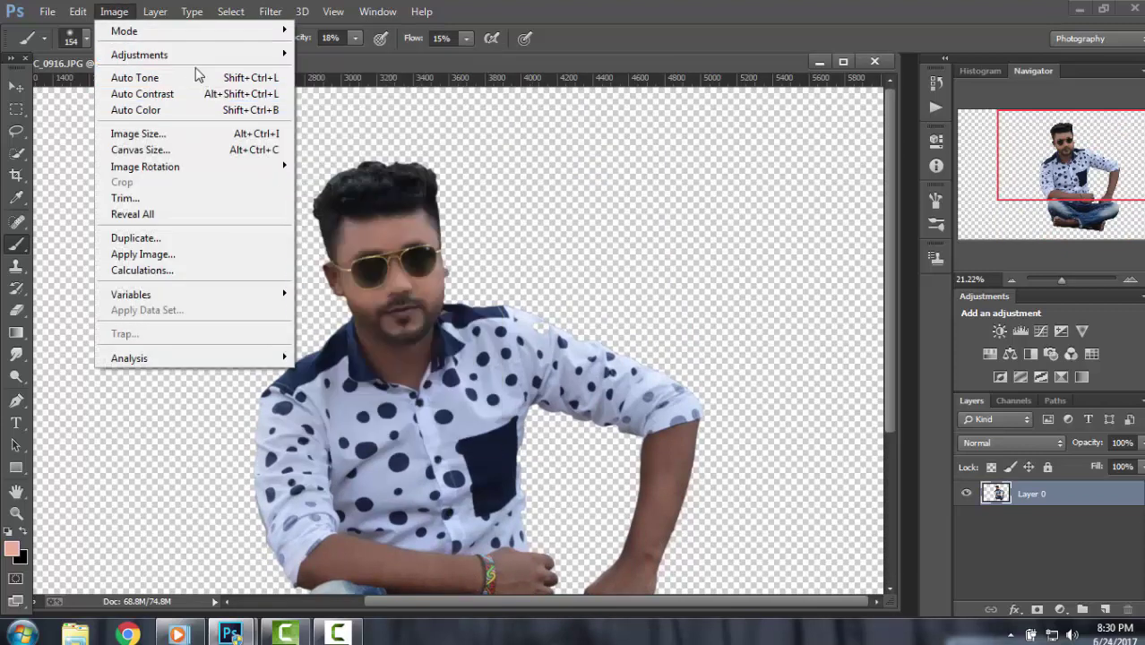
{"action": "left_click", "coordinate": [682, 197]}
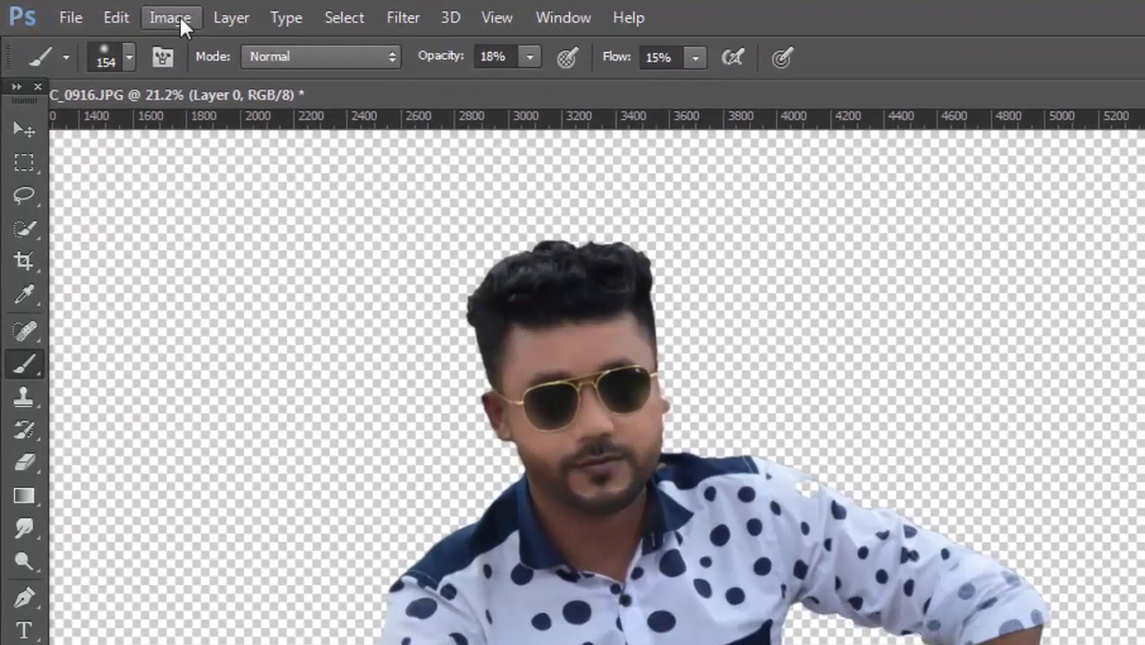
{"action": "left_click", "coordinate": [122, 13]}
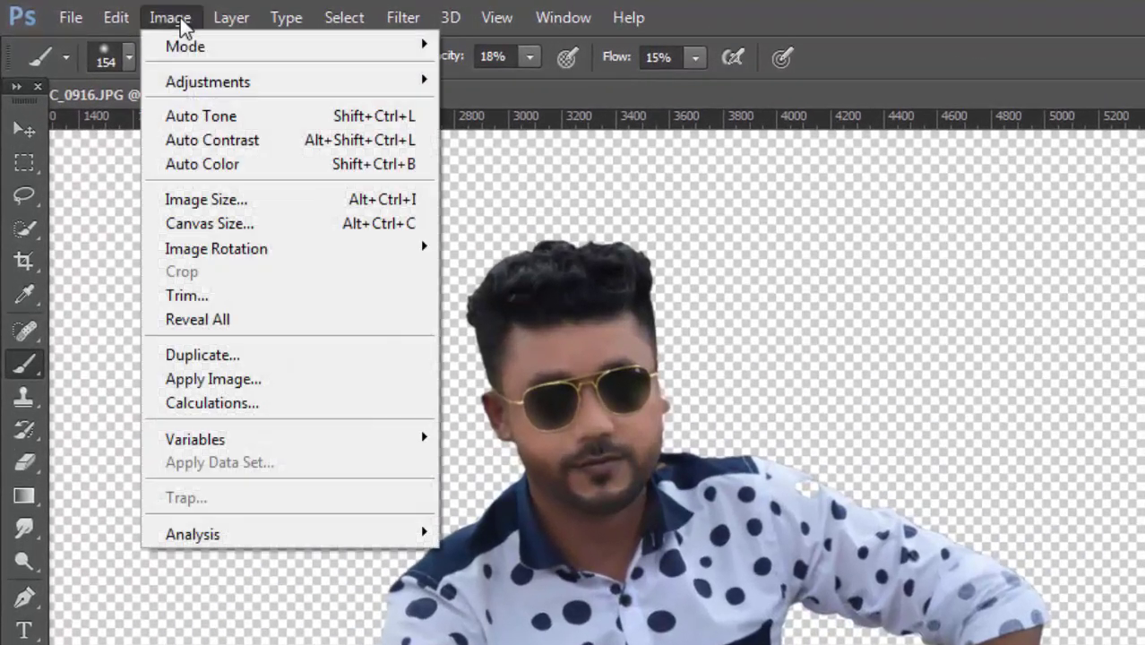
{"action": "mouse_move", "coordinate": [208, 82]}
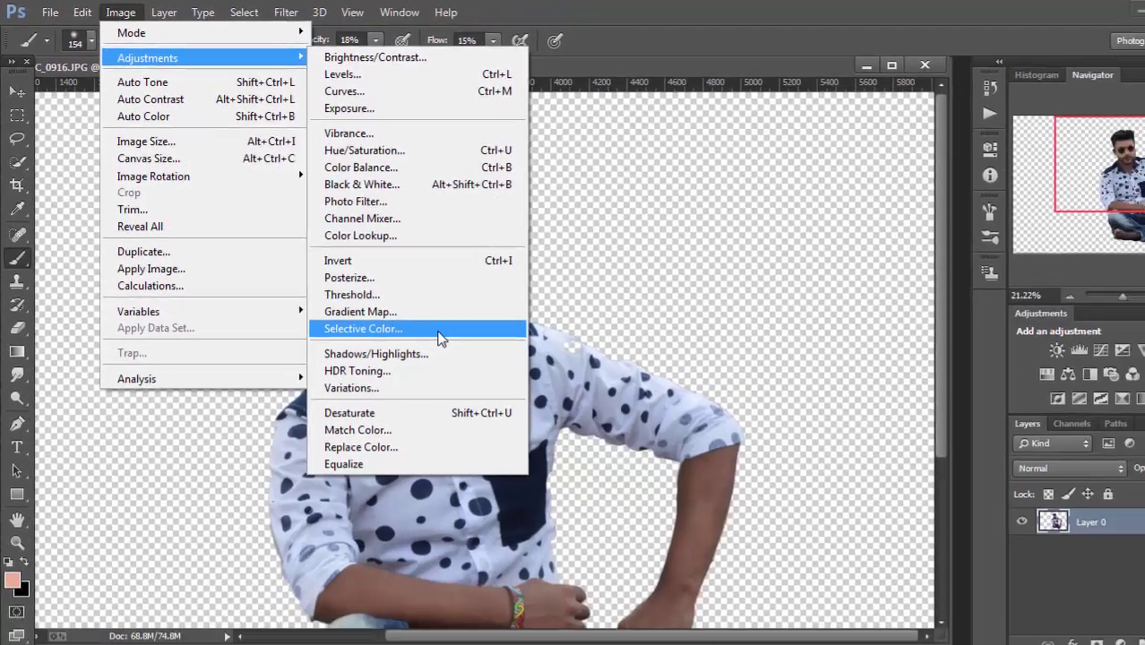
{"action": "left_click", "coordinate": [623, 474]}
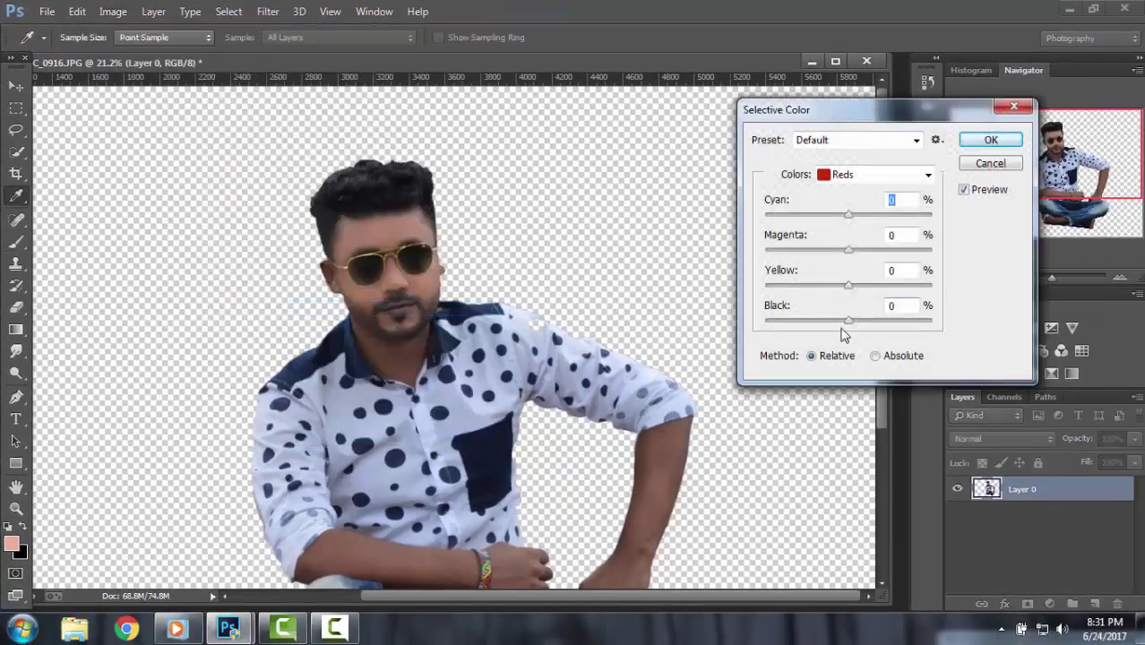
{"action": "left_click_drag", "start_coordinate": [846, 328], "coordinate": [773, 327]}
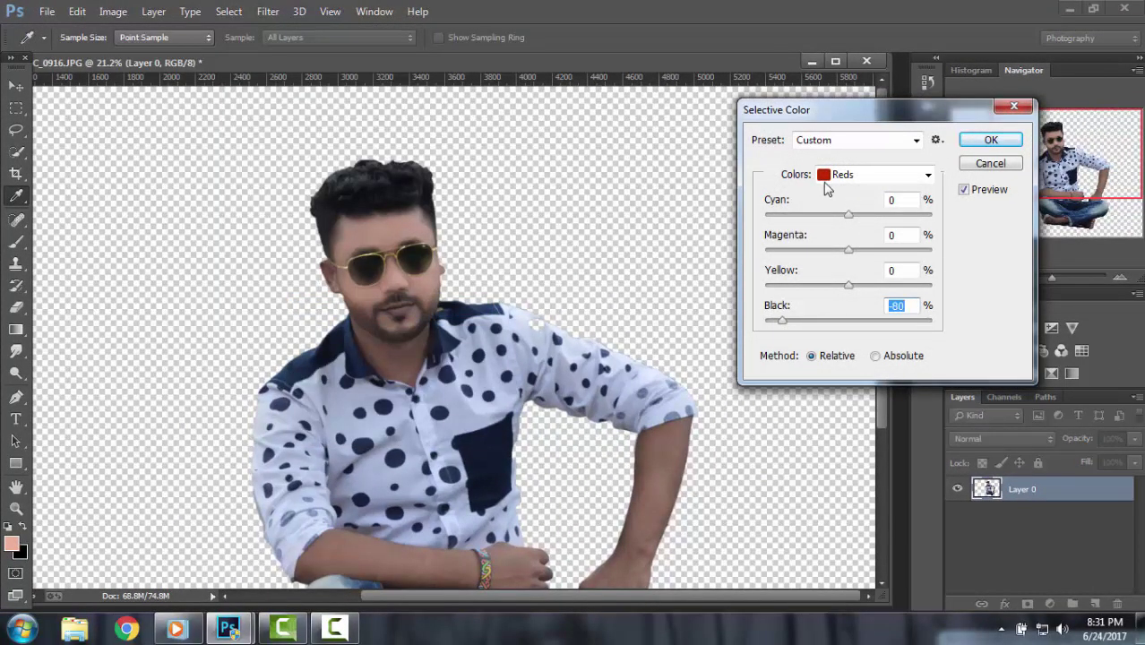
{"action": "left_click", "coordinate": [825, 180]}
{"action": "left_click", "coordinate": [838, 205]}
{"action": "left_click_drag", "start_coordinate": [846, 320], "coordinate": [776, 331]}
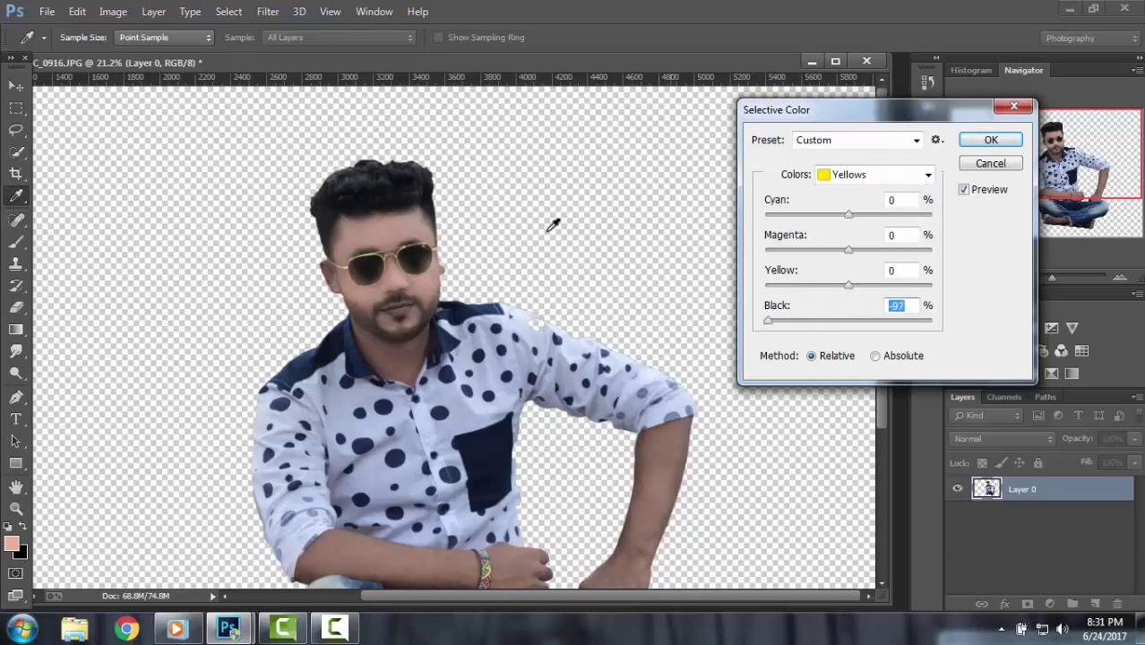
{"action": "left_click", "coordinate": [991, 140]}
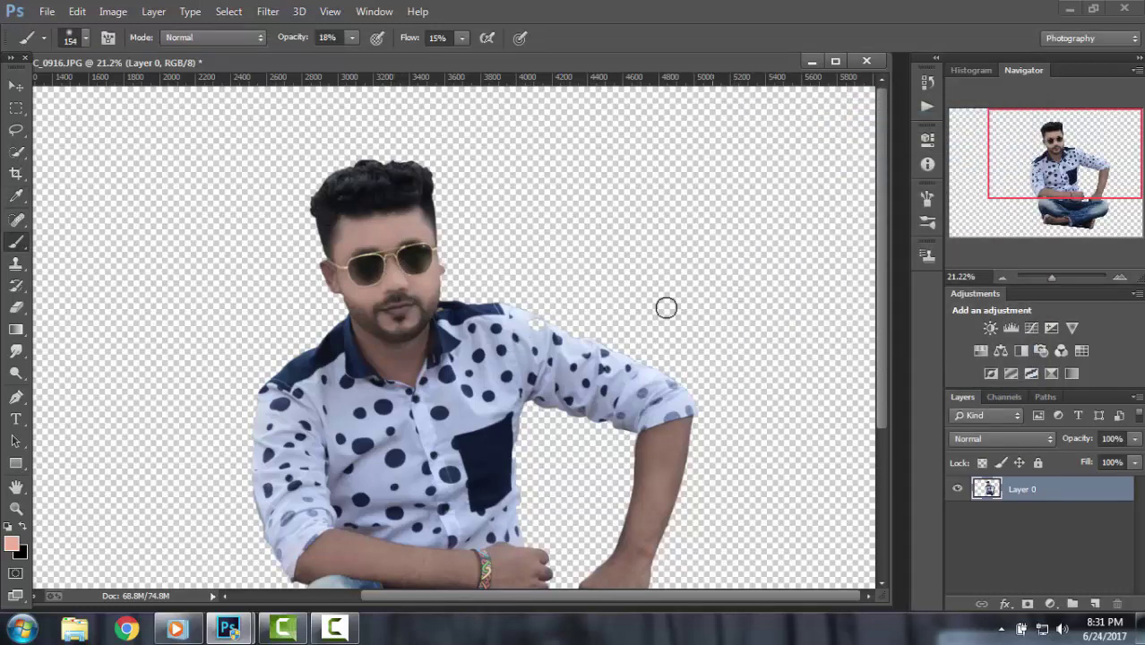
Crop outward on all sides to widen the canvas to about 7566 px.
{"action": "scroll", "coordinate": [555, 339], "scroll_direction": "down", "scroll_amount": 3}
{"action": "scroll", "coordinate": [555, 339], "scroll_direction": "up", "scroll_amount": 1}
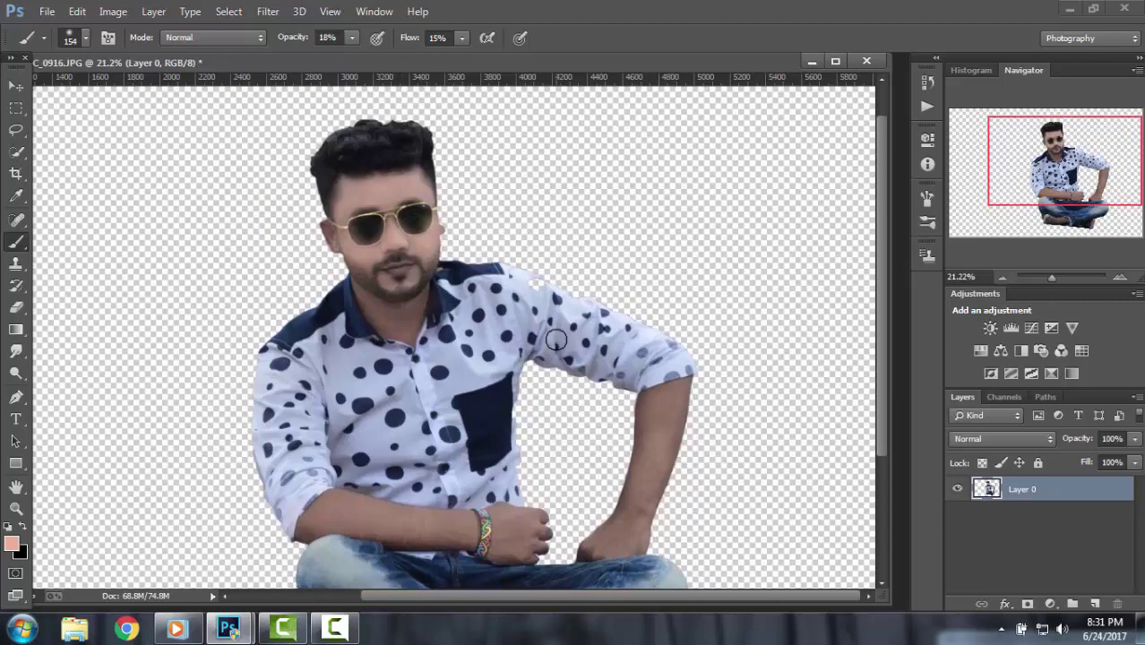
{"action": "left_click_drag", "start_coordinate": [1049, 279], "coordinate": [1049, 276]}
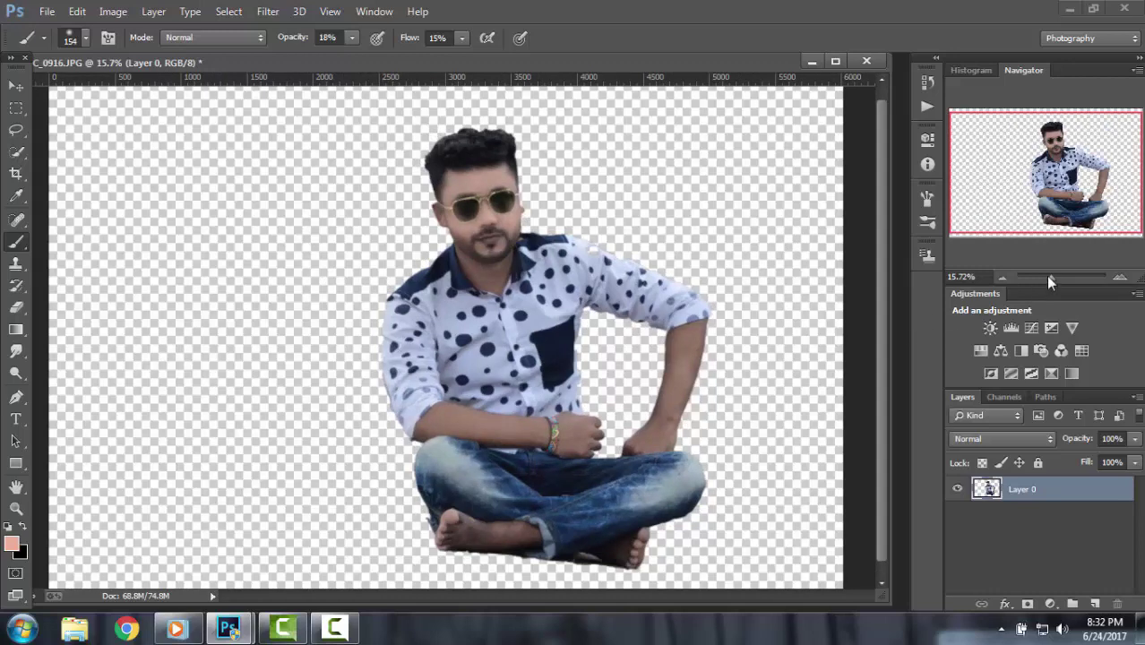
{"action": "left_click_drag", "start_coordinate": [1047, 276], "coordinate": [1046, 275]}
{"action": "left_click", "coordinate": [16, 174]}
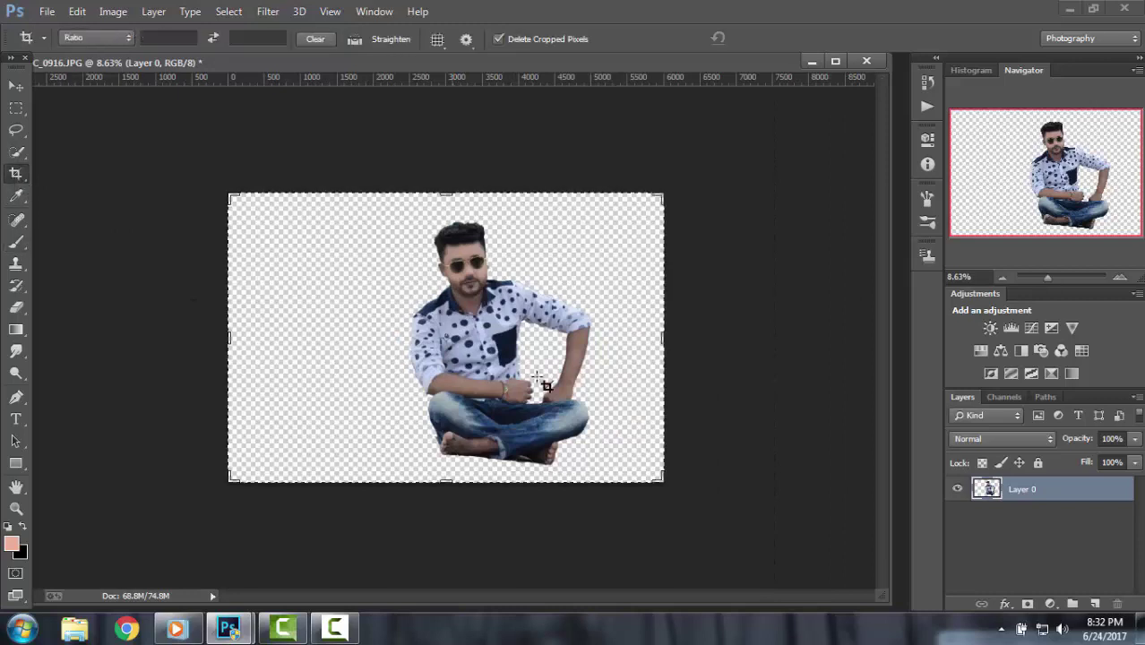
{"action": "left_click_drag", "start_coordinate": [664, 337], "coordinate": [718, 346]}
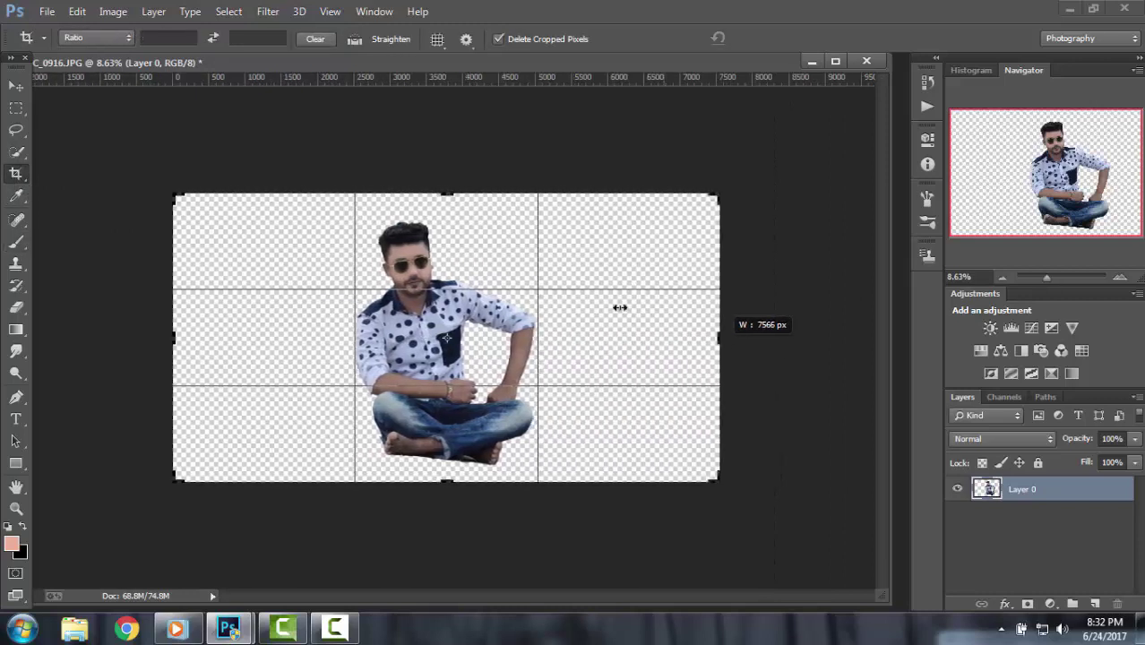
{"action": "left_click_drag", "start_coordinate": [452, 196], "coordinate": [453, 159]}
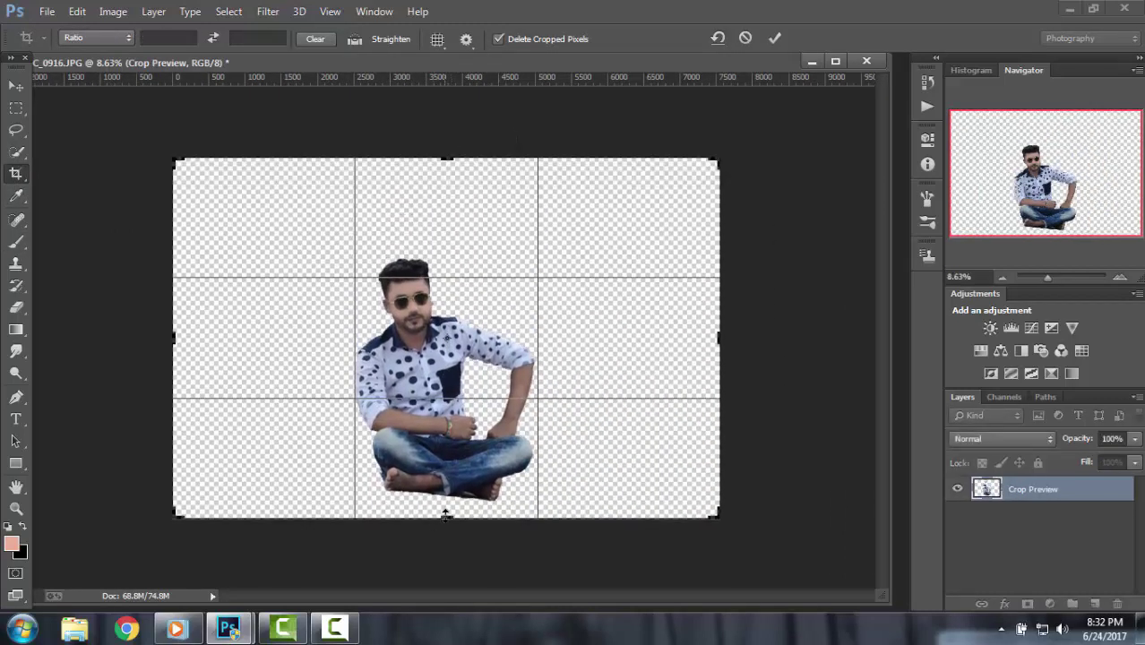
{"action": "left_click_drag", "start_coordinate": [445, 515], "coordinate": [445, 529]}
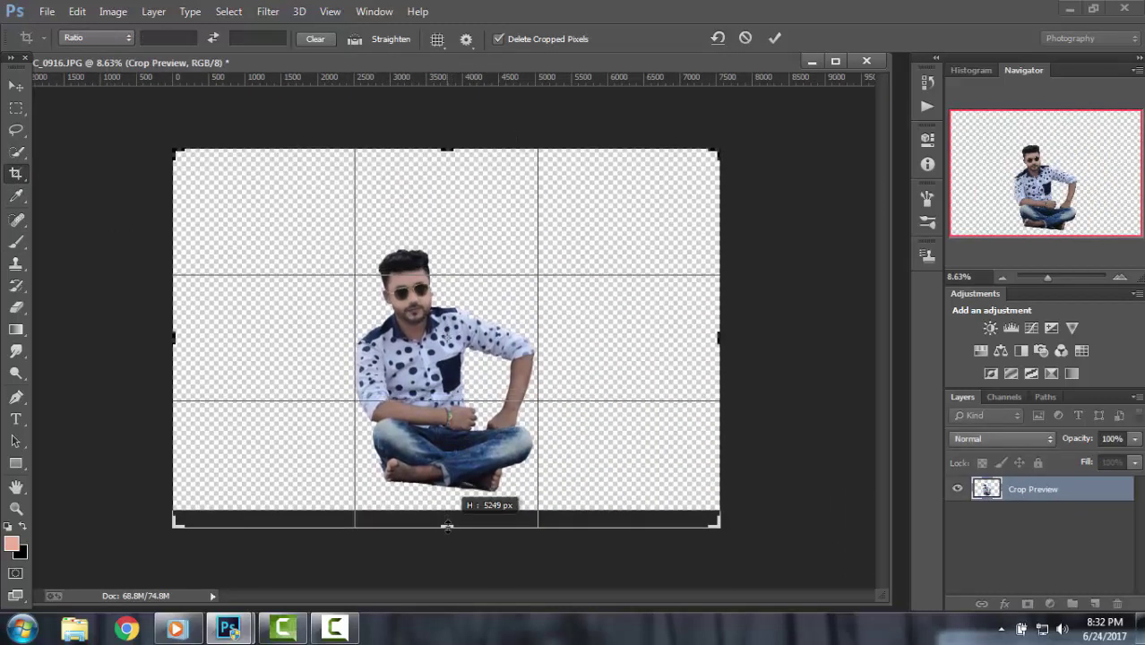
{"action": "left_click", "coordinate": [772, 39]}
Place the linked image saif editz (3) from drive F:.
{"action": "left_click", "coordinate": [47, 12]}
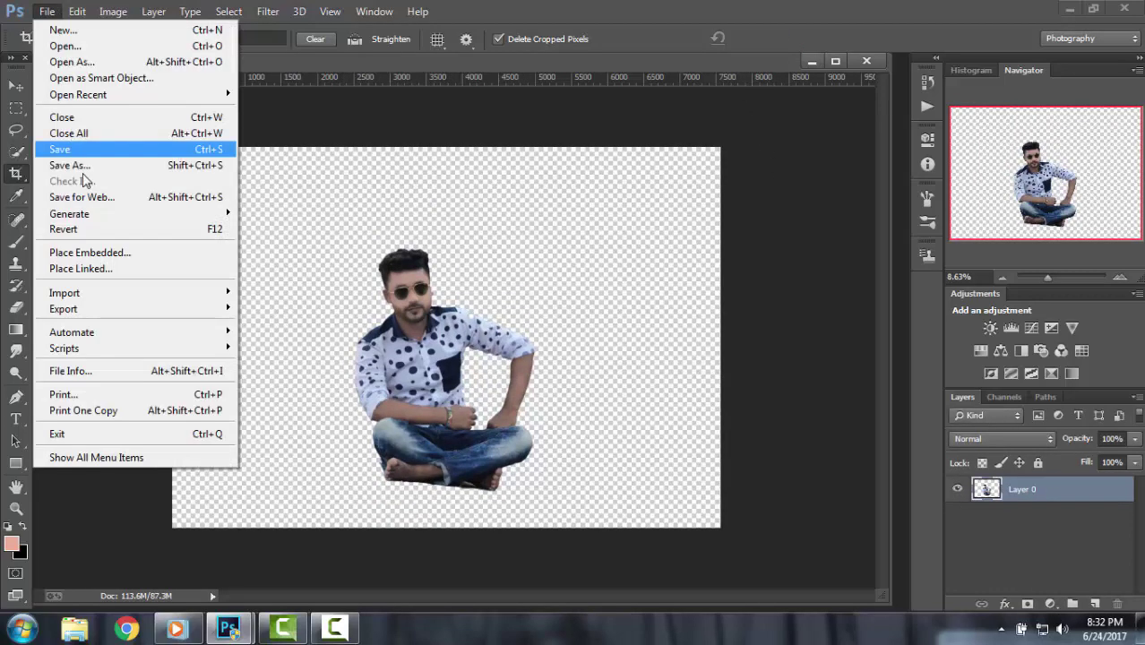
{"action": "left_click", "coordinate": [112, 272]}
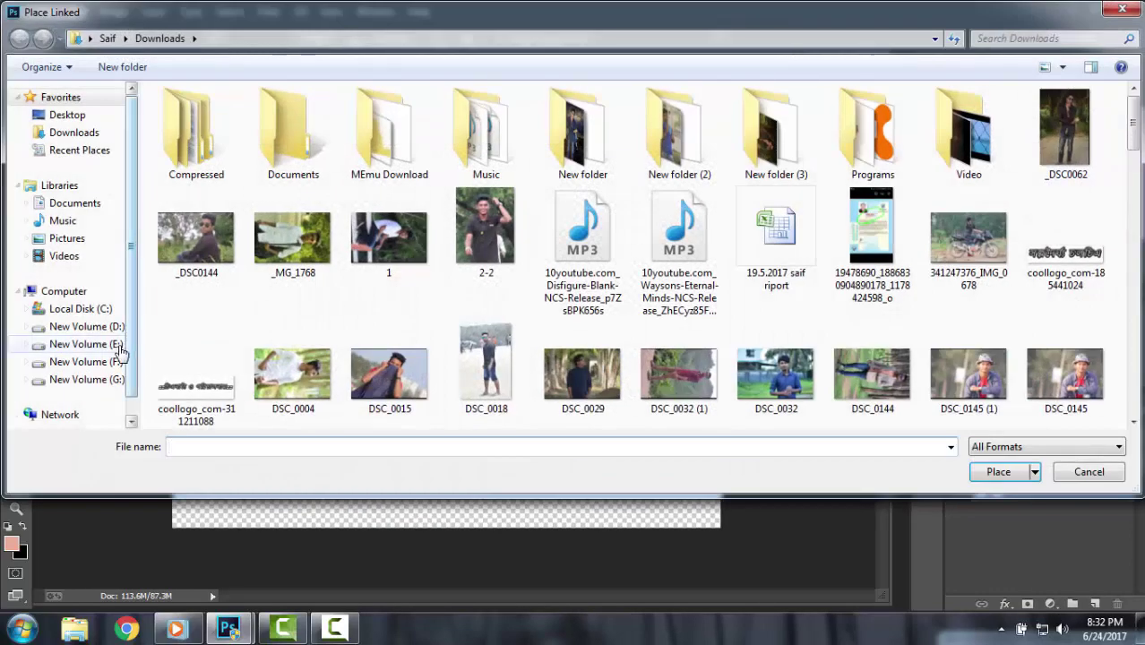
{"action": "left_click", "coordinate": [109, 361]}
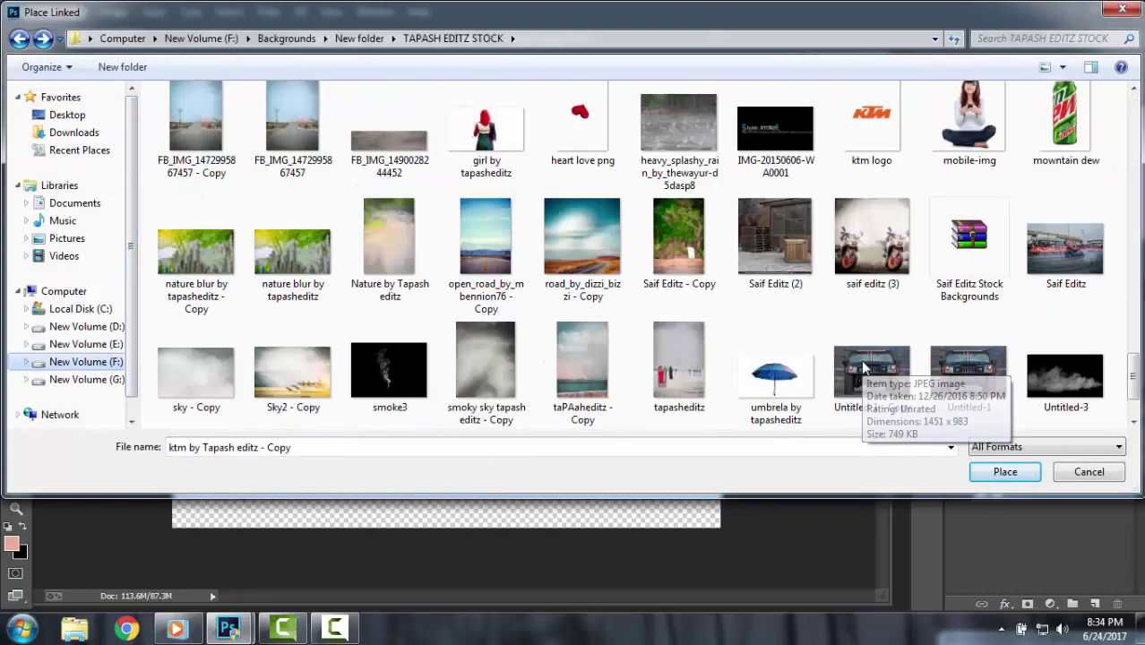
{"action": "double_click", "coordinate": [878, 255]}
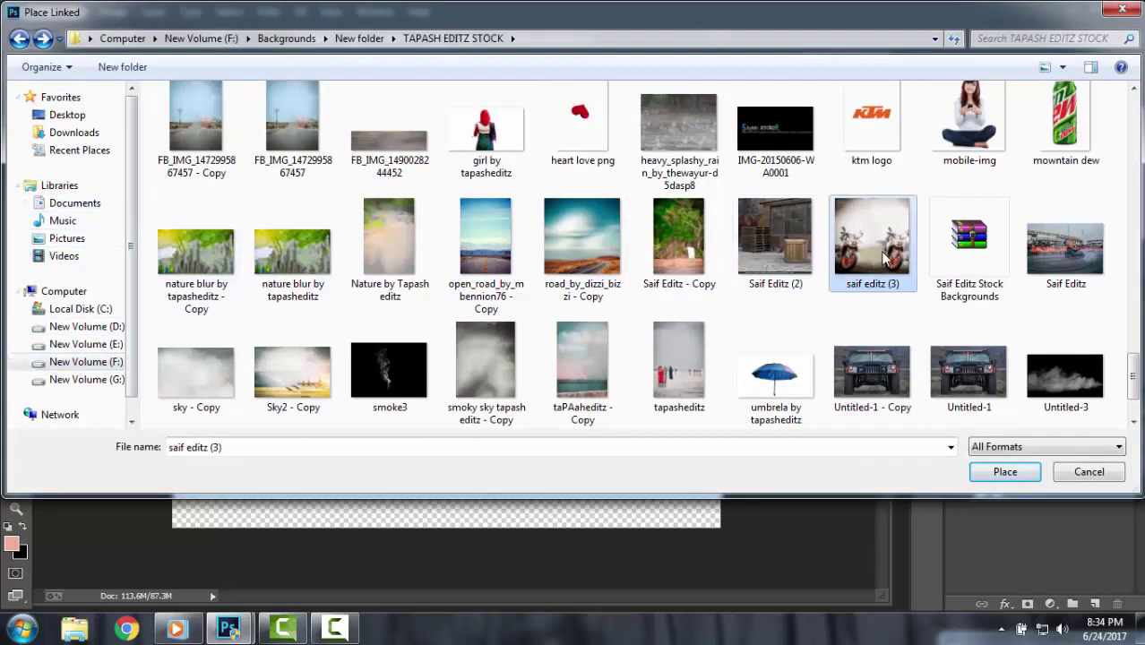
Scale and position the motorcycle background to cover the whole canvas, then commit.
{"action": "left_click_drag", "start_coordinate": [513, 390], "coordinate": [713, 527]}
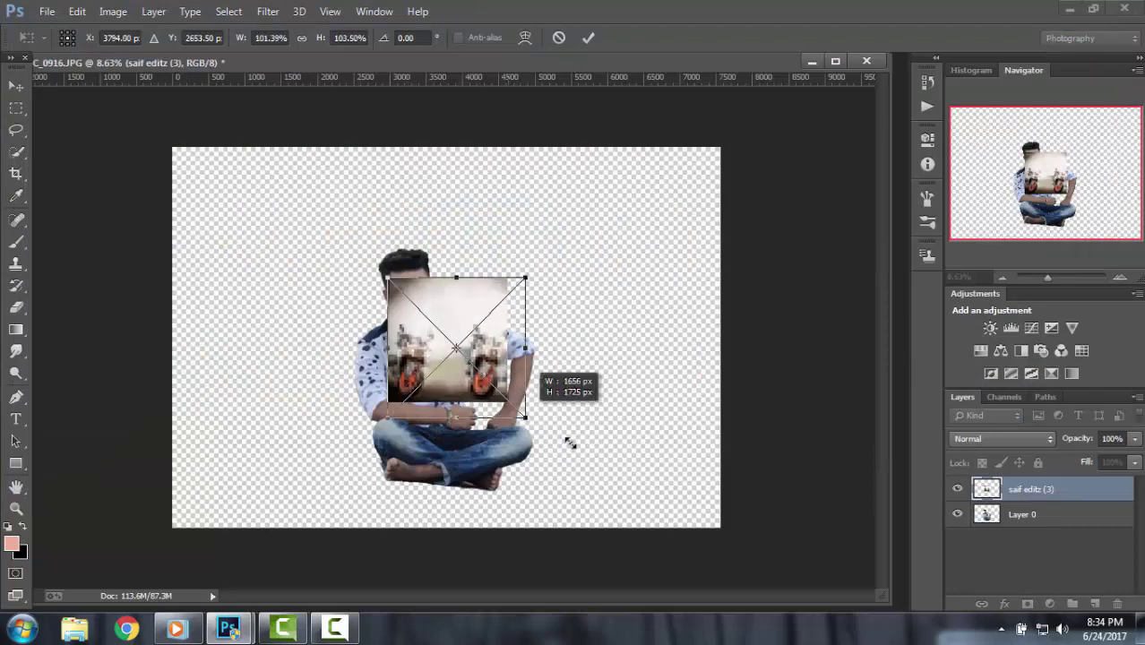
{"action": "left_click_drag", "start_coordinate": [582, 446], "coordinate": [370, 319]}
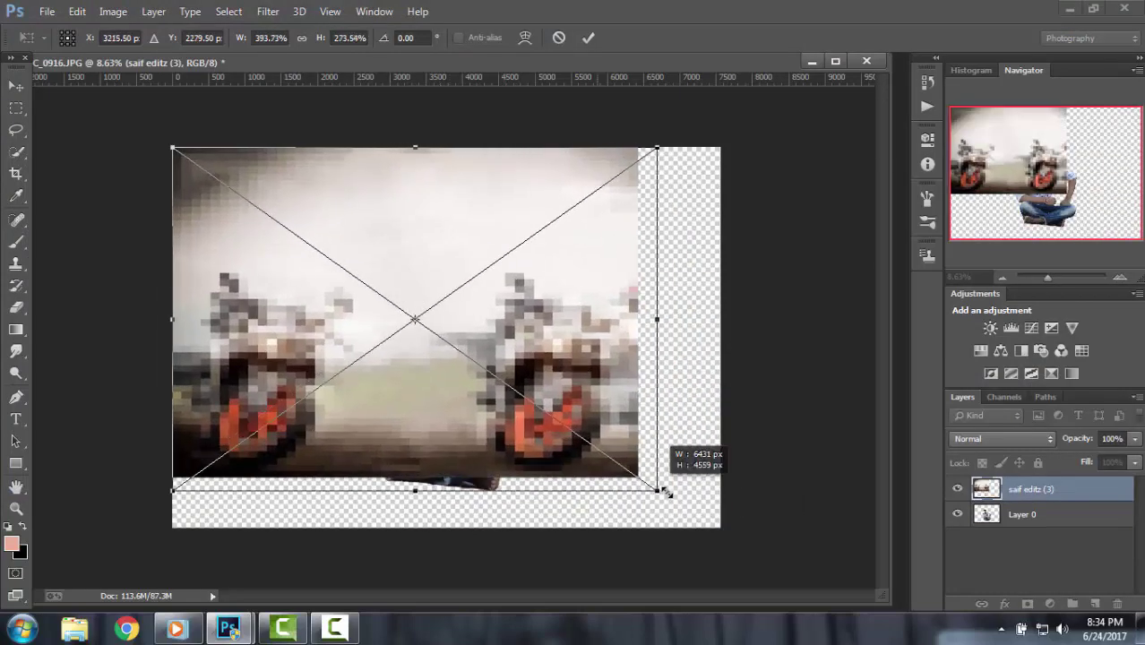
{"action": "left_click_drag", "start_coordinate": [511, 401], "coordinate": [721, 526]}
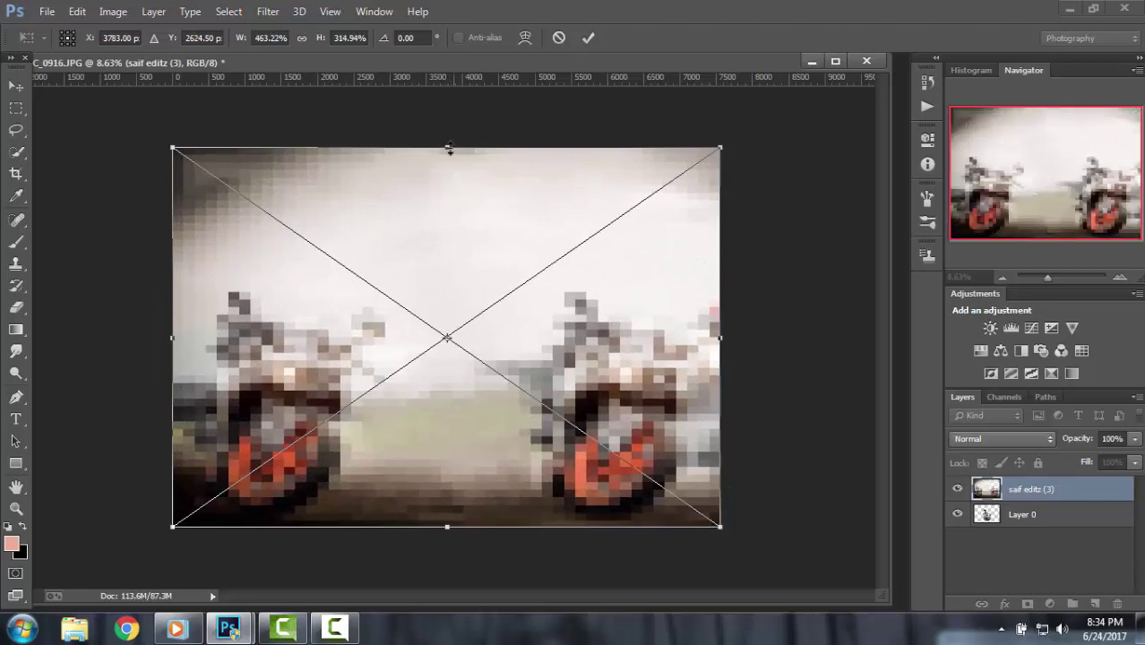
{"action": "left_click_drag", "start_coordinate": [449, 148], "coordinate": [448, 40]}
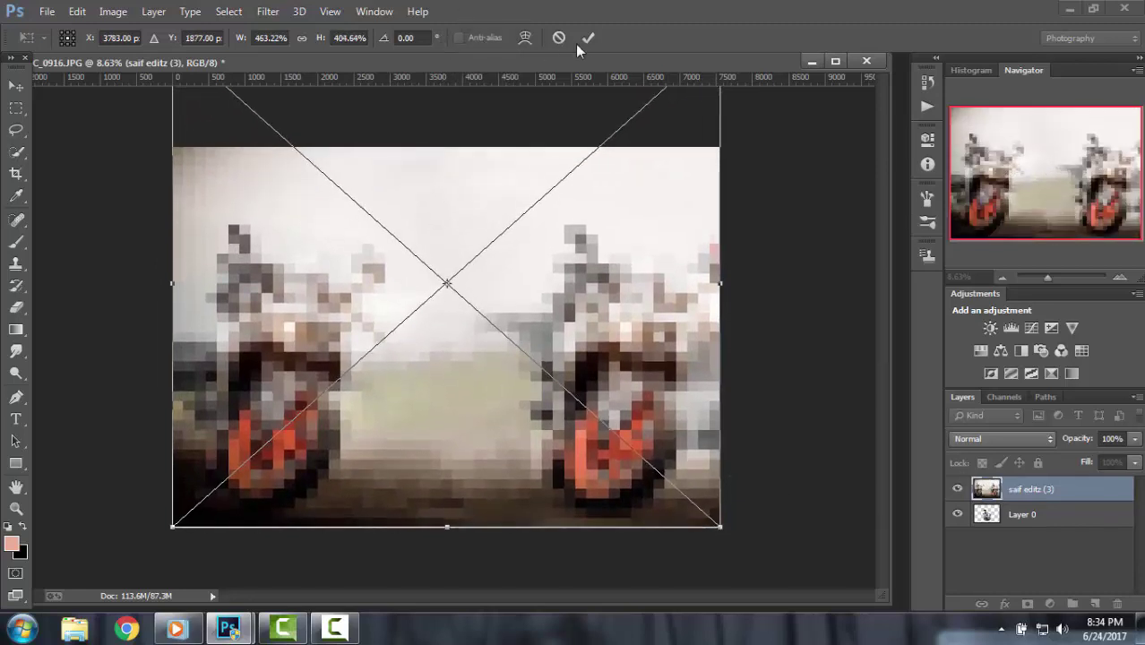
{"action": "key", "text": "c"}
{"action": "left_click", "coordinate": [587, 38]}
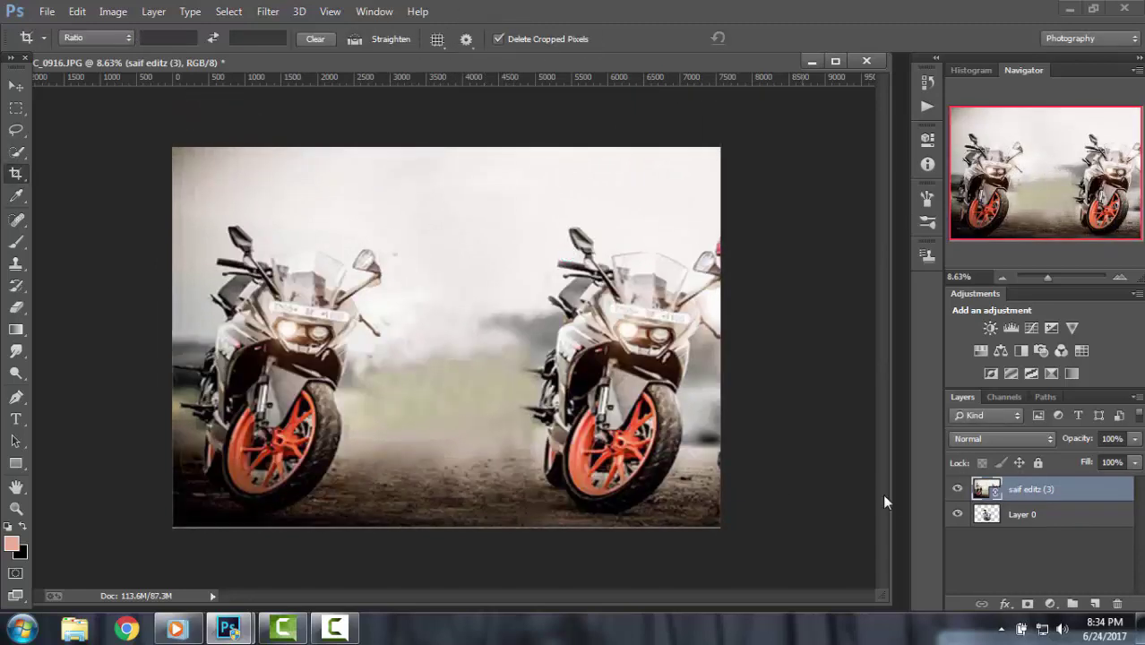
Place the motorcycle background beneath the man, lower him between the bikes, and enlarge the background.
{"action": "left_click_drag", "start_coordinate": [1021, 491], "coordinate": [1021, 528]}
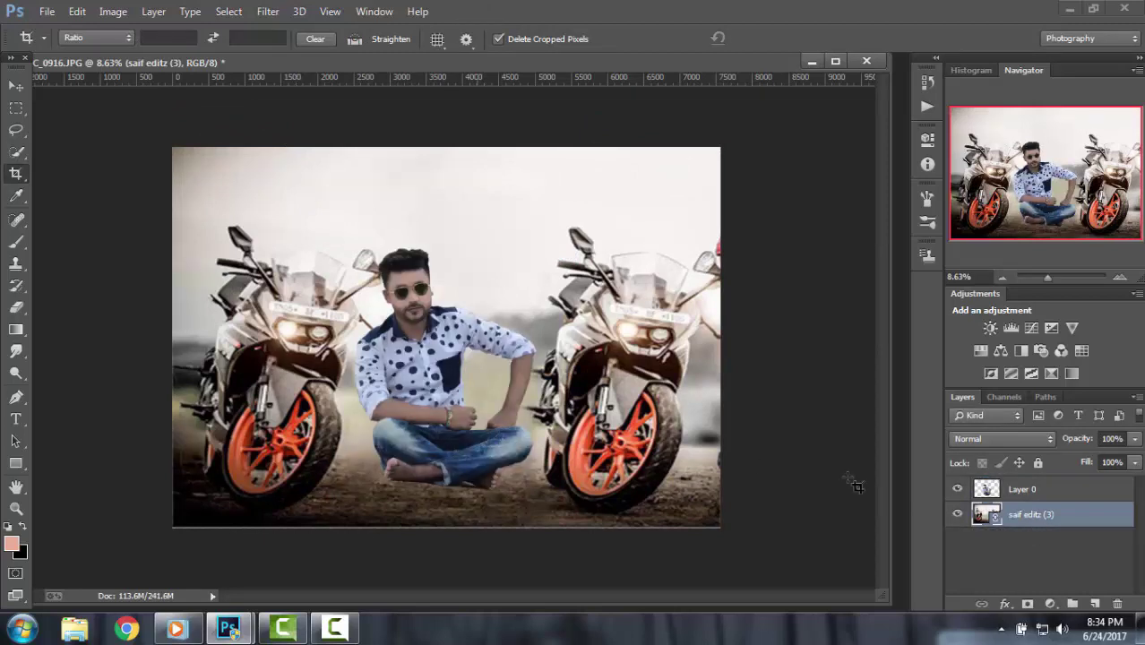
{"action": "left_click", "coordinate": [1015, 491]}
{"action": "left_click", "coordinate": [16, 85]}
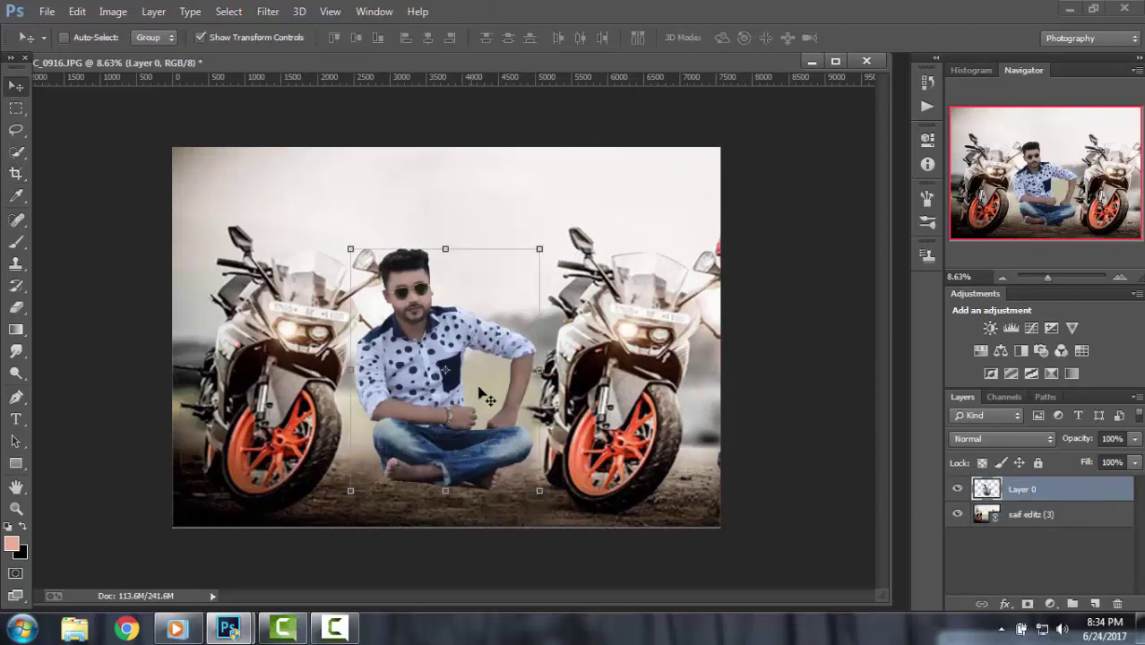
{"action": "left_click_drag", "start_coordinate": [481, 391], "coordinate": [501, 428]}
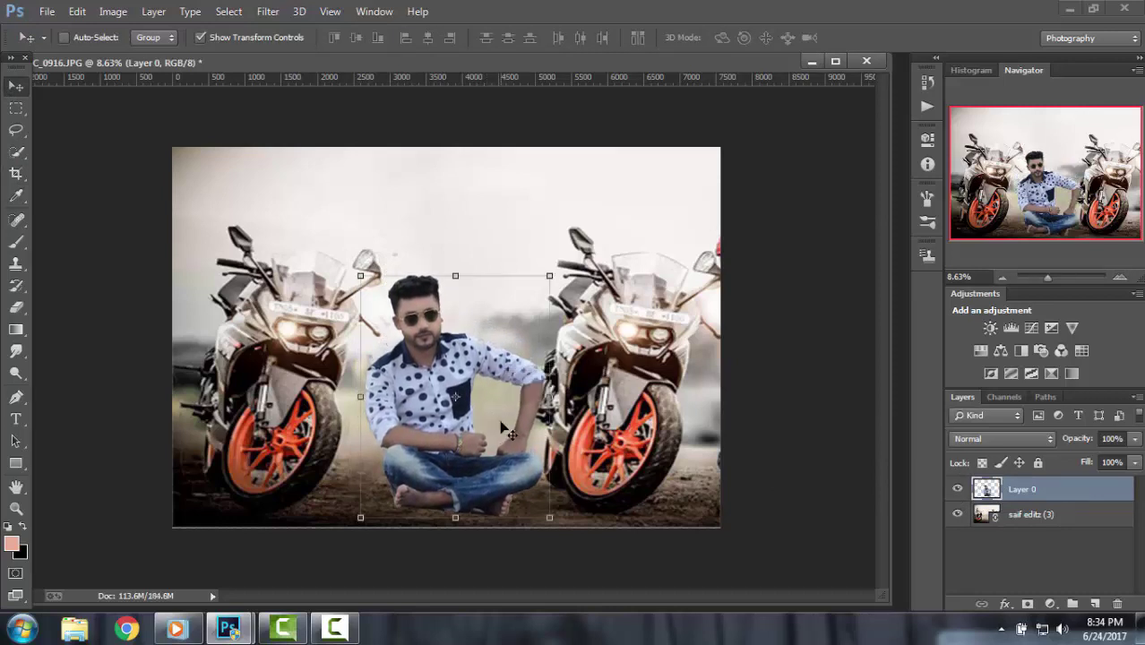
{"action": "left_click", "coordinate": [1021, 520]}
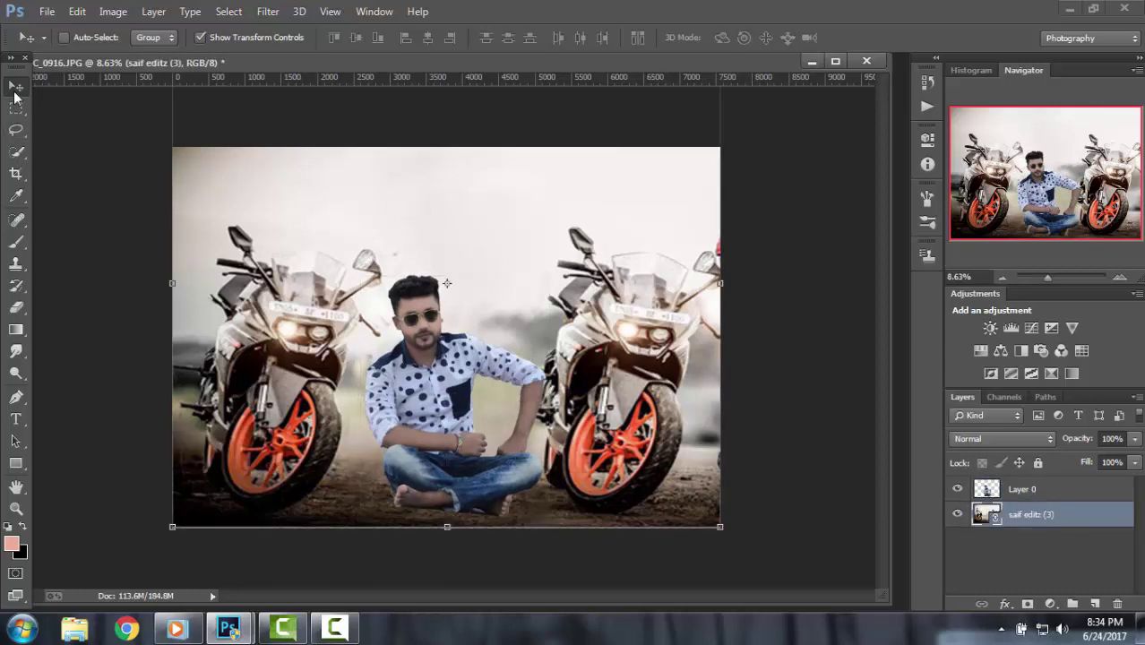
{"action": "left_click_drag", "start_coordinate": [722, 528], "coordinate": [779, 561]}
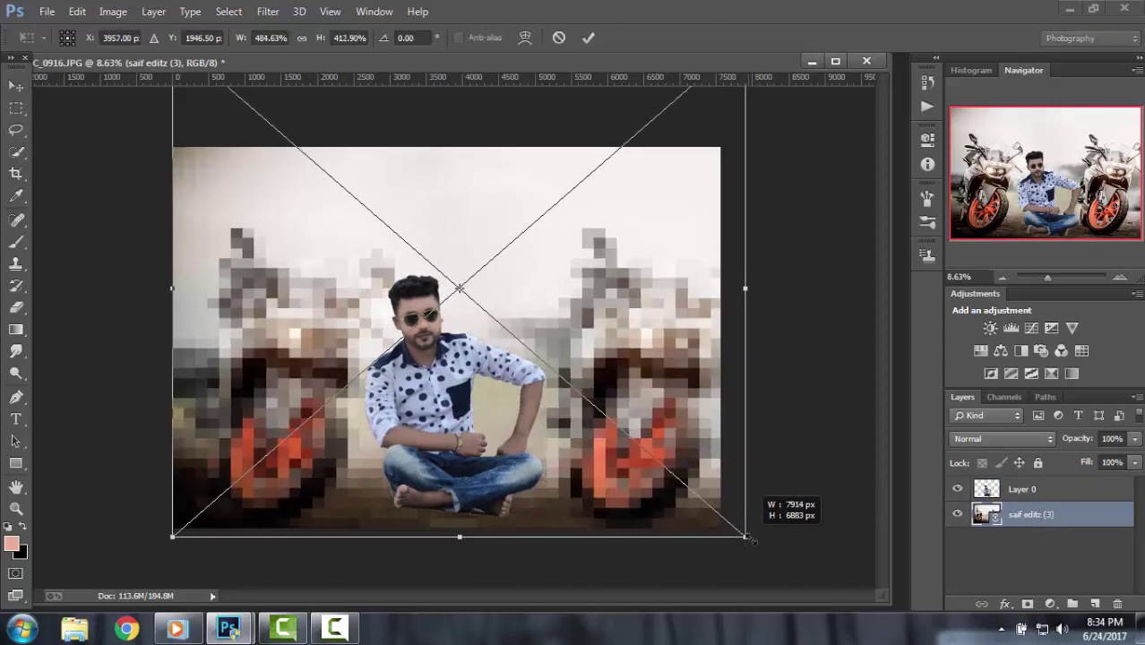
{"action": "left_click_drag", "start_coordinate": [740, 514], "coordinate": [718, 499]}
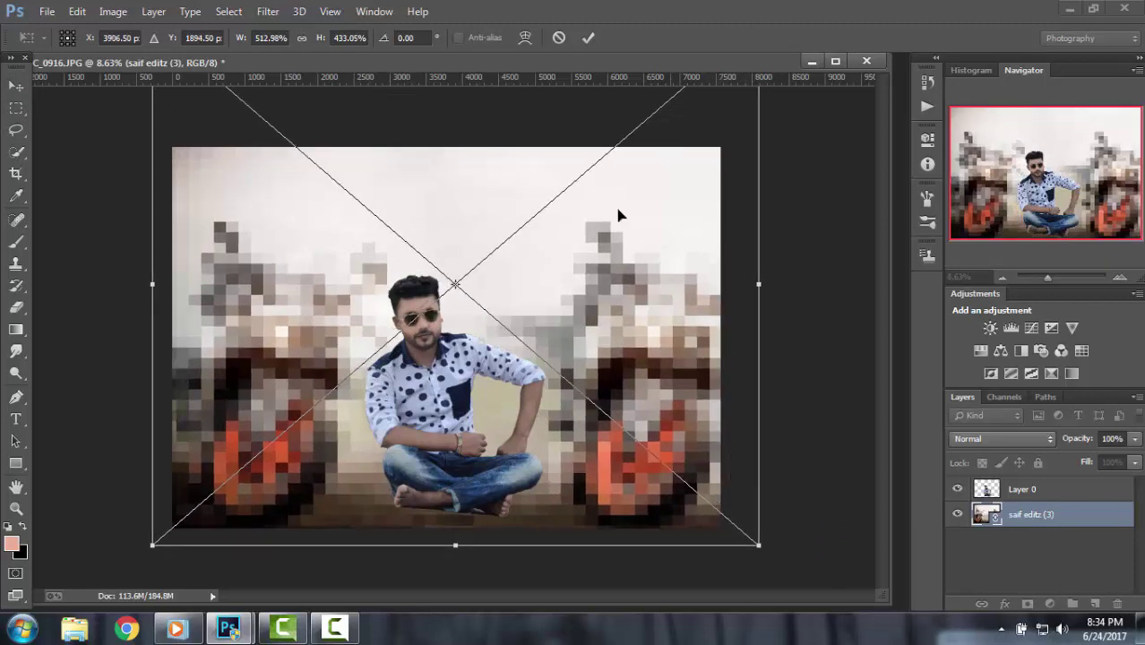
{"action": "left_click", "coordinate": [588, 38]}
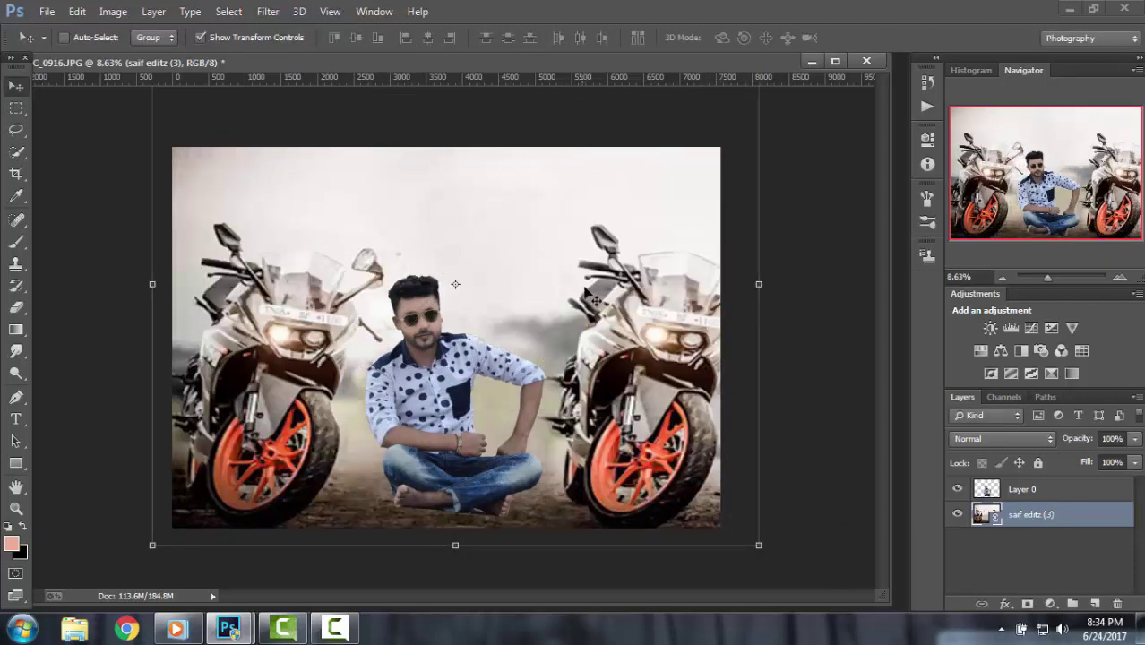
Rotate the man about 4.6 degrees, nudge him right, then ease the tilt back about 1.5 degrees.
{"action": "left_click", "coordinate": [1001, 490]}
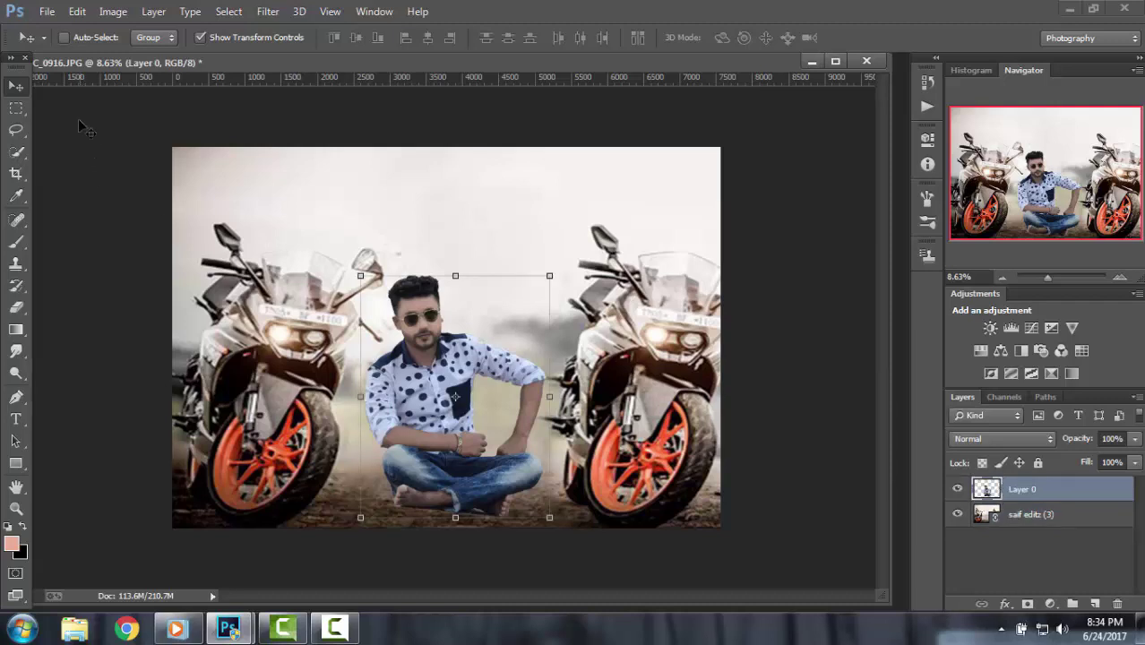
{"action": "left_click_drag", "start_coordinate": [550, 261], "coordinate": [568, 269]}
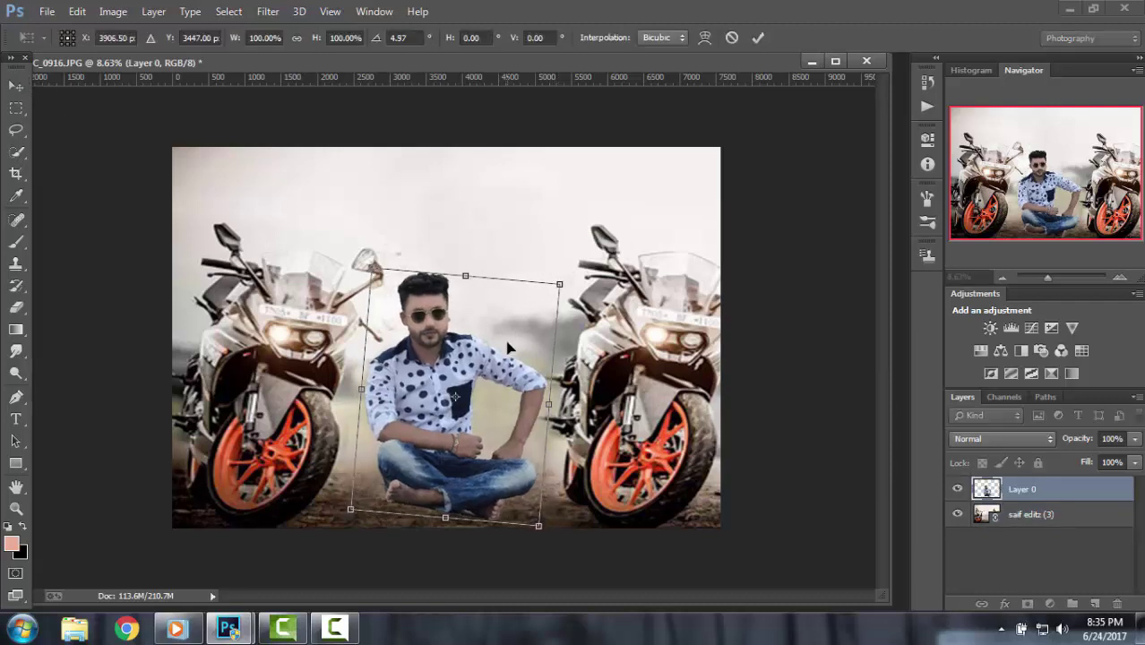
{"action": "left_click_drag", "start_coordinate": [475, 356], "coordinate": [473, 362]}
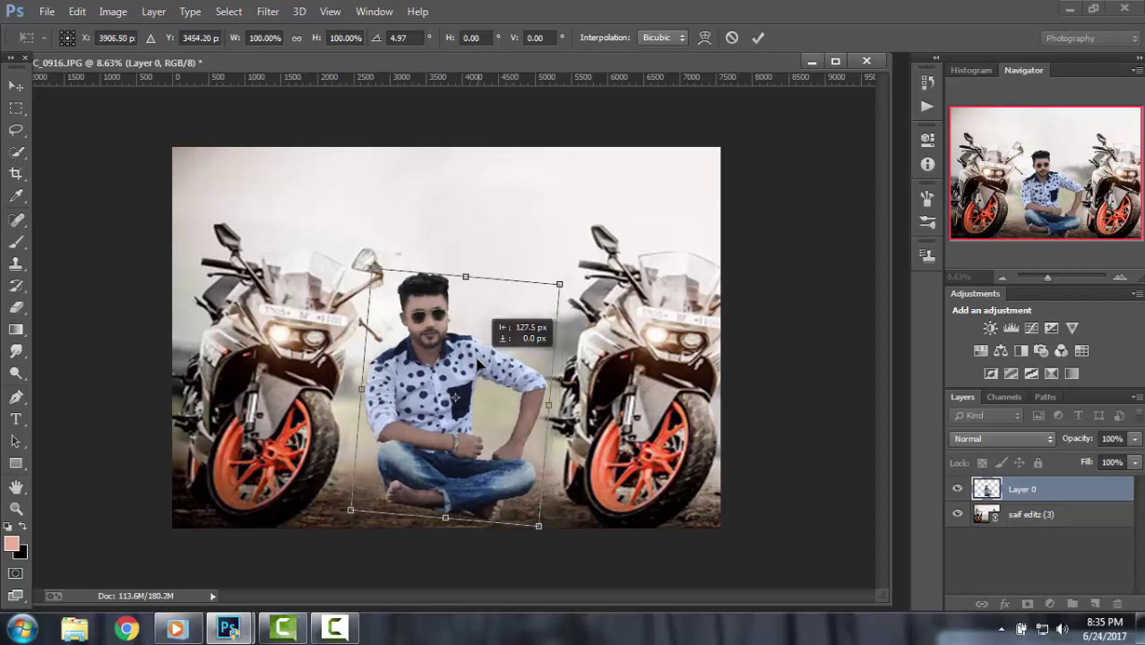
{"action": "left_click", "coordinate": [757, 39]}
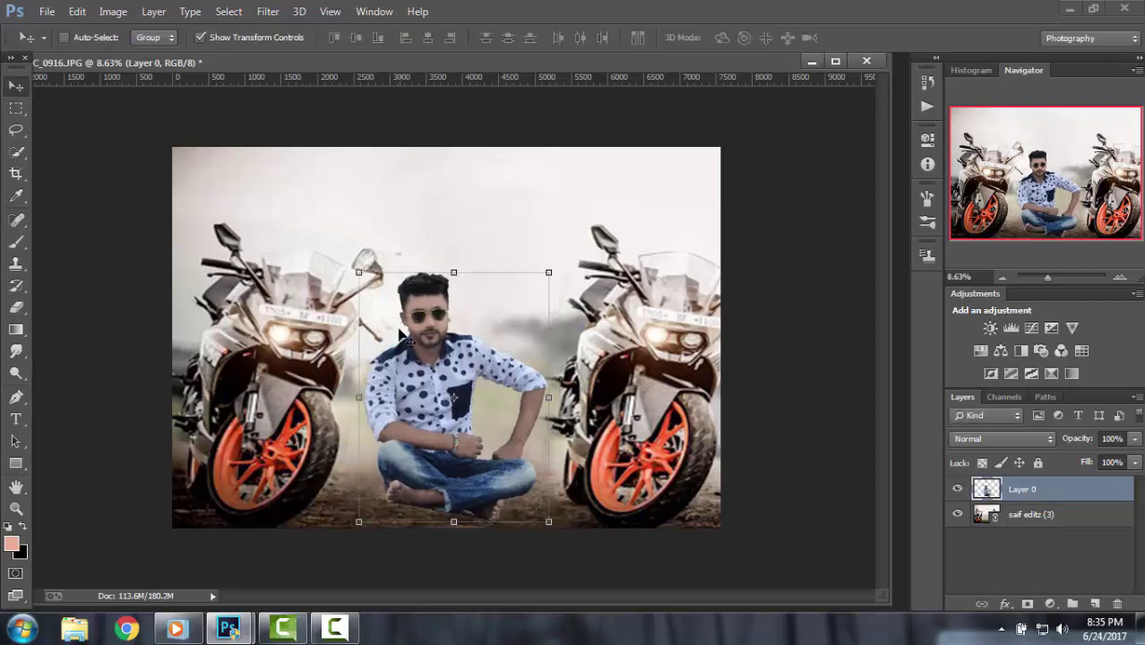
{"action": "left_click_drag", "start_coordinate": [555, 257], "coordinate": [552, 254]}
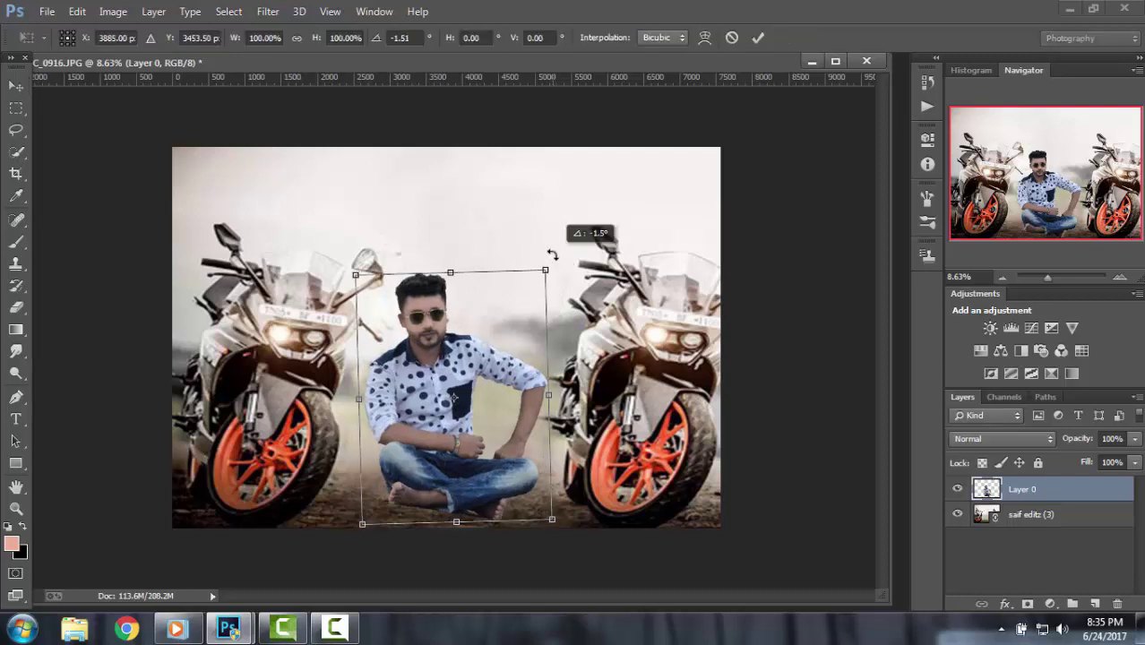
{"action": "left_click", "coordinate": [758, 38]}
Rasterize the motorcycle background layer and start a Tilt-Shift blur on it.
{"action": "right_click", "coordinate": [1023, 510]}
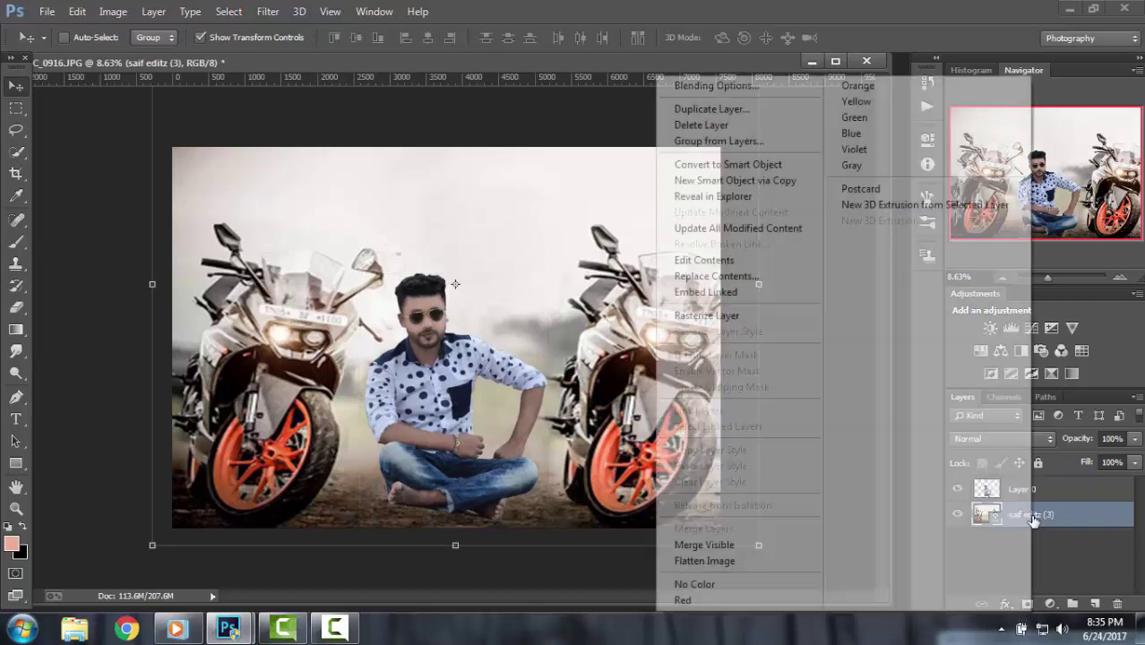
{"action": "left_click", "coordinate": [715, 328]}
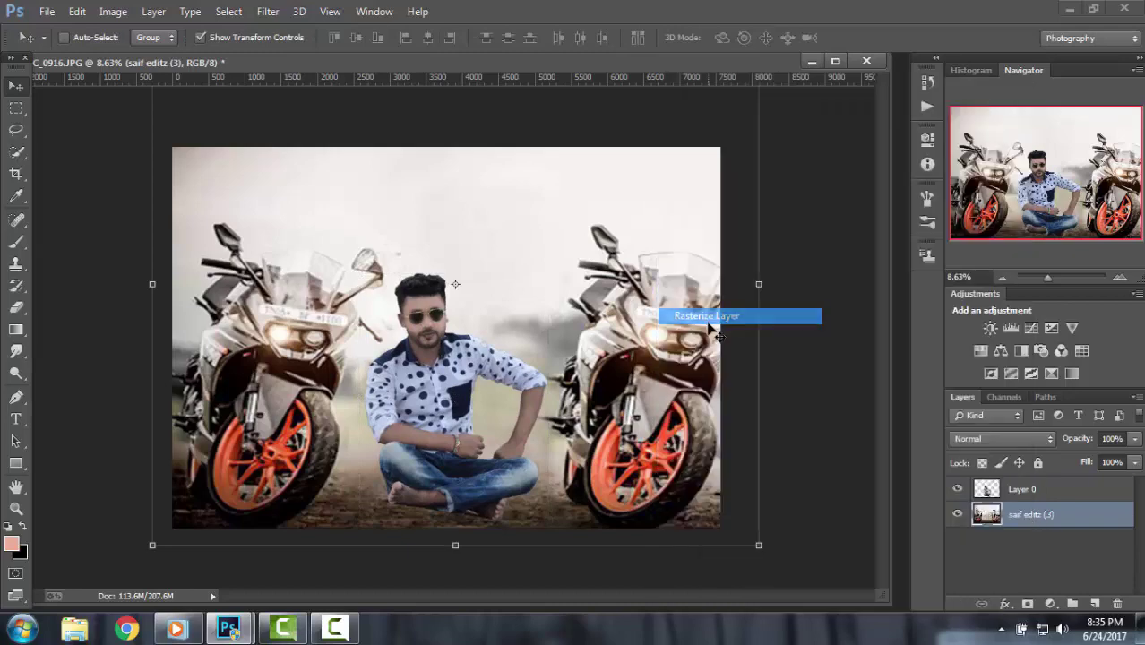
{"action": "left_click", "coordinate": [268, 10]}
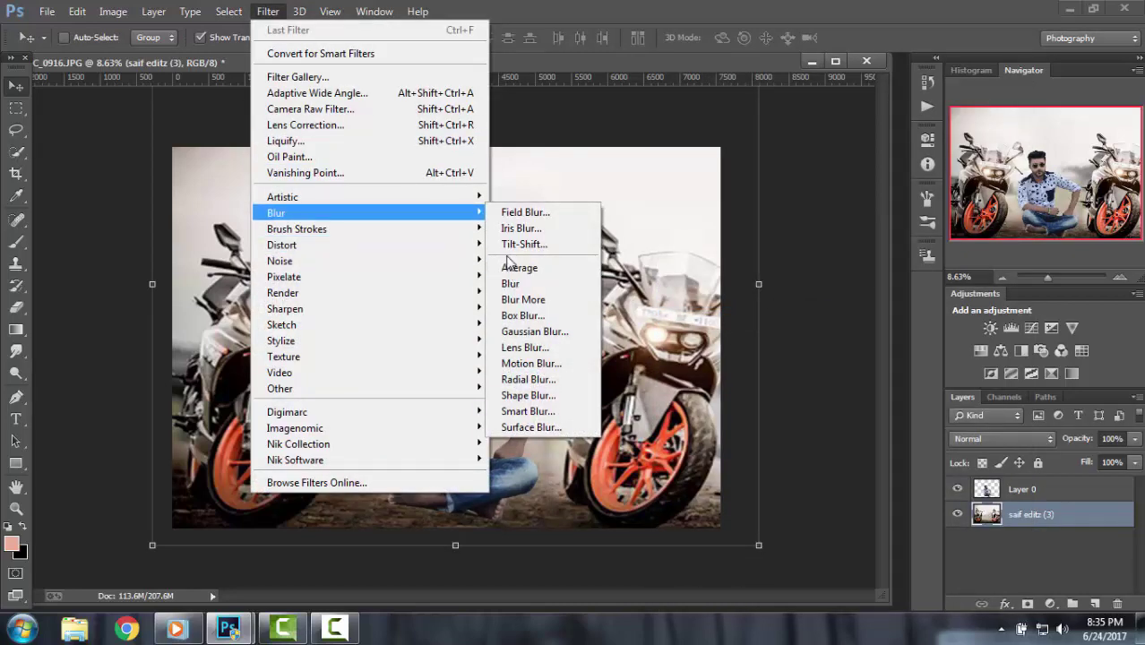
{"action": "left_click", "coordinate": [520, 244]}
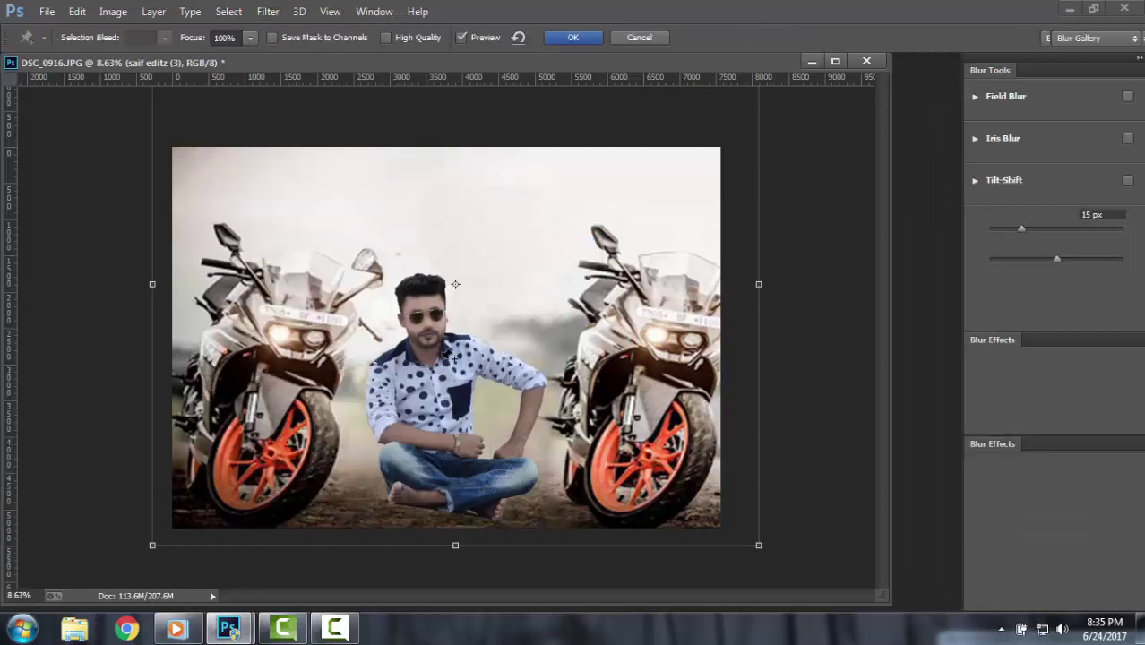
Move the Tilt-Shift focus band to the bottom edge, blur about 71 px, lower the feather line, and apply.
{"action": "left_click_drag", "start_coordinate": [448, 359], "coordinate": [475, 555]}
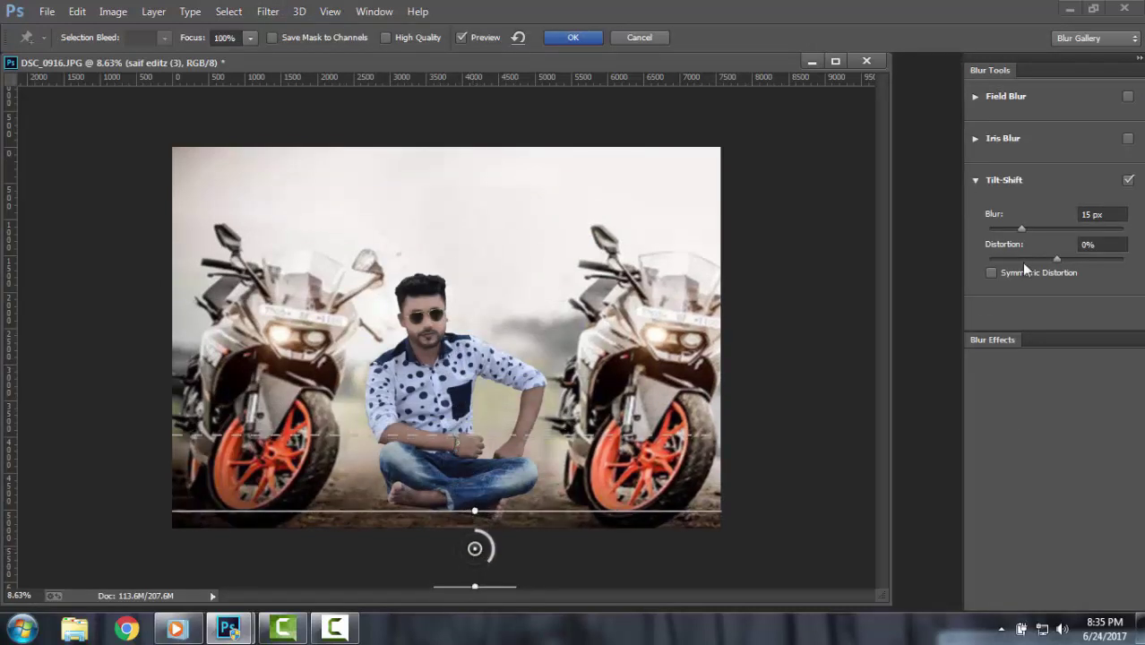
{"action": "left_click_drag", "start_coordinate": [1022, 229], "coordinate": [1067, 232]}
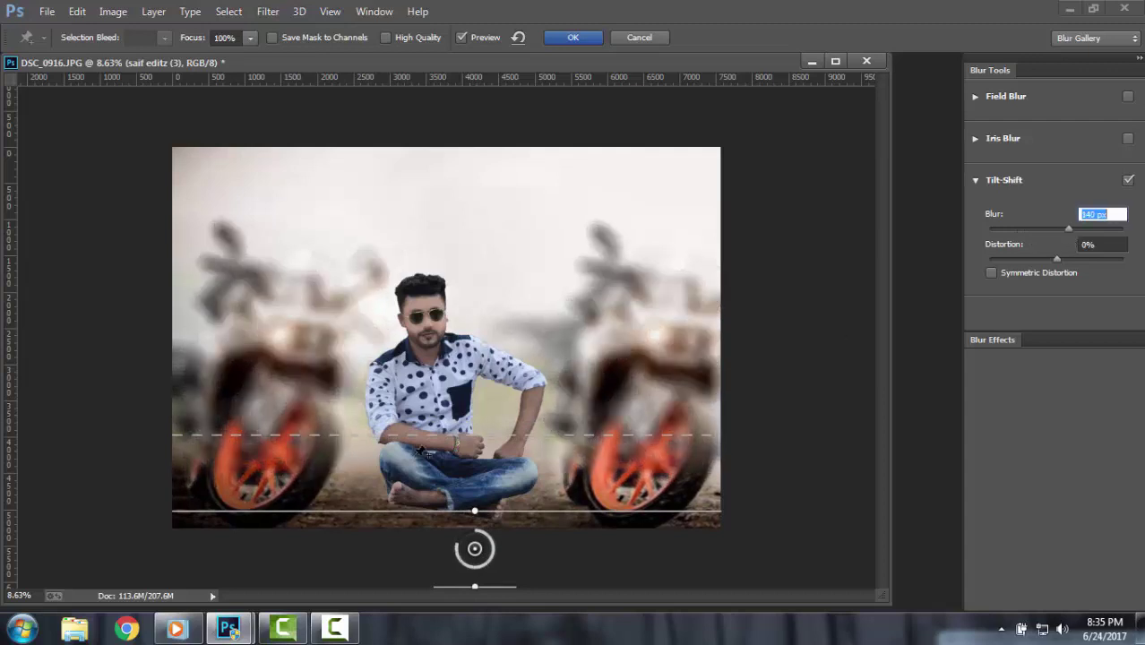
{"action": "left_click_drag", "start_coordinate": [445, 437], "coordinate": [445, 479]}
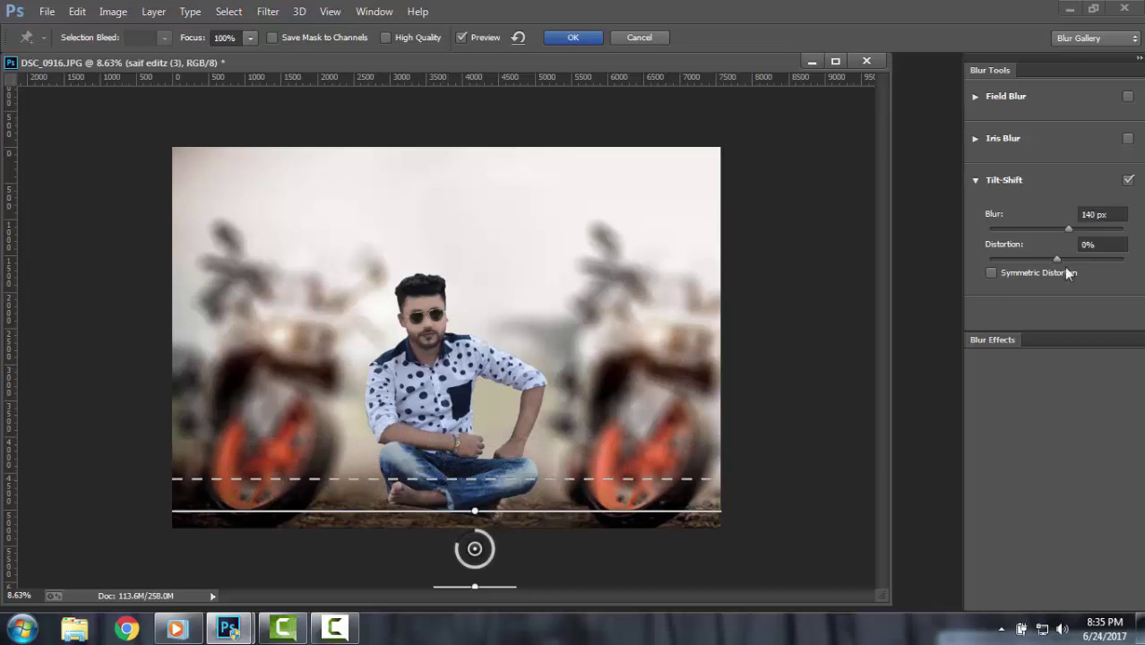
{"action": "left_click_drag", "start_coordinate": [1065, 230], "coordinate": [1053, 232]}
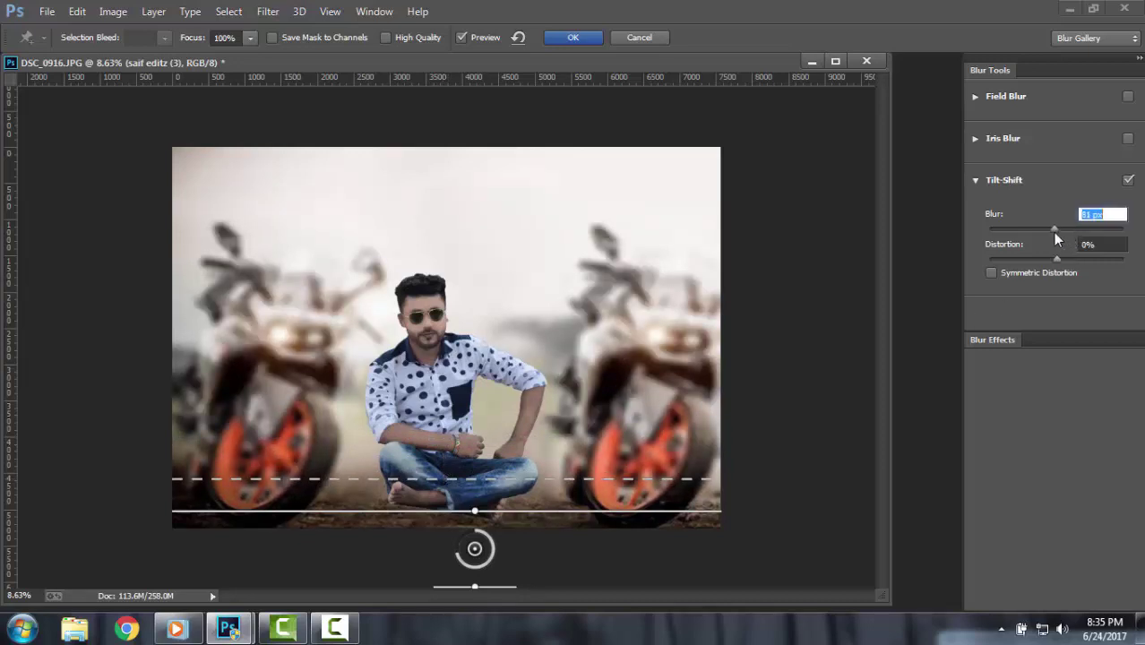
{"action": "left_click", "coordinate": [584, 41]}
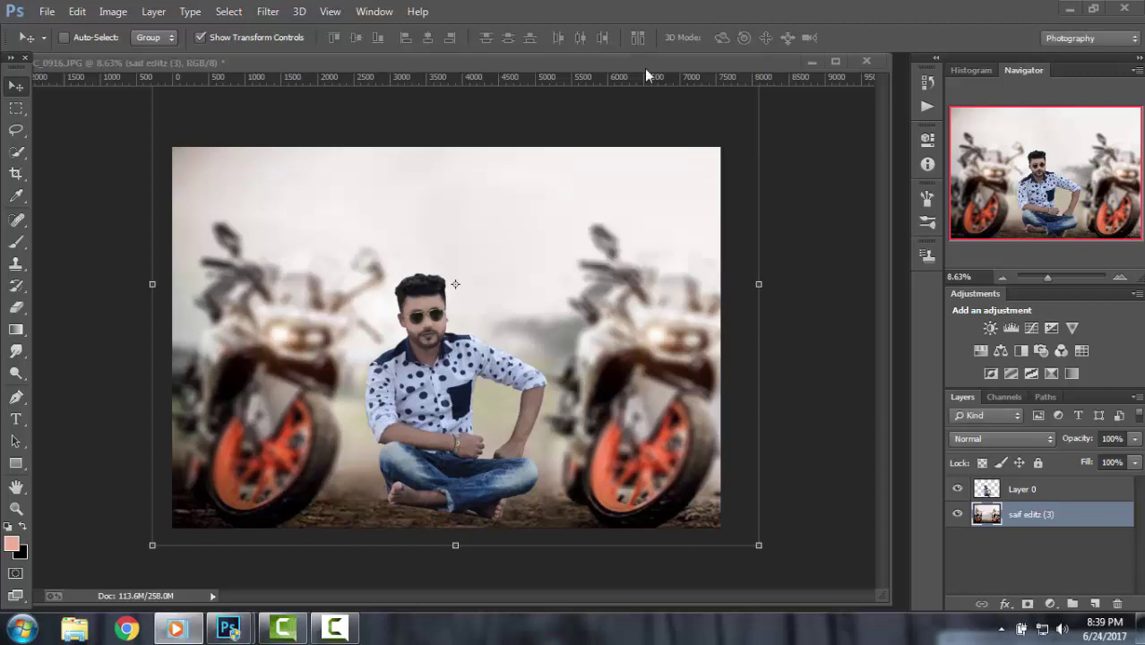
Hide the background, zoom in on the man's face, then select the DSC_0916 layer for filtering.
{"action": "left_click", "coordinate": [1011, 493]}
{"action": "left_click", "coordinate": [957, 512]}
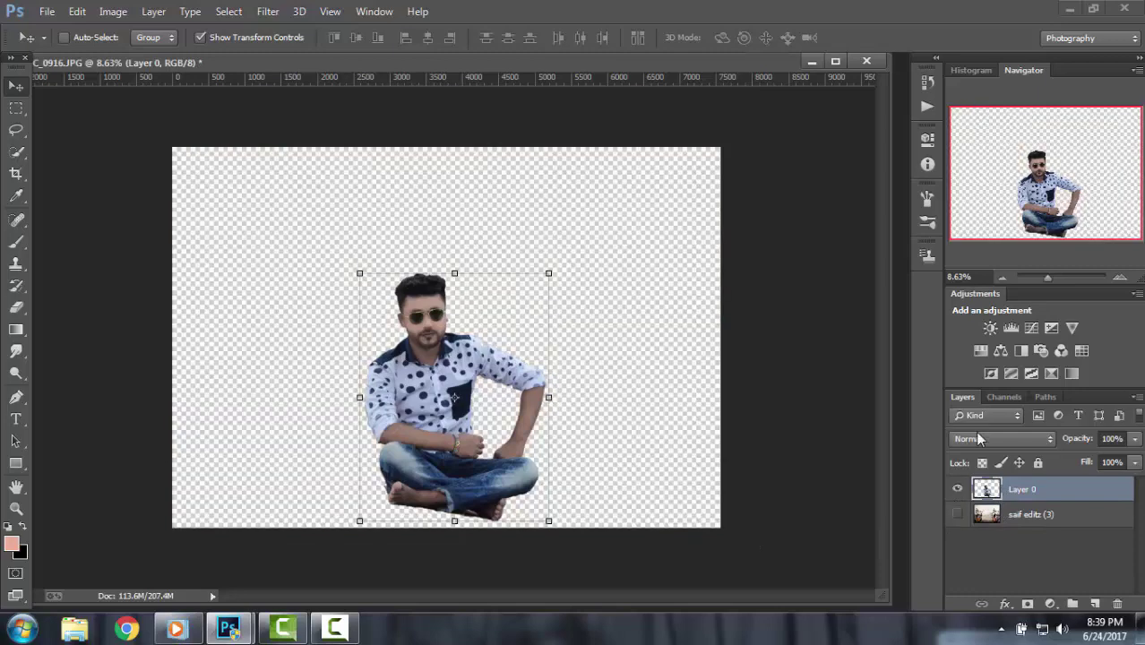
{"action": "left_click_drag", "start_coordinate": [1047, 278], "coordinate": [1059, 278]}
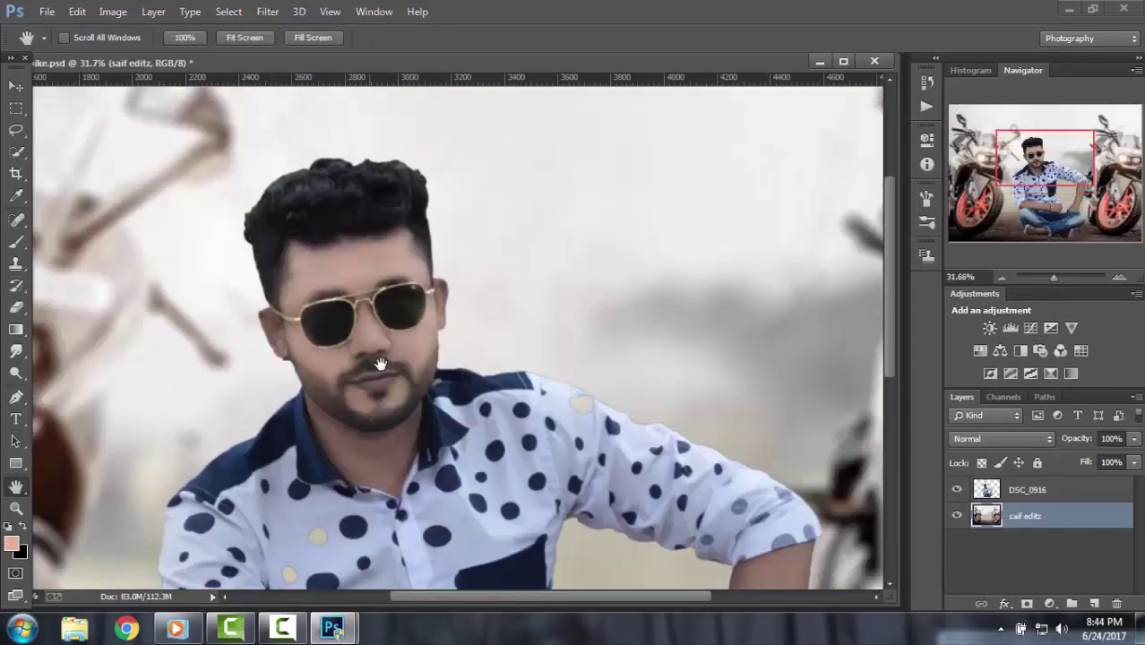
{"action": "left_click", "coordinate": [265, 14]}
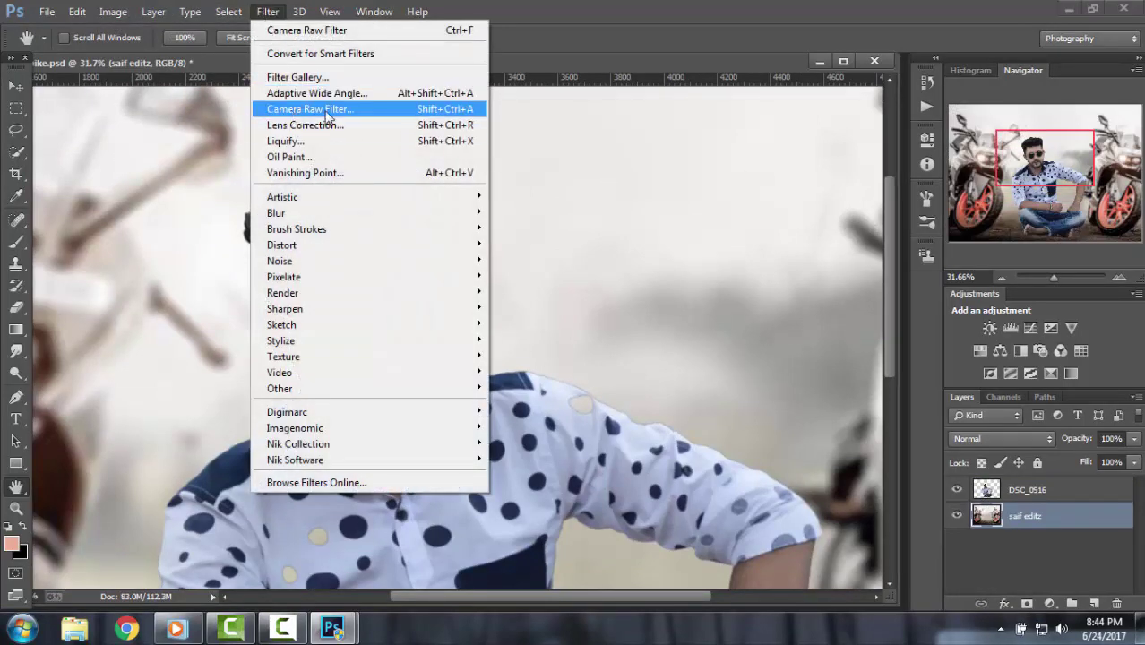
{"action": "left_click", "coordinate": [395, 110]}
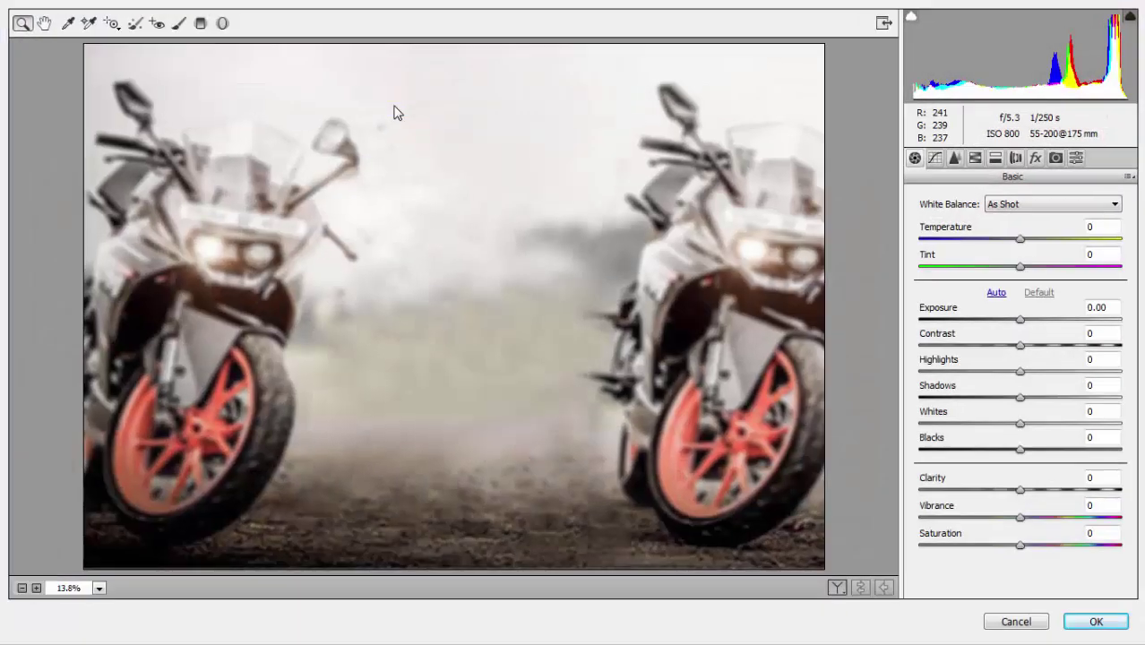
{"action": "left_click", "coordinate": [1011, 621]}
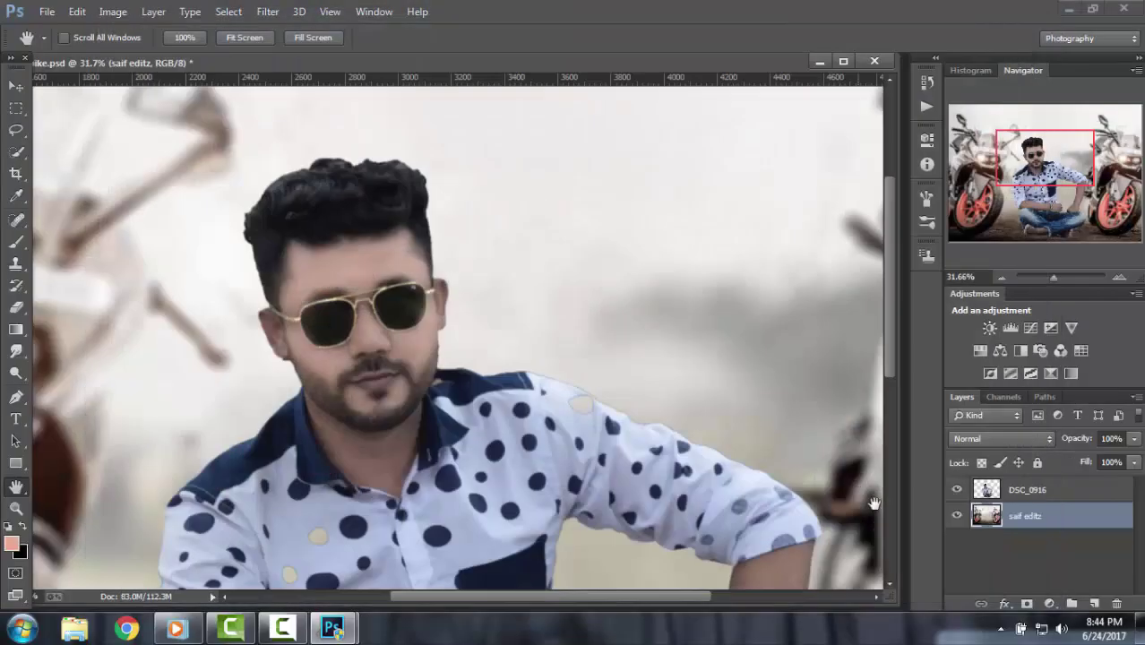
{"action": "left_click", "coordinate": [1039, 490]}
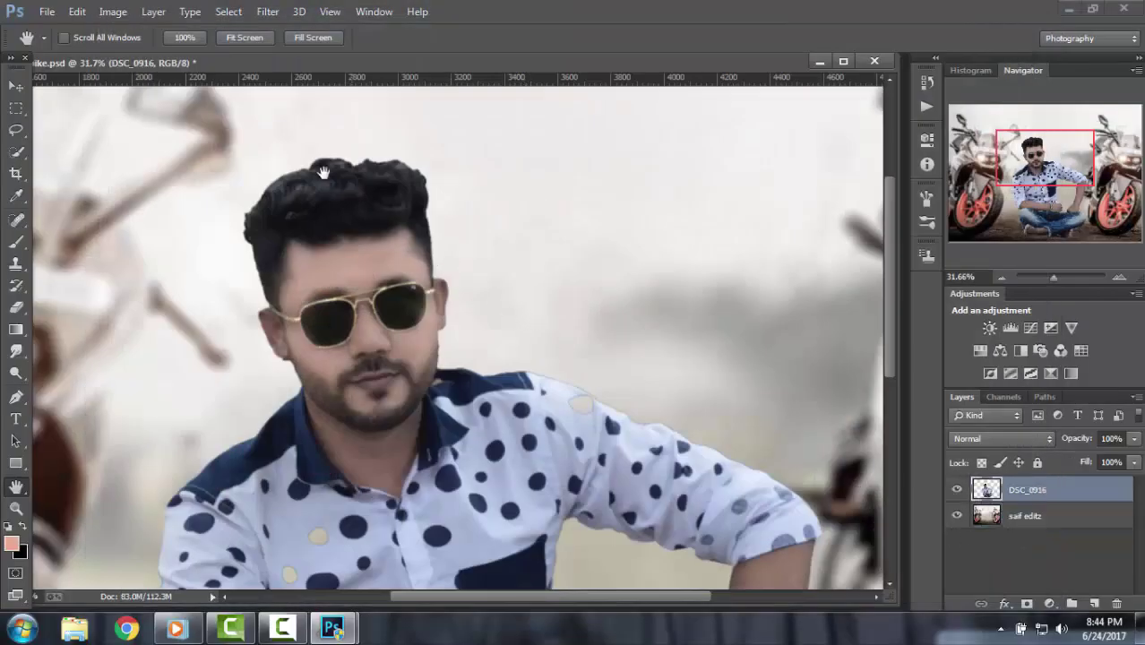
{"action": "left_click", "coordinate": [268, 12]}
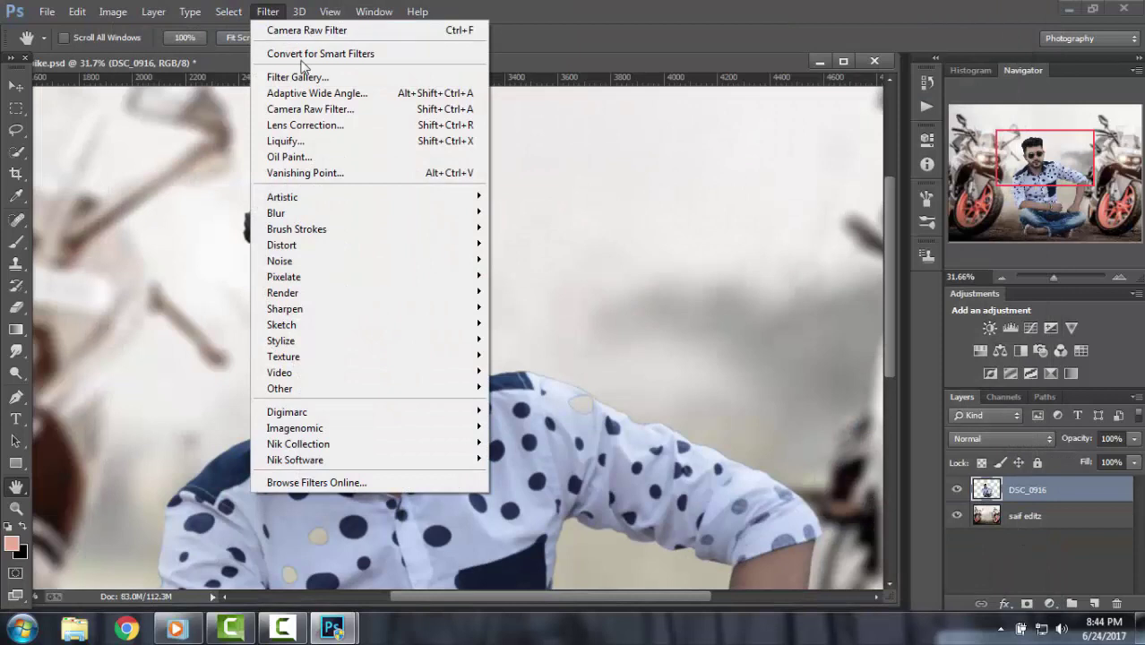
In Camera Raw, brush Clarity -58 and Noise Reduction +34 over the face, forehead, temple and cheek.
{"action": "left_click", "coordinate": [404, 117]}
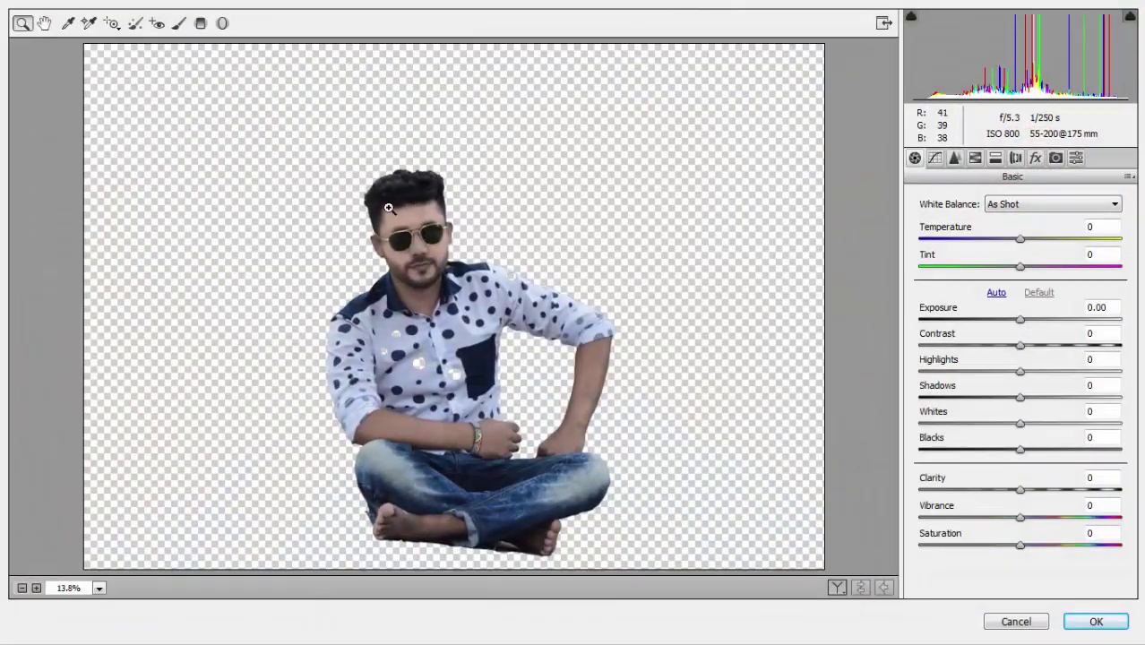
{"action": "left_click_drag", "start_coordinate": [346, 180], "coordinate": [529, 313]}
{"action": "left_click_drag", "start_coordinate": [231, 144], "coordinate": [523, 394]}
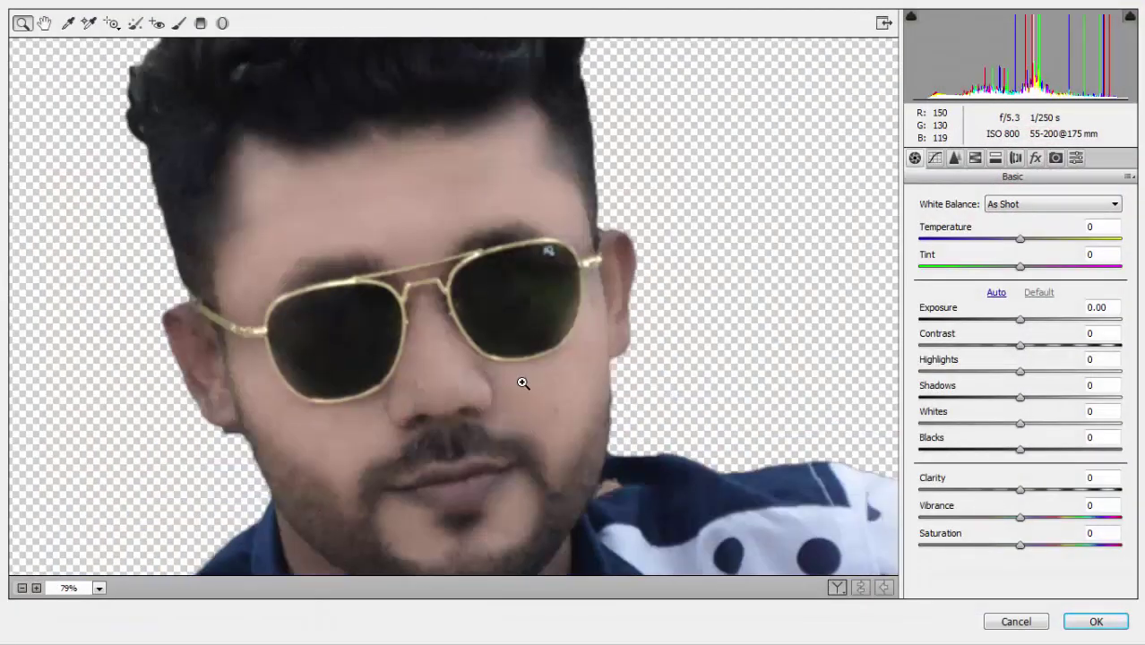
{"action": "left_click", "coordinate": [180, 24]}
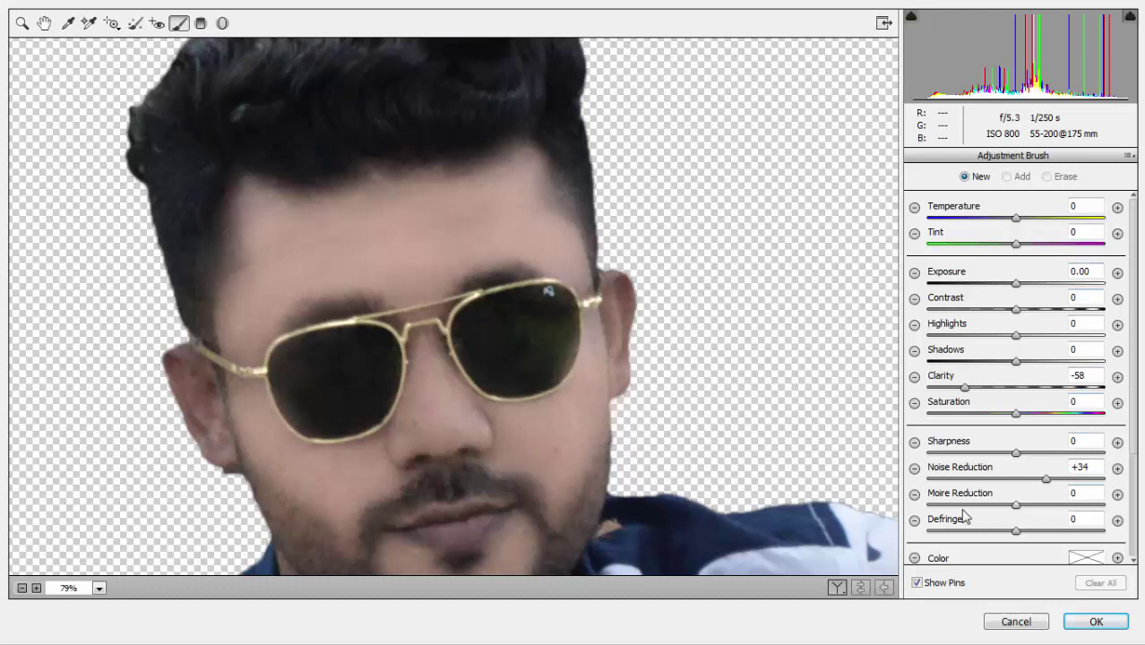
{"action": "left_click_drag", "start_coordinate": [273, 258], "coordinate": [263, 232]}
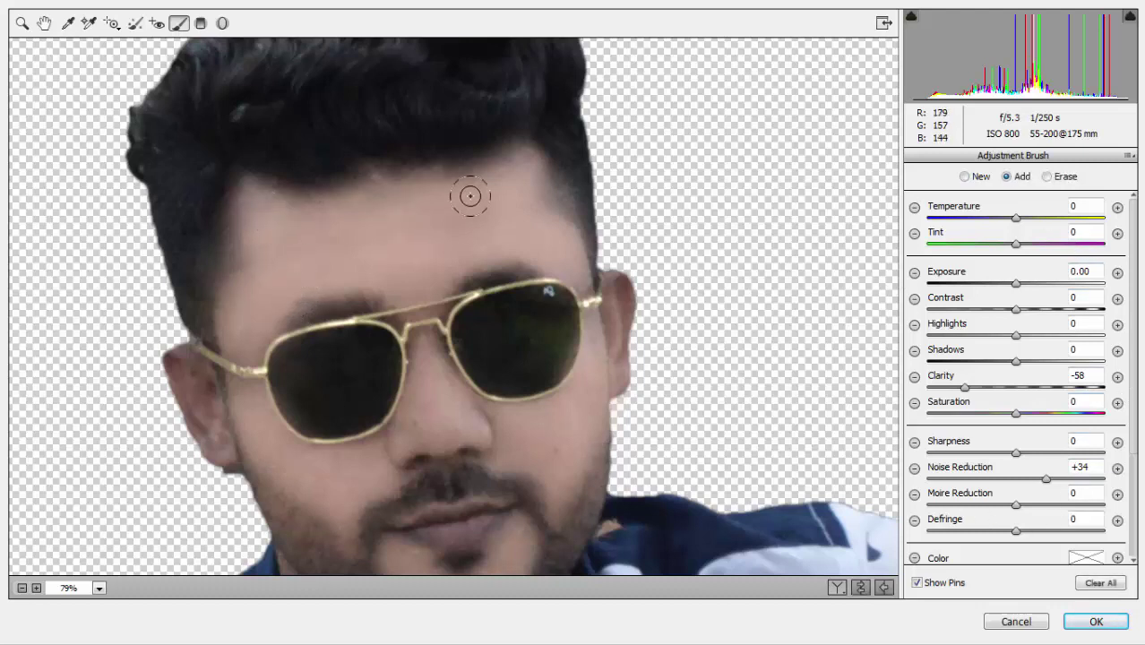
{"action": "left_click_drag", "start_coordinate": [471, 196], "coordinate": [428, 234]}
{"action": "mouse_move", "coordinate": [348, 269]}
{"action": "left_mouse_down"}
{"action": "mouse_move", "coordinate": [256, 313]}
{"action": "mouse_move", "coordinate": [252, 298]}
{"action": "left_mouse_up"}
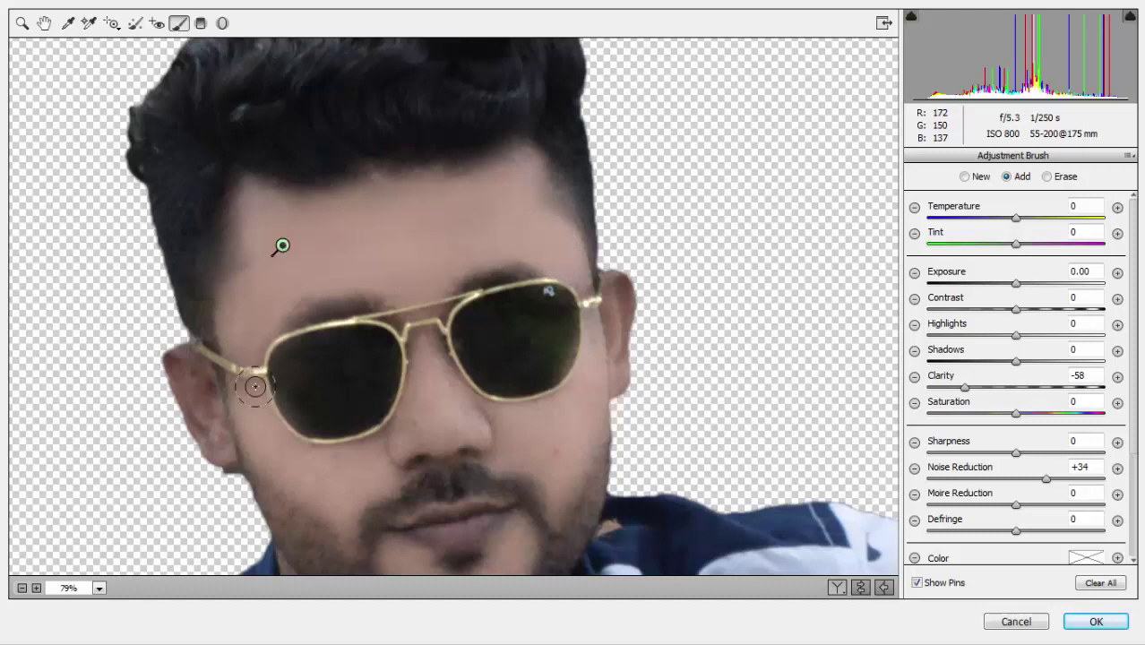
{"action": "left_click_drag", "start_coordinate": [284, 456], "coordinate": [332, 467]}
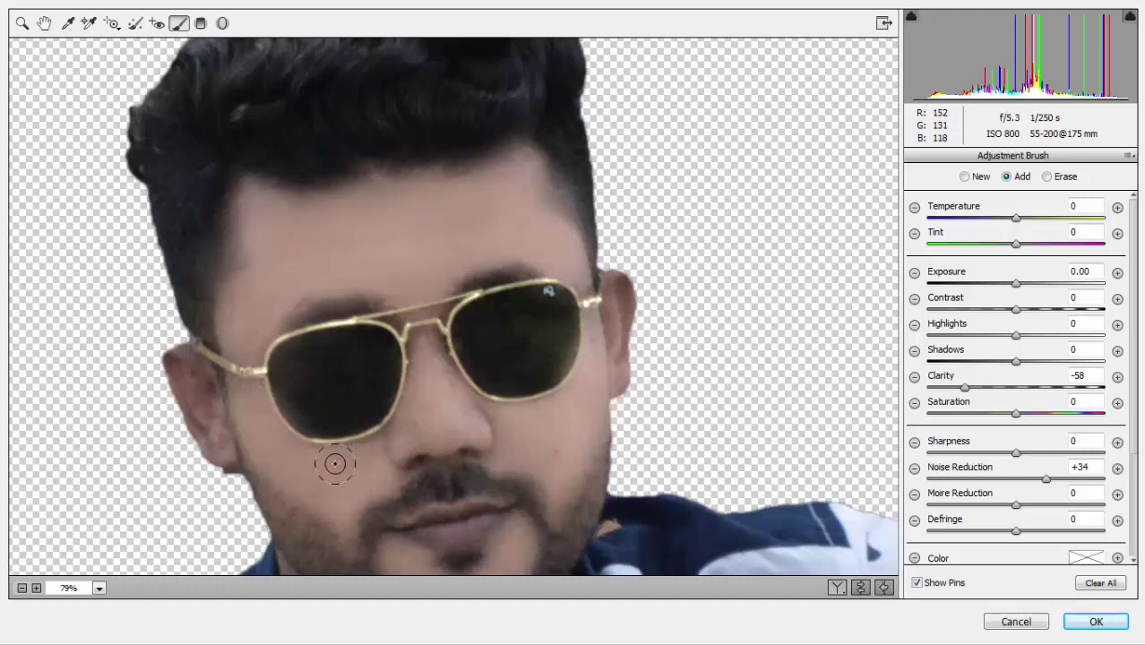
{"action": "left_click_drag", "start_coordinate": [429, 376], "coordinate": [444, 415]}
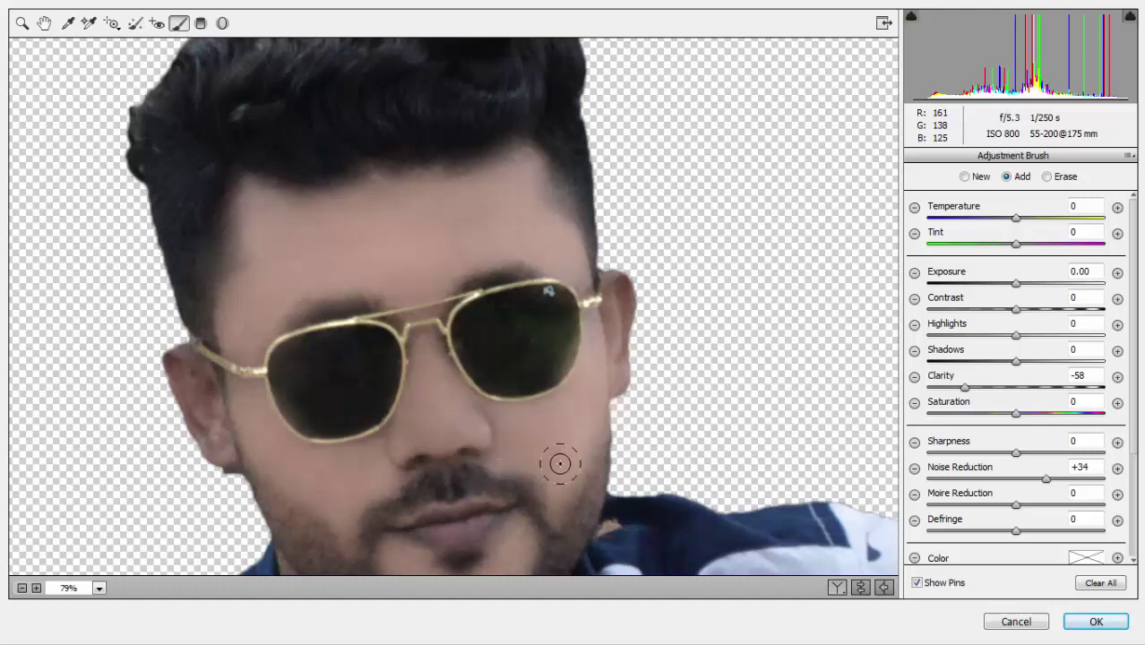
Continue the smoothing over the chin, cheeks and face edge, then the forearm and hand.
{"action": "scroll", "coordinate": [588, 373], "scroll_direction": "down", "scroll_amount": 3}
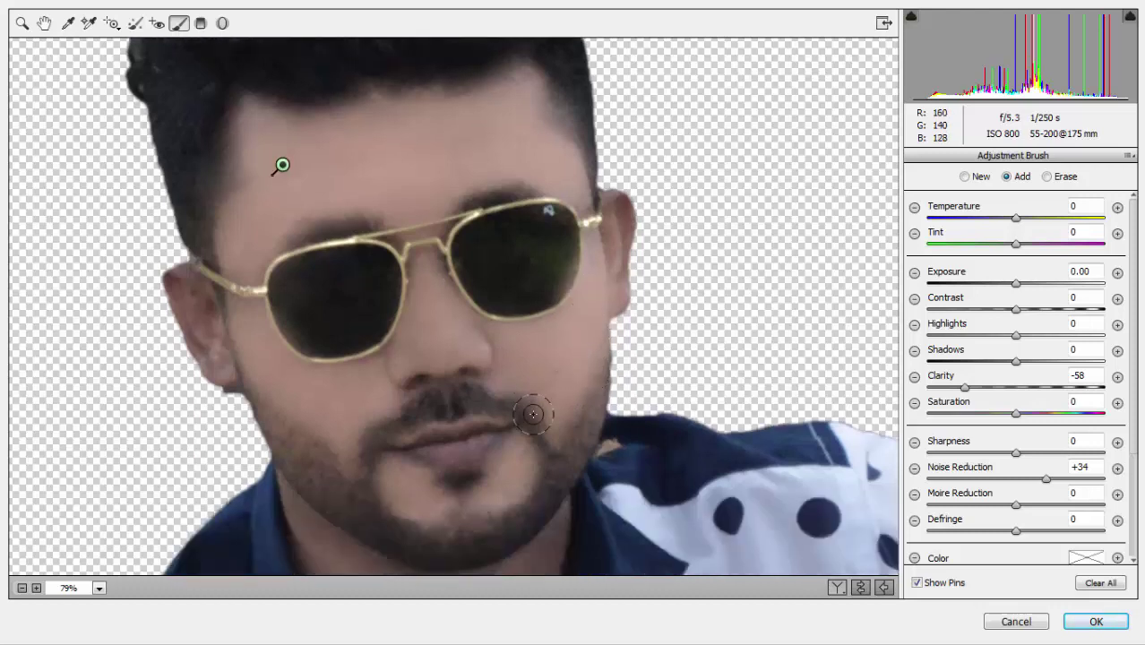
{"action": "left_click_drag", "start_coordinate": [402, 488], "coordinate": [440, 502]}
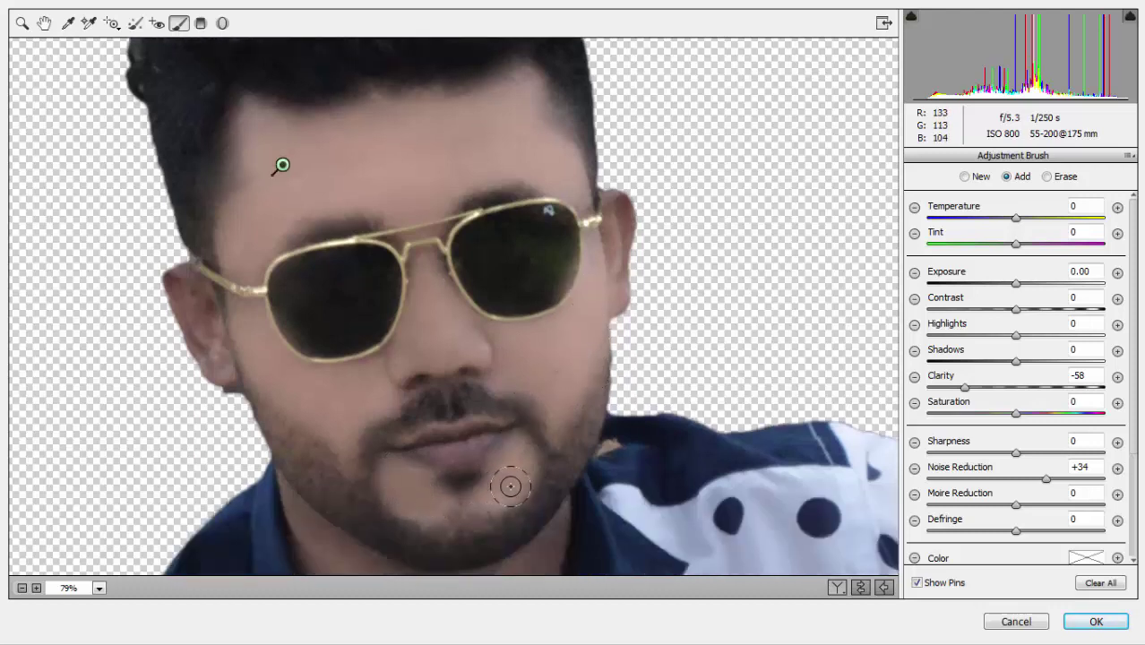
{"action": "mouse_move", "coordinate": [508, 481]}
{"action": "left_mouse_down"}
{"action": "mouse_move", "coordinate": [508, 454]}
{"action": "mouse_move", "coordinate": [490, 490]}
{"action": "mouse_move", "coordinate": [396, 466]}
{"action": "left_mouse_up"}
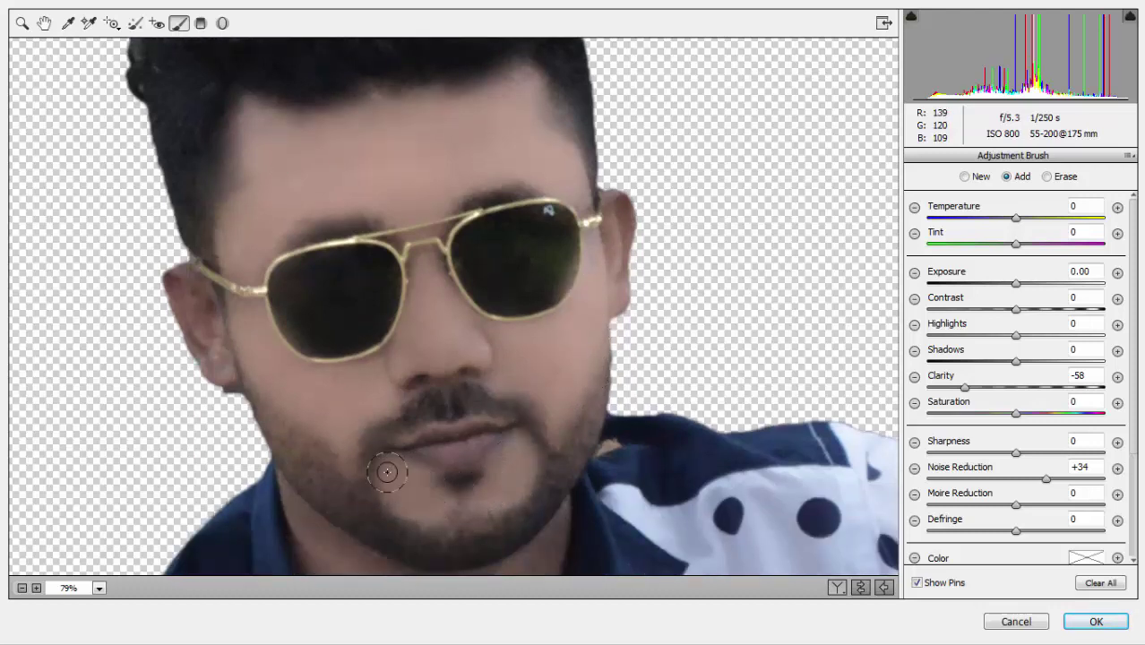
{"action": "left_click_drag", "start_coordinate": [372, 386], "coordinate": [379, 375]}
{"action": "left_click_drag", "start_coordinate": [440, 270], "coordinate": [526, 351]}
{"action": "left_click_drag", "start_coordinate": [580, 199], "coordinate": [581, 313]}
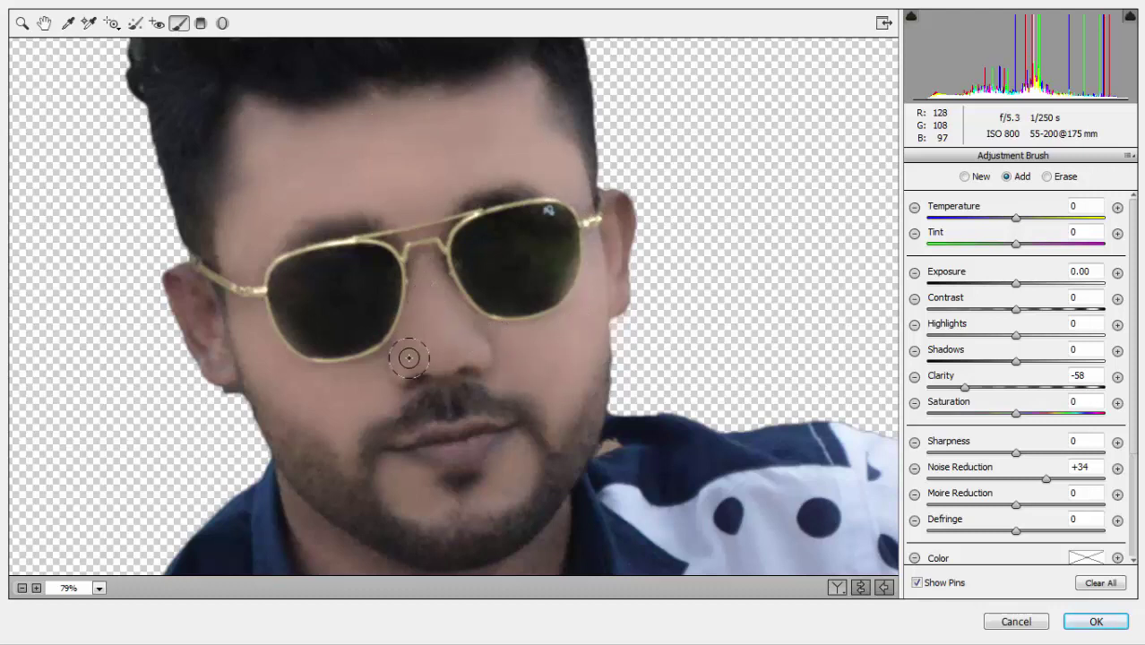
{"action": "scroll", "coordinate": [549, 312], "scroll_direction": "down", "scroll_amount": 5}
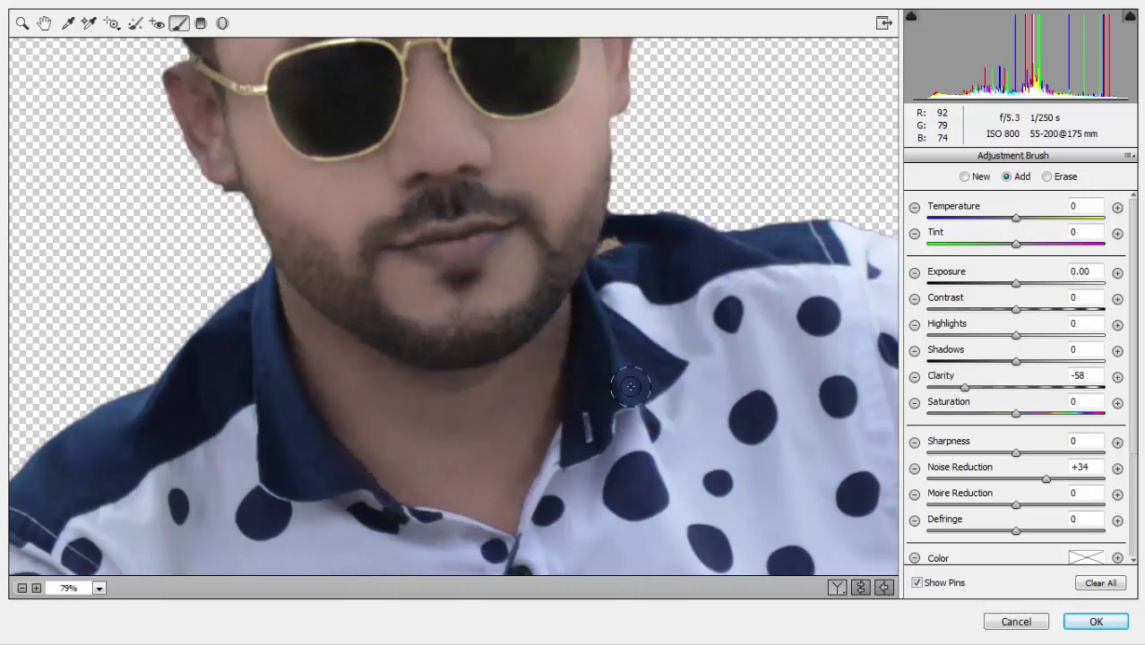
{"action": "scroll", "coordinate": [717, 435], "scroll_direction": "down", "scroll_amount": 6}
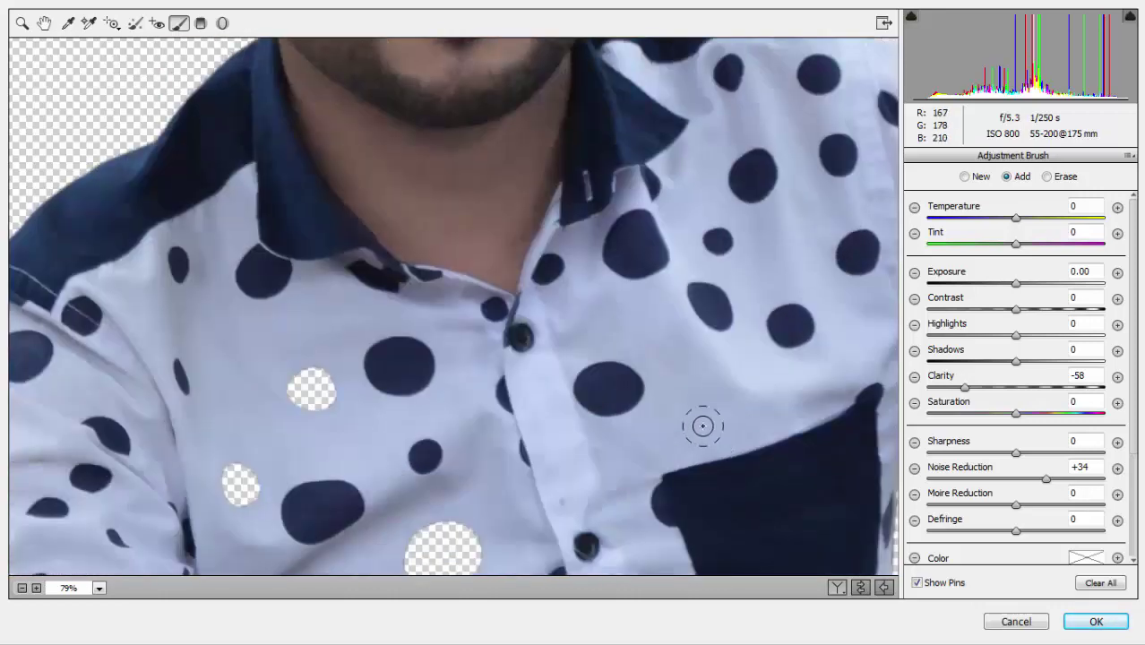
{"action": "key", "text": "ctrl+minus"}
{"action": "key", "text": "ctrl+minus"}
{"action": "key", "text": "ctrl+minus"}
{"action": "key", "text": "ctrl+minus"}
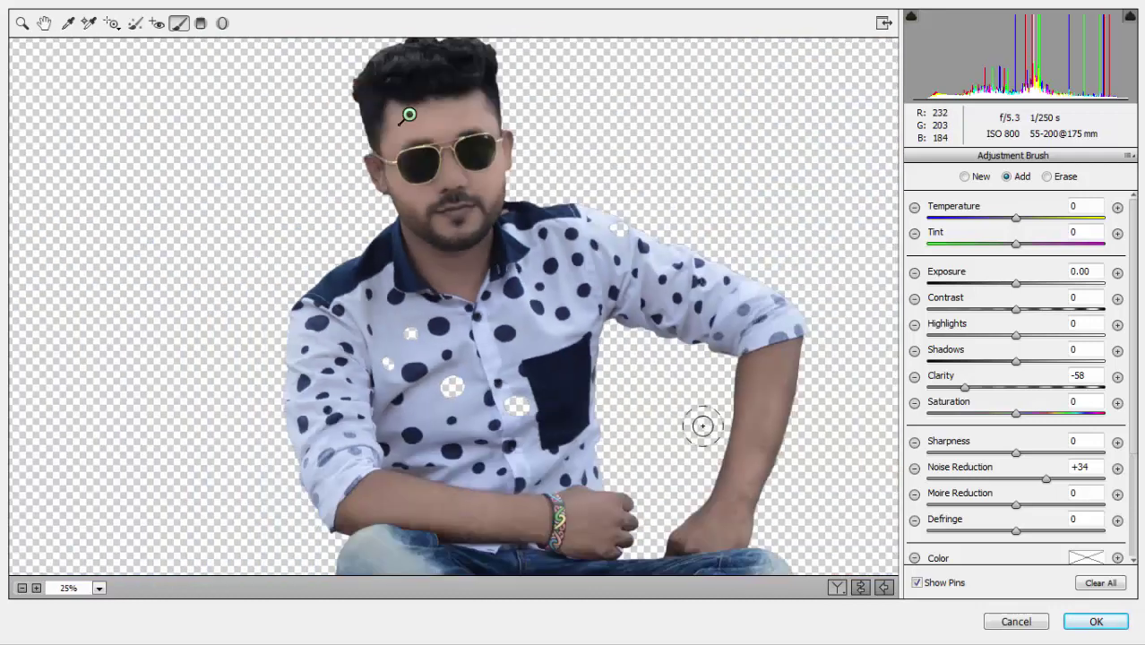
{"action": "mouse_move", "coordinate": [778, 381]}
{"action": "left_mouse_down"}
{"action": "mouse_move", "coordinate": [729, 480]}
{"action": "mouse_move", "coordinate": [557, 532]}
{"action": "mouse_move", "coordinate": [362, 495]}
{"action": "left_mouse_up"}
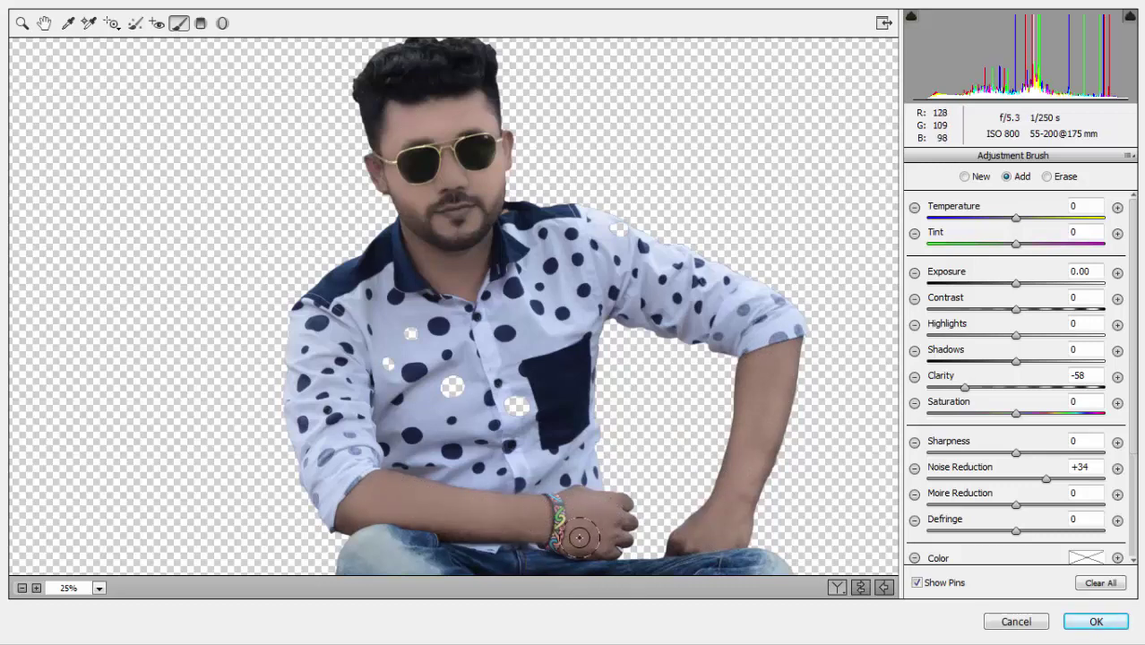
{"action": "left_click_drag", "start_coordinate": [579, 537], "coordinate": [566, 517]}
Apply the Camera Raw smoothing and zoom in on the polka-dot shirt to inspect it.
{"action": "left_click", "coordinate": [1109, 625]}
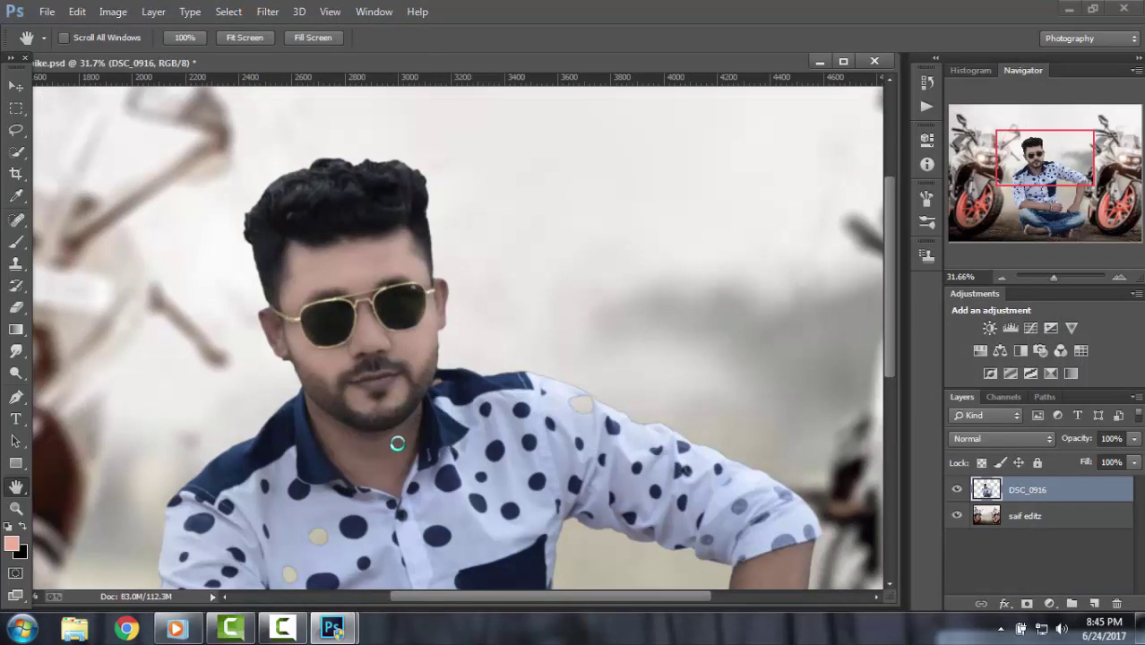
{"action": "scroll", "coordinate": [397, 443], "scroll_direction": "down", "scroll_amount": 2}
{"action": "scroll", "coordinate": [397, 443], "scroll_direction": "down", "scroll_amount": 2}
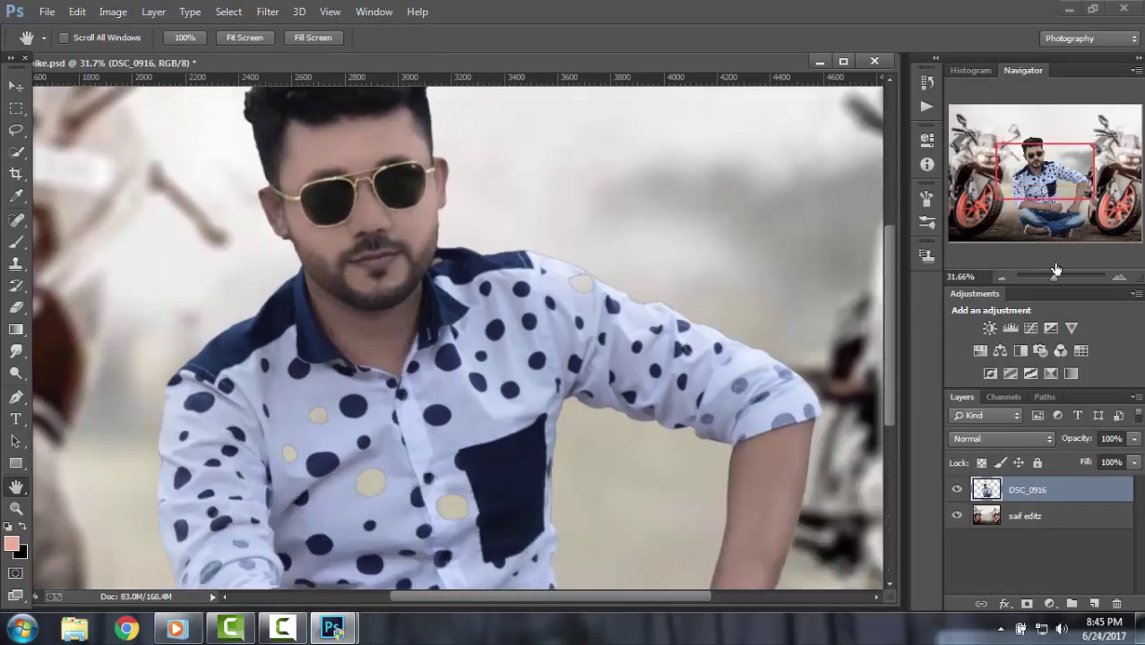
{"action": "left_click_drag", "start_coordinate": [1055, 269], "coordinate": [1058, 269]}
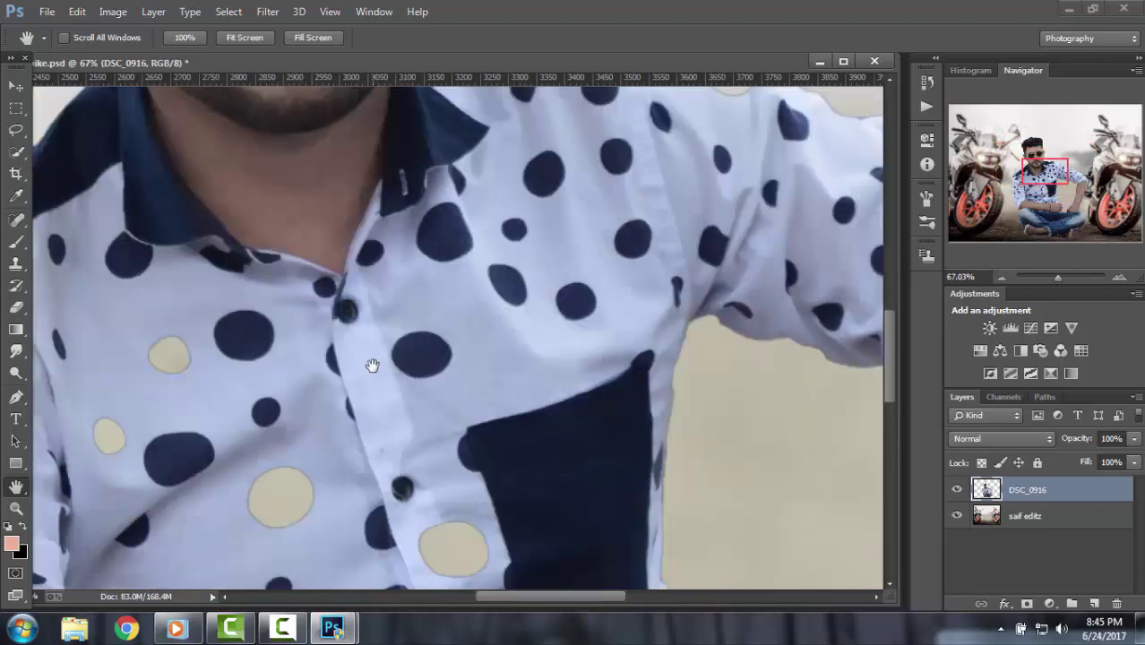
{"action": "scroll", "coordinate": [372, 365], "scroll_direction": "down", "scroll_amount": 1}
{"action": "left_click_drag", "start_coordinate": [515, 596], "coordinate": [484, 595]}
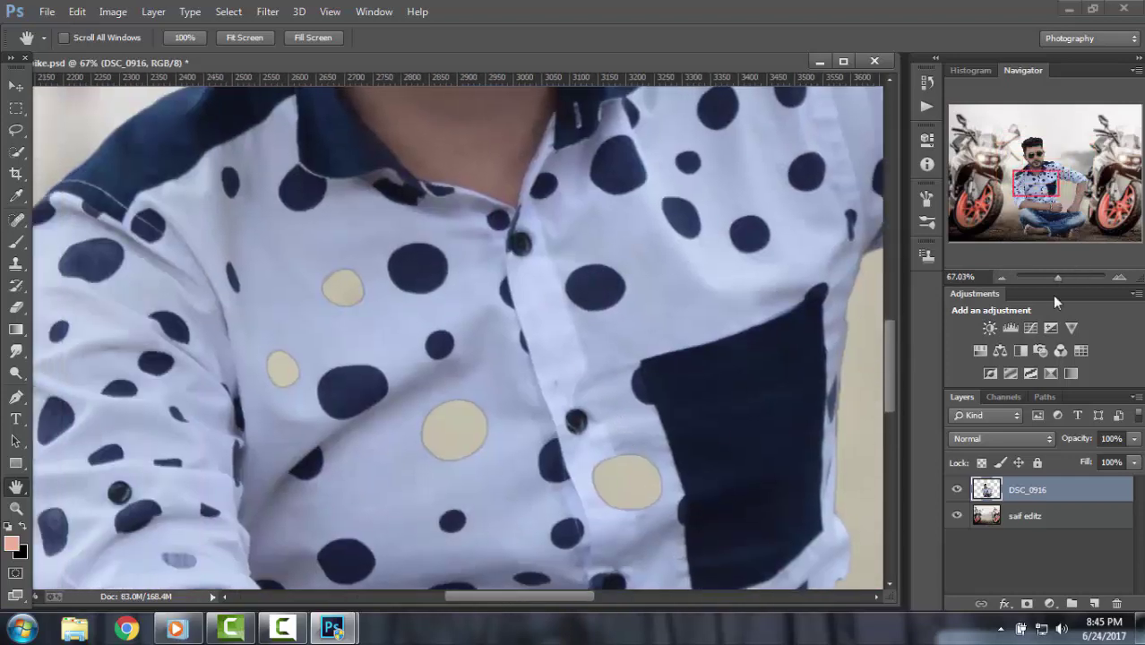
{"action": "left_click_drag", "start_coordinate": [1058, 279], "coordinate": [1056, 279]}
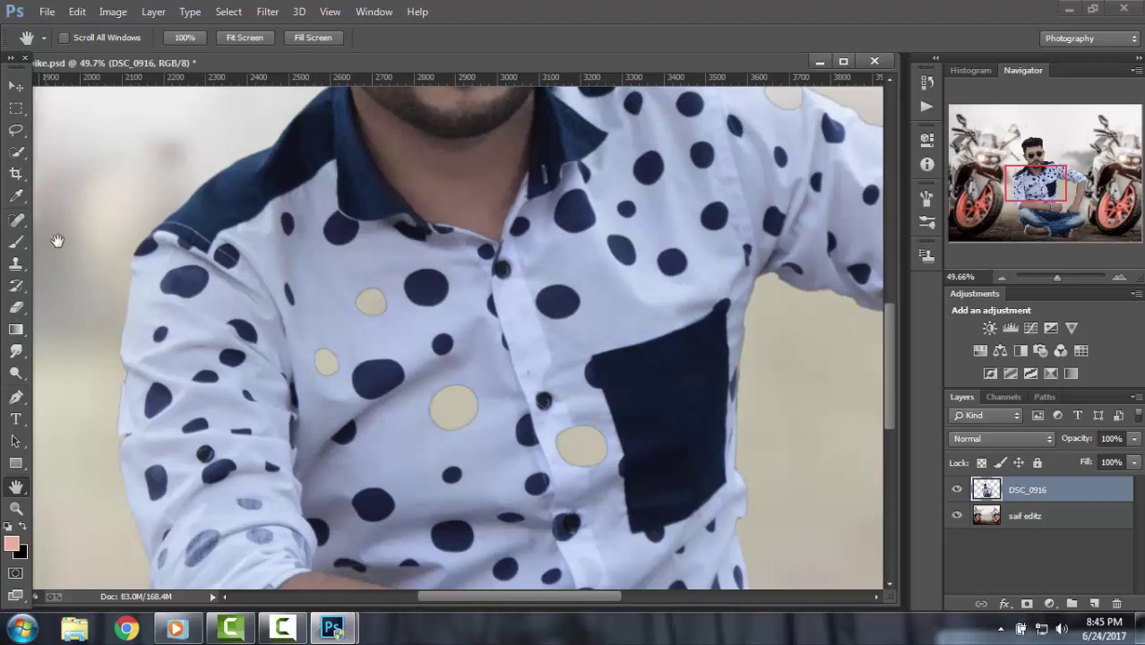
Stamp a sampled navy dot over a beige dot with the Clone Stamp, then enlarge the brush.
{"action": "left_click", "coordinate": [16, 264]}
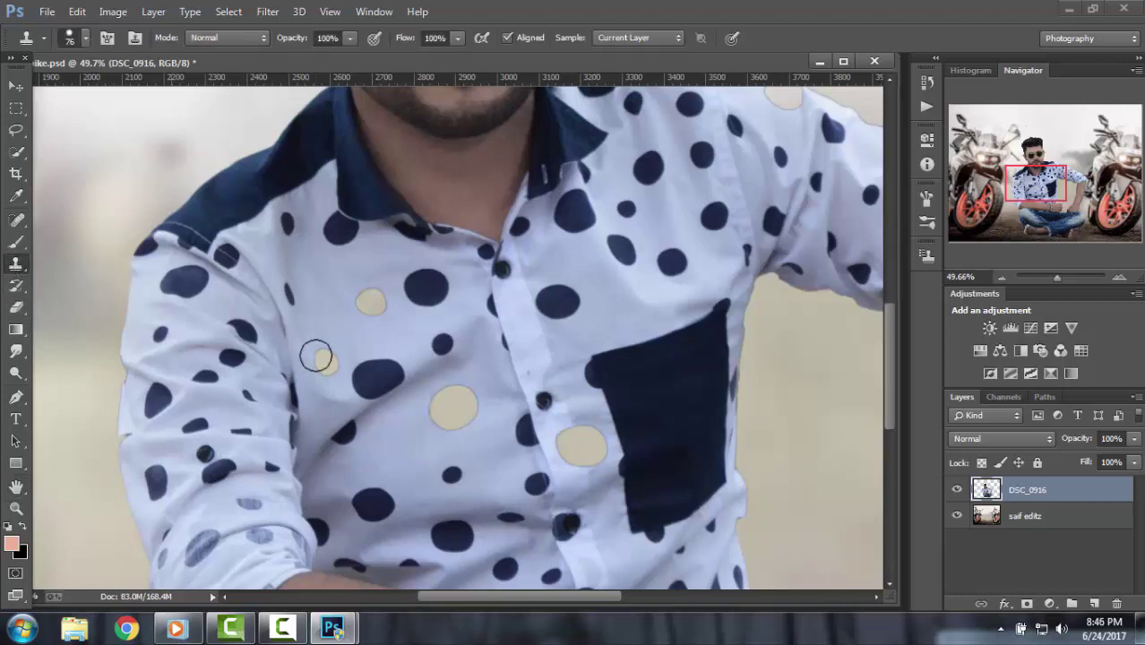
{"action": "left_click", "coordinate": [425, 287], "text": "alt"}
{"action": "left_click", "coordinate": [372, 301]}
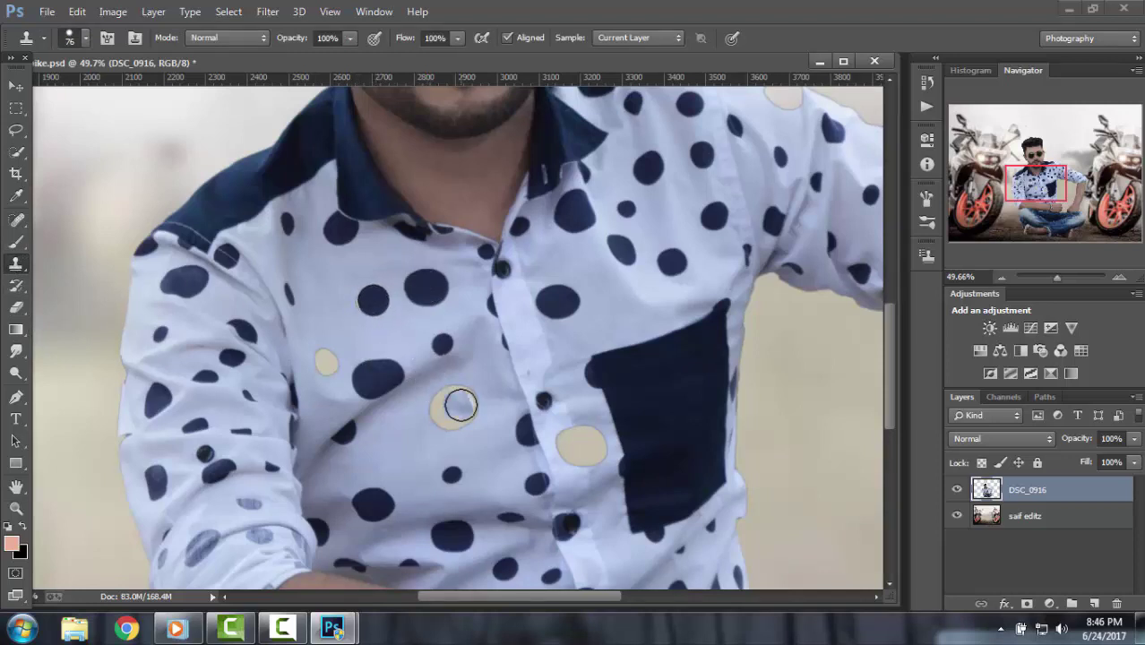
{"action": "left_click", "coordinate": [426, 287], "text": "alt"}
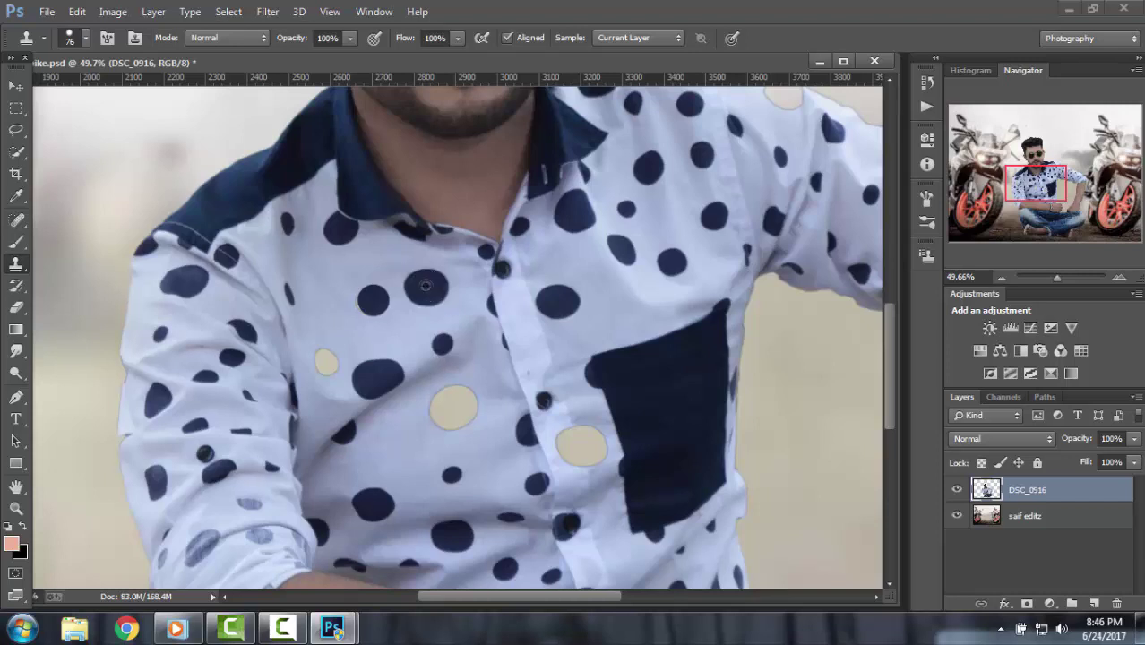
{"action": "left_click", "coordinate": [87, 38]}
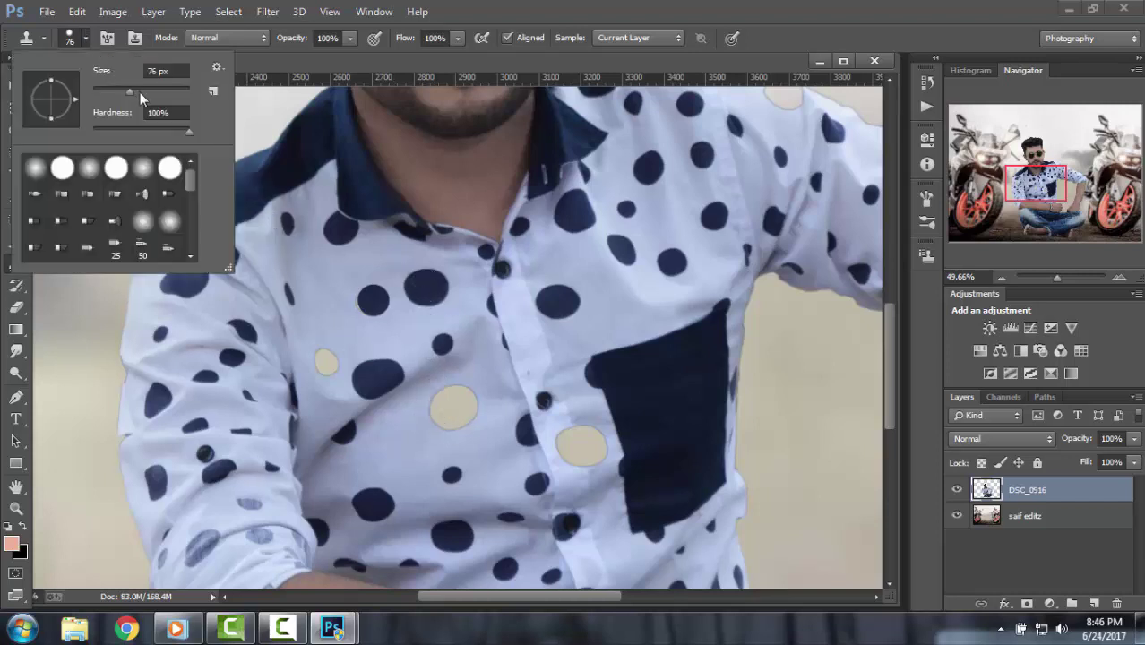
{"action": "left_click", "coordinate": [454, 411]}
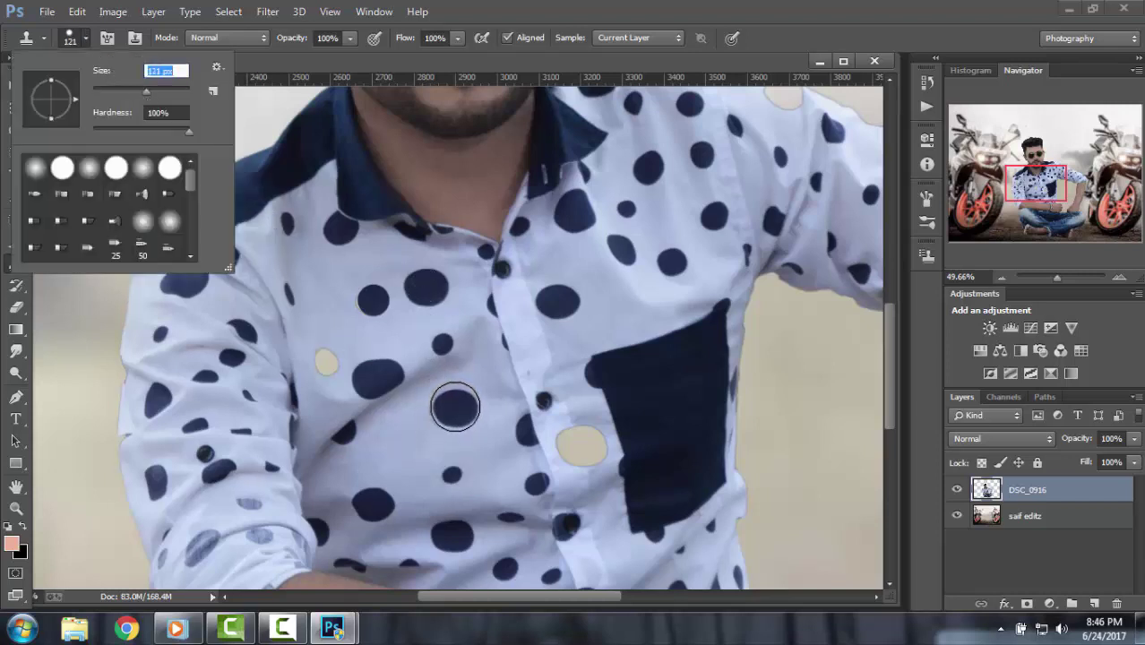
{"action": "key", "text": "Return"}
Clone navy dots over beige spots beside the pocket and on the left chest, undoing misplaced stamps.
{"action": "left_click", "coordinate": [557, 307], "text": "alt"}
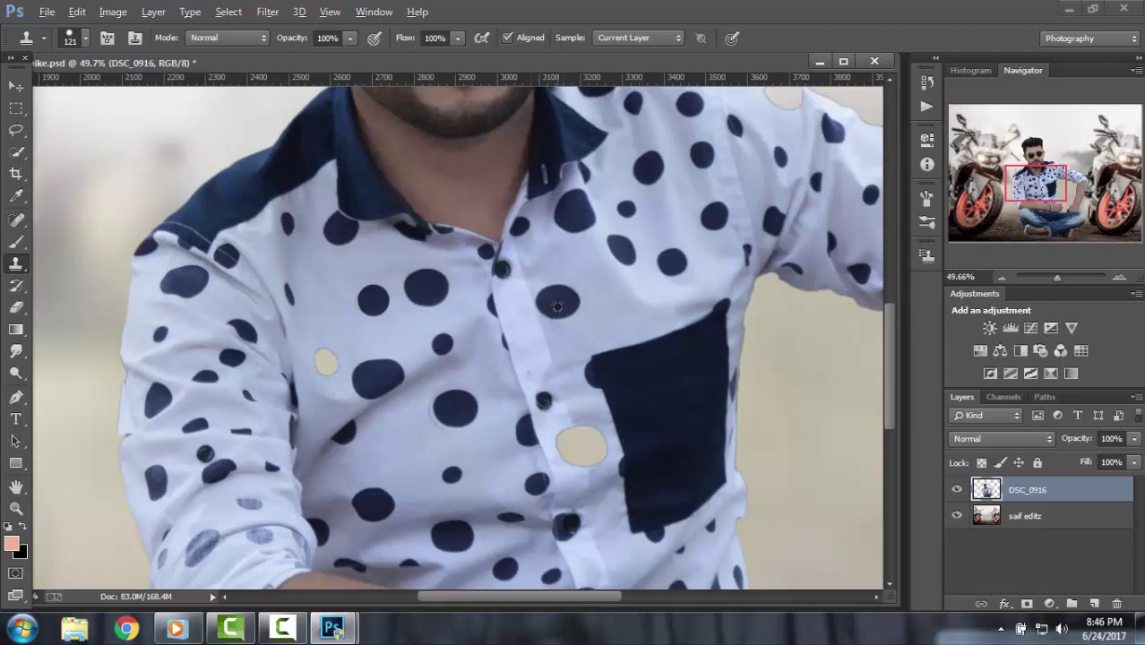
{"action": "left_click", "coordinate": [578, 445]}
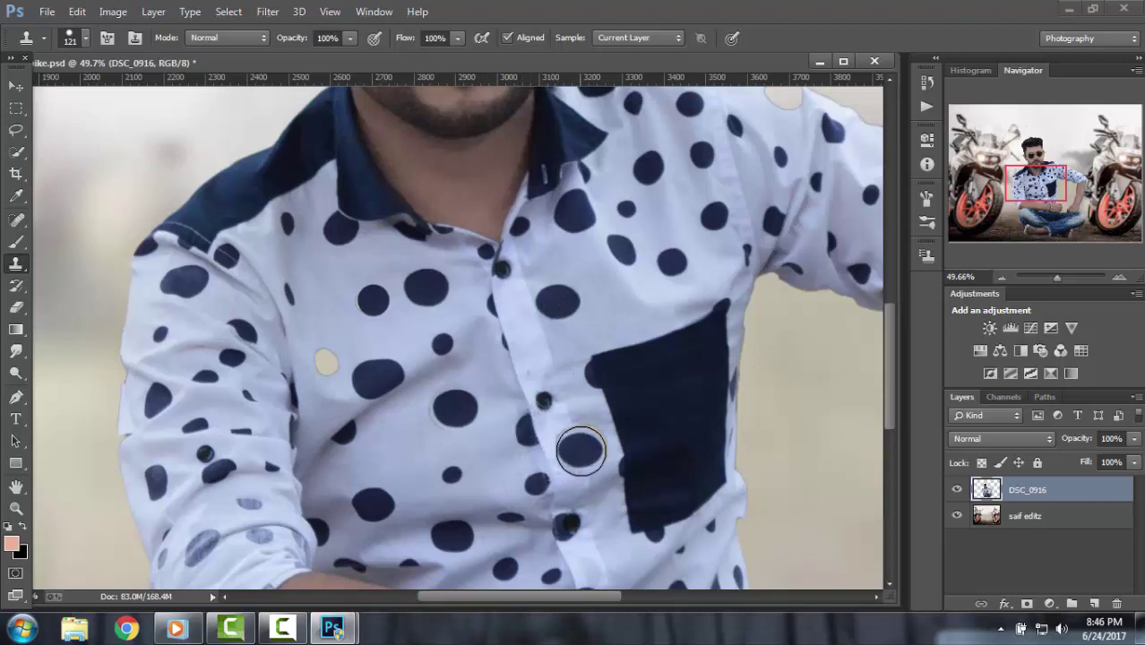
{"action": "key", "text": "ctrl+z"}
{"action": "left_click", "coordinate": [329, 361]}
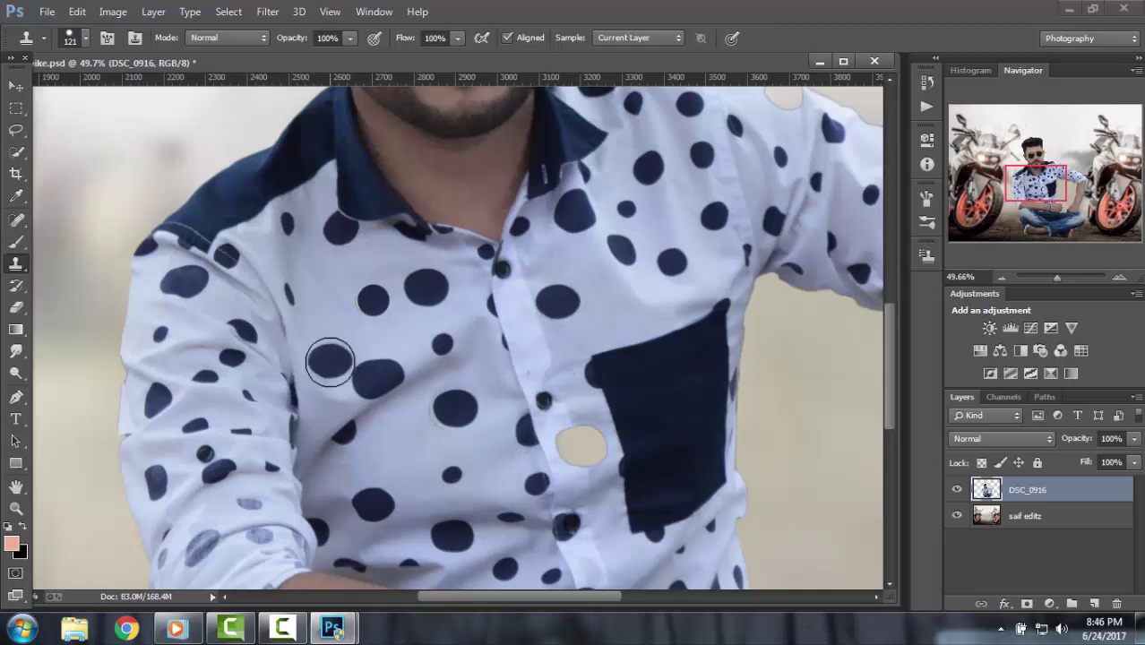
{"action": "left_click", "coordinate": [366, 453]}
{"action": "key", "text": "ctrl+z"}
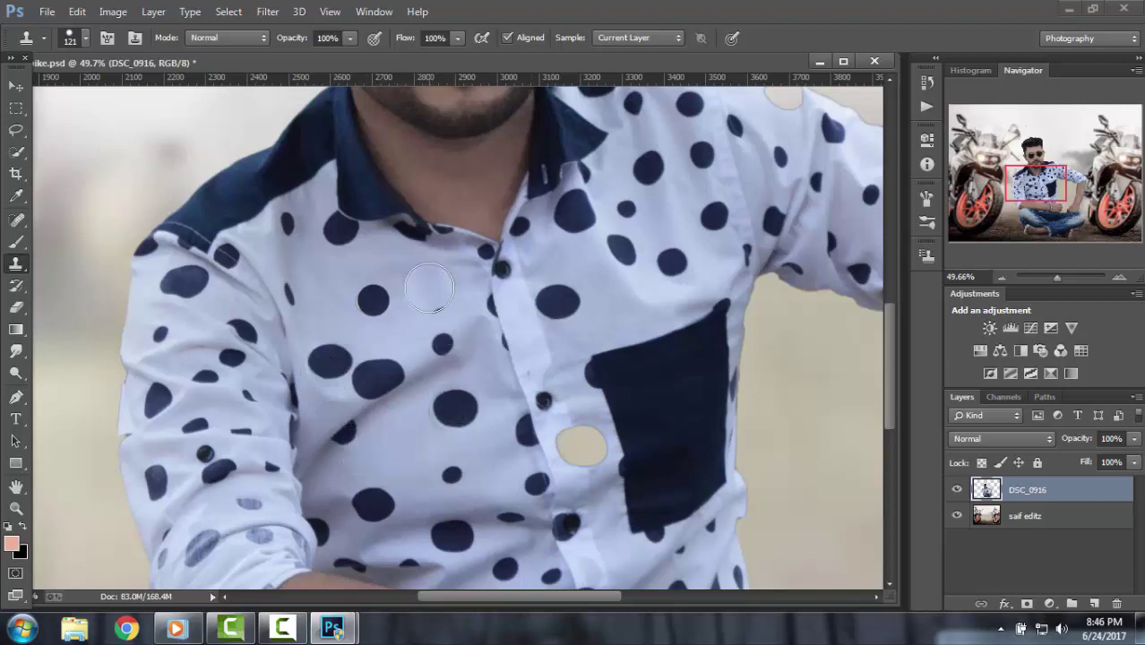
{"action": "left_click", "coordinate": [427, 287]}
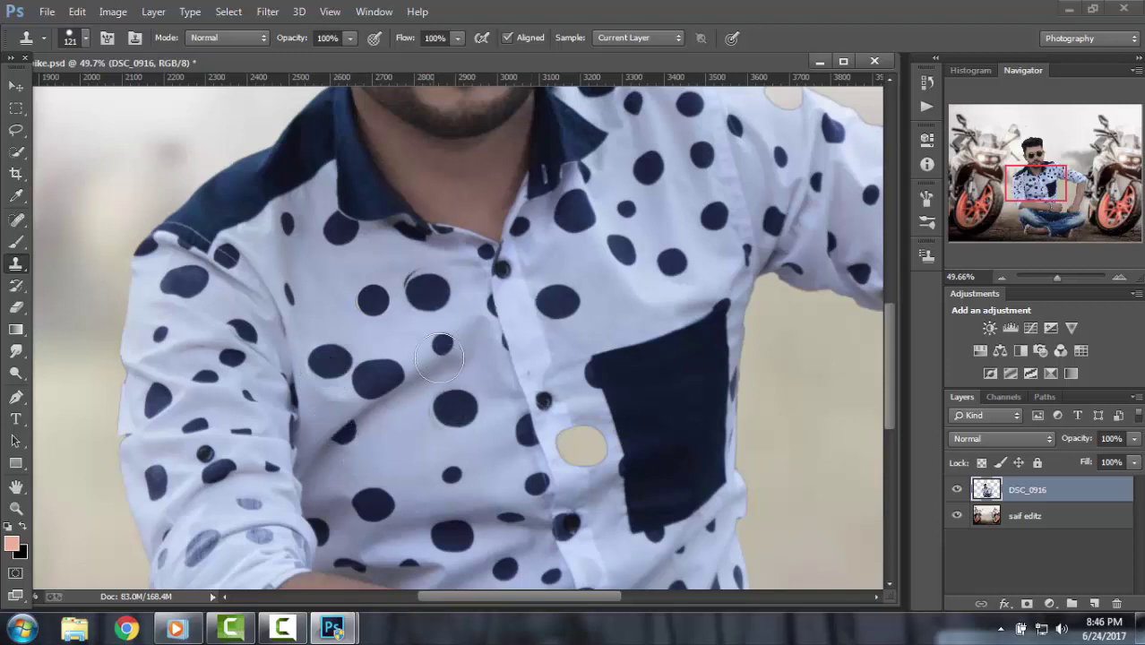
{"action": "left_click", "coordinate": [584, 446]}
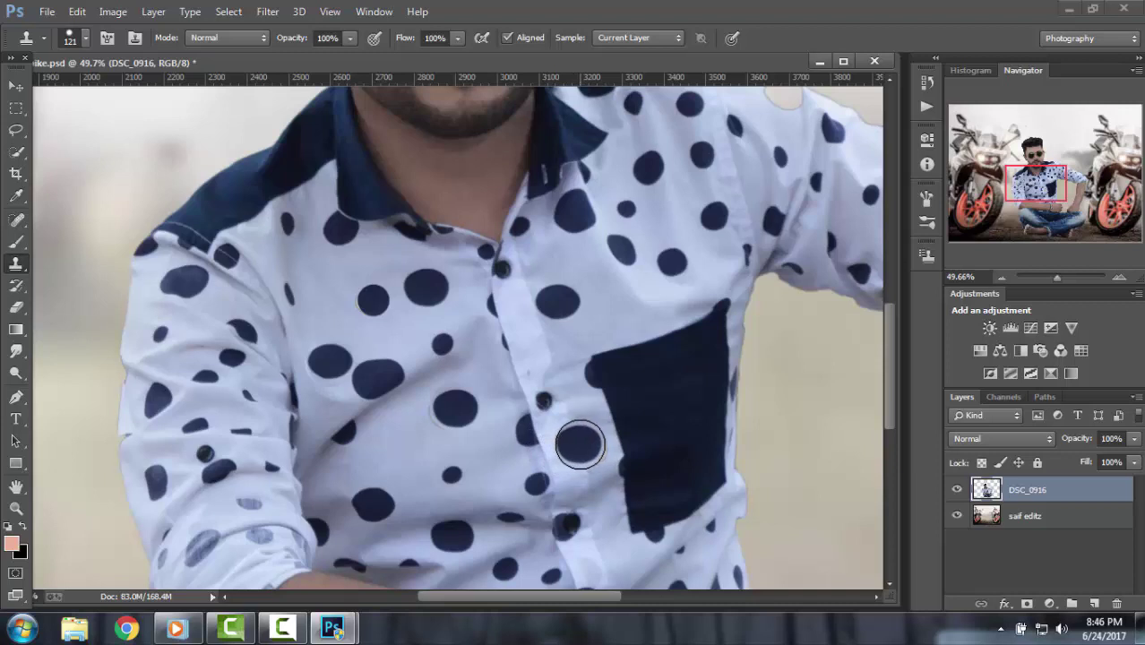
{"action": "key", "text": "ctrl+z"}
{"action": "left_click", "coordinate": [85, 38]}
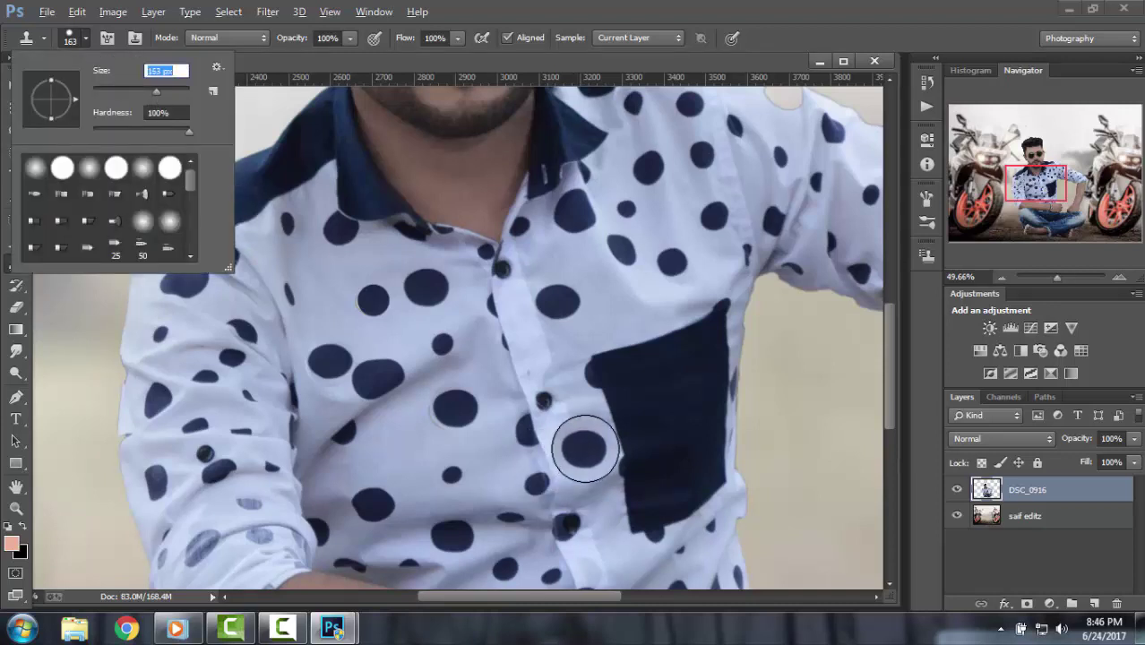
{"action": "left_click", "coordinate": [584, 448]}
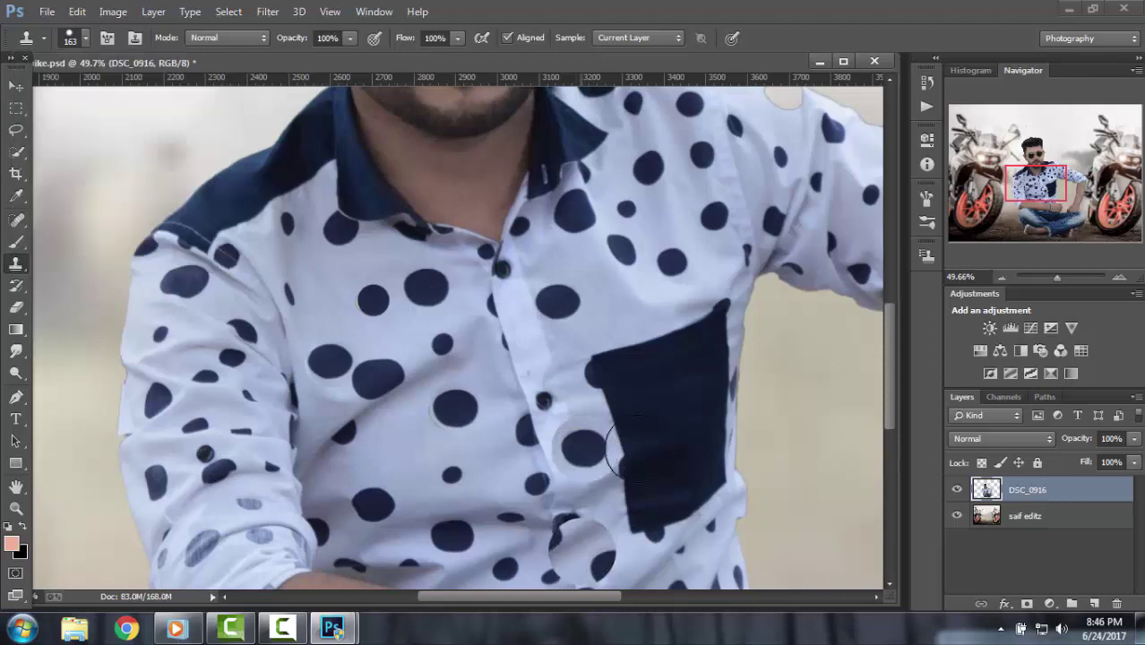
Pan across the shirt and set the clone brush size to 19.
{"action": "scroll", "coordinate": [446, 414], "scroll_direction": "down", "scroll_amount": 2}
{"action": "scroll", "coordinate": [451, 434], "scroll_direction": "down", "scroll_amount": 1}
{"action": "scroll", "coordinate": [484, 447], "scroll_direction": "up", "scroll_amount": 2}
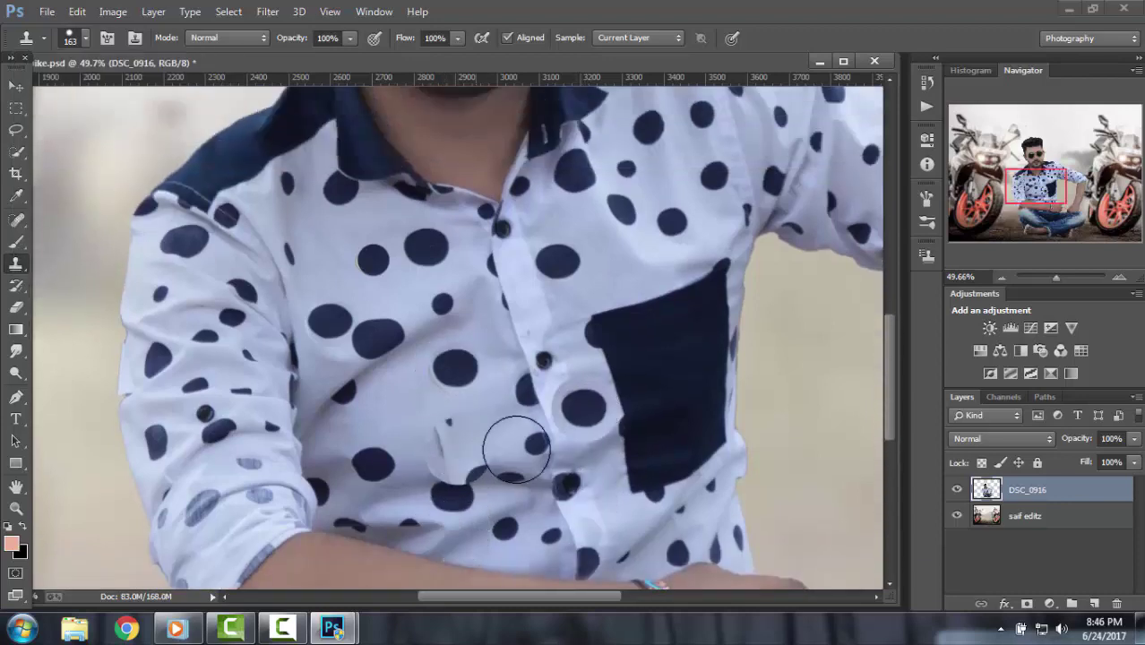
{"action": "scroll", "coordinate": [627, 404], "scroll_direction": "up", "scroll_amount": 2}
{"action": "scroll", "coordinate": [736, 357], "scroll_direction": "up", "scroll_amount": 1}
{"action": "left_click_drag", "start_coordinate": [555, 597], "coordinate": [589, 596]}
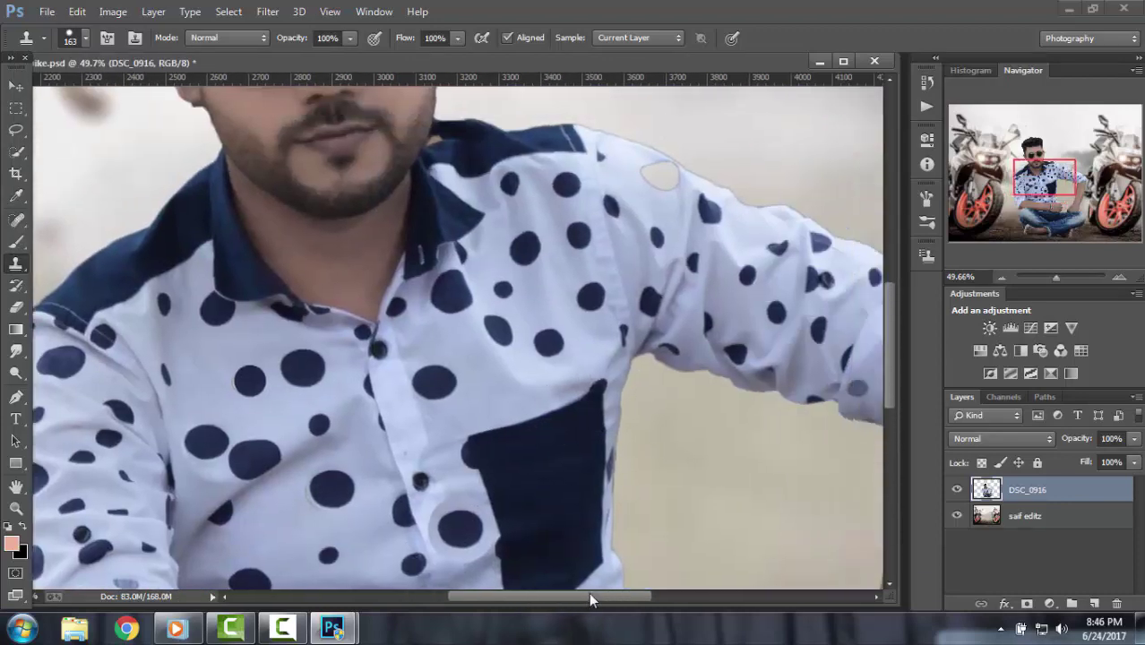
{"action": "scroll", "coordinate": [588, 215], "scroll_direction": "up", "scroll_amount": 2}
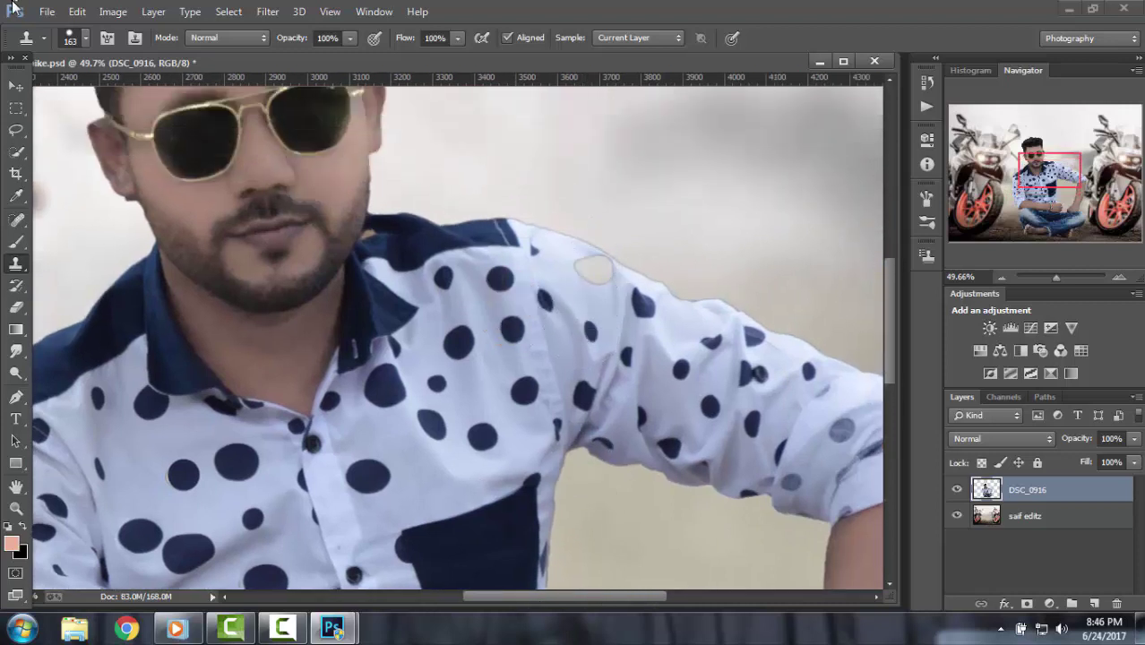
{"action": "left_click", "coordinate": [81, 39]}
{"action": "type", "text": "19"}
{"action": "key", "text": "Return"}
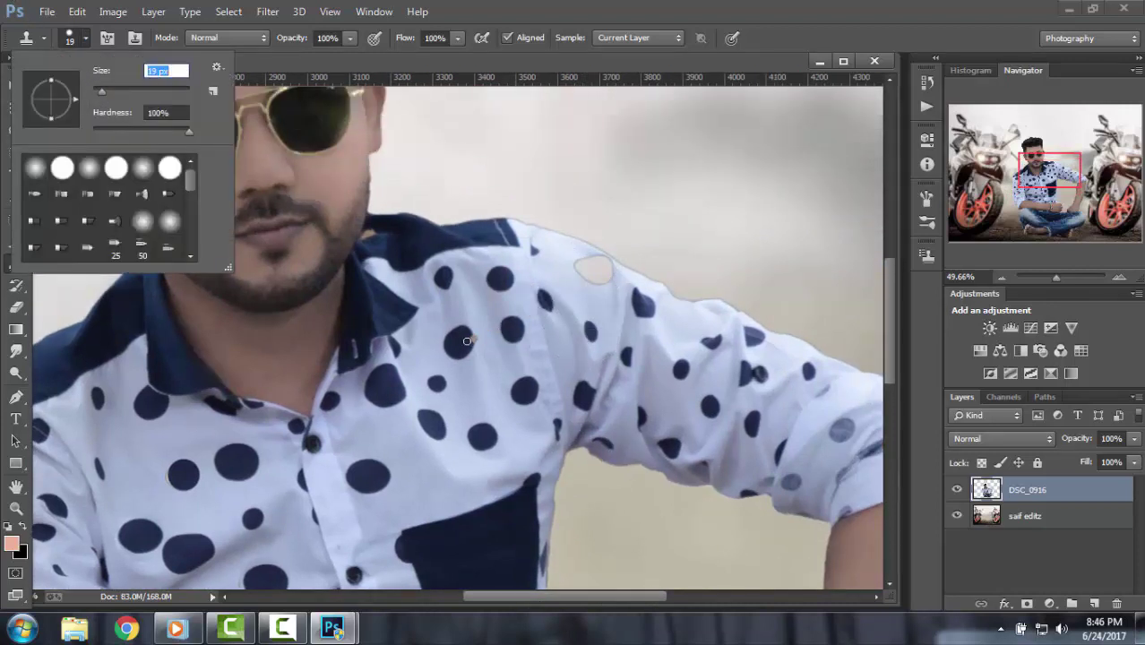
{"action": "key", "text": "Return"}
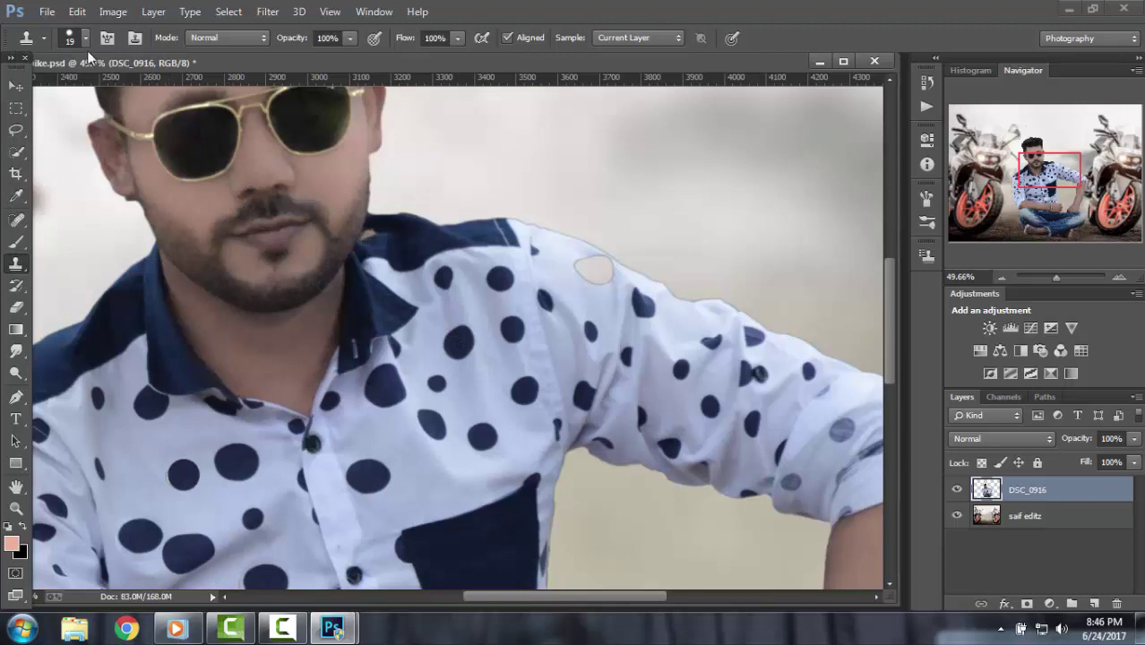
Enlarge the clone brush to 103 px and turn the shoulder gap into a navy dot.
{"action": "left_click", "coordinate": [85, 38]}
{"action": "left_click_drag", "start_coordinate": [142, 88], "coordinate": [142, 91]}
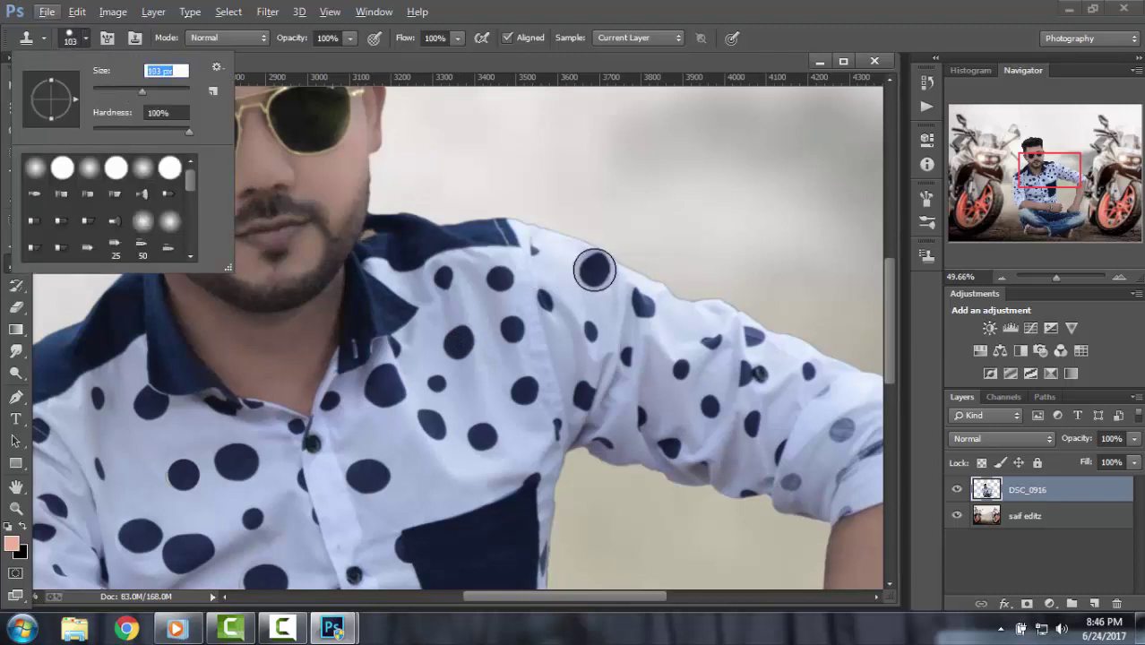
{"action": "left_click", "coordinate": [594, 270], "text": "alt"}
{"action": "left_click", "coordinate": [593, 362]}
{"action": "left_click_drag", "start_coordinate": [1055, 277], "coordinate": [1049, 276]}
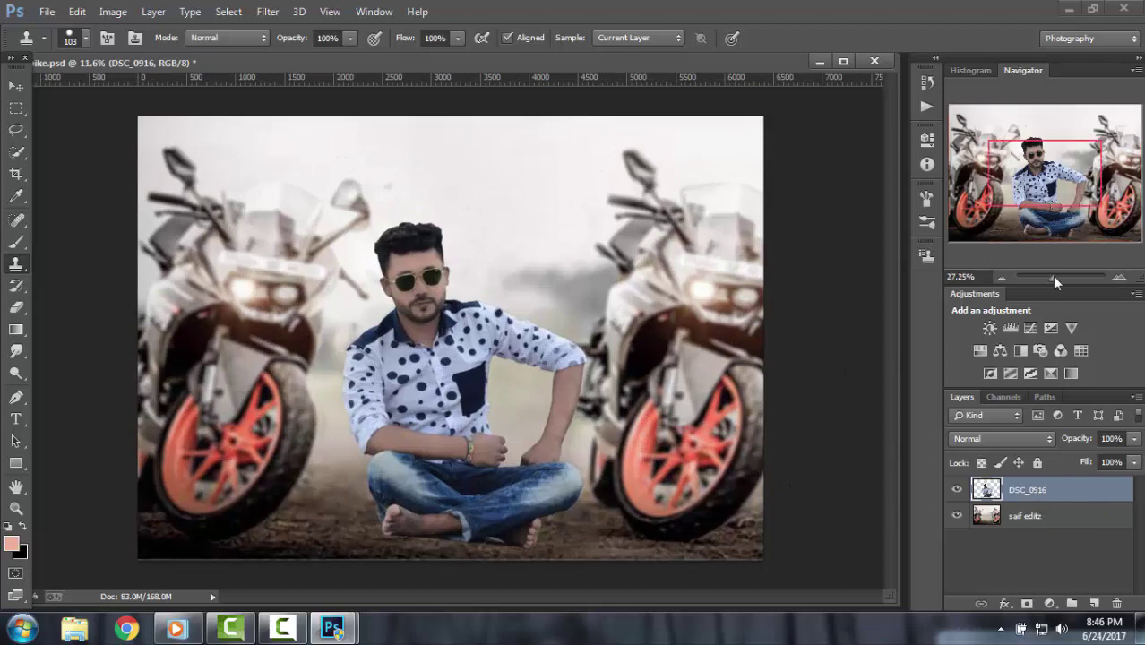
Zoom the Navigator view onto the man's head and glasses.
{"action": "left_click_drag", "start_coordinate": [1052, 276], "coordinate": [1060, 276]}
{"action": "left_click_drag", "start_coordinate": [1040, 179], "coordinate": [1036, 144]}
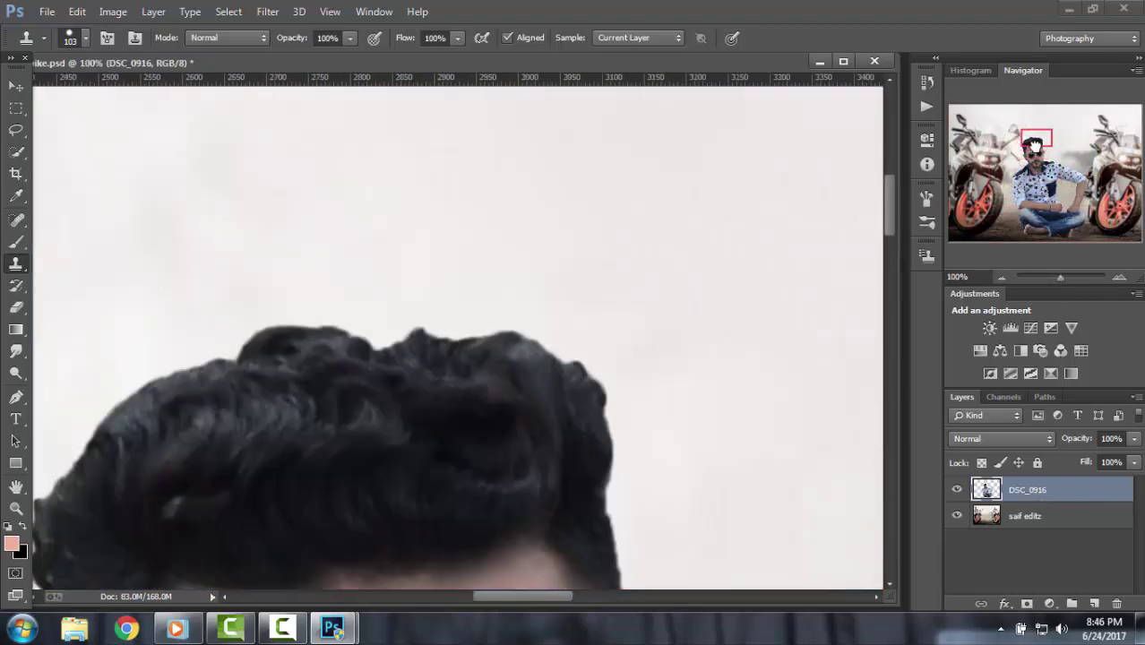
{"action": "left_click_drag", "start_coordinate": [1056, 277], "coordinate": [1053, 277]}
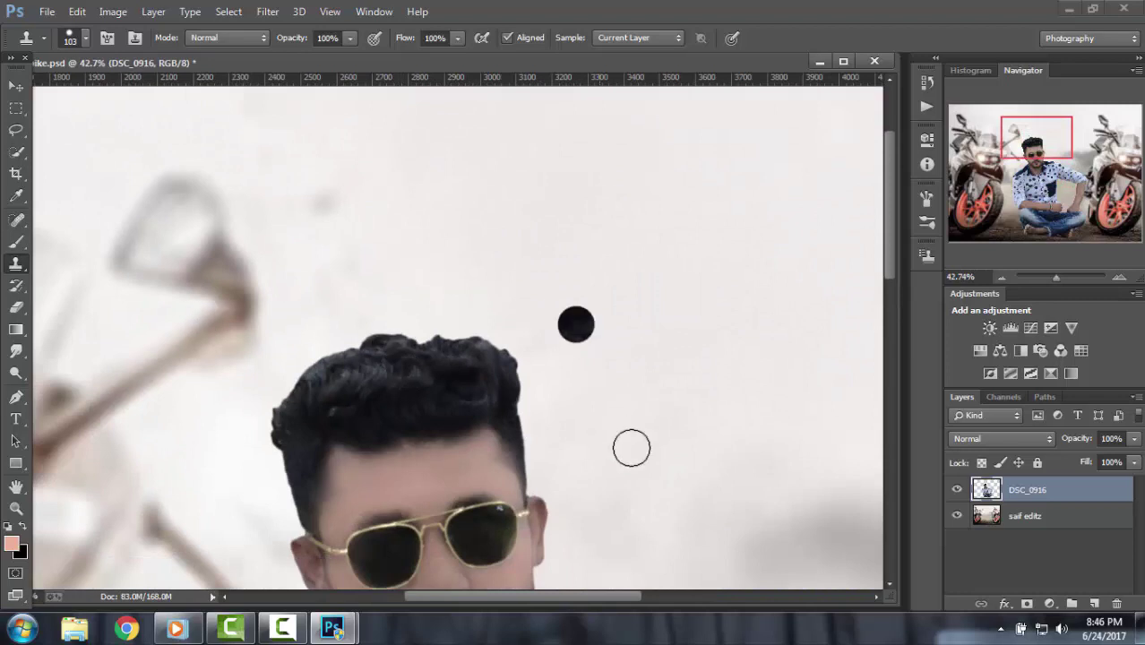
{"action": "left_click", "coordinate": [16, 485]}
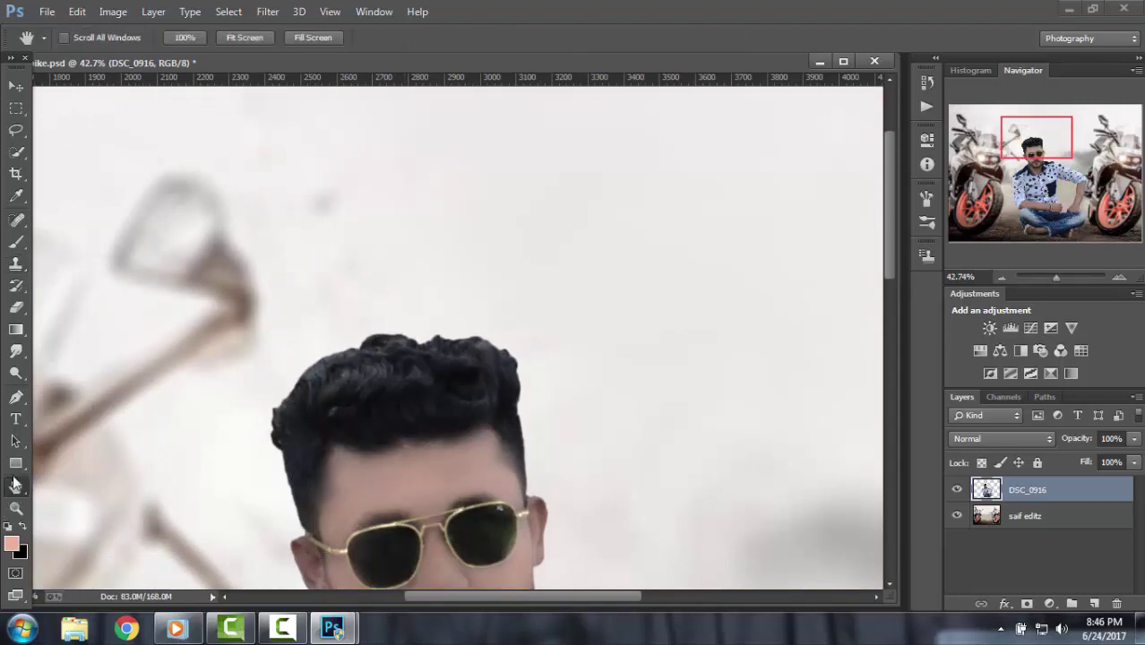
Smudge outward at 52% strength from the hair's left and top edges into spiky strands.
{"action": "left_click", "coordinate": [16, 351]}
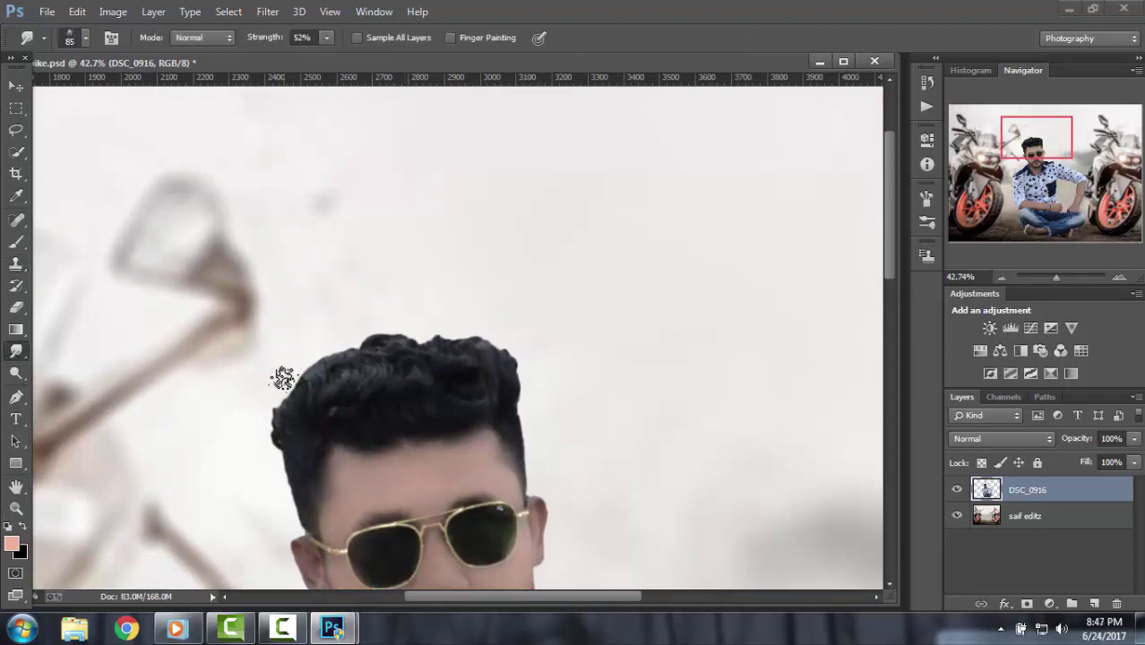
{"action": "mouse_move", "coordinate": [295, 442]}
{"action": "left_mouse_down"}
{"action": "mouse_move", "coordinate": [310, 387]}
{"action": "mouse_move", "coordinate": [321, 411]}
{"action": "mouse_move", "coordinate": [286, 388]}
{"action": "mouse_move", "coordinate": [295, 408]}
{"action": "mouse_move", "coordinate": [320, 384]}
{"action": "mouse_move", "coordinate": [296, 381]}
{"action": "mouse_move", "coordinate": [307, 365]}
{"action": "mouse_move", "coordinate": [255, 408]}
{"action": "mouse_move", "coordinate": [389, 354]}
{"action": "left_mouse_up"}
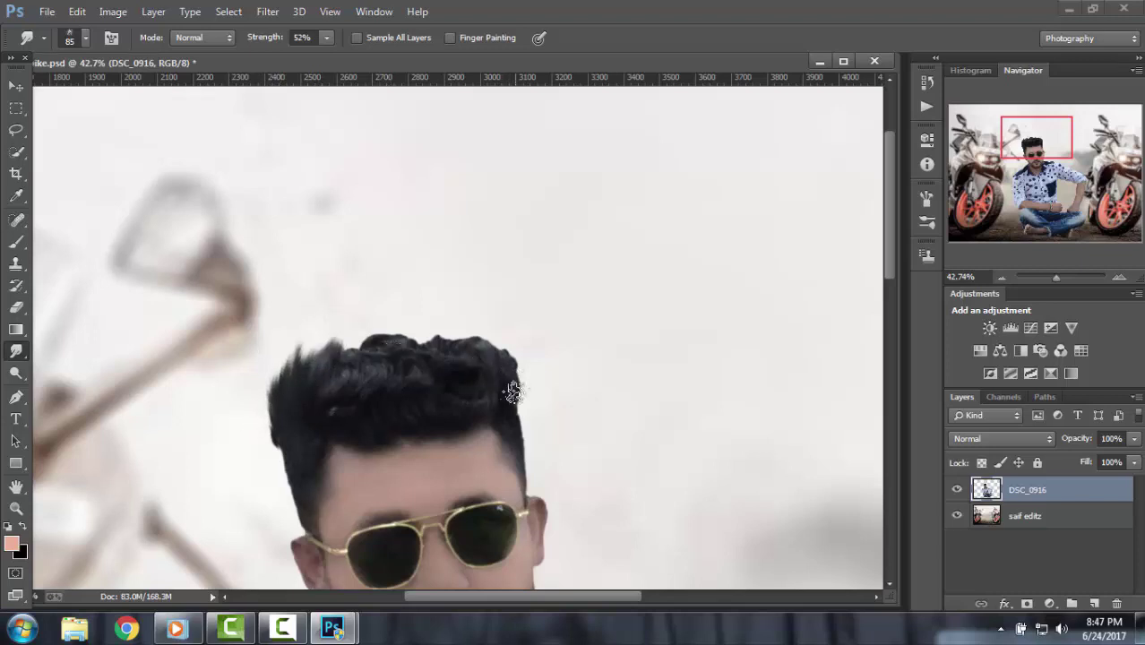
{"action": "mouse_move", "coordinate": [516, 374]}
{"action": "left_mouse_down"}
{"action": "mouse_move", "coordinate": [389, 348]}
{"action": "mouse_move", "coordinate": [460, 335]}
{"action": "mouse_move", "coordinate": [525, 379]}
{"action": "mouse_move", "coordinate": [486, 345]}
{"action": "mouse_move", "coordinate": [449, 362]}
{"action": "mouse_move", "coordinate": [421, 329]}
{"action": "mouse_move", "coordinate": [340, 360]}
{"action": "mouse_move", "coordinate": [412, 305]}
{"action": "mouse_move", "coordinate": [409, 327]}
{"action": "mouse_move", "coordinate": [426, 335]}
{"action": "mouse_move", "coordinate": [357, 308]}
{"action": "left_mouse_up"}
{"action": "mouse_move", "coordinate": [340, 358]}
{"action": "left_mouse_down"}
{"action": "mouse_move", "coordinate": [294, 371]}
{"action": "mouse_move", "coordinate": [357, 336]}
{"action": "mouse_move", "coordinate": [479, 350]}
{"action": "mouse_move", "coordinate": [458, 327]}
{"action": "mouse_move", "coordinate": [483, 360]}
{"action": "mouse_move", "coordinate": [503, 355]}
{"action": "mouse_move", "coordinate": [300, 362]}
{"action": "mouse_move", "coordinate": [323, 340]}
{"action": "mouse_move", "coordinate": [482, 389]}
{"action": "mouse_move", "coordinate": [518, 369]}
{"action": "mouse_move", "coordinate": [509, 328]}
{"action": "left_mouse_up"}
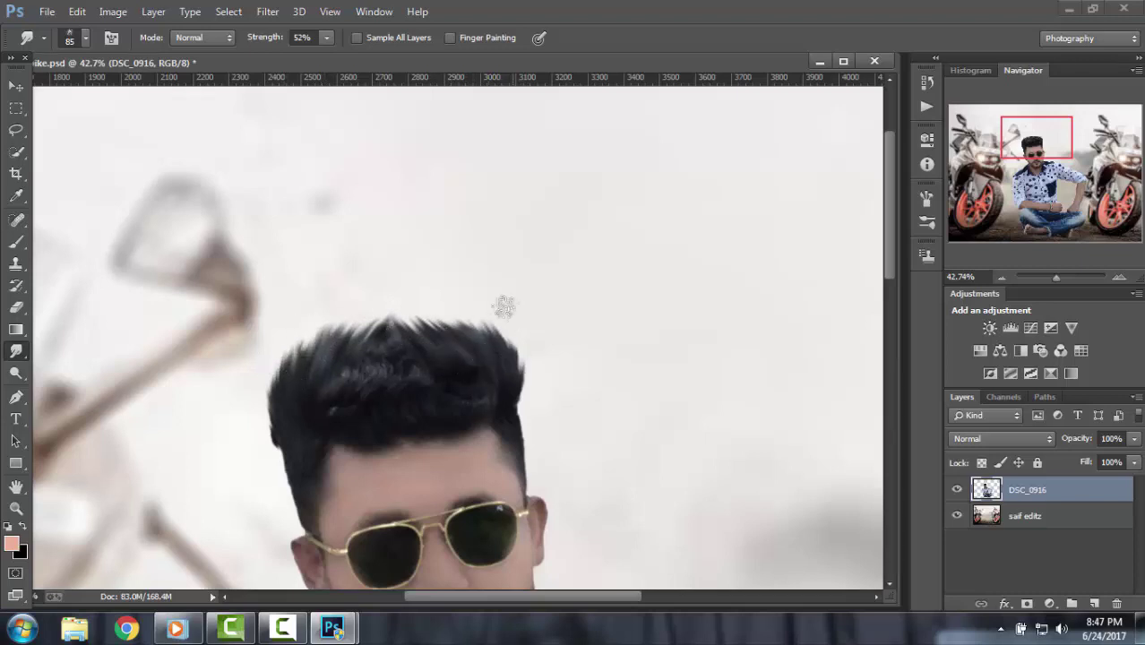
{"action": "scroll", "coordinate": [613, 354], "scroll_direction": "down", "scroll_amount": 3}
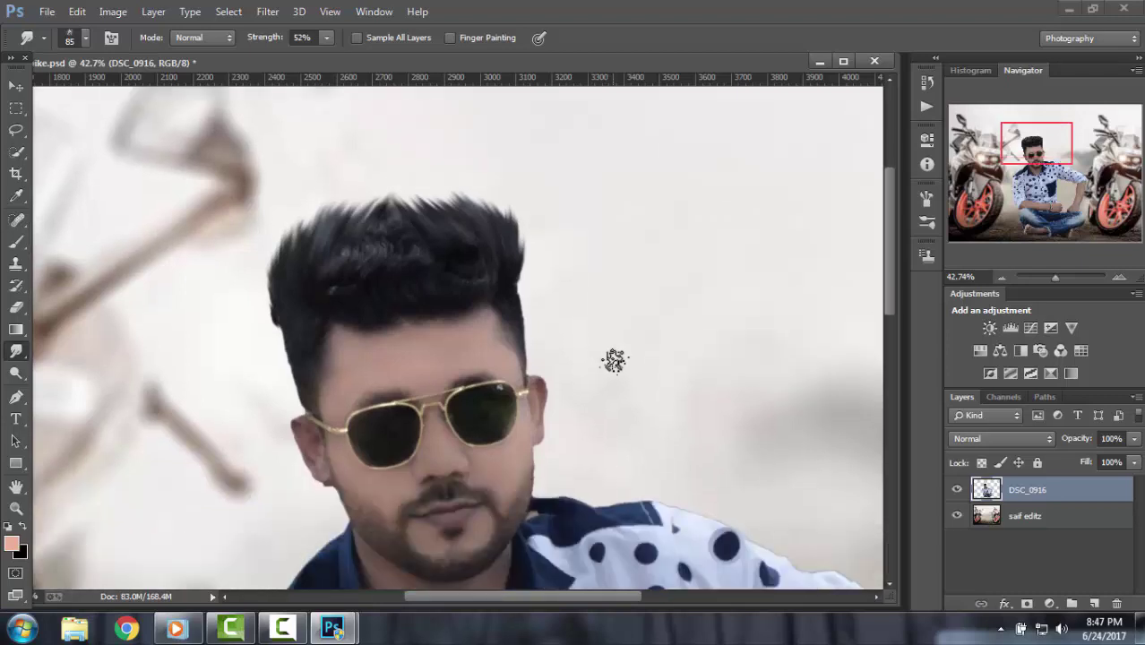
{"action": "left_click_drag", "start_coordinate": [1056, 276], "coordinate": [1058, 277]}
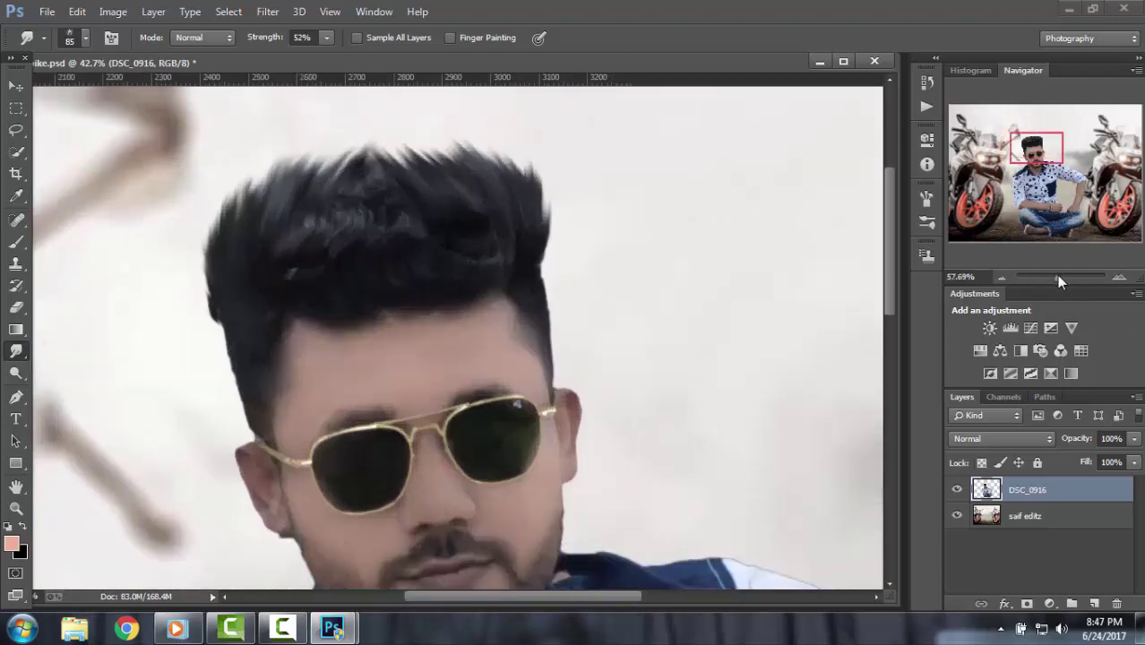
{"action": "scroll", "coordinate": [694, 353], "scroll_direction": "down", "scroll_amount": 1}
Set the foreground colour to pure red FF0000.
{"action": "left_click", "coordinate": [13, 543]}
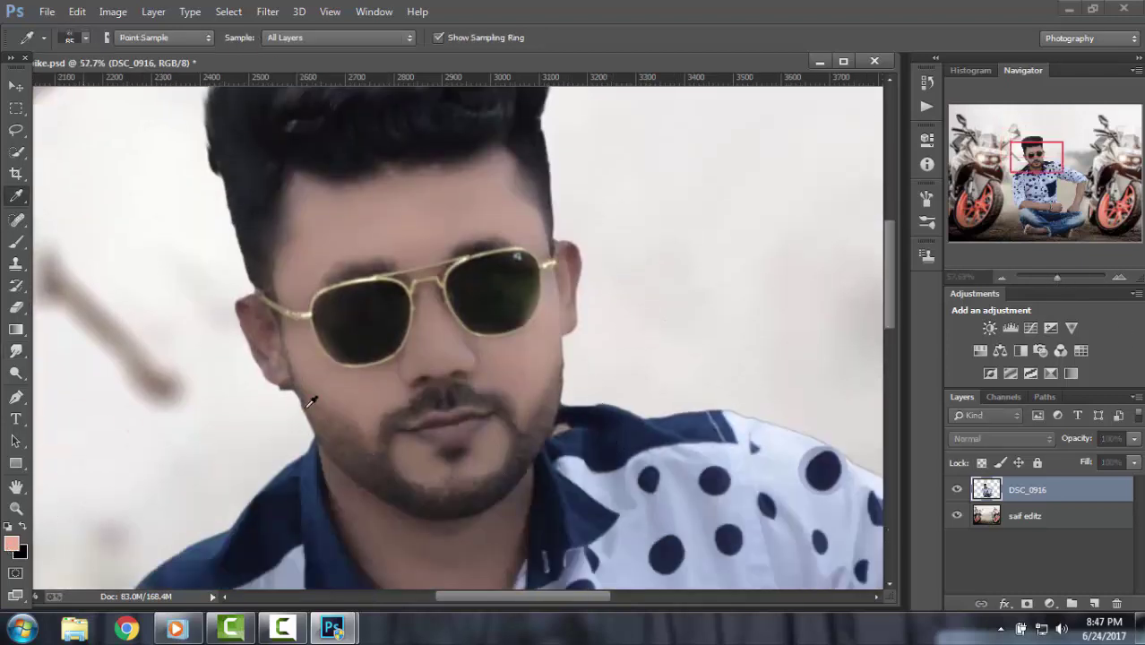
{"action": "left_click_drag", "start_coordinate": [495, 238], "coordinate": [569, 144]}
{"action": "left_click_drag", "start_coordinate": [590, 199], "coordinate": [590, 364]}
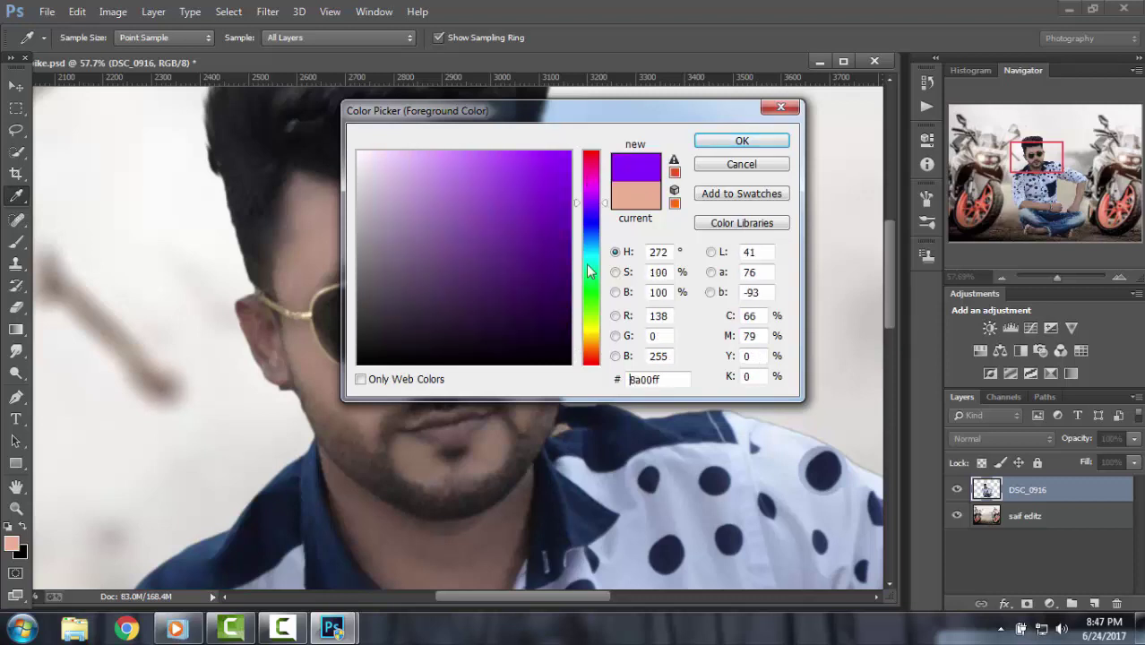
{"action": "left_click", "coordinate": [784, 145]}
Quick-select both sunglass lenses and refine the edge with Smooth 5 and Feather 0.5 px.
{"action": "left_click", "coordinate": [16, 152]}
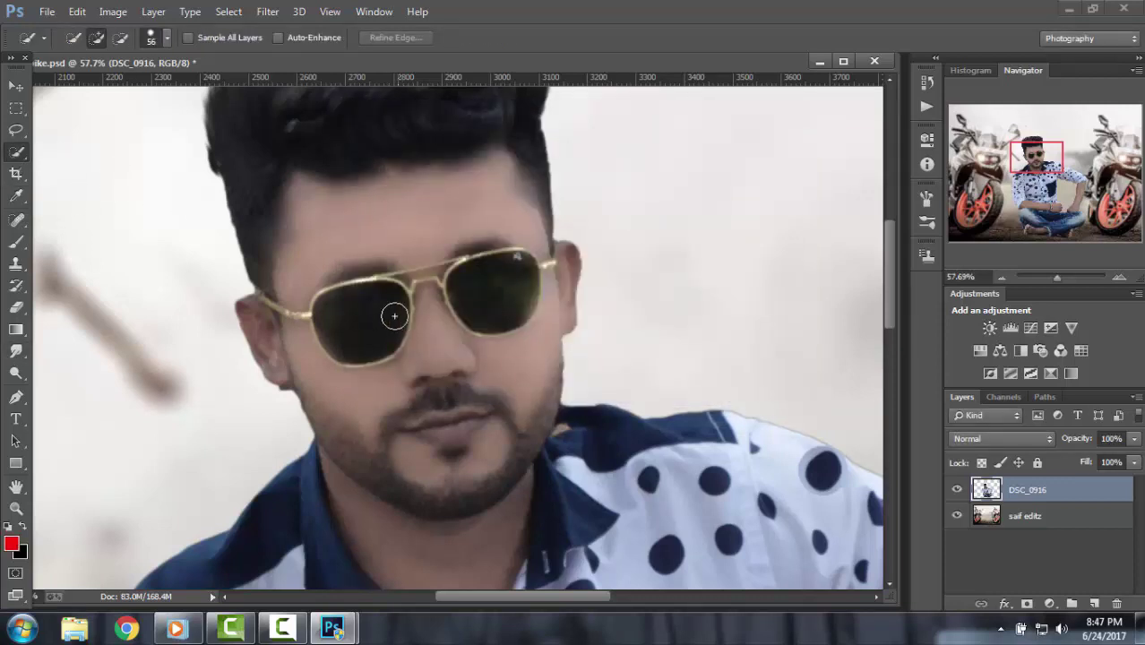
{"action": "left_click", "coordinate": [376, 311]}
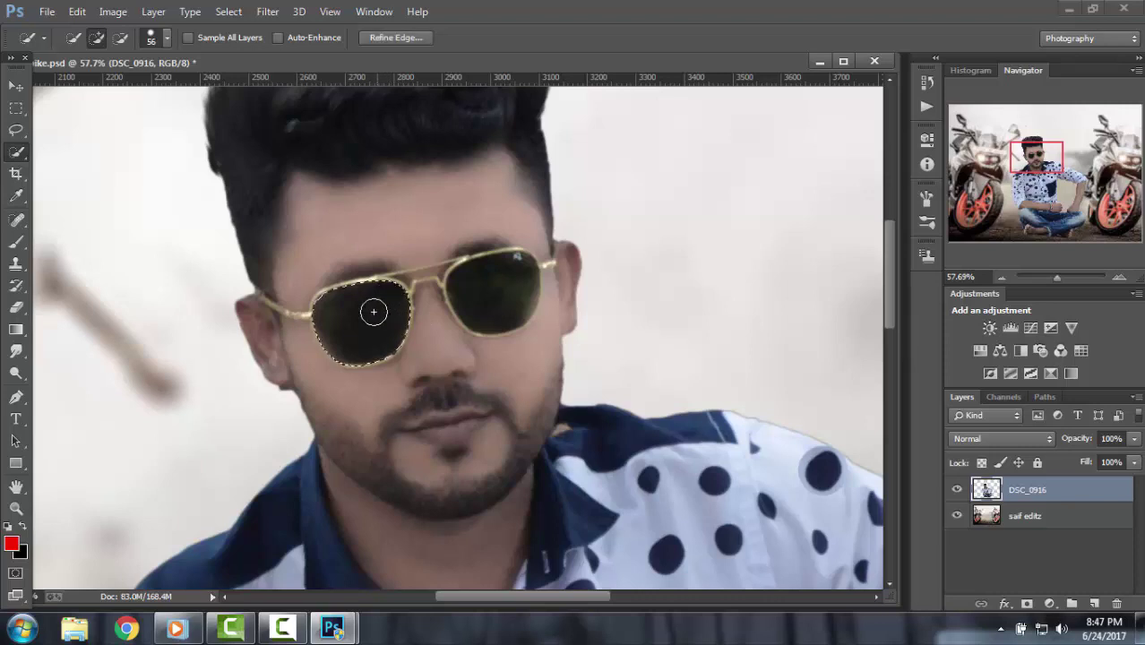
{"action": "left_click", "coordinate": [493, 299]}
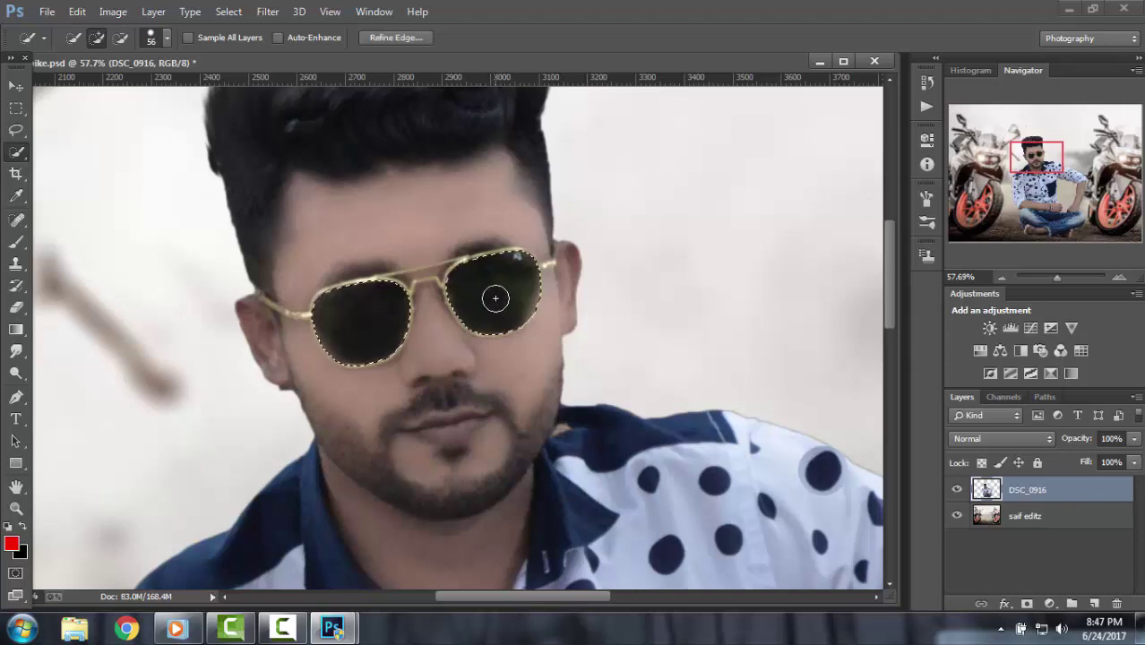
{"action": "left_click", "coordinate": [410, 39]}
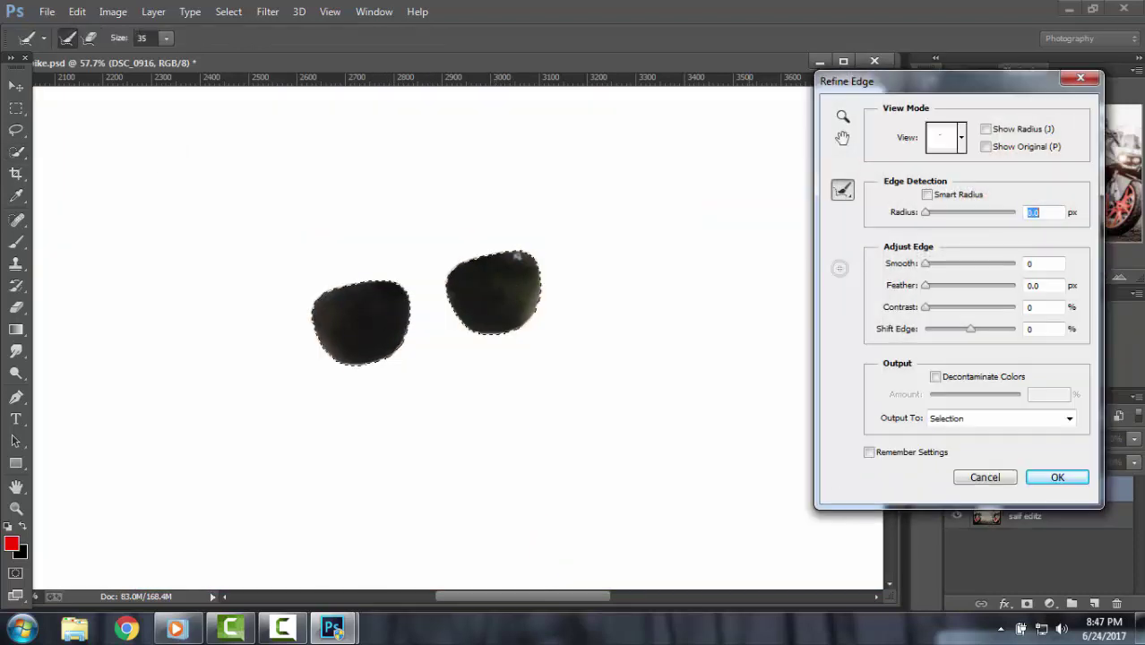
{"action": "left_click", "coordinate": [927, 264]}
{"action": "left_click", "coordinate": [928, 286]}
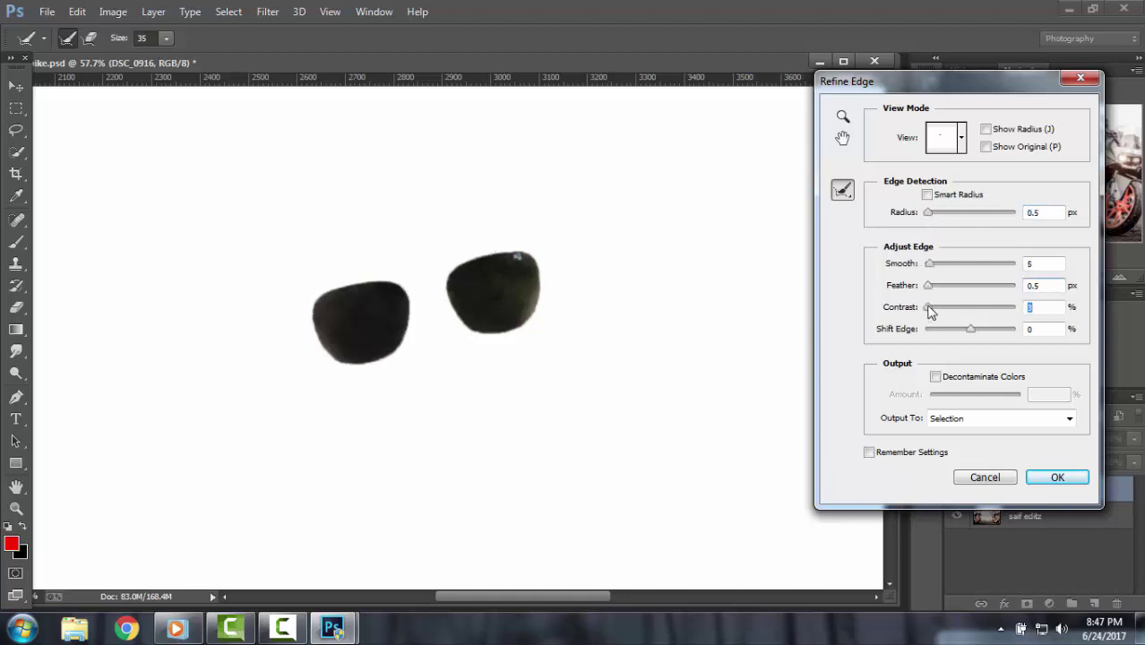
{"action": "left_click", "coordinate": [1057, 477]}
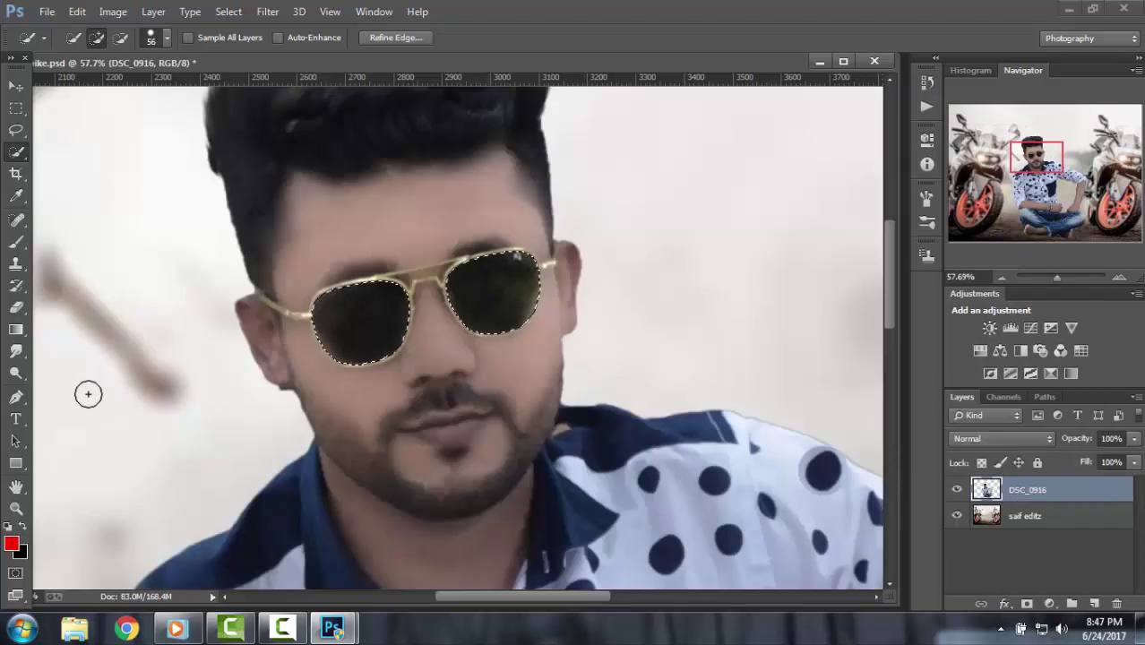
{"action": "left_click", "coordinate": [16, 241]}
Paint both selected lenses solid red.
{"action": "left_click", "coordinate": [352, 38]}
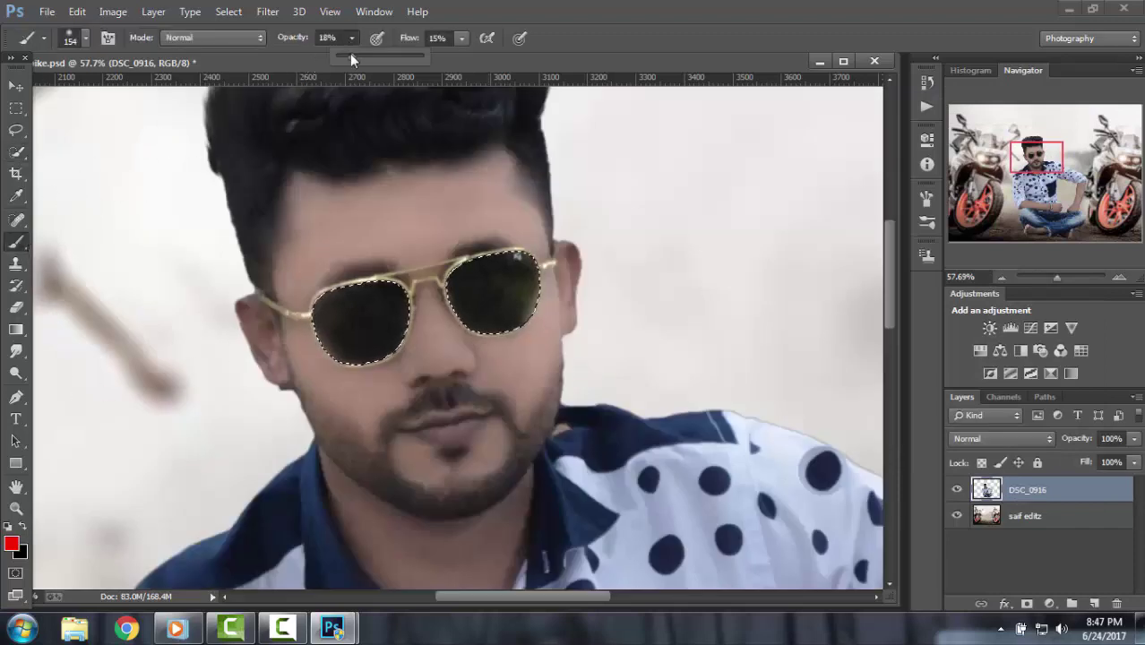
{"action": "left_click", "coordinate": [462, 38]}
{"action": "mouse_move", "coordinate": [395, 260]}
{"action": "left_mouse_down"}
{"action": "mouse_move", "coordinate": [473, 299]}
{"action": "mouse_move", "coordinate": [307, 345]}
{"action": "mouse_move", "coordinate": [511, 268]}
{"action": "left_mouse_up"}
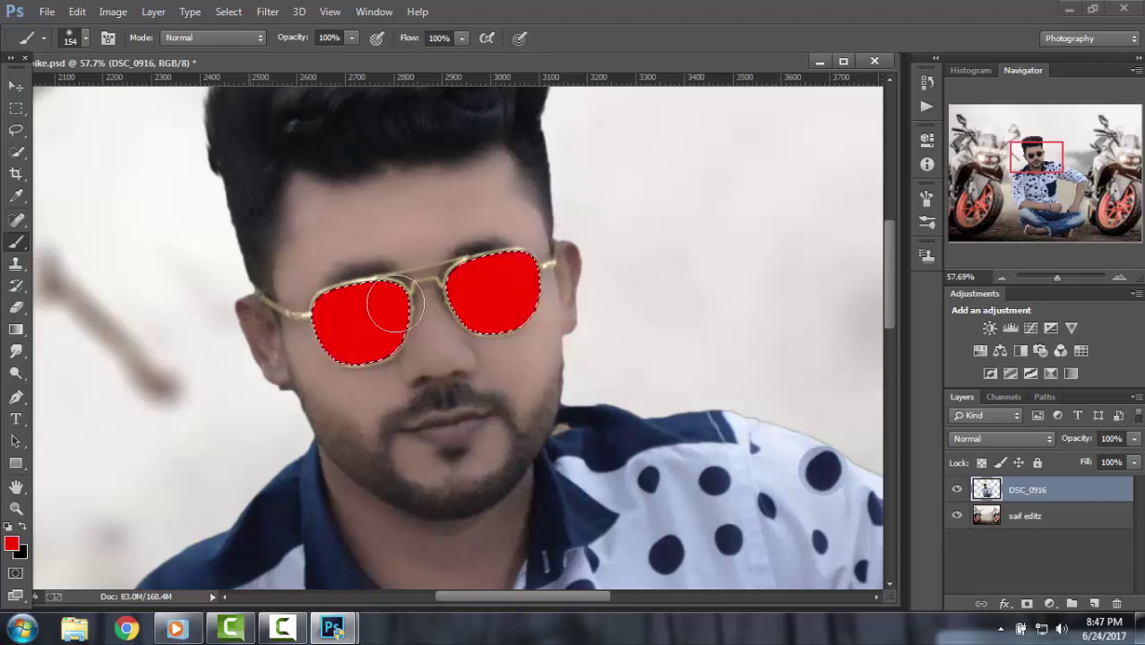
Darken the lower parts of the lenses with black at 13% opacity and 12% flow.
{"action": "left_click", "coordinate": [11, 543]}
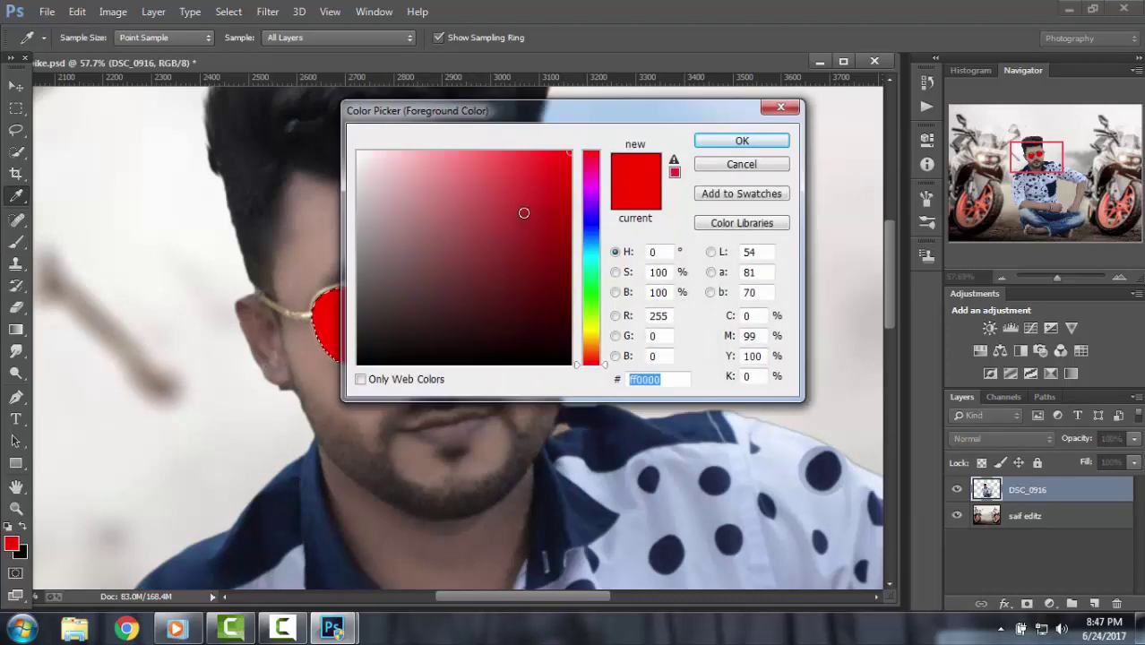
{"action": "left_click_drag", "start_coordinate": [524, 212], "coordinate": [357, 365]}
{"action": "left_click", "coordinate": [716, 140]}
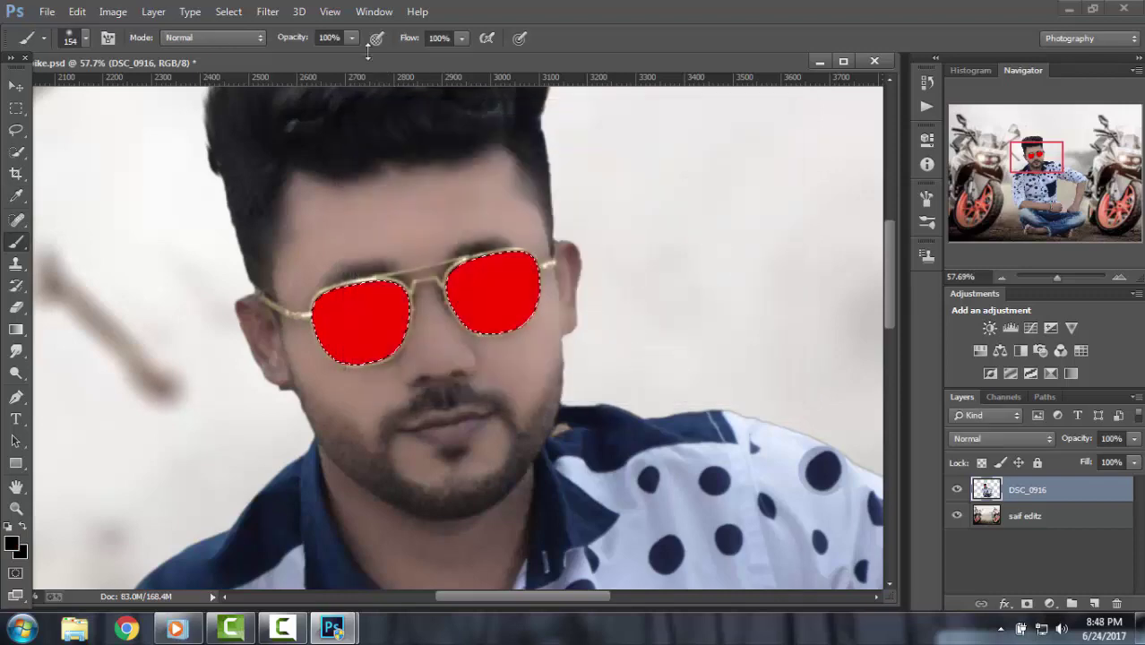
{"action": "left_click", "coordinate": [352, 40]}
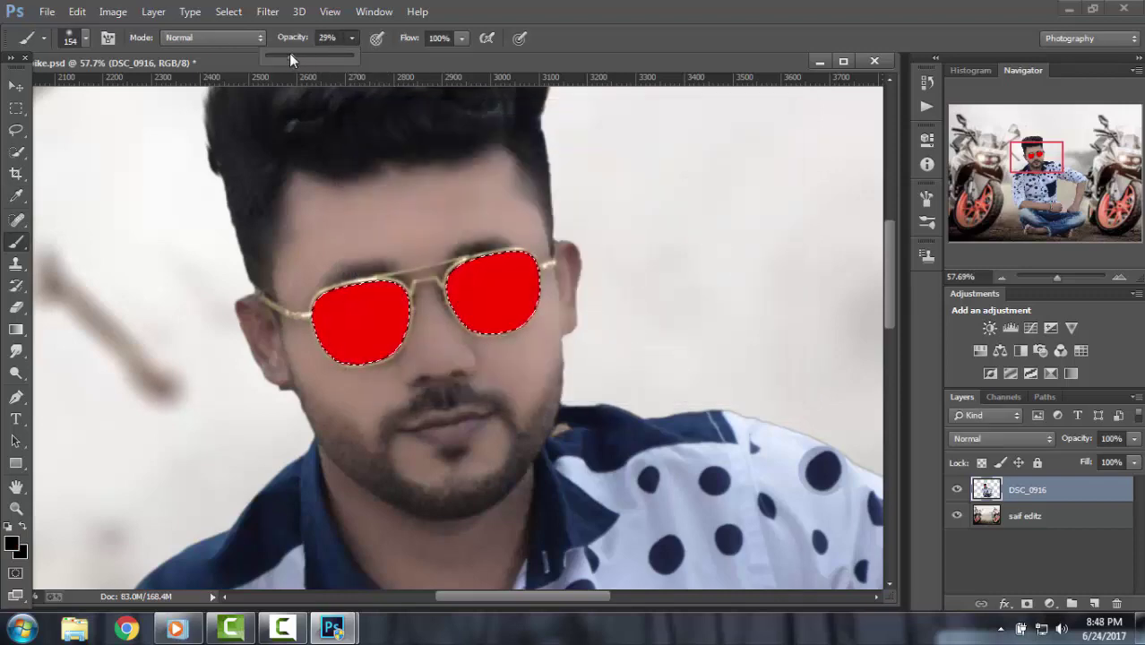
{"action": "left_click_drag", "start_coordinate": [280, 54], "coordinate": [277, 54]}
{"action": "left_click", "coordinate": [462, 38]}
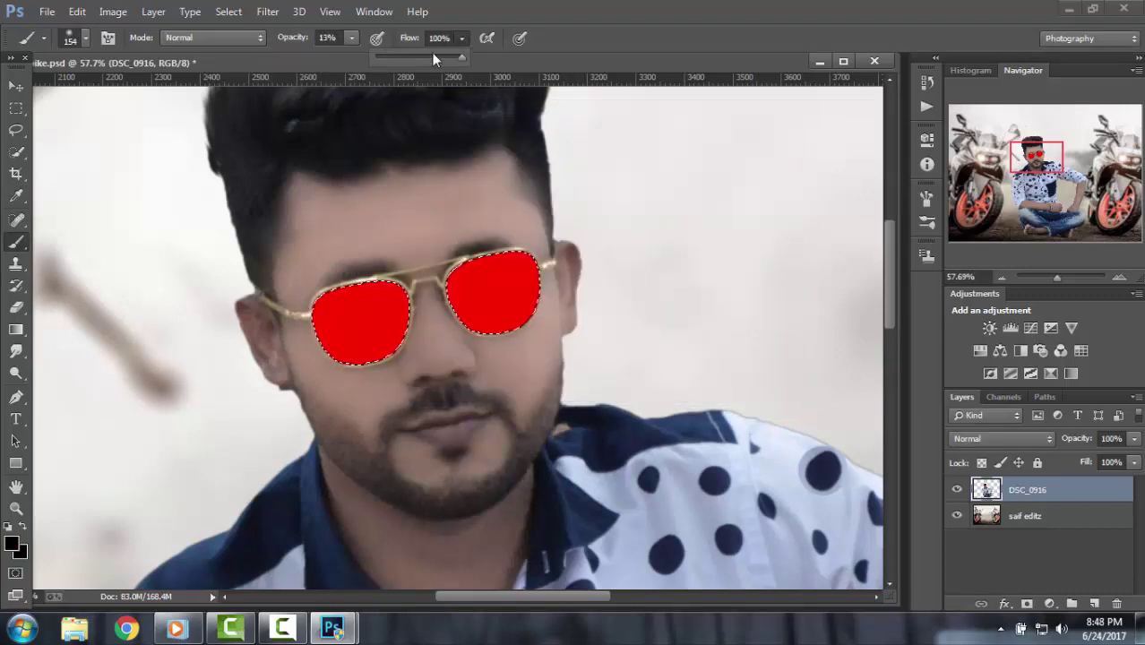
{"action": "left_click_drag", "start_coordinate": [395, 56], "coordinate": [389, 58]}
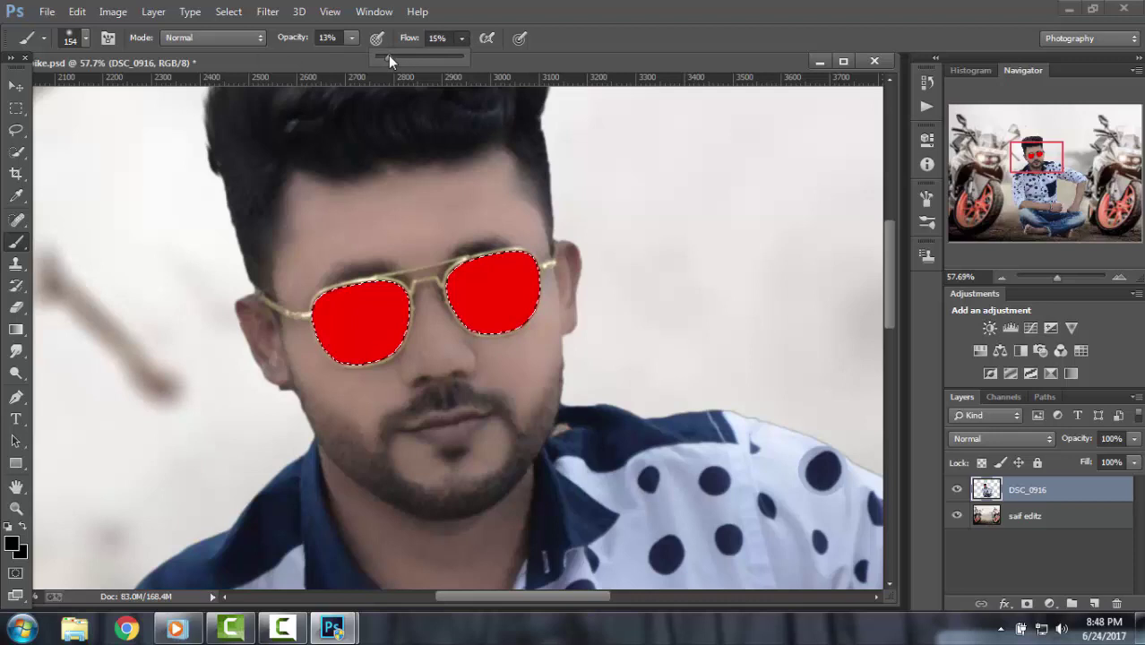
{"action": "left_click", "coordinate": [372, 363]}
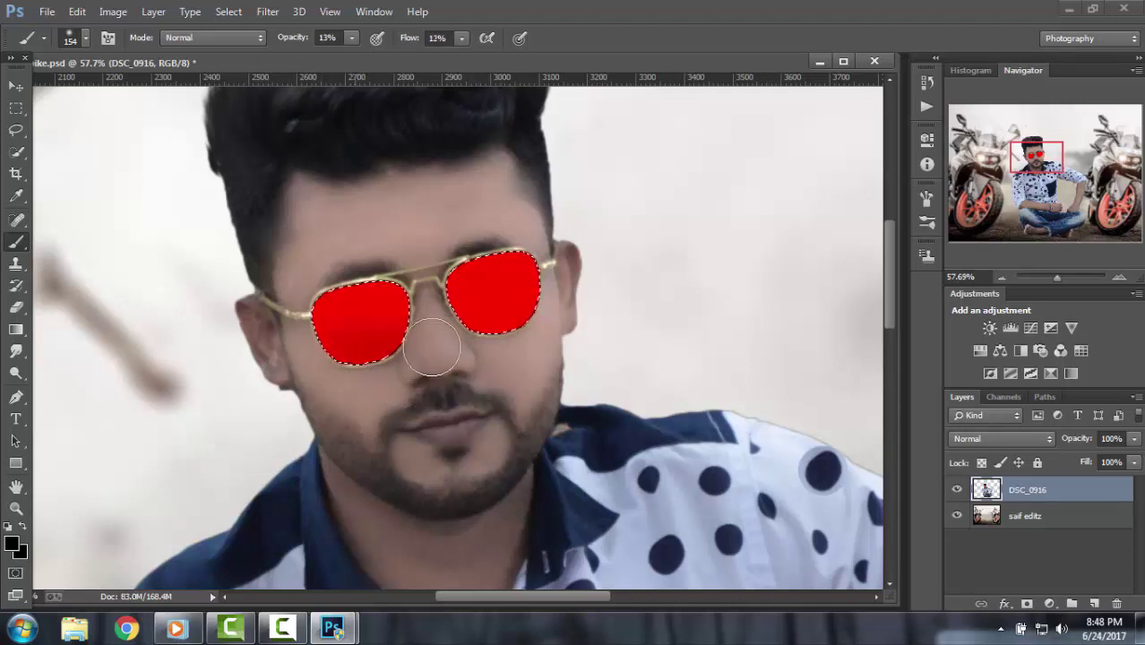
{"action": "left_click_drag", "start_coordinate": [358, 345], "coordinate": [337, 307]}
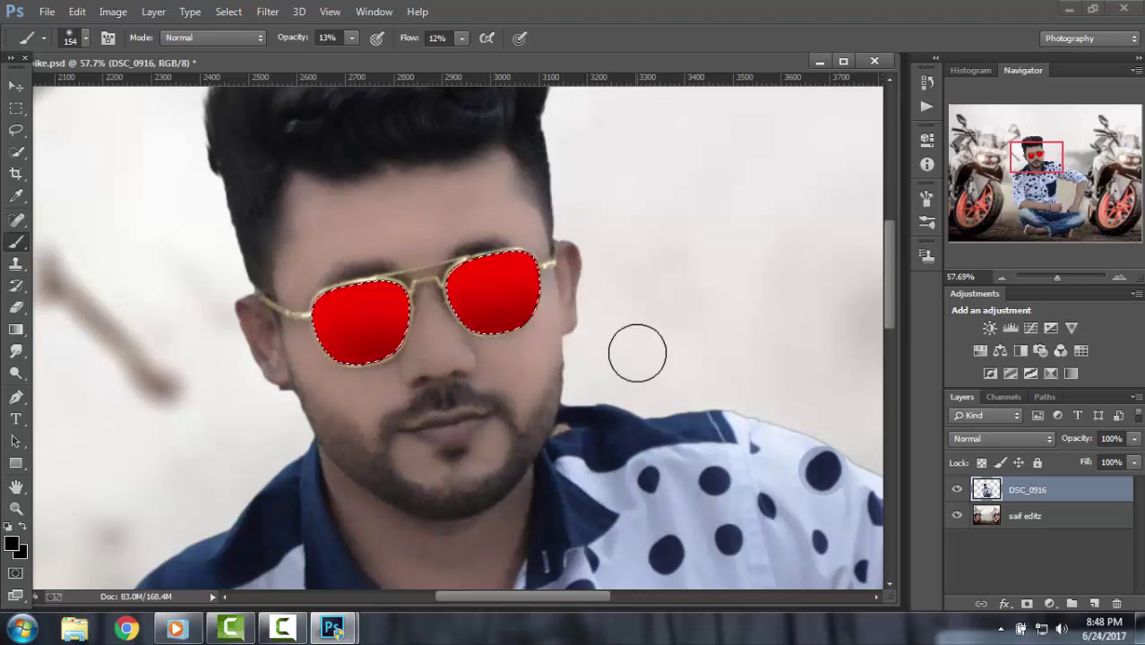
Enlarge the Quick Selection brush to 228 px and zoom out to the whole image.
{"action": "left_click", "coordinate": [17, 155]}
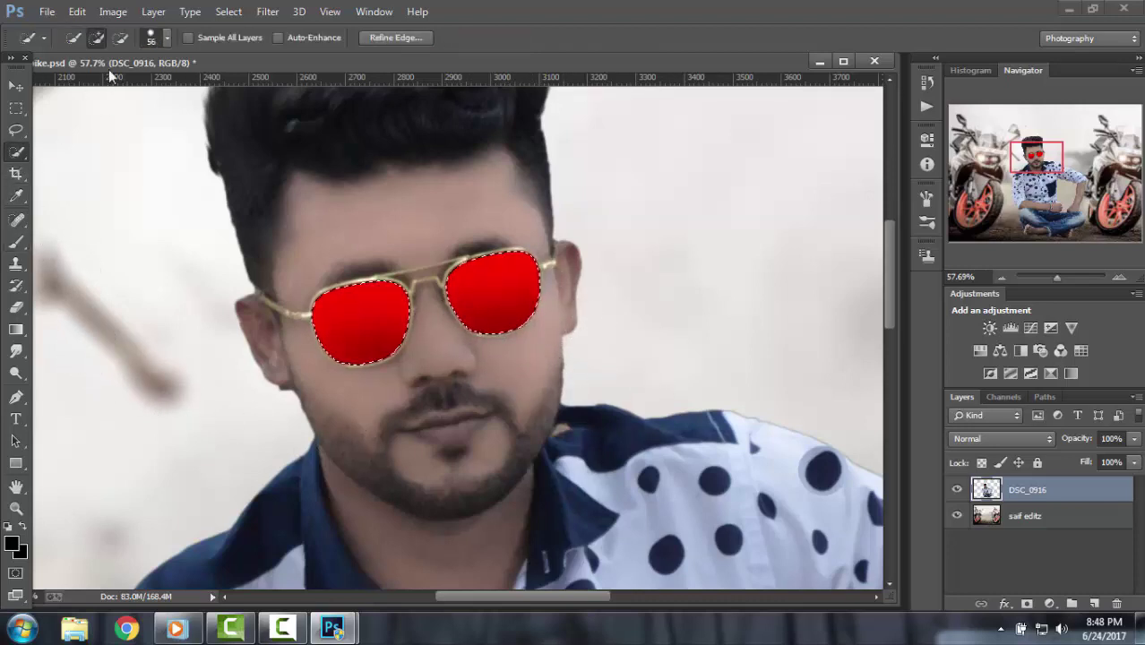
{"action": "left_click", "coordinate": [166, 38]}
{"action": "left_click_drag", "start_coordinate": [182, 80], "coordinate": [335, 80]}
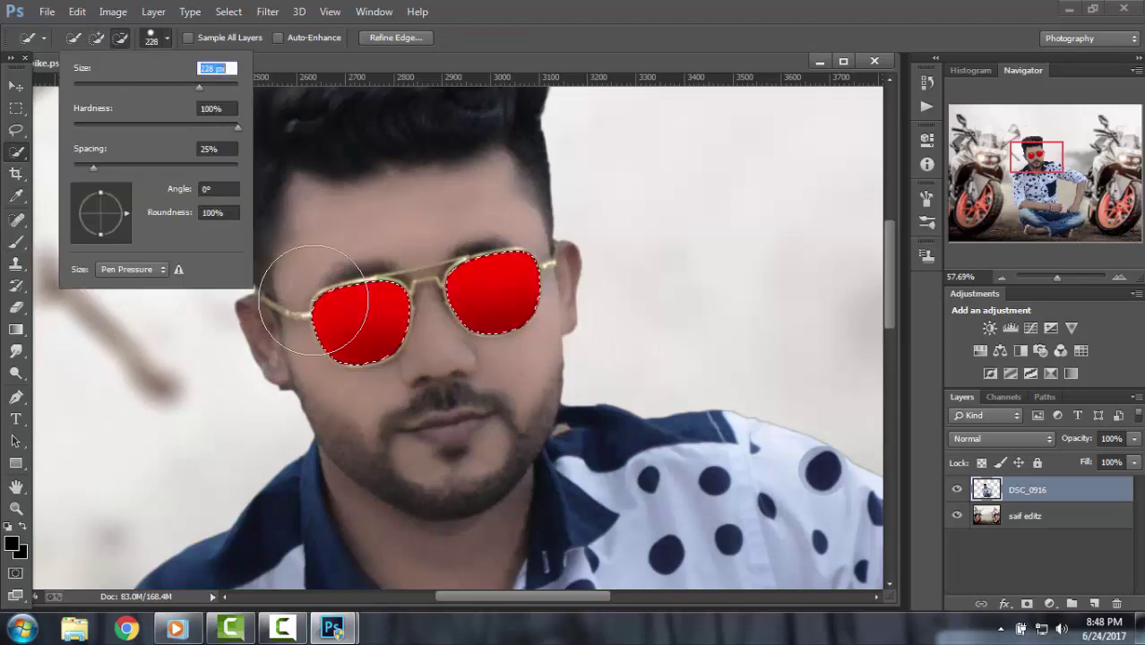
{"action": "left_click", "coordinate": [421, 305]}
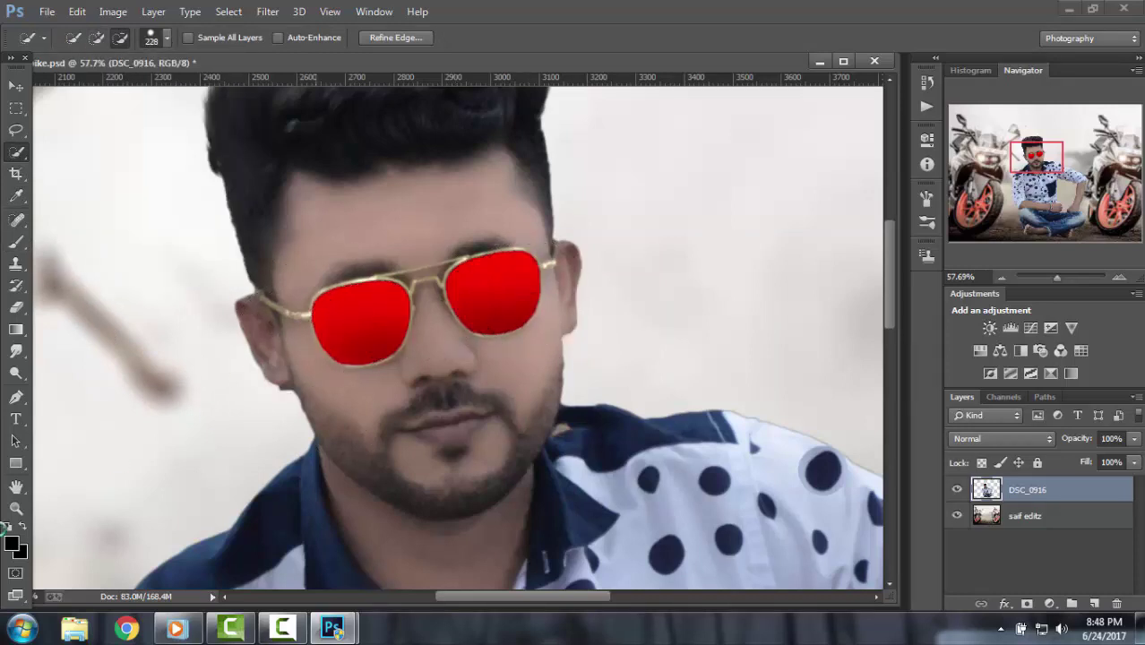
{"action": "left_click", "coordinate": [16, 486]}
{"action": "left_click_drag", "start_coordinate": [1054, 279], "coordinate": [1045, 278]}
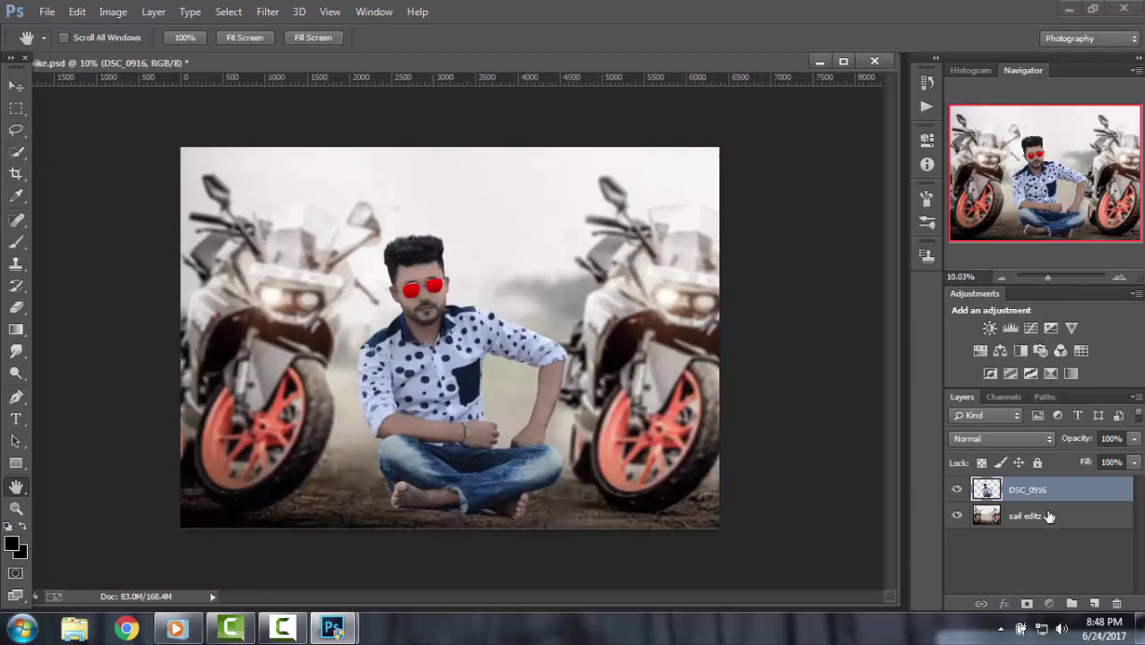
Apply Color Efex Pro 4's Dark Contrasts preset to the saif editz background layer.
{"action": "left_click", "coordinate": [1023, 516]}
{"action": "left_click", "coordinate": [267, 10]}
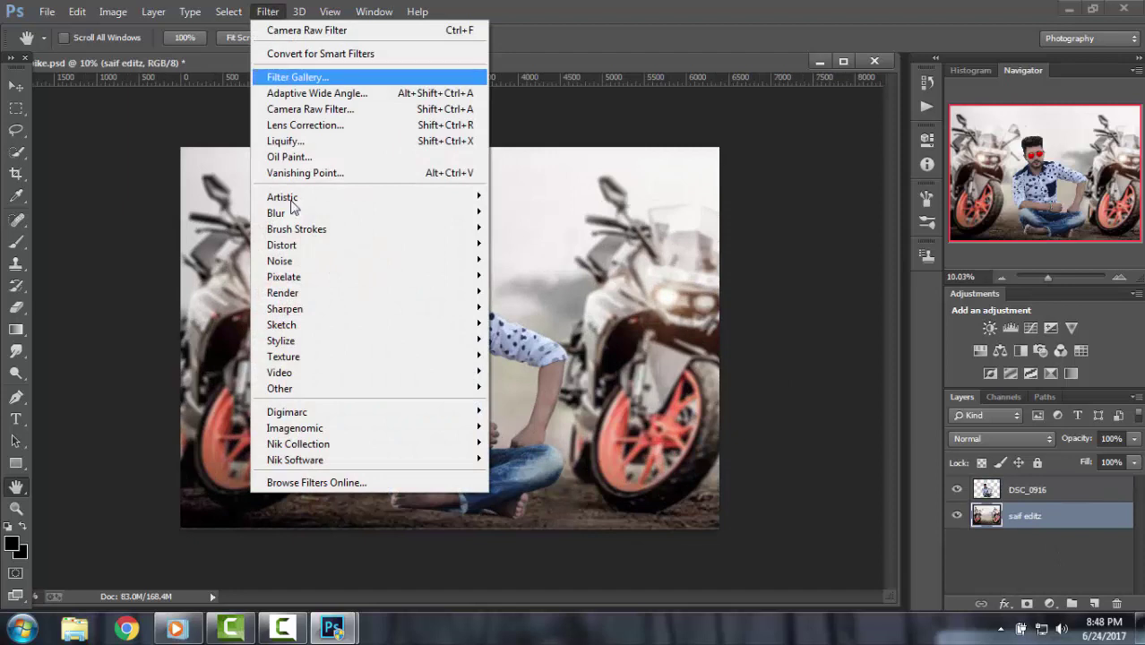
{"action": "mouse_move", "coordinate": [298, 444]}
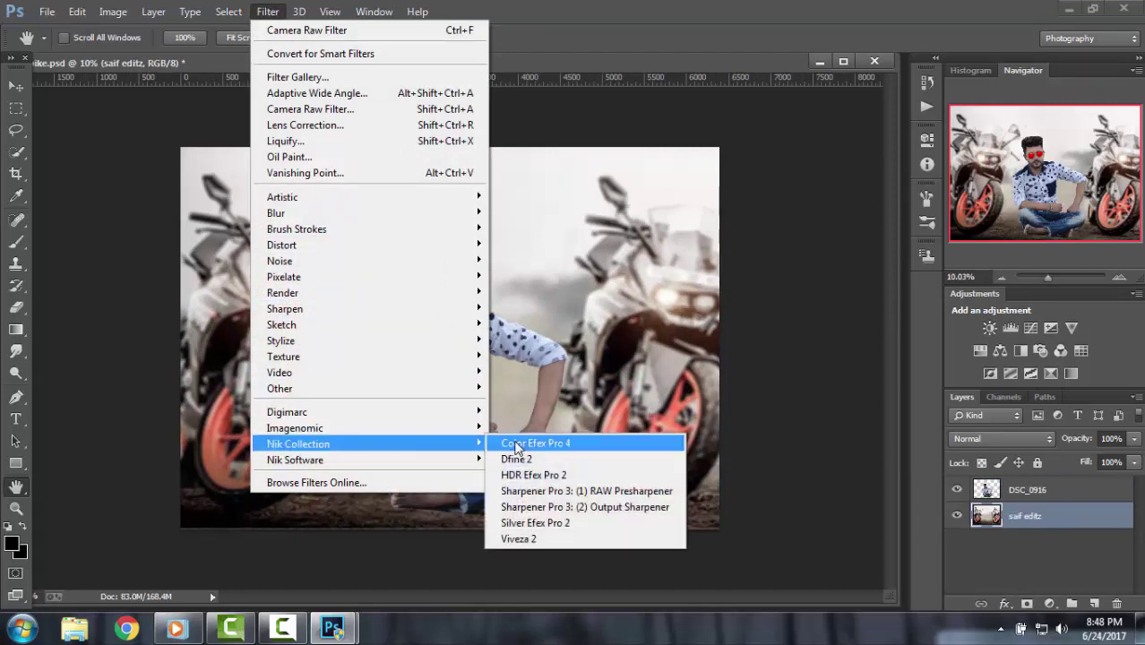
{"action": "left_click", "coordinate": [515, 444]}
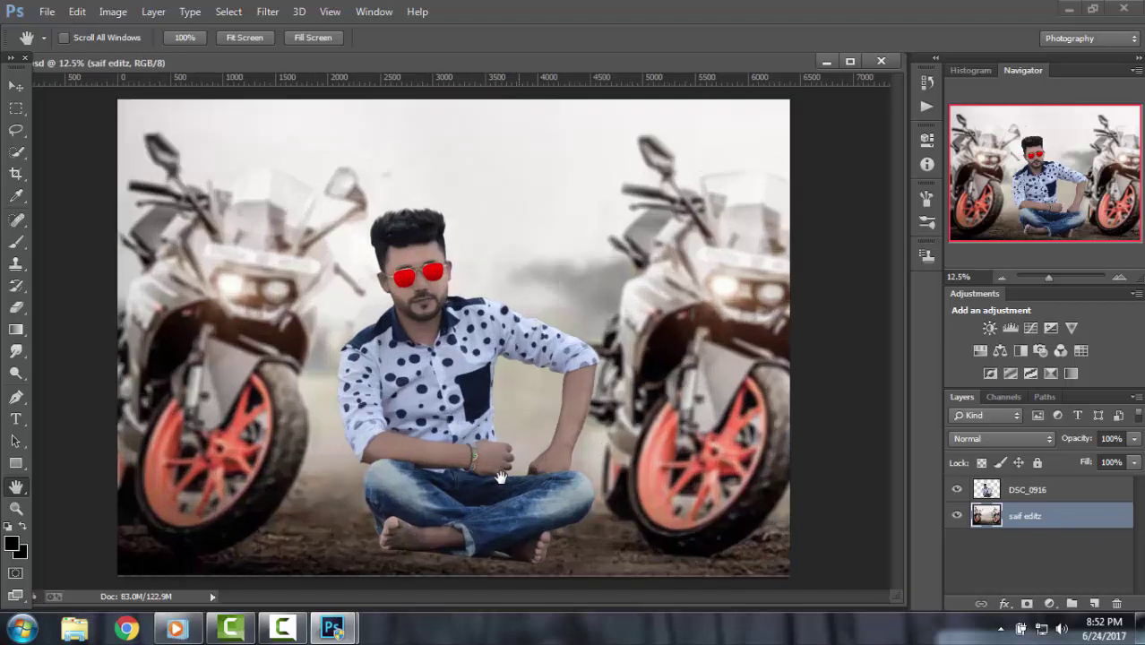
{"action": "left_click", "coordinate": [267, 12]}
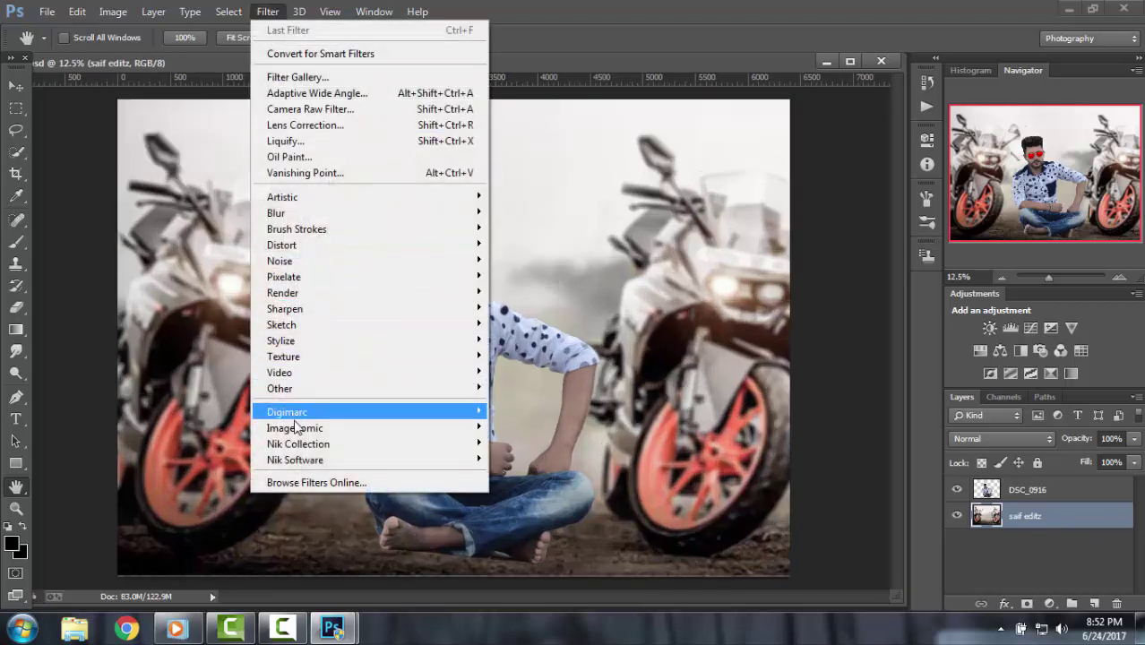
{"action": "mouse_move", "coordinate": [298, 443]}
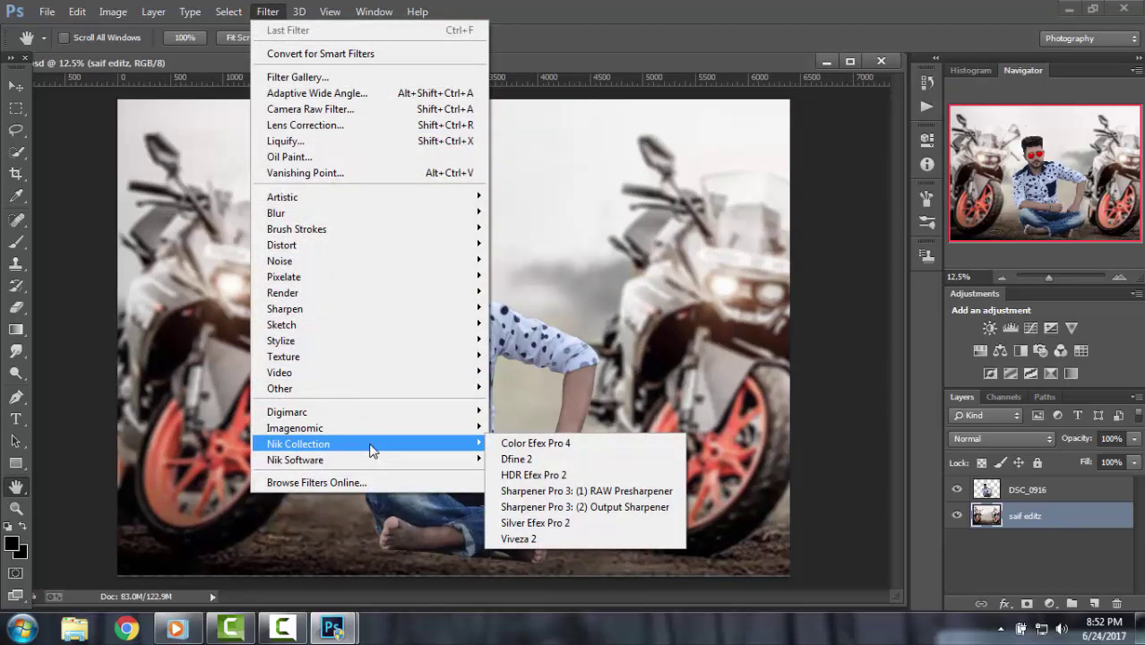
{"action": "left_click", "coordinate": [595, 447]}
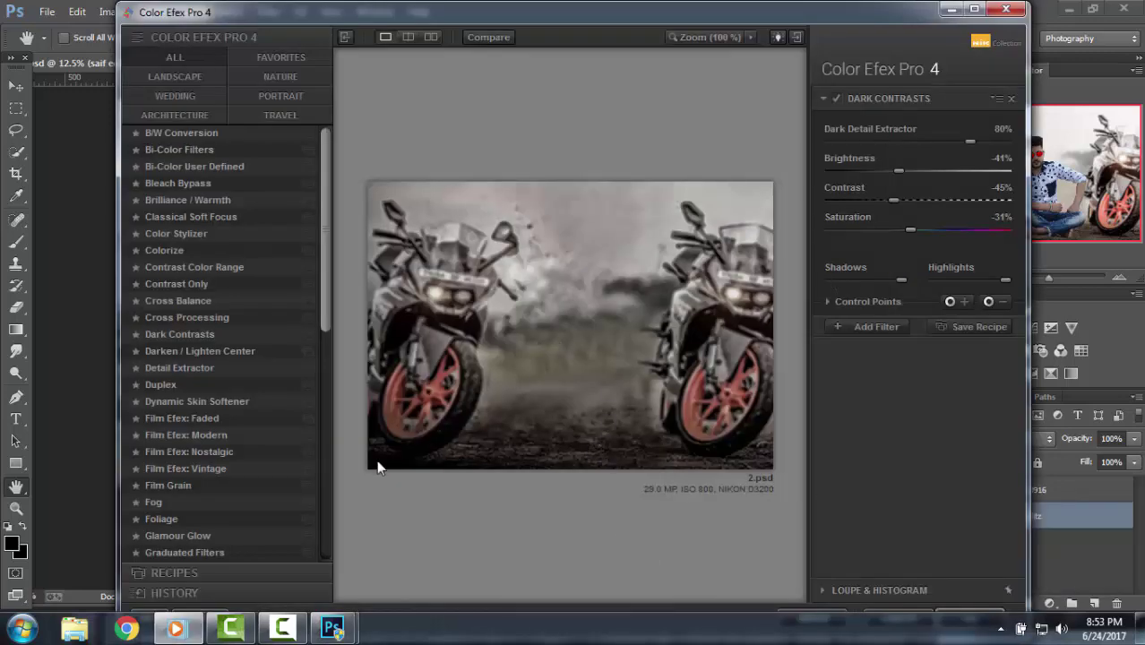
{"action": "left_click", "coordinate": [185, 340]}
{"action": "left_click", "coordinate": [495, 37]}
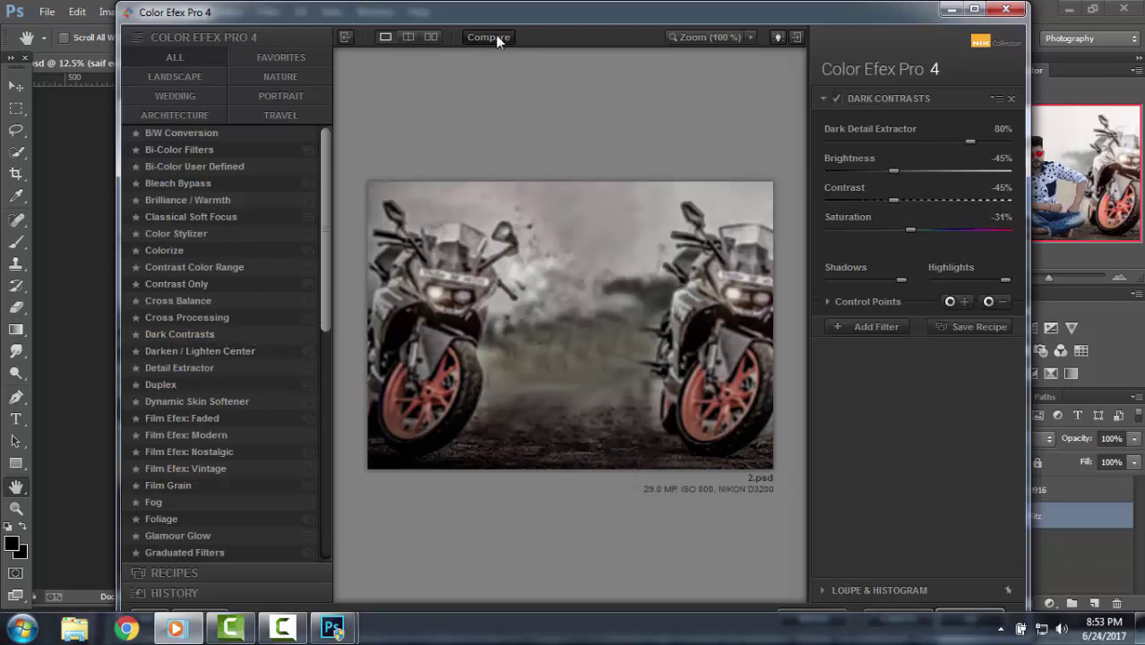
{"action": "left_click", "coordinate": [975, 611]}
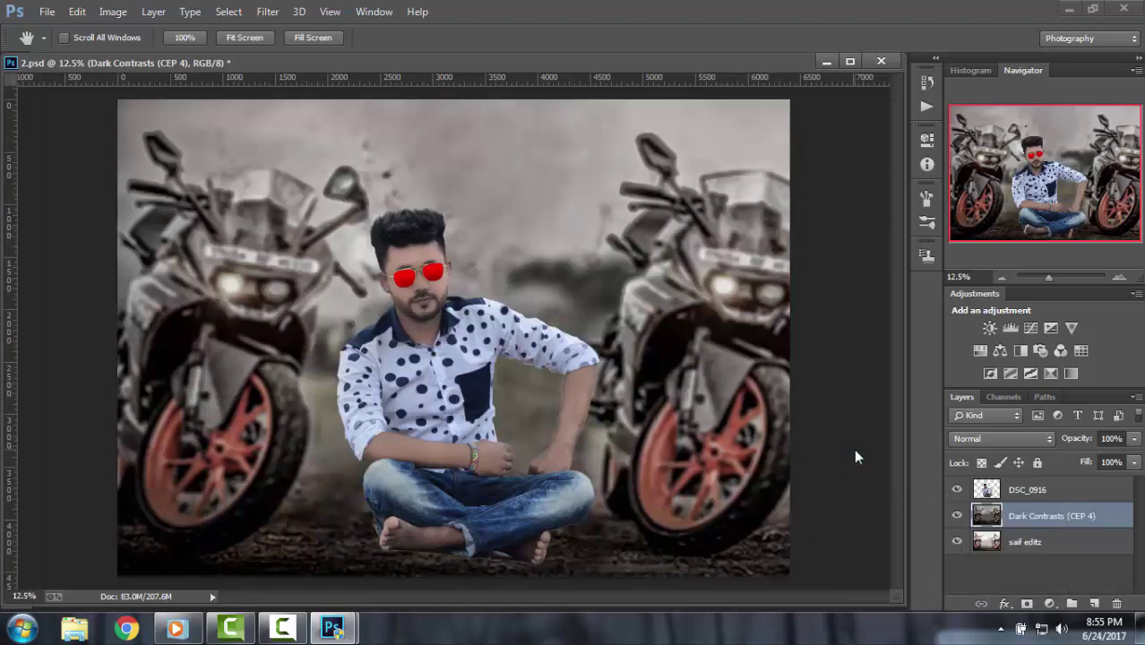
Dismiss saif editz's Layer Style unchanged and select the Dark Contrasts (CEP 4) layer for blurring.
{"action": "left_click", "coordinate": [1009, 542]}
{"action": "double_click", "coordinate": [970, 544]}
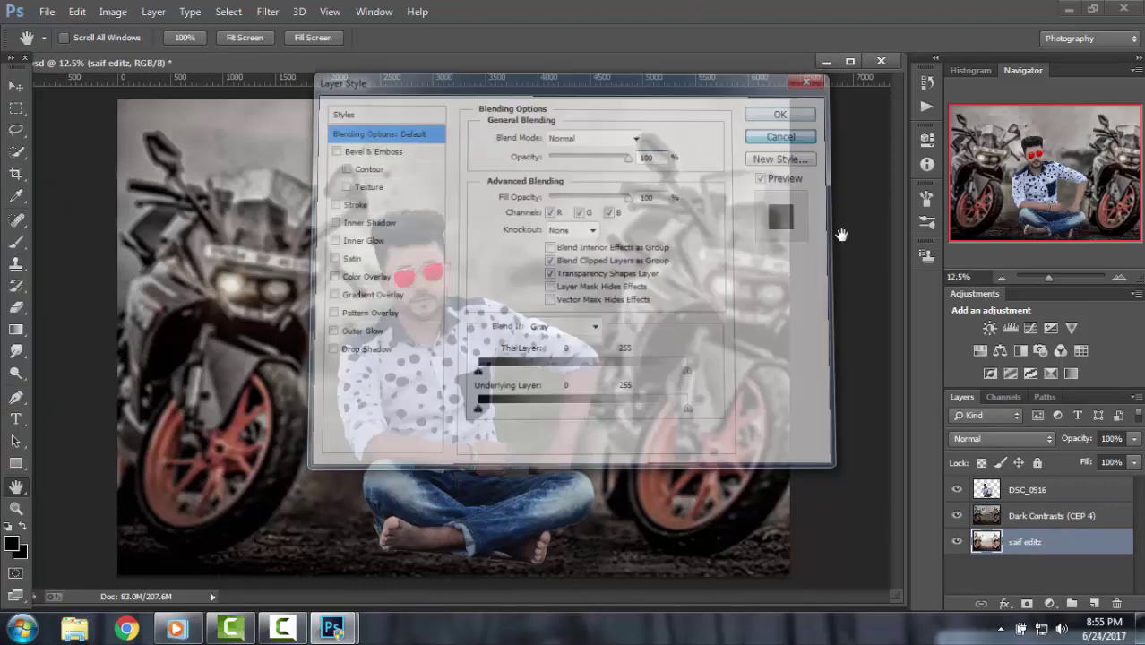
{"action": "left_click", "coordinate": [787, 131]}
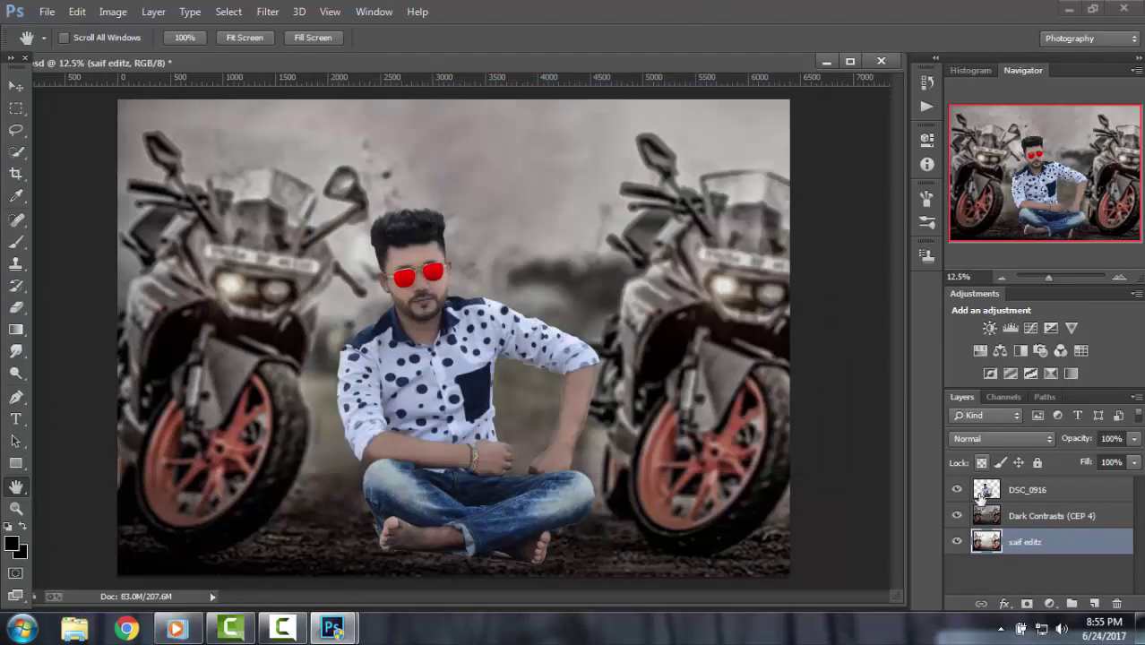
{"action": "left_click", "coordinate": [957, 516]}
{"action": "left_click", "coordinate": [1034, 524]}
{"action": "left_click", "coordinate": [268, 12]}
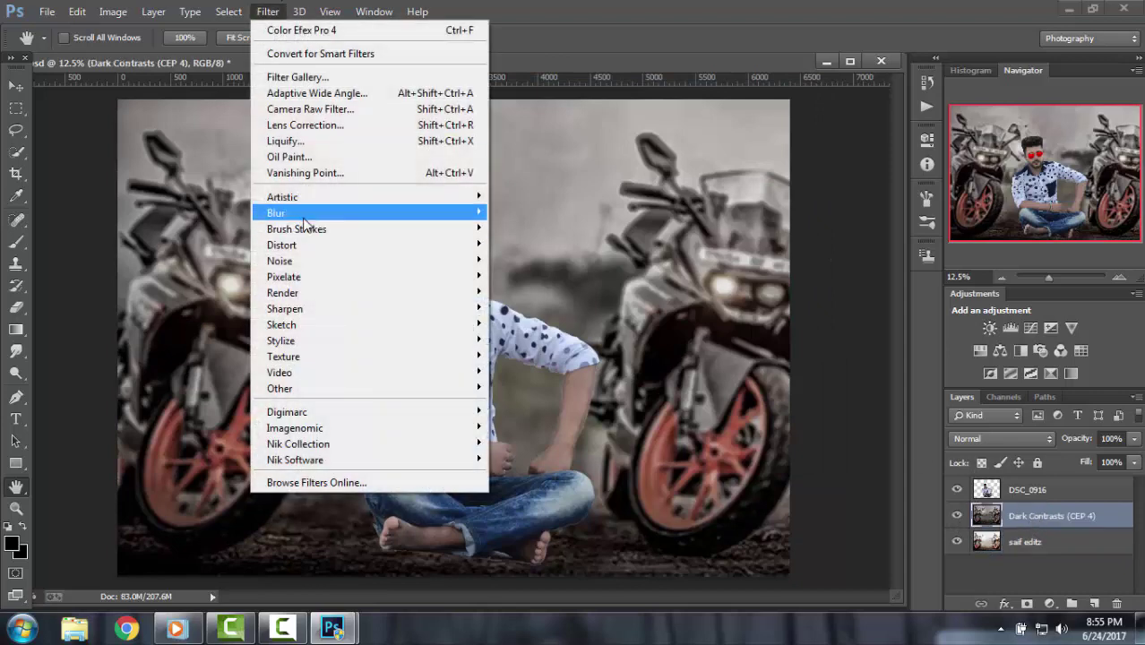
{"action": "mouse_move", "coordinate": [276, 213]}
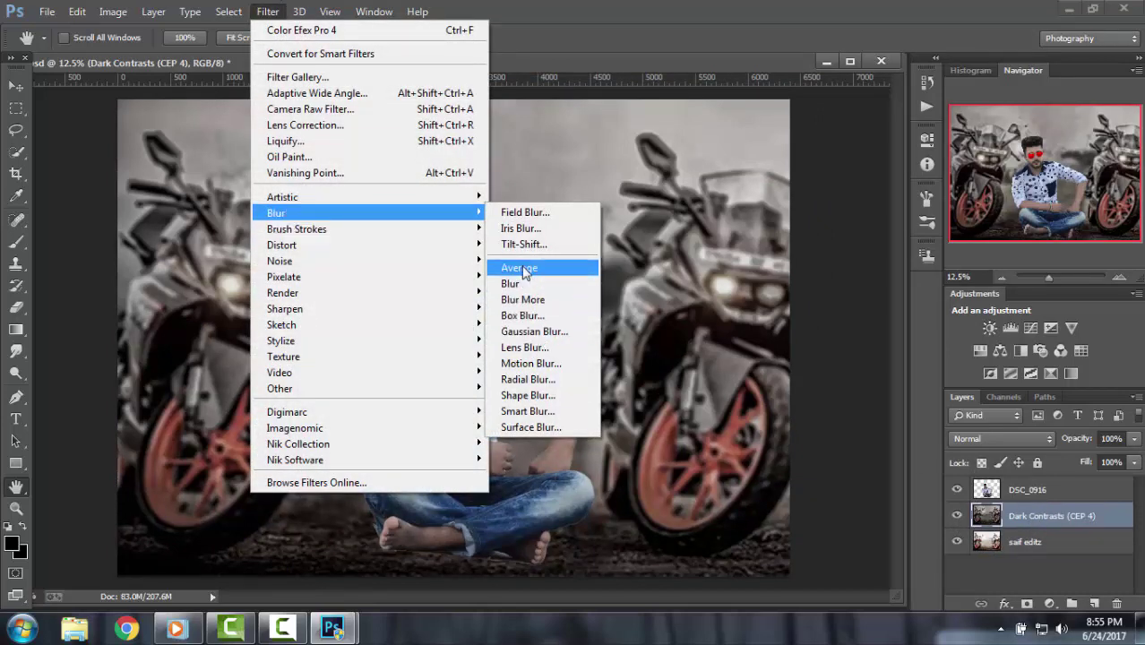
Tilt-shift blur the Dark Contrasts layer at about 74 px, focus band lowered to the ground.
{"action": "left_click", "coordinate": [547, 245]}
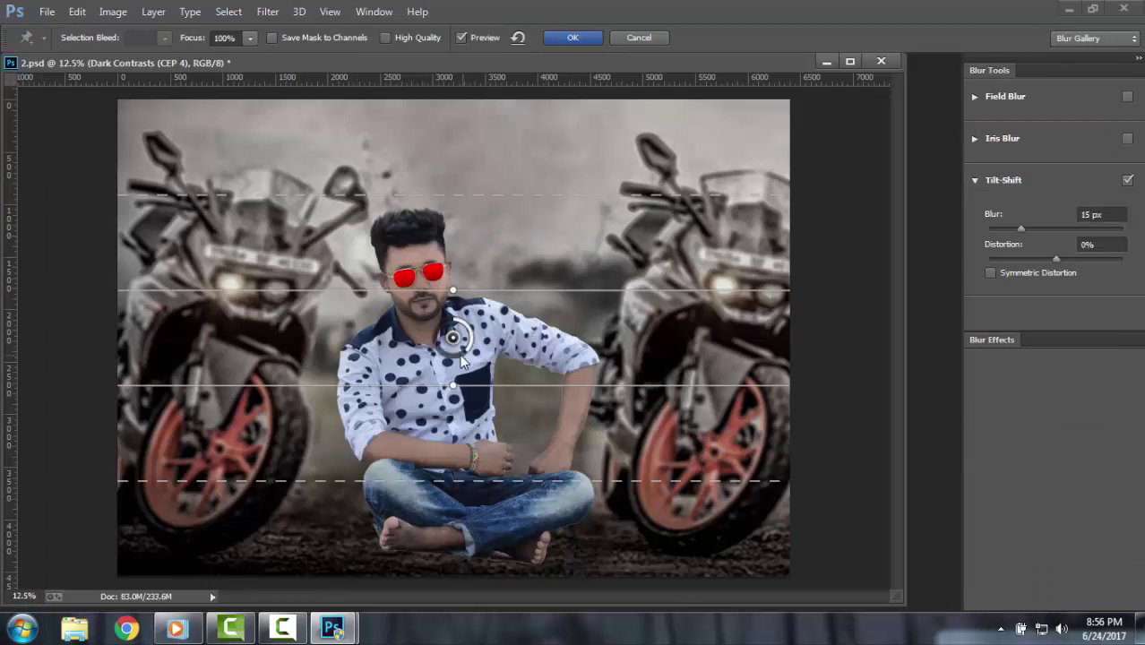
{"action": "left_click_drag", "start_coordinate": [461, 356], "coordinate": [447, 609]}
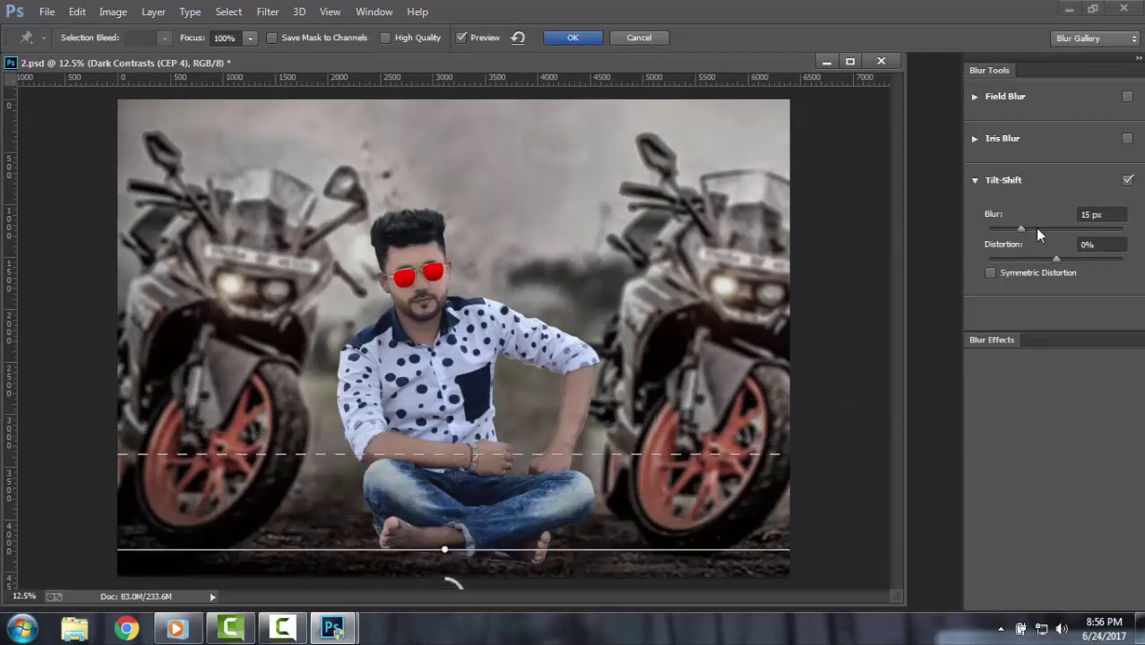
{"action": "left_click_drag", "start_coordinate": [1037, 229], "coordinate": [1070, 229]}
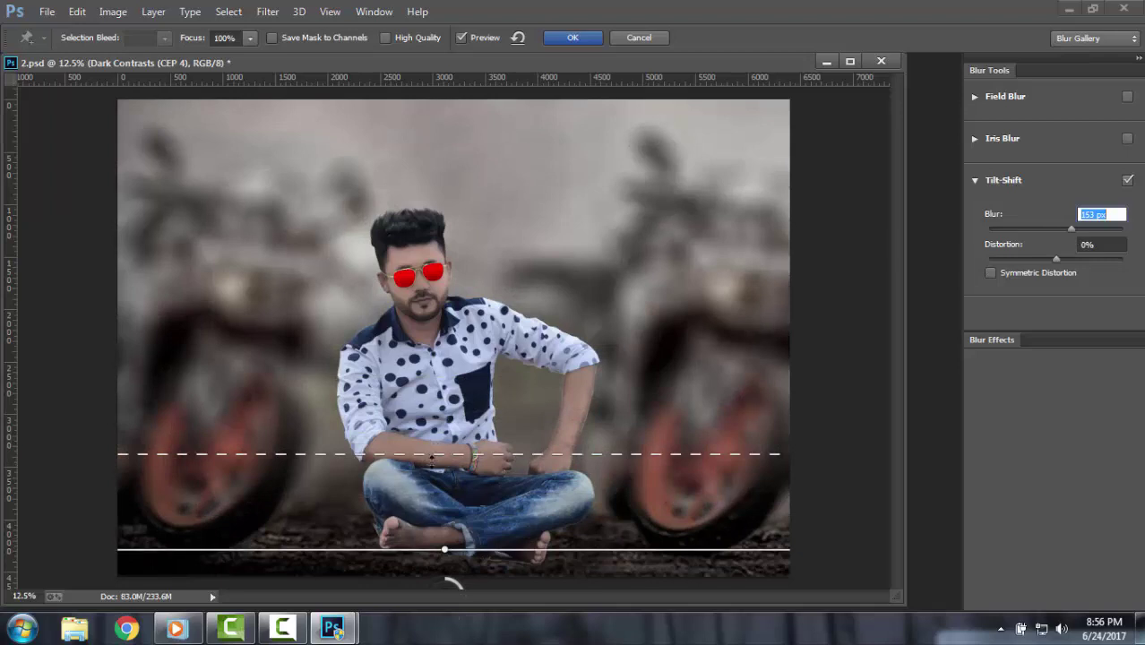
{"action": "left_click_drag", "start_coordinate": [431, 454], "coordinate": [433, 480]}
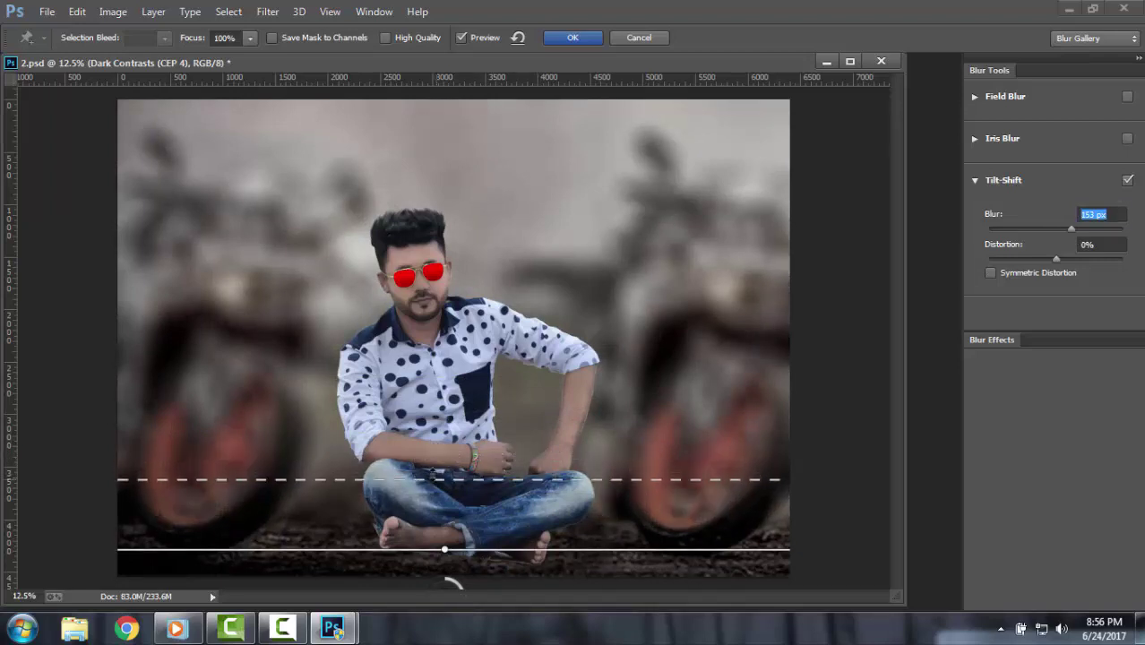
{"action": "left_click_drag", "start_coordinate": [1071, 228], "coordinate": [1052, 236]}
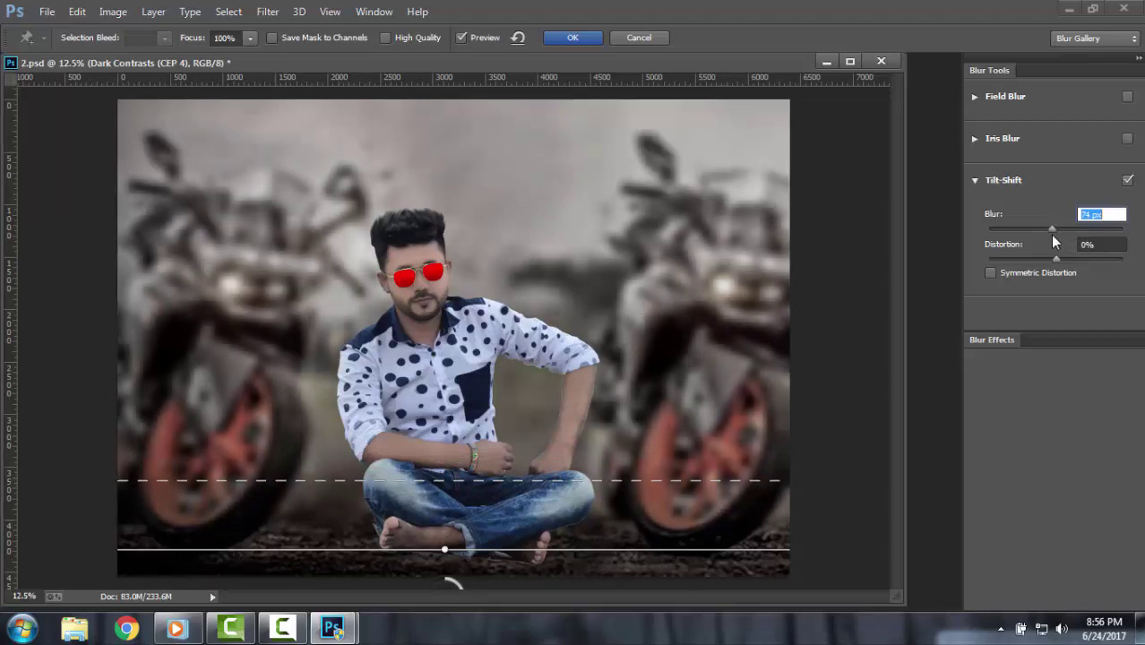
{"action": "left_click", "coordinate": [576, 36]}
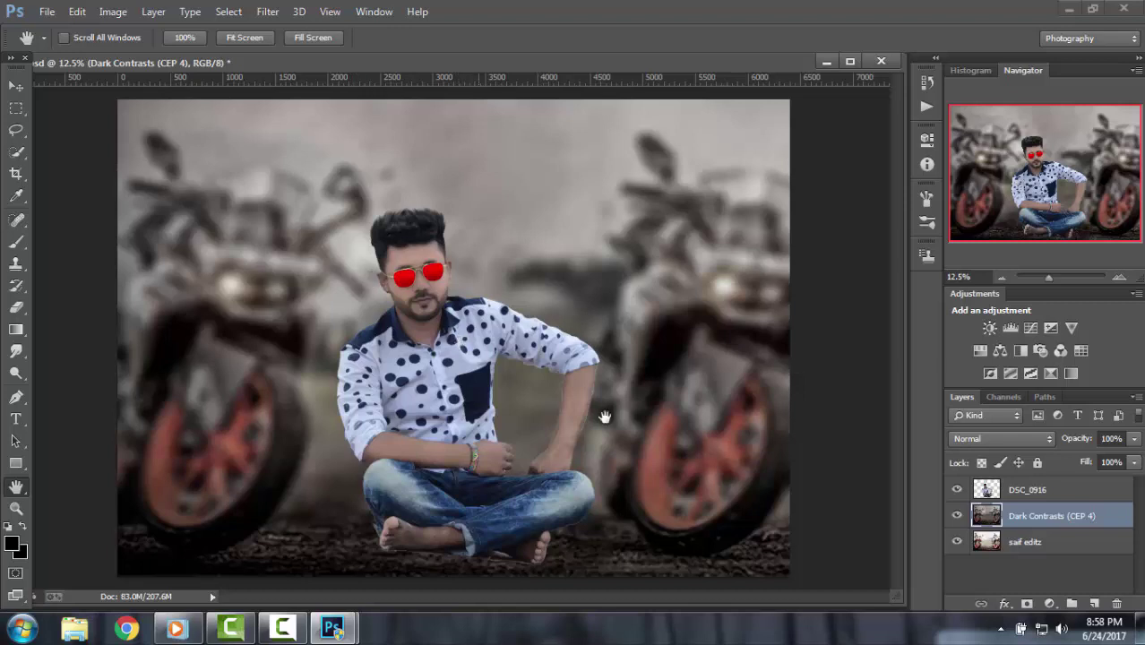
Select the DSC_0916 man layer and launch Color Efex Pro 4 on it.
{"action": "left_click", "coordinate": [1029, 489]}
{"action": "left_click", "coordinate": [267, 12]}
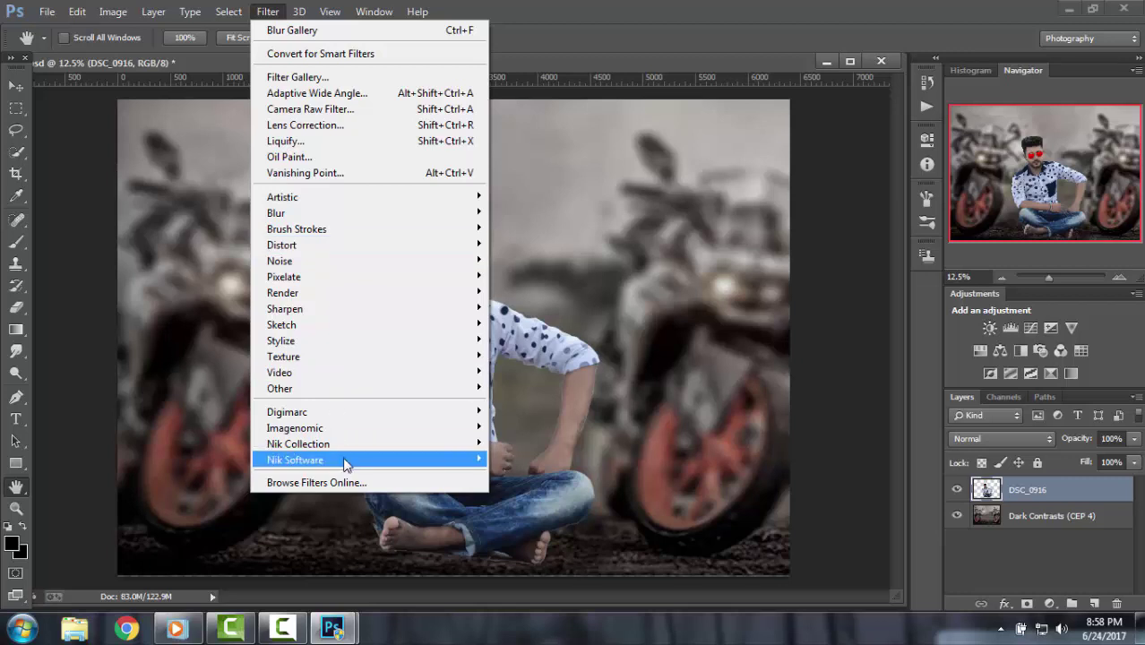
{"action": "mouse_move", "coordinate": [296, 460]}
{"action": "left_click", "coordinate": [984, 549]}
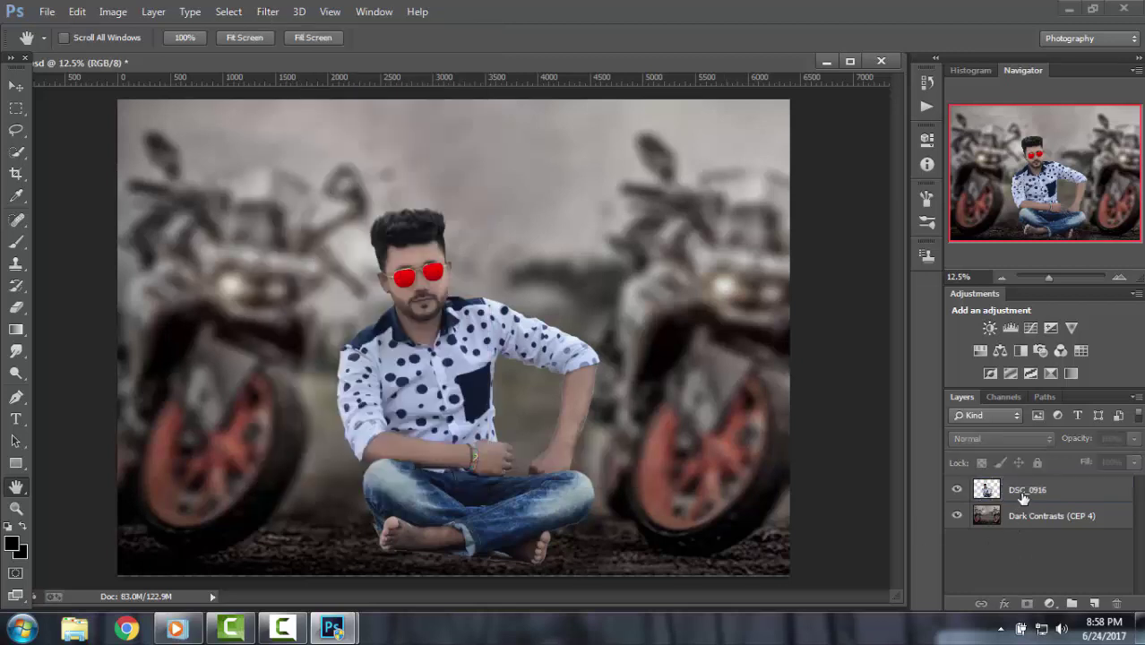
{"action": "left_click", "coordinate": [1022, 493]}
{"action": "left_click", "coordinate": [267, 11]}
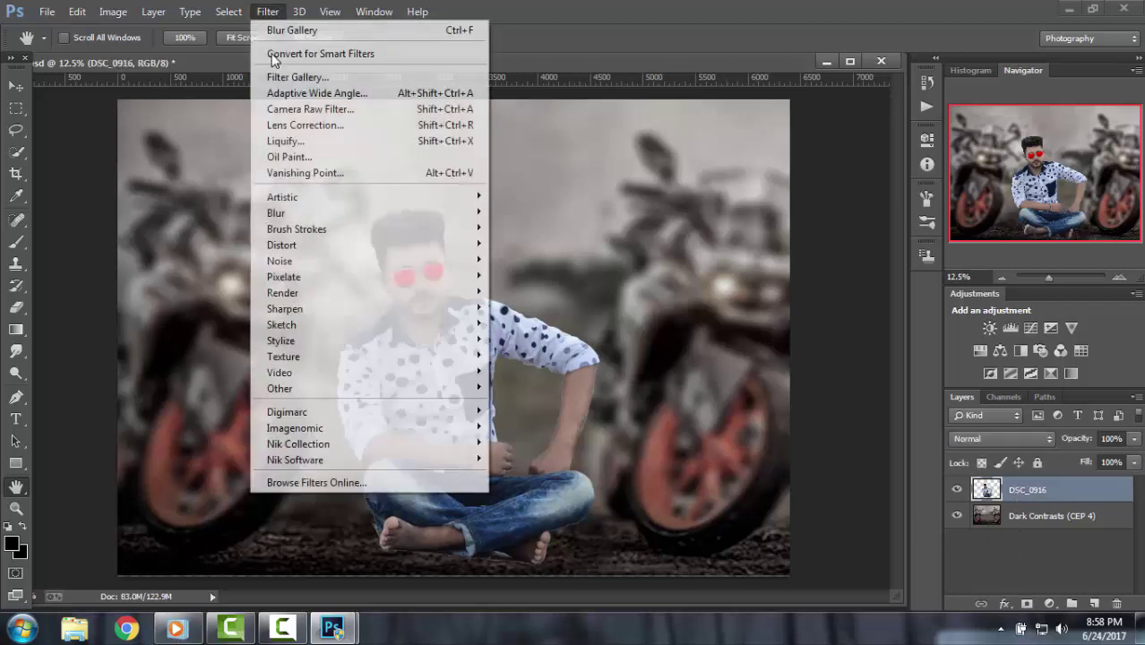
{"action": "mouse_move", "coordinate": [299, 444]}
{"action": "left_click", "coordinate": [531, 435]}
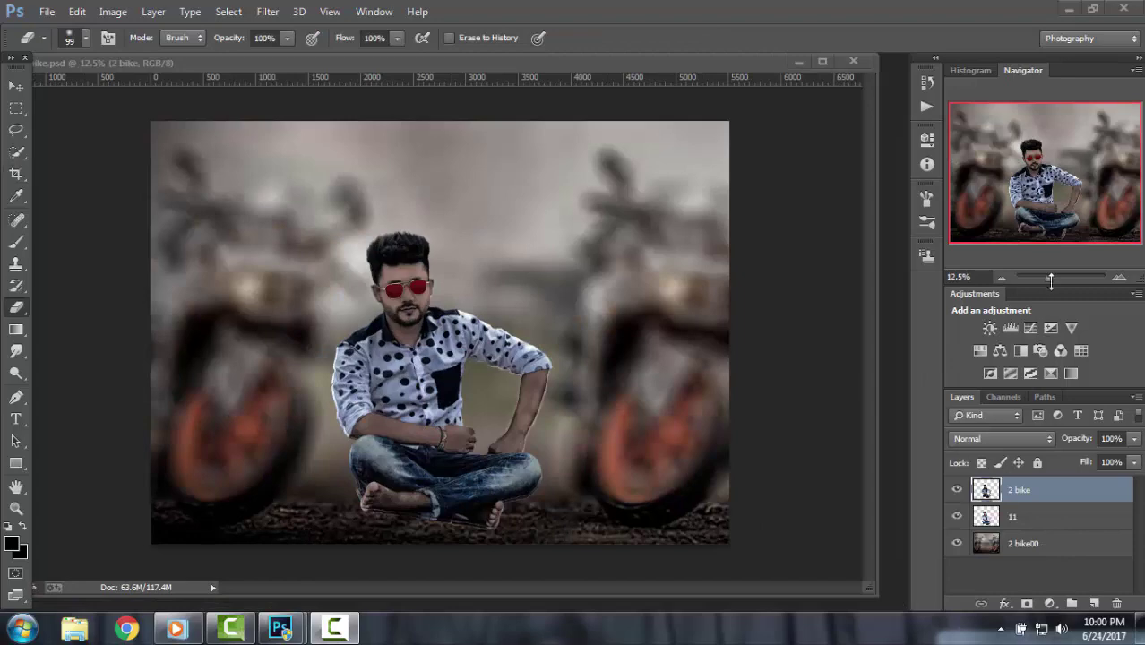
Zoom in and erase the 2 bike layer over the glasses to restore the red lenses.
{"action": "left_click_drag", "start_coordinate": [1045, 274], "coordinate": [1056, 278]}
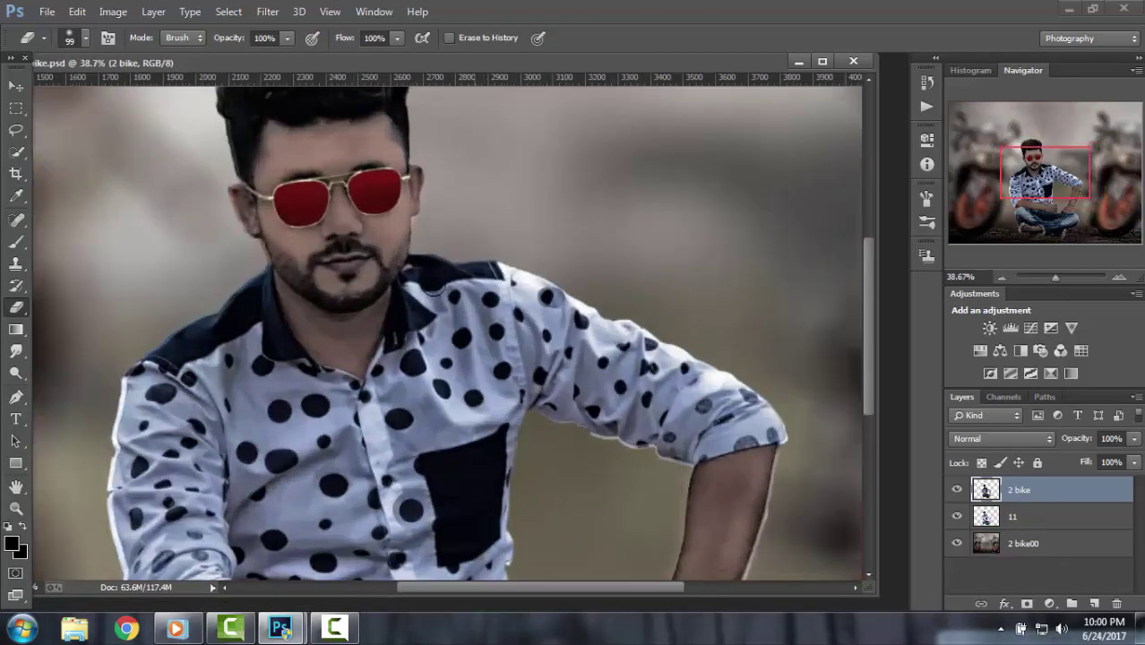
{"action": "scroll", "coordinate": [433, 287], "scroll_direction": "up", "scroll_amount": 3}
{"action": "scroll", "coordinate": [421, 277], "scroll_direction": "up", "scroll_amount": 2}
{"action": "left_click", "coordinate": [327, 345]}
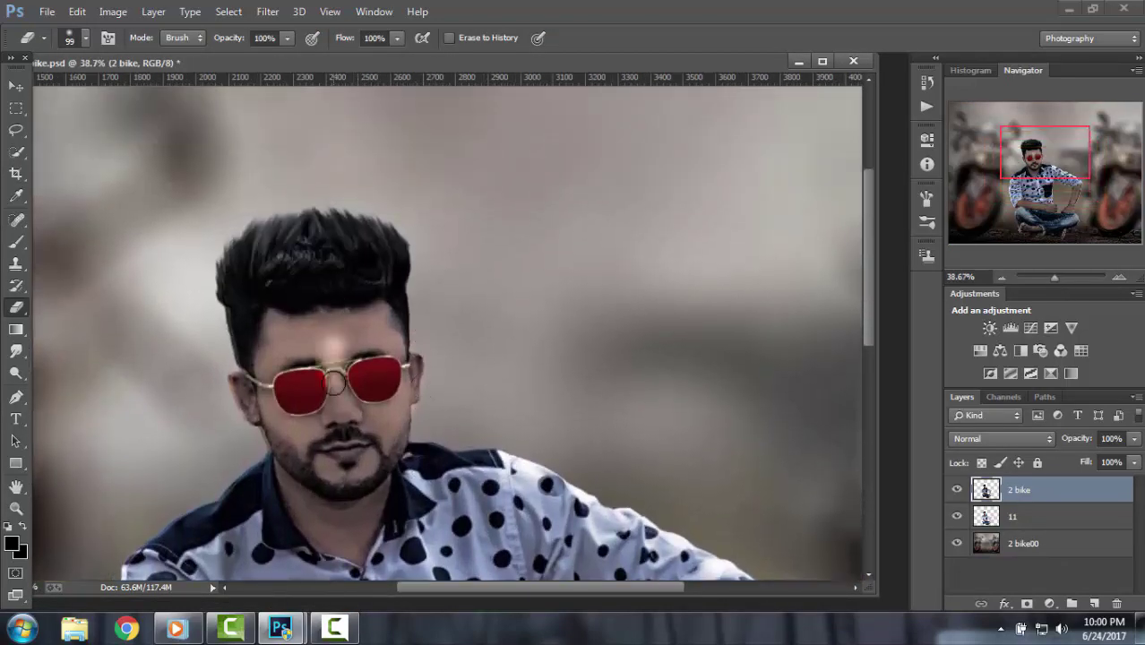
{"action": "mouse_move", "coordinate": [328, 385]}
{"action": "left_mouse_down"}
{"action": "mouse_move", "coordinate": [224, 394]}
{"action": "mouse_move", "coordinate": [269, 423]}
{"action": "mouse_move", "coordinate": [272, 338]}
{"action": "mouse_move", "coordinate": [385, 318]}
{"action": "mouse_move", "coordinate": [338, 362]}
{"action": "mouse_move", "coordinate": [362, 377]}
{"action": "mouse_move", "coordinate": [380, 345]}
{"action": "mouse_move", "coordinate": [420, 363]}
{"action": "mouse_move", "coordinate": [435, 396]}
{"action": "mouse_move", "coordinate": [277, 408]}
{"action": "mouse_move", "coordinate": [269, 434]}
{"action": "mouse_move", "coordinate": [292, 443]}
{"action": "mouse_move", "coordinate": [303, 478]}
{"action": "mouse_move", "coordinate": [300, 412]}
{"action": "mouse_move", "coordinate": [394, 426]}
{"action": "mouse_move", "coordinate": [358, 472]}
{"action": "mouse_move", "coordinate": [282, 461]}
{"action": "mouse_move", "coordinate": [321, 524]}
{"action": "mouse_move", "coordinate": [346, 536]}
{"action": "mouse_move", "coordinate": [319, 536]}
{"action": "mouse_move", "coordinate": [371, 470]}
{"action": "mouse_move", "coordinate": [354, 542]}
{"action": "mouse_move", "coordinate": [372, 491]}
{"action": "left_mouse_up"}
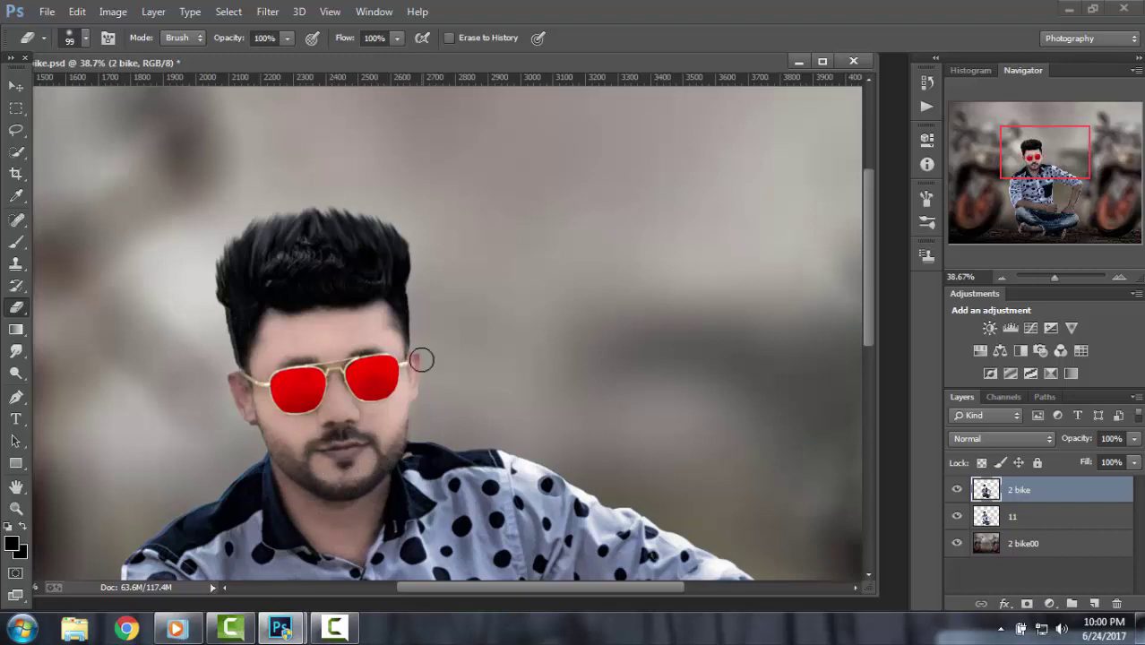
{"action": "scroll", "coordinate": [375, 392], "scroll_direction": "down", "scroll_amount": 3}
{"action": "scroll", "coordinate": [374, 391], "scroll_direction": "down", "scroll_amount": 2}
{"action": "scroll", "coordinate": [375, 391], "scroll_direction": "down", "scroll_amount": 3}
{"action": "mouse_move", "coordinate": [332, 440]}
{"action": "left_mouse_down"}
{"action": "mouse_move", "coordinate": [358, 466]}
{"action": "mouse_move", "coordinate": [216, 424]}
{"action": "mouse_move", "coordinate": [183, 465]}
{"action": "mouse_move", "coordinate": [228, 452]}
{"action": "mouse_move", "coordinate": [224, 419]}
{"action": "mouse_move", "coordinate": [394, 462]}
{"action": "mouse_move", "coordinate": [536, 461]}
{"action": "mouse_move", "coordinate": [547, 484]}
{"action": "mouse_move", "coordinate": [537, 457]}
{"action": "mouse_move", "coordinate": [548, 506]}
{"action": "mouse_move", "coordinate": [520, 518]}
{"action": "mouse_move", "coordinate": [466, 498]}
{"action": "mouse_move", "coordinate": [305, 477]}
{"action": "mouse_move", "coordinate": [255, 457]}
{"action": "mouse_move", "coordinate": [324, 484]}
{"action": "mouse_move", "coordinate": [257, 461]}
{"action": "left_mouse_up"}
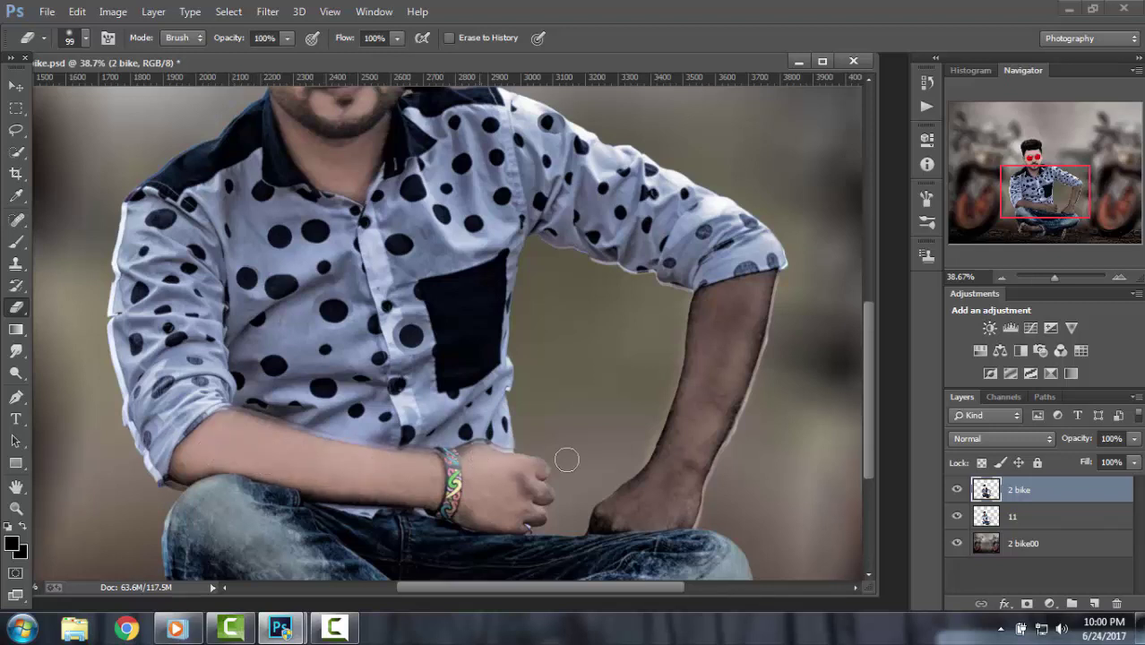
Erase the 2 bike layer down the forearm to reveal the lighter skin.
{"action": "mouse_move", "coordinate": [739, 371]}
{"action": "left_mouse_down"}
{"action": "mouse_move", "coordinate": [788, 324]}
{"action": "mouse_move", "coordinate": [708, 287]}
{"action": "mouse_move", "coordinate": [774, 290]}
{"action": "left_mouse_up"}
{"action": "mouse_move", "coordinate": [800, 345]}
{"action": "left_mouse_down"}
{"action": "mouse_move", "coordinate": [662, 466]}
{"action": "mouse_move", "coordinate": [645, 506]}
{"action": "mouse_move", "coordinate": [609, 518]}
{"action": "mouse_move", "coordinate": [681, 520]}
{"action": "mouse_move", "coordinate": [600, 511]}
{"action": "mouse_move", "coordinate": [650, 518]}
{"action": "left_mouse_up"}
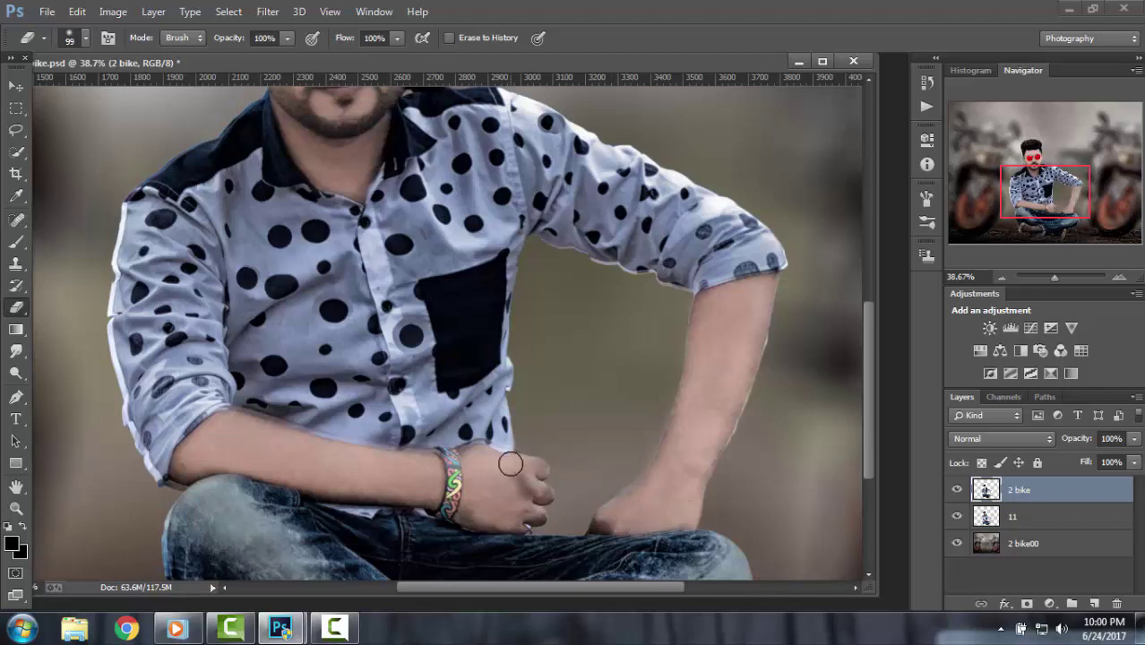
{"action": "scroll", "coordinate": [551, 455], "scroll_direction": "up", "scroll_amount": 2}
{"action": "scroll", "coordinate": [538, 457], "scroll_direction": "down", "scroll_amount": 5}
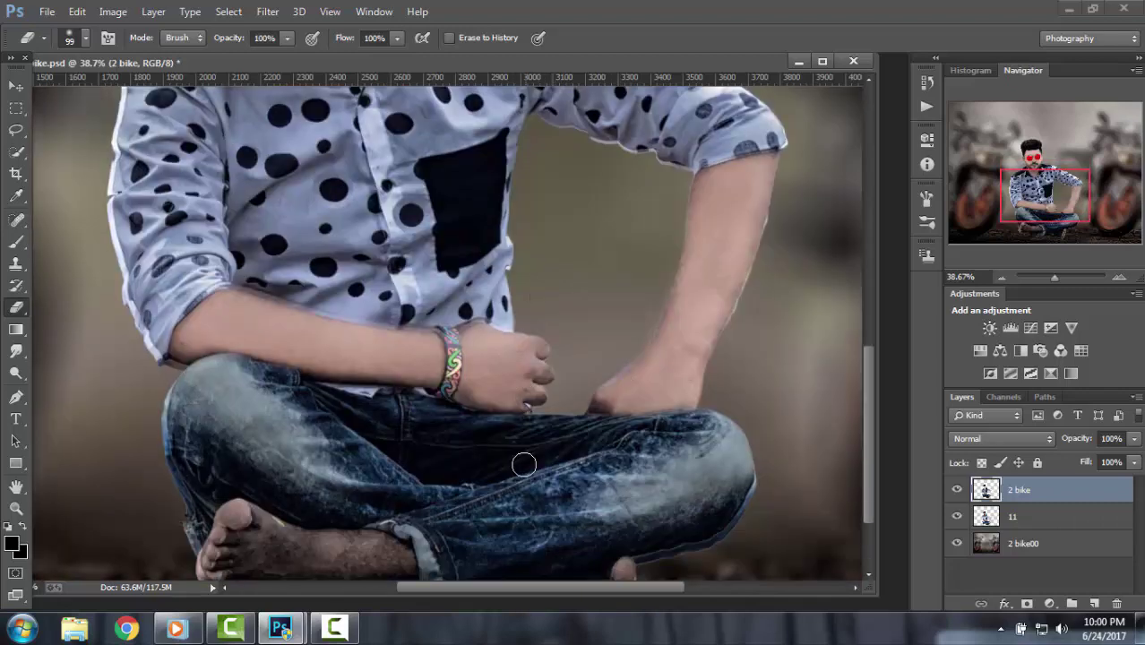
{"action": "scroll", "coordinate": [524, 462], "scroll_direction": "down", "scroll_amount": 3}
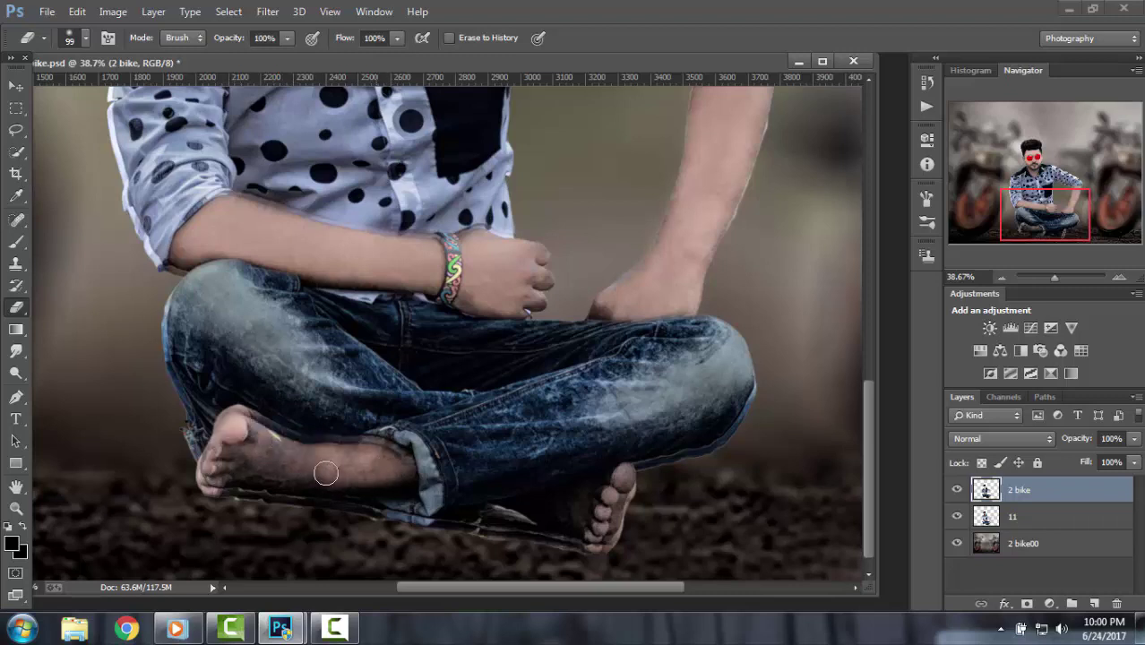
Hide 2 bike and erase leftover shirt fringe along layer 11's left sleeve.
{"action": "left_click", "coordinate": [959, 491]}
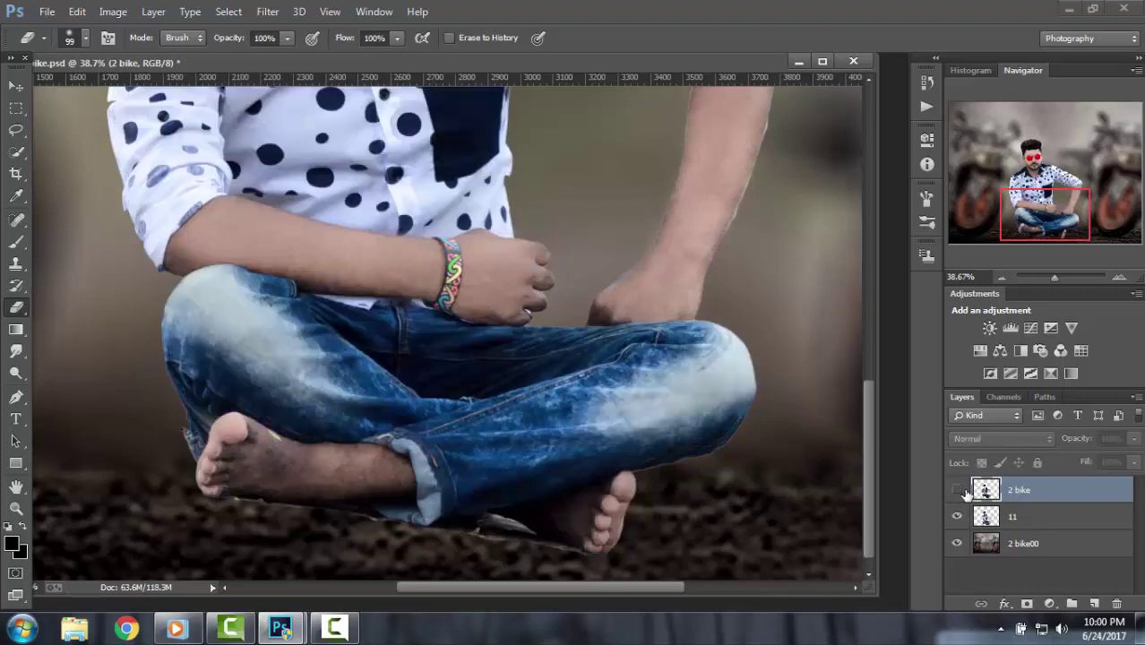
{"action": "scroll", "coordinate": [710, 490], "scroll_direction": "up", "scroll_amount": 3}
{"action": "scroll", "coordinate": [710, 490], "scroll_direction": "up", "scroll_amount": 2}
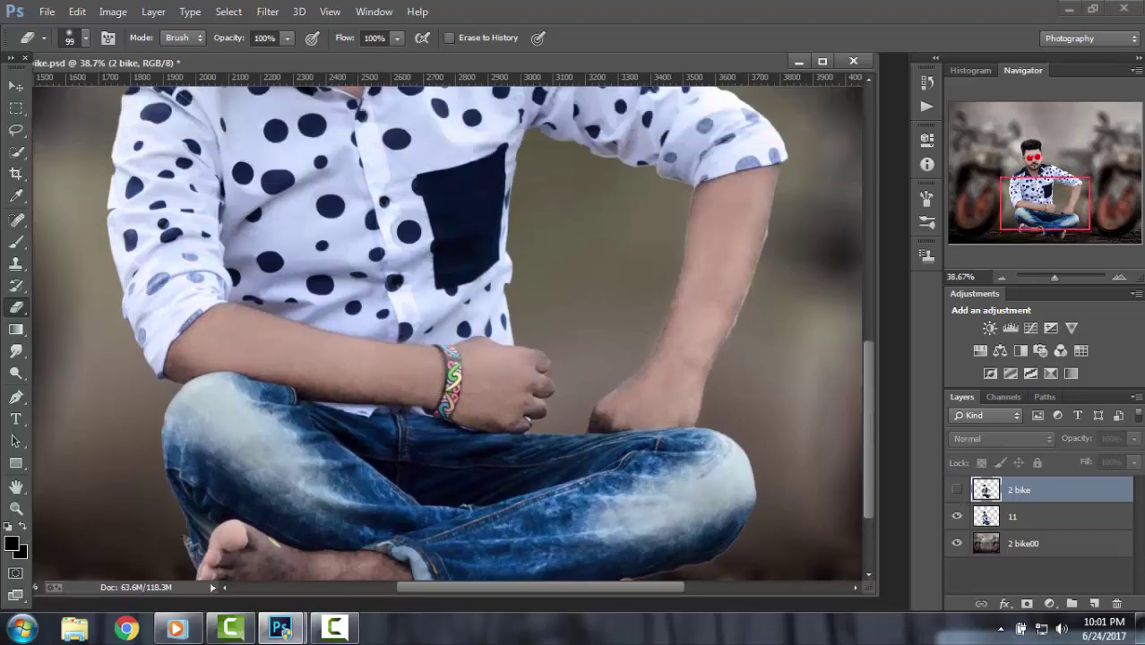
{"action": "left_click", "coordinate": [1070, 527]}
{"action": "scroll", "coordinate": [656, 353], "scroll_direction": "up", "scroll_amount": 5}
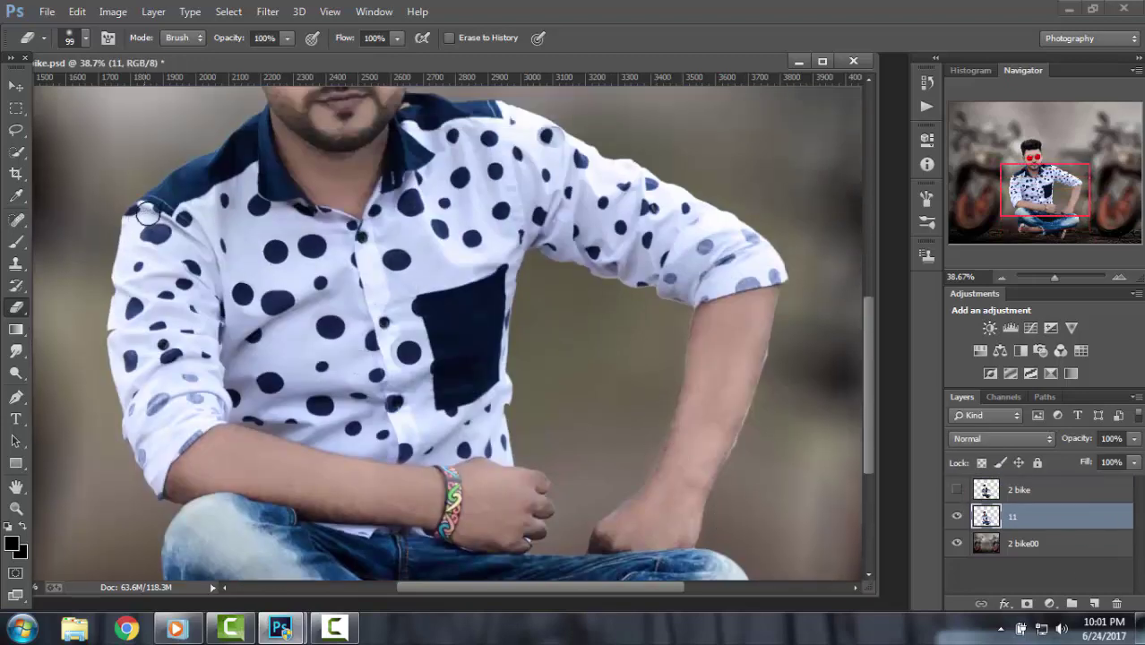
{"action": "left_click_drag", "start_coordinate": [147, 213], "coordinate": [143, 475]}
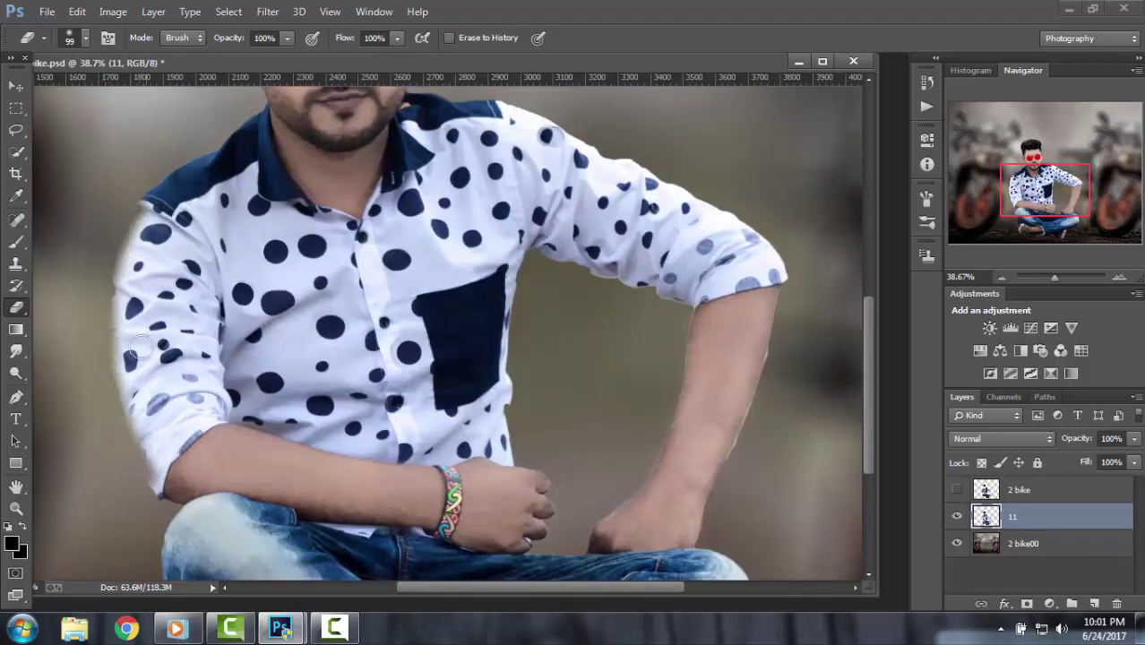
{"action": "left_click_drag", "start_coordinate": [140, 348], "coordinate": [168, 174]}
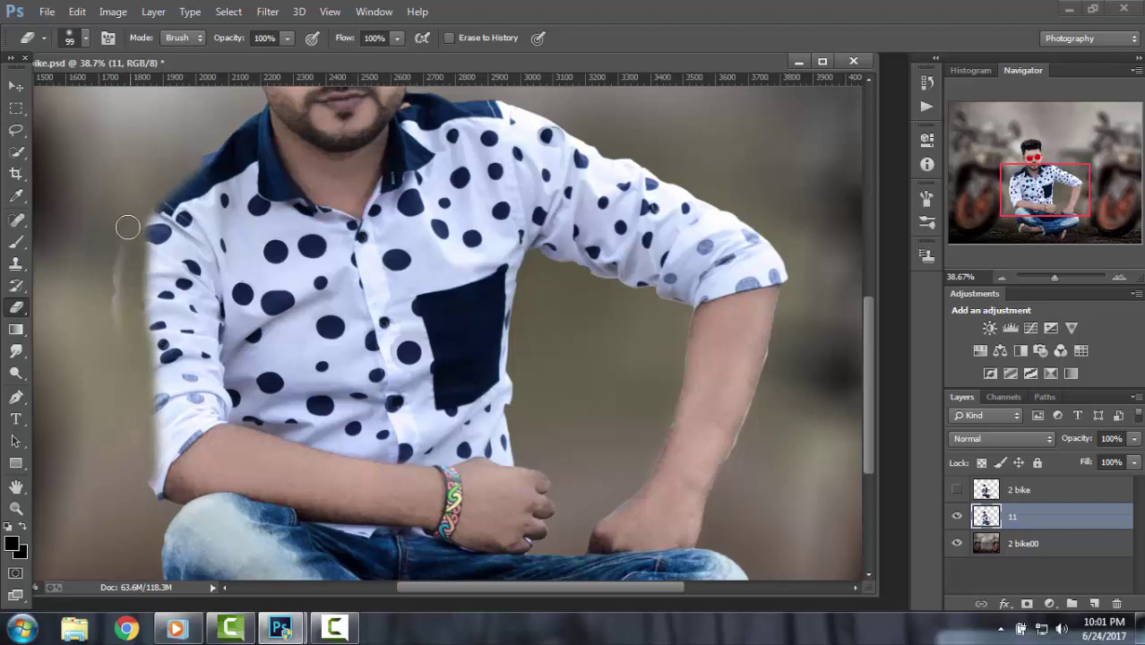
{"action": "left_click_drag", "start_coordinate": [128, 227], "coordinate": [110, 319]}
Show 2 bike again and clean the fringe under the right sleeve, undoing one stroke.
{"action": "left_click", "coordinate": [954, 488]}
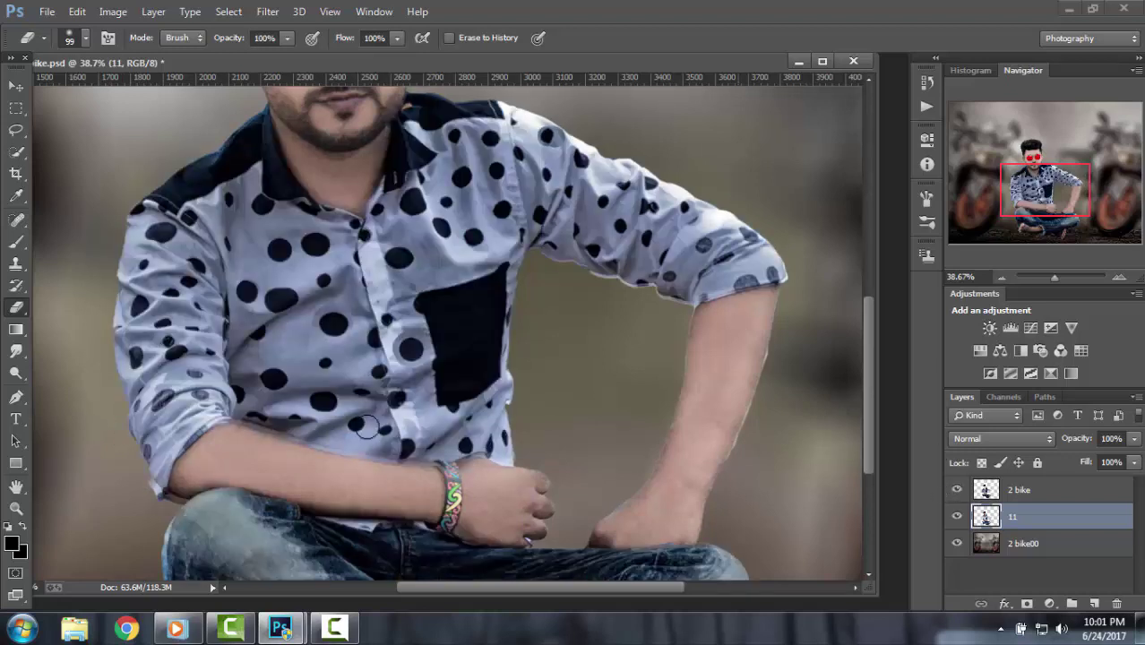
{"action": "scroll", "coordinate": [484, 349], "scroll_direction": "up", "scroll_amount": 1}
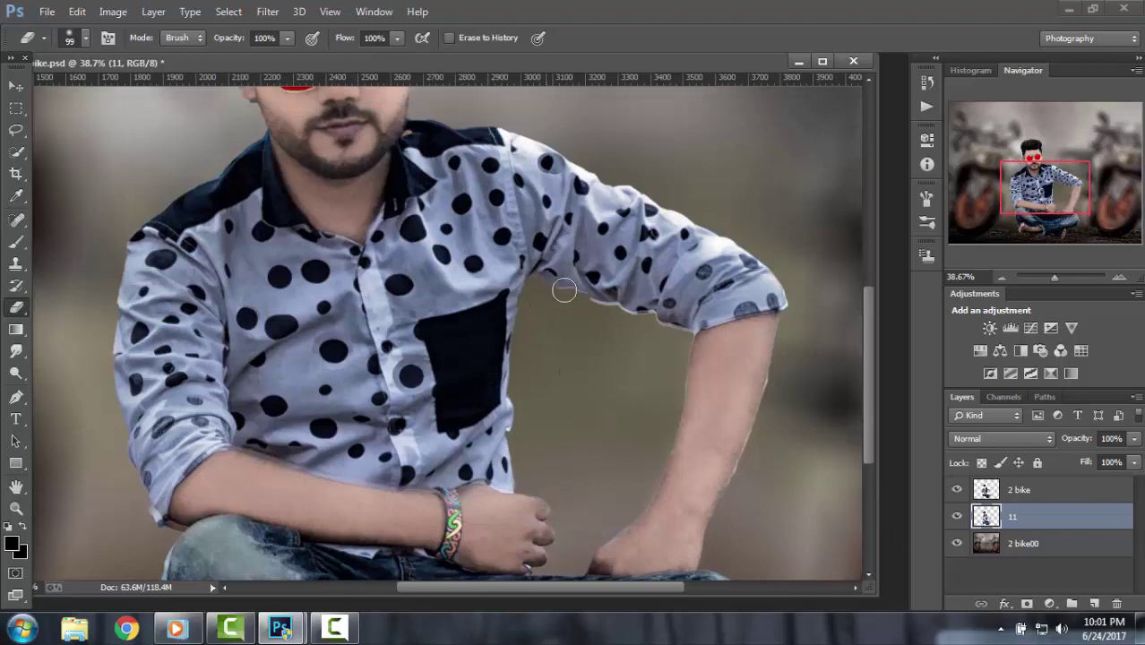
{"action": "left_click_drag", "start_coordinate": [564, 289], "coordinate": [654, 313]}
{"action": "left_click_drag", "start_coordinate": [787, 314], "coordinate": [761, 388]}
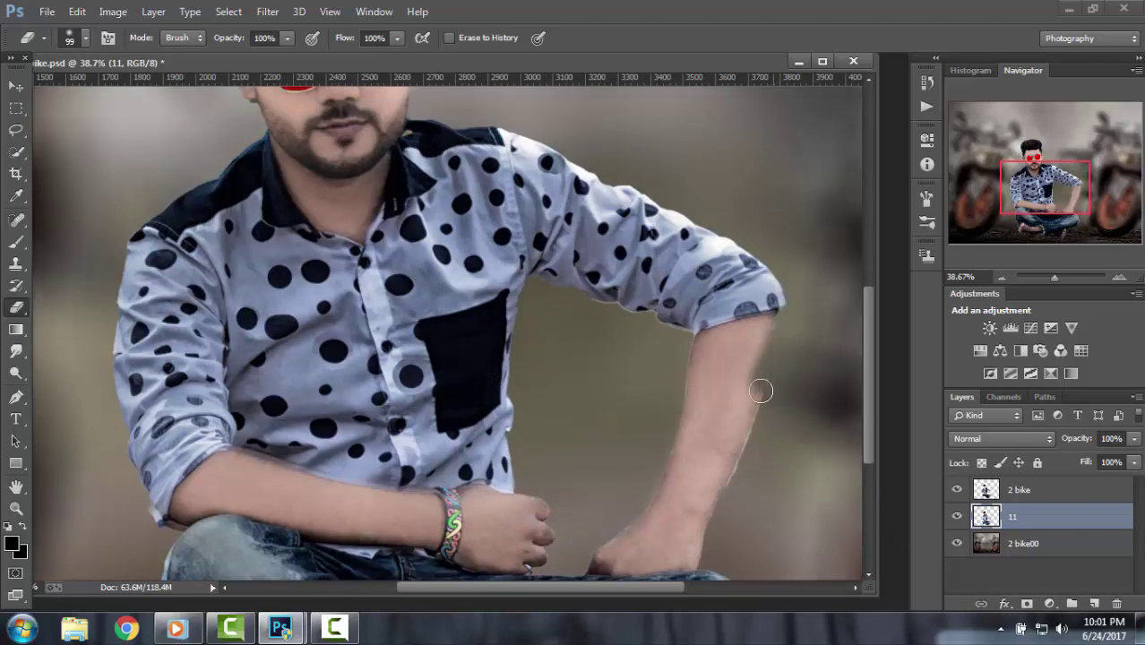
{"action": "left_click", "coordinate": [77, 12]}
{"action": "left_click", "coordinate": [141, 42]}
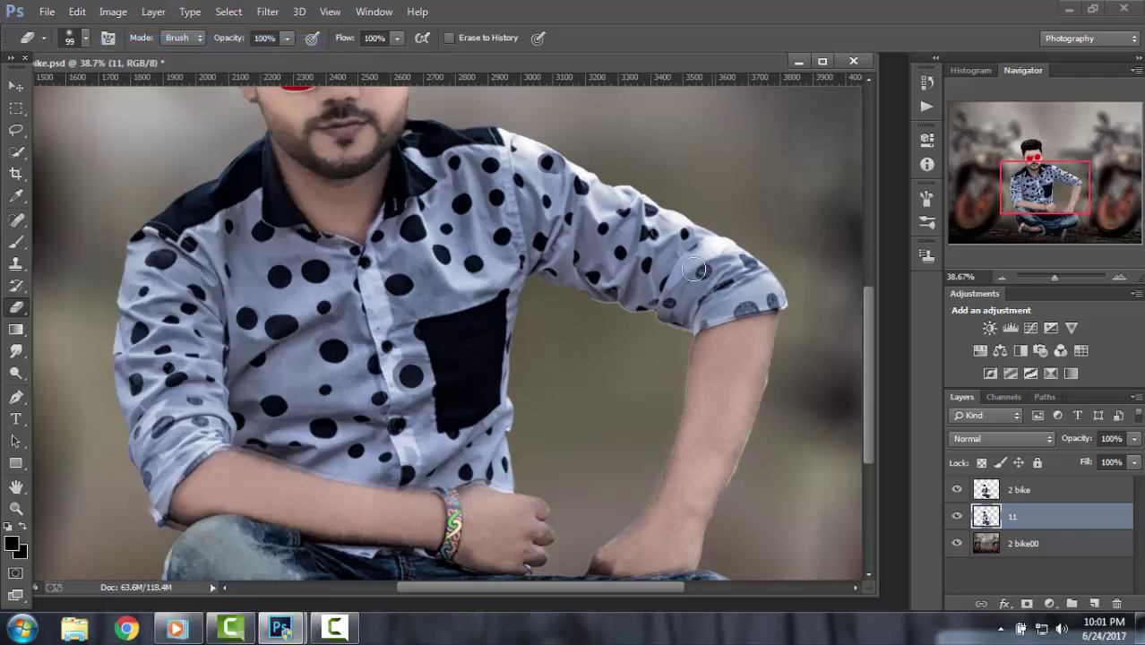
{"action": "scroll", "coordinate": [325, 258], "scroll_direction": "down", "scroll_amount": 3}
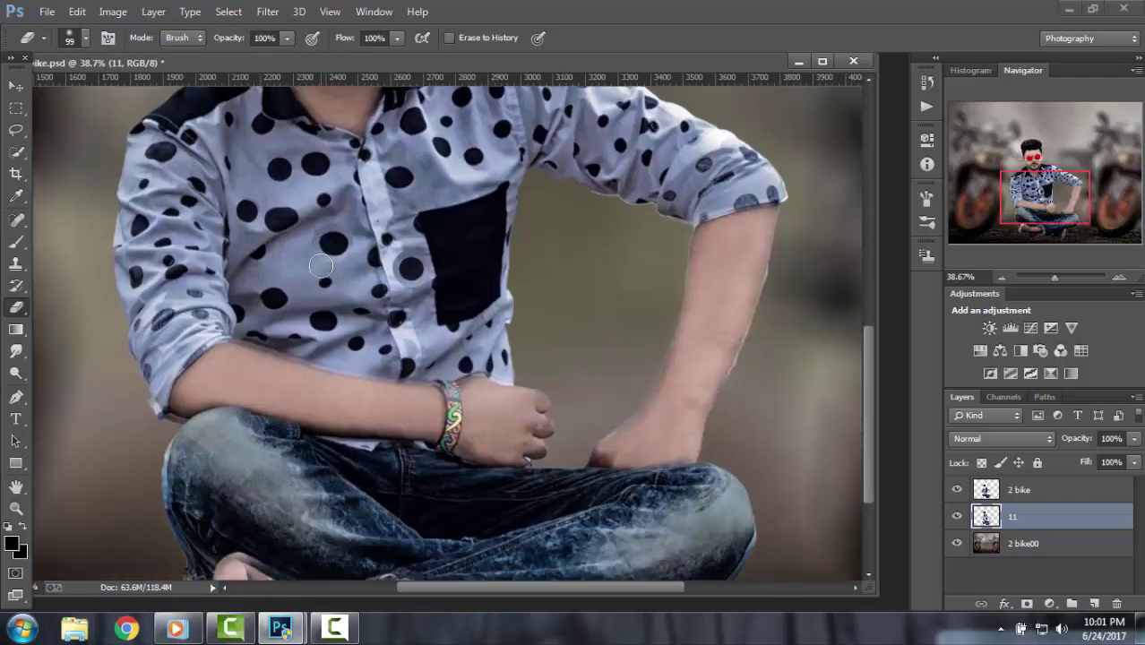
{"action": "scroll", "coordinate": [102, 320], "scroll_direction": "down", "scroll_amount": 3}
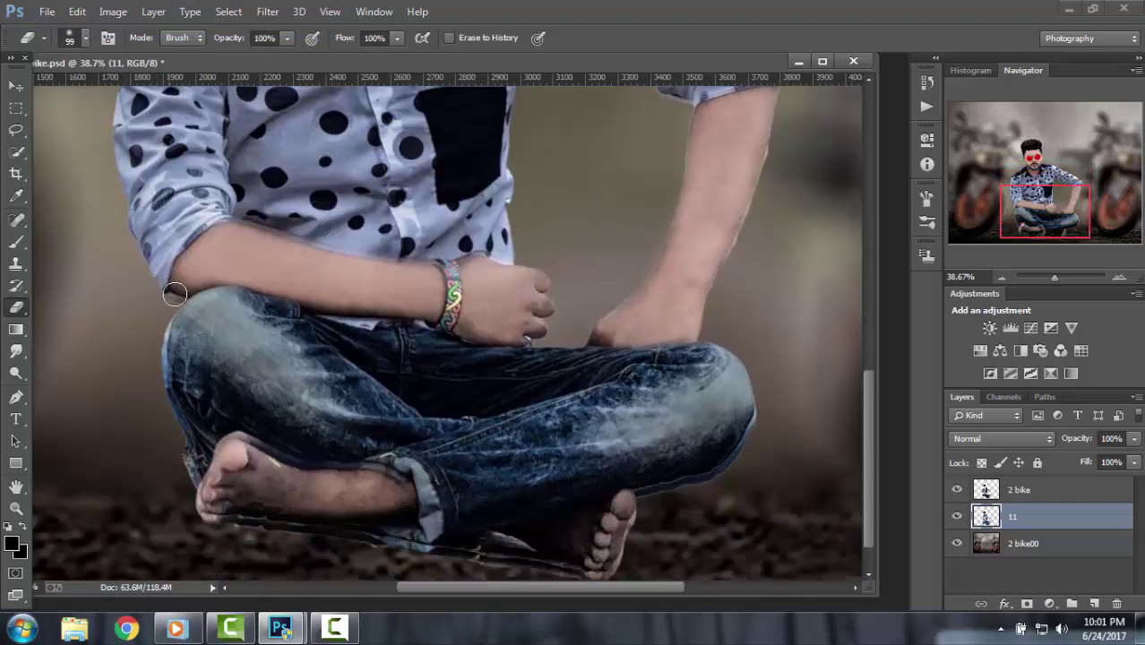
Trim the light fringe along the jeans' left and bottom edges and the hair.
{"action": "mouse_move", "coordinate": [174, 308]}
{"action": "left_mouse_down"}
{"action": "mouse_move", "coordinate": [164, 358]}
{"action": "mouse_move", "coordinate": [192, 467]}
{"action": "mouse_move", "coordinate": [185, 495]}
{"action": "left_mouse_up"}
{"action": "mouse_move", "coordinate": [418, 566]}
{"action": "left_mouse_down"}
{"action": "mouse_move", "coordinate": [355, 550]}
{"action": "mouse_move", "coordinate": [504, 572]}
{"action": "left_mouse_up"}
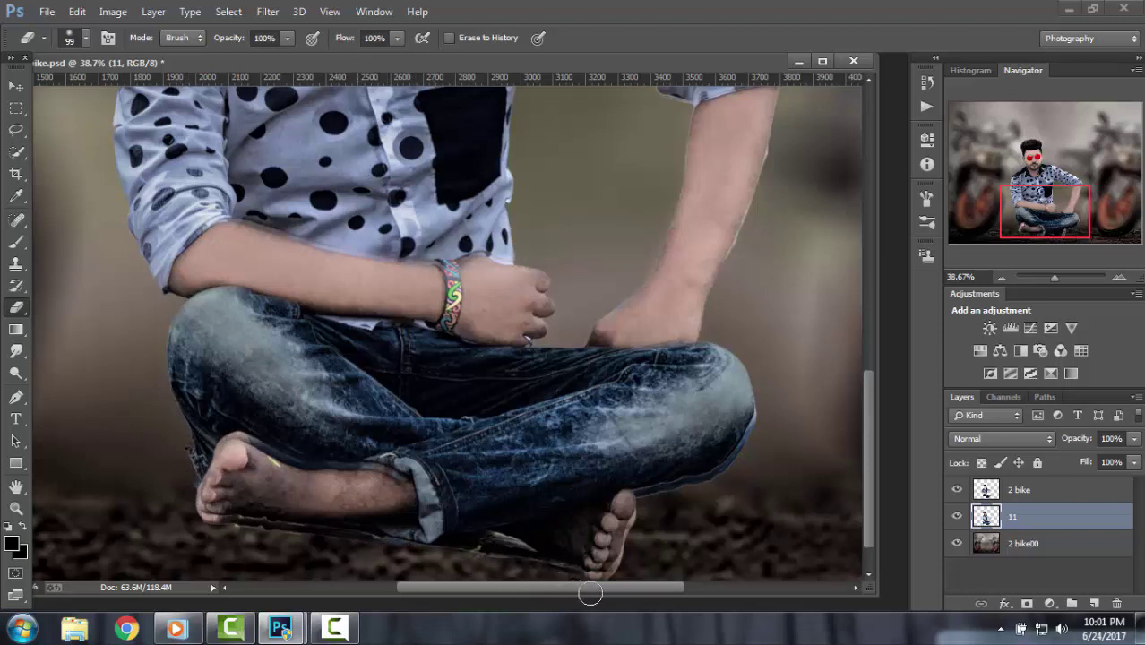
{"action": "left_click_drag", "start_coordinate": [573, 580], "coordinate": [184, 512]}
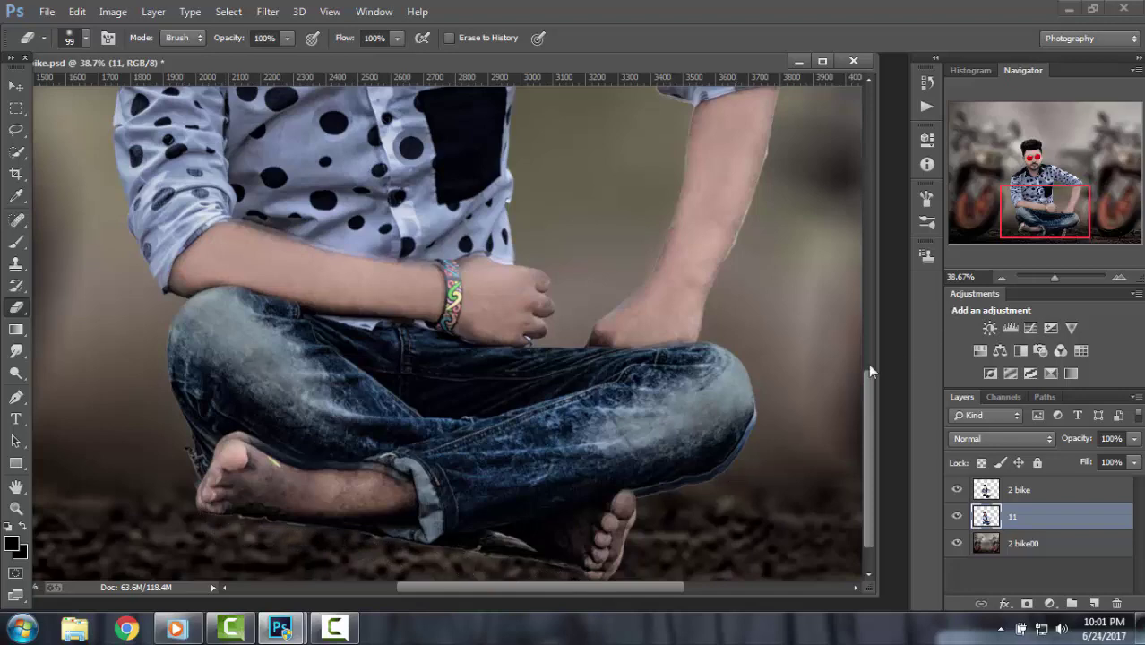
{"action": "mouse_move", "coordinate": [740, 409]}
{"action": "left_mouse_down"}
{"action": "mouse_move", "coordinate": [690, 472]}
{"action": "mouse_move", "coordinate": [659, 484]}
{"action": "left_mouse_up"}
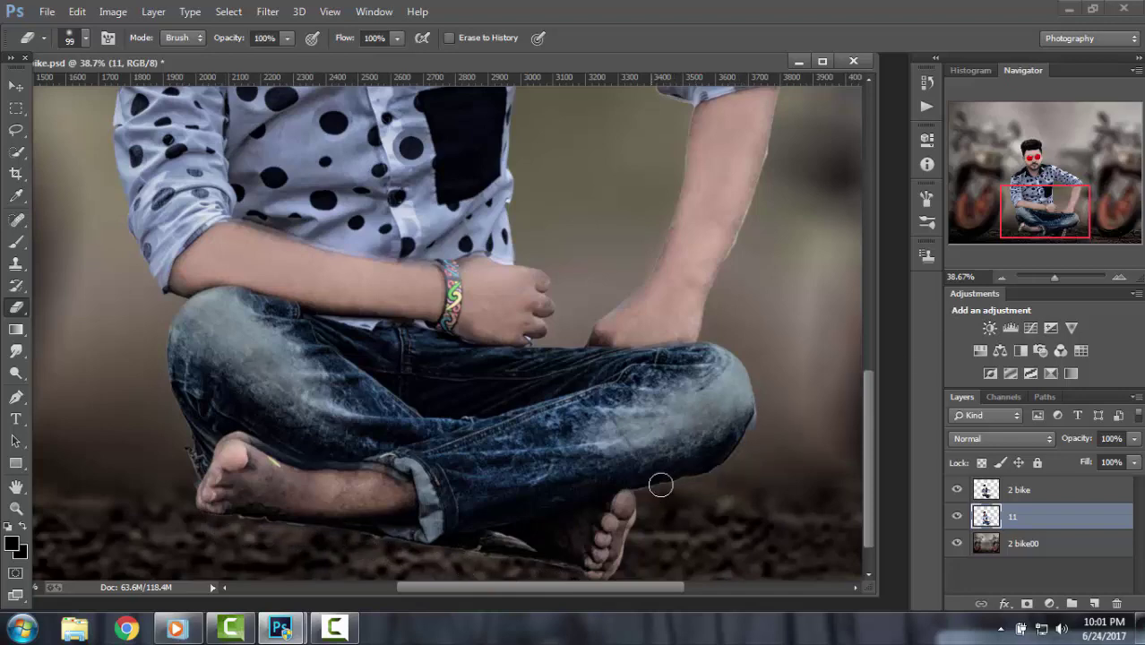
{"action": "scroll", "coordinate": [825, 346], "scroll_direction": "up", "scroll_amount": 2}
{"action": "scroll", "coordinate": [792, 314], "scroll_direction": "up", "scroll_amount": 3}
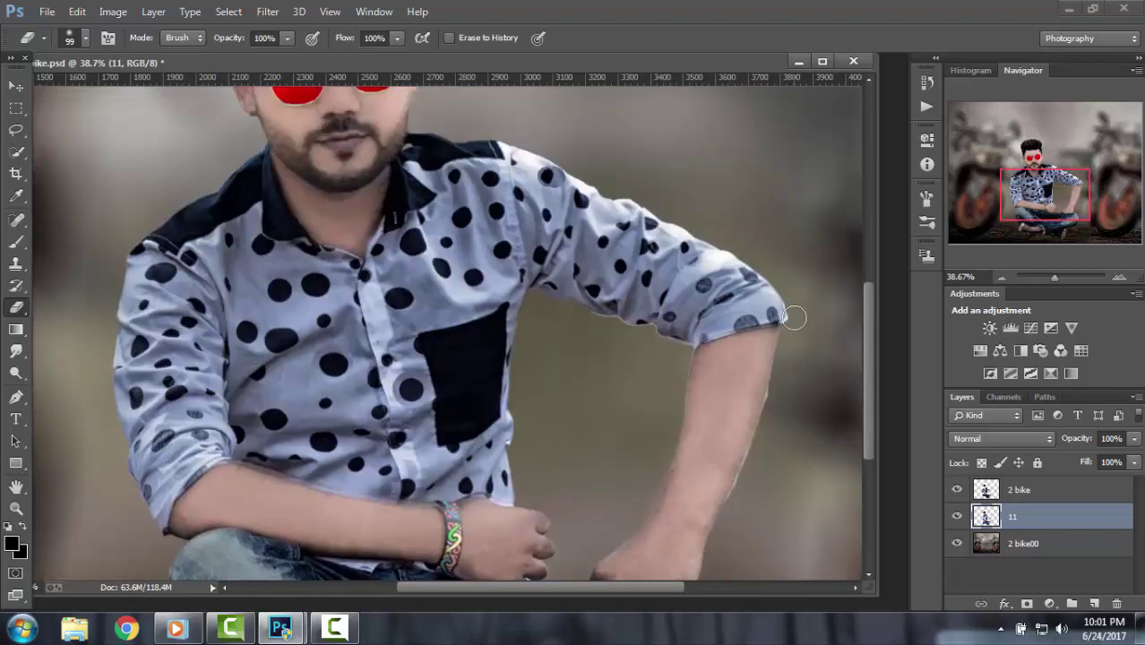
{"action": "scroll", "coordinate": [794, 317], "scroll_direction": "up", "scroll_amount": 2}
{"action": "scroll", "coordinate": [804, 324], "scroll_direction": "up", "scroll_amount": 3}
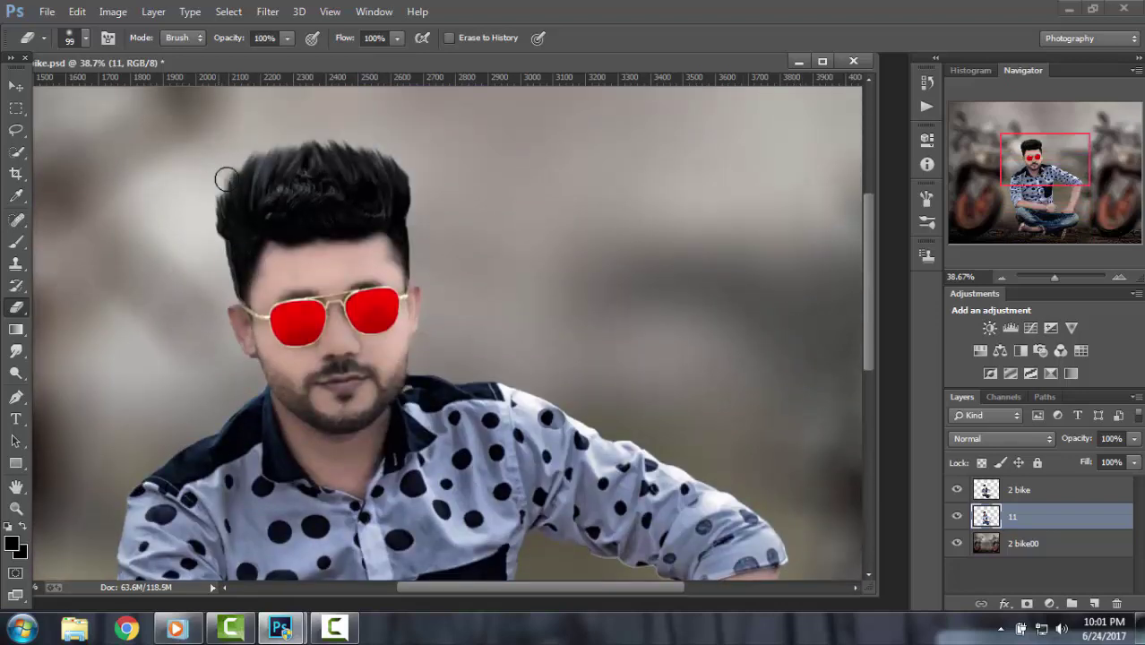
{"action": "mouse_move", "coordinate": [219, 199]}
{"action": "left_mouse_down"}
{"action": "mouse_move", "coordinate": [230, 271]}
{"action": "mouse_move", "coordinate": [221, 195]}
{"action": "left_mouse_up"}
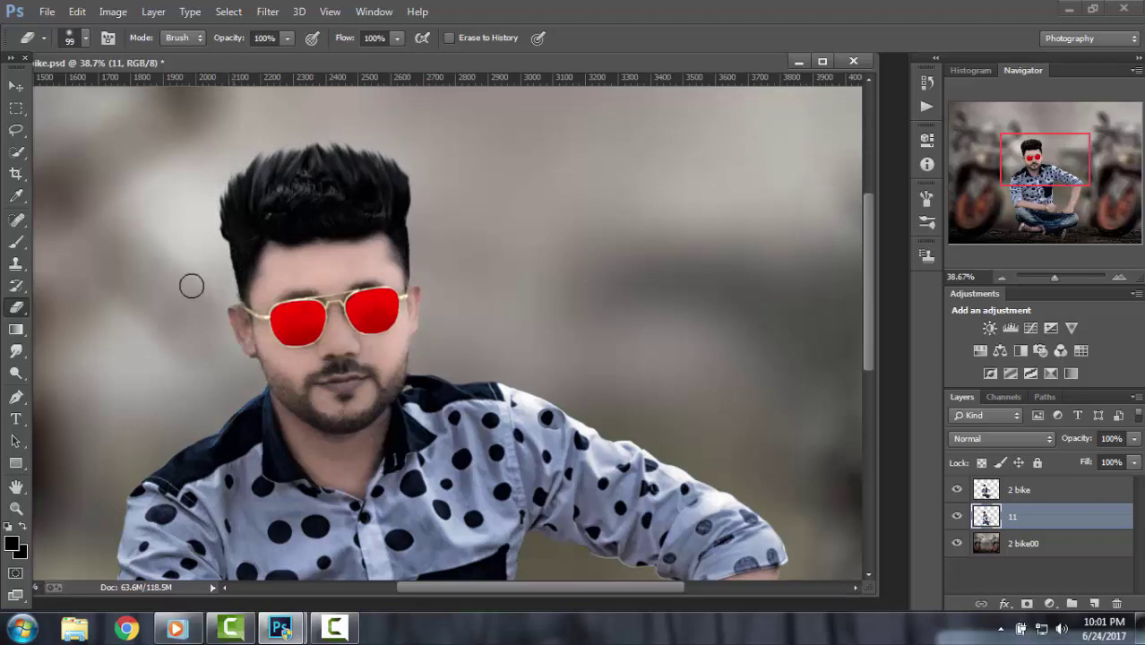
Zoom out and merge layer 11 down into 2 bike00.
{"action": "left_click_drag", "start_coordinate": [1053, 279], "coordinate": [1047, 279]}
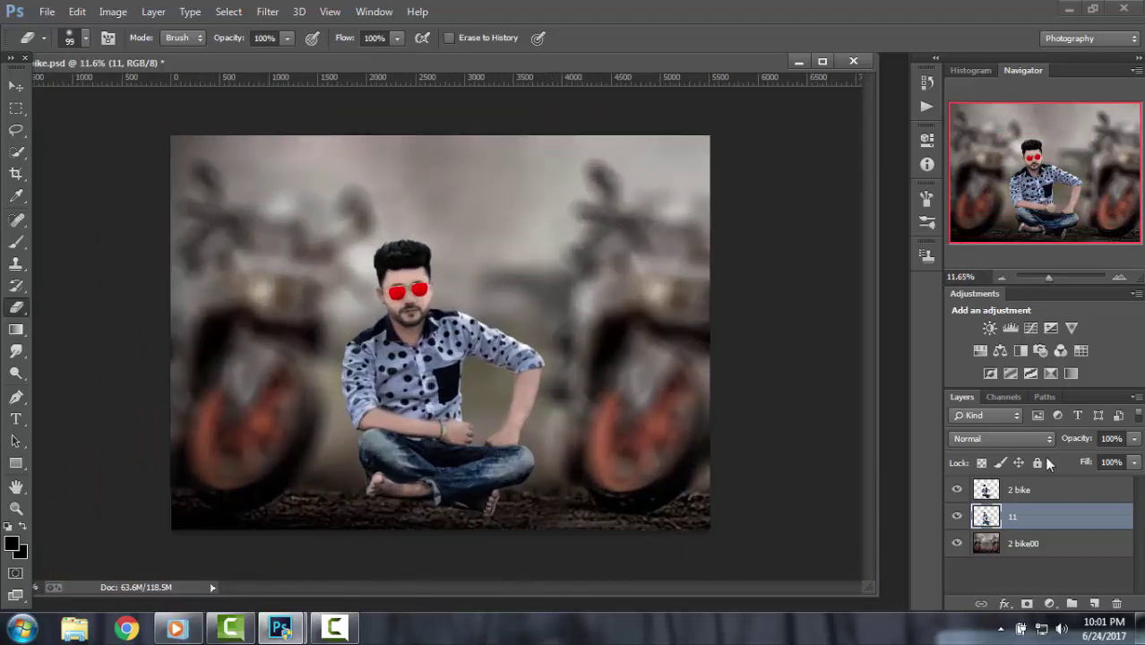
{"action": "right_click", "coordinate": [1049, 505]}
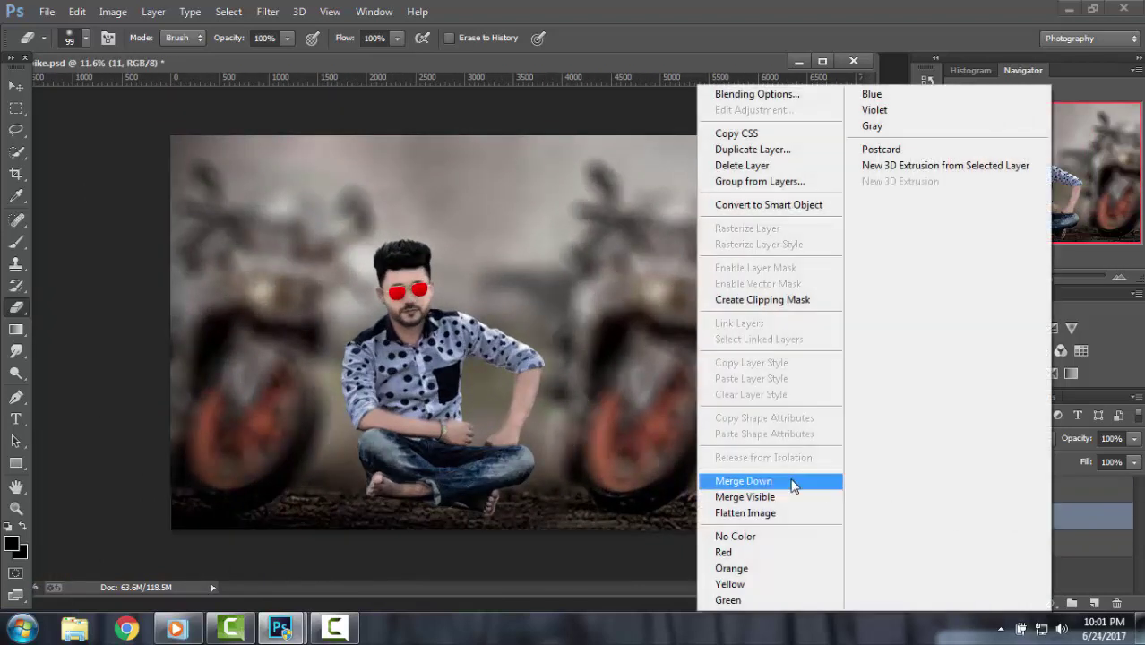
{"action": "left_click", "coordinate": [727, 480]}
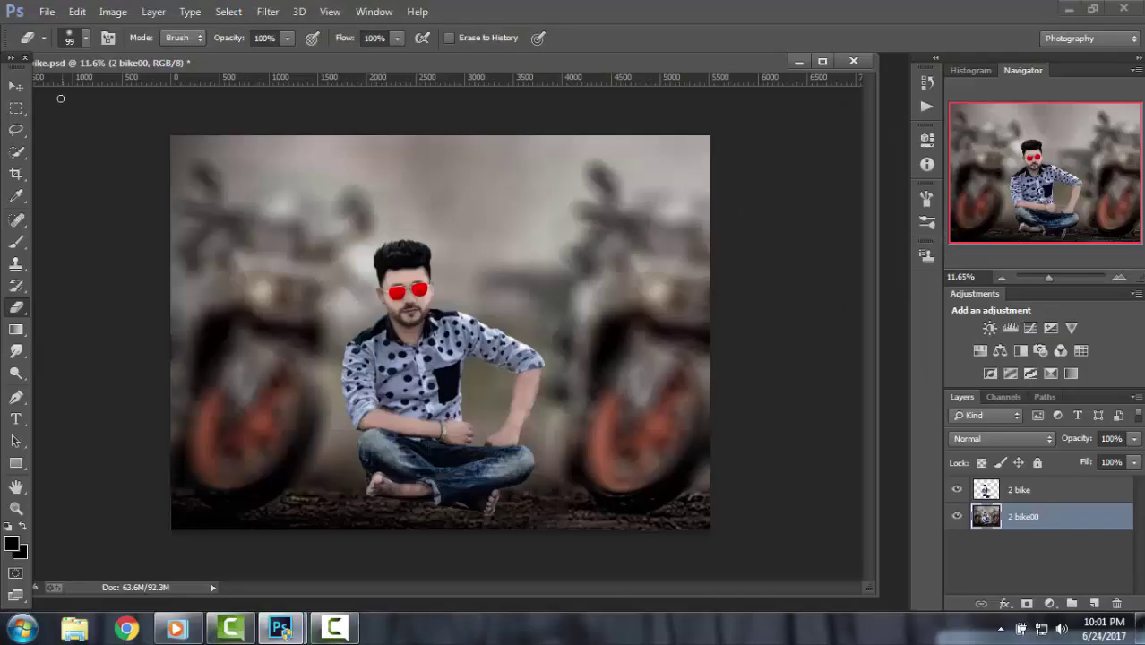
Place the linked 'download' flare image from F:\Backgrounds\Download.
{"action": "left_click", "coordinate": [46, 11]}
{"action": "left_click", "coordinate": [89, 268]}
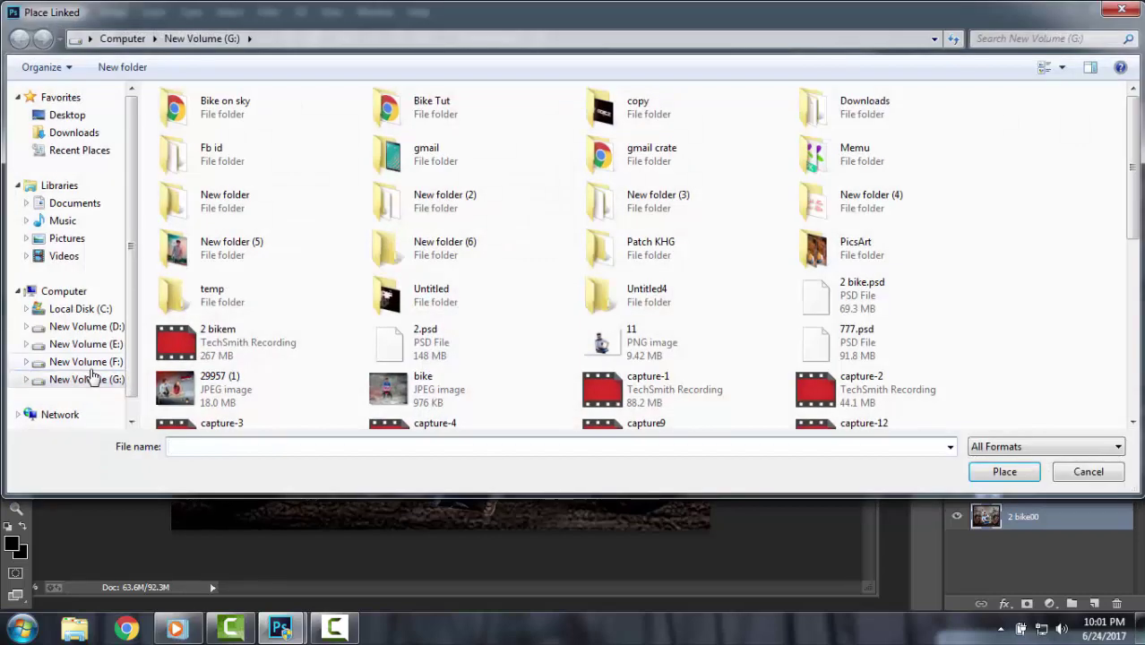
{"action": "left_click", "coordinate": [86, 362]}
{"action": "double_click", "coordinate": [384, 139]}
{"action": "double_click", "coordinate": [462, 134]}
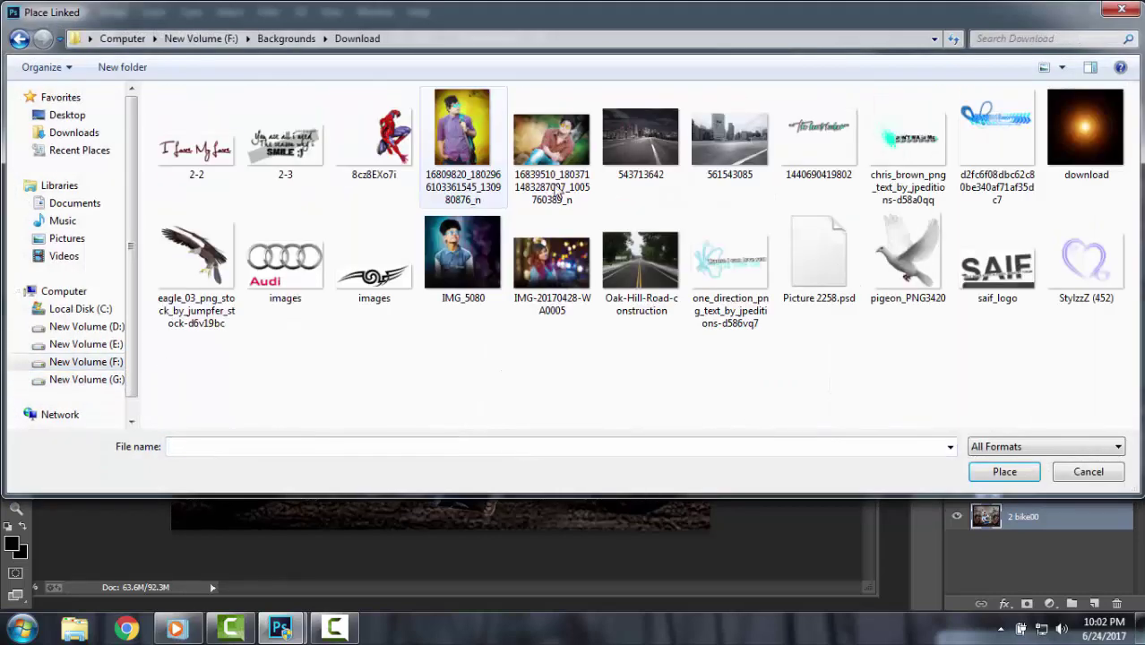
{"action": "double_click", "coordinate": [1072, 120]}
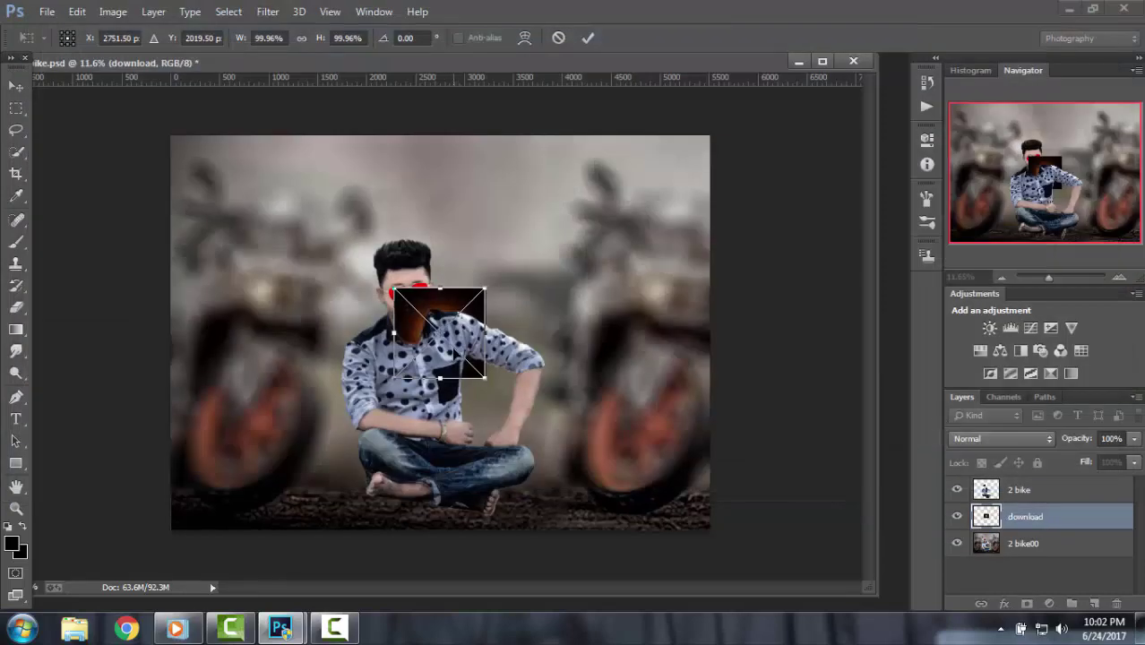
Position the flare upper-left beside the man's head and move its layer to the top.
{"action": "mouse_move", "coordinate": [480, 373]}
{"action": "left_mouse_down"}
{"action": "mouse_move", "coordinate": [311, 298]}
{"action": "mouse_move", "coordinate": [340, 322]}
{"action": "left_mouse_up"}
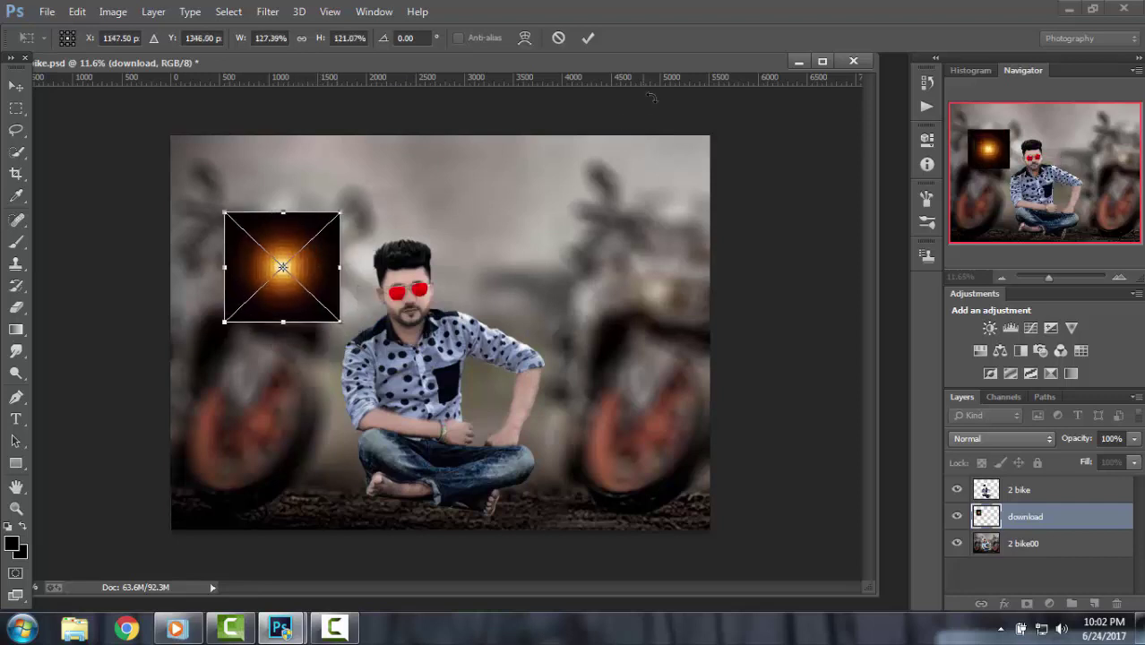
{"action": "left_click", "coordinate": [587, 38]}
{"action": "left_click_drag", "start_coordinate": [1020, 517], "coordinate": [1020, 490]}
Merge 2 bike down and set the download flare layer to Screen blend mode.
{"action": "left_click", "coordinate": [1022, 515]}
{"action": "right_click", "coordinate": [1021, 515]}
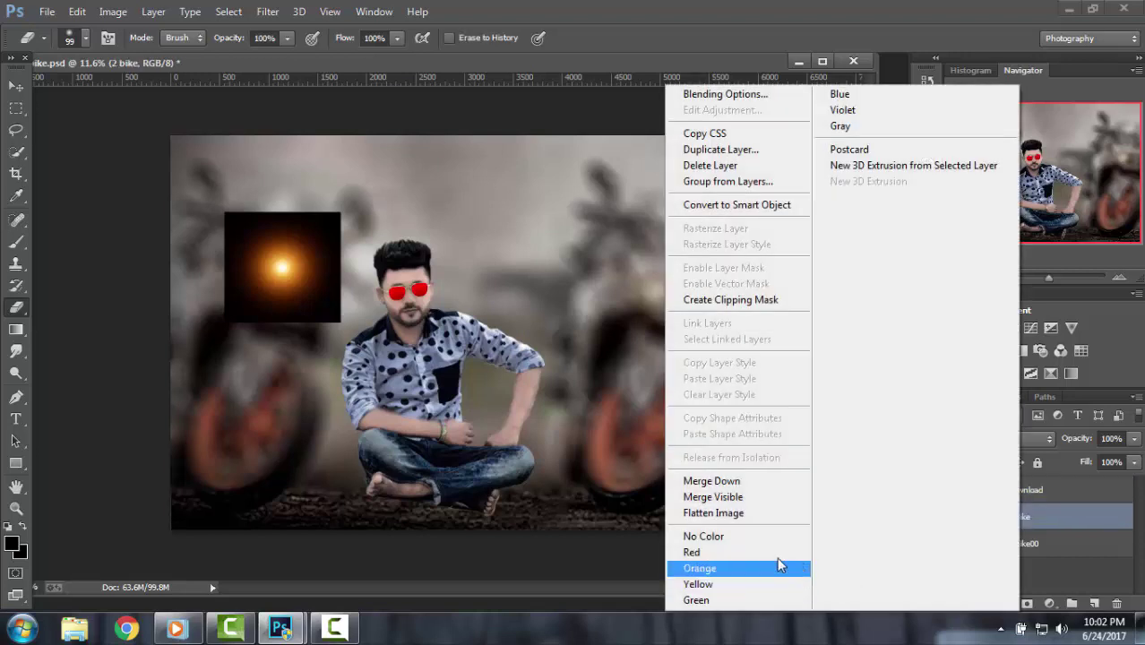
{"action": "left_click", "coordinate": [753, 481]}
{"action": "left_click", "coordinate": [958, 438]}
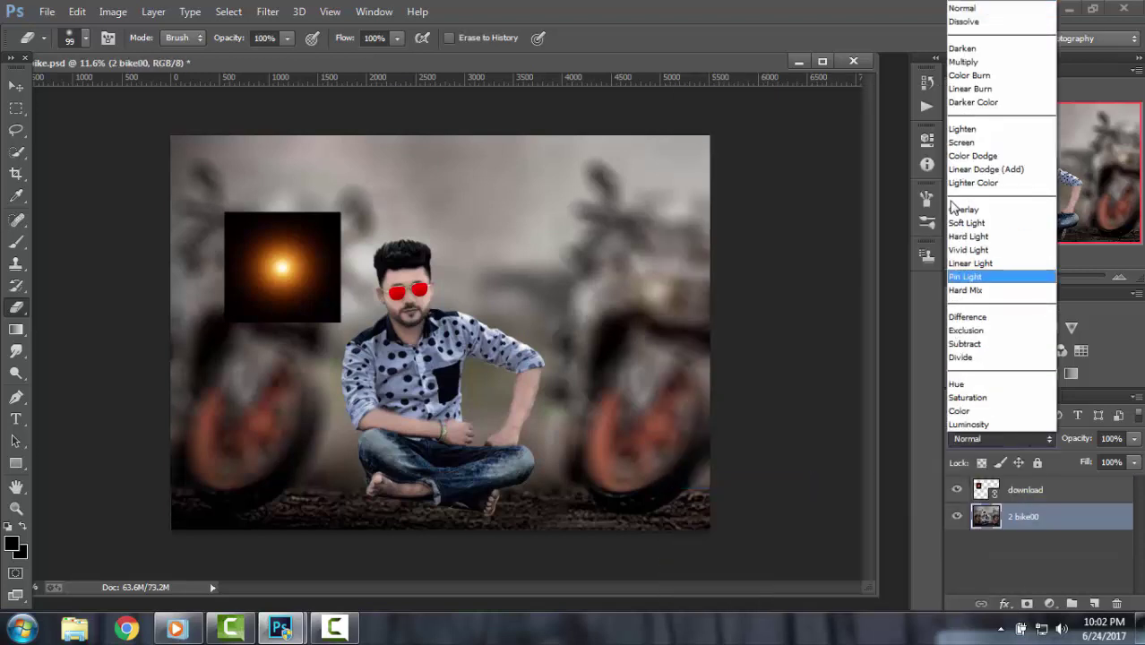
{"action": "left_click", "coordinate": [977, 142]}
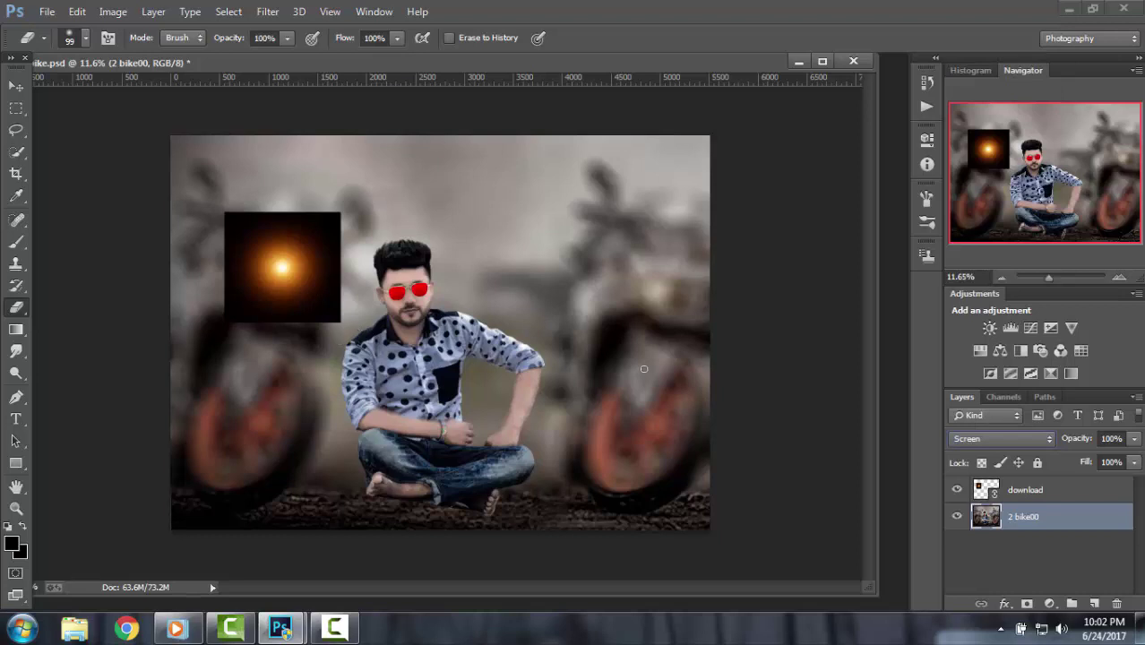
{"action": "left_click", "coordinate": [1017, 490]}
{"action": "left_click", "coordinate": [1002, 438]}
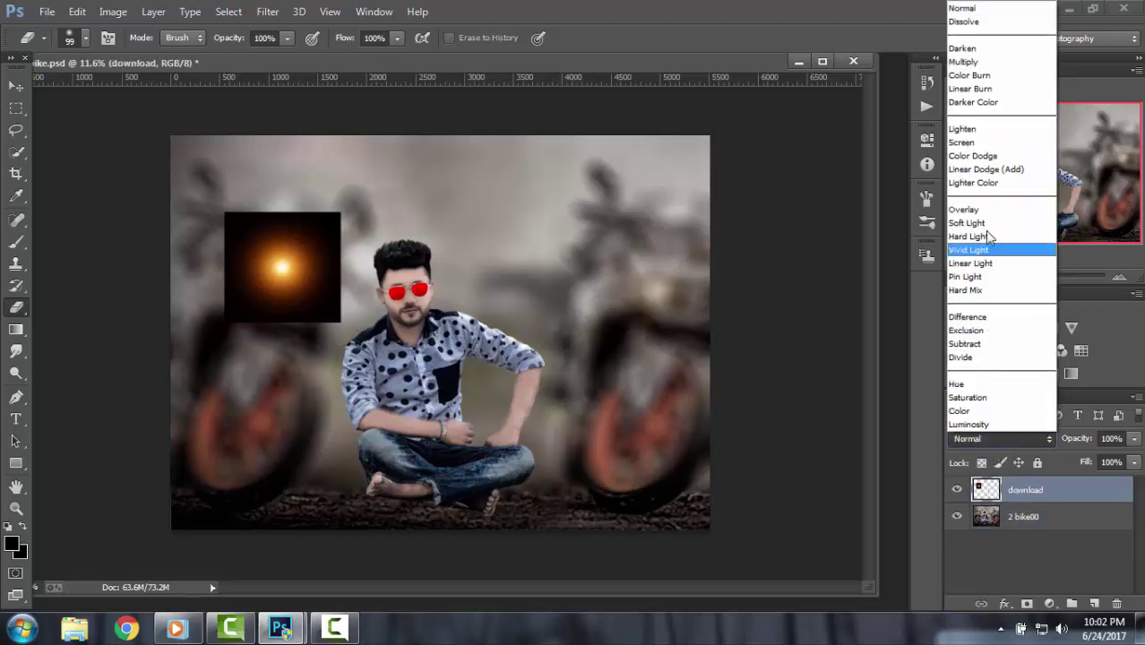
{"action": "left_click", "coordinate": [1021, 157]}
Enlarge the flare to about 238% by 275% over the left motorcycle.
{"action": "left_click", "coordinate": [16, 86]}
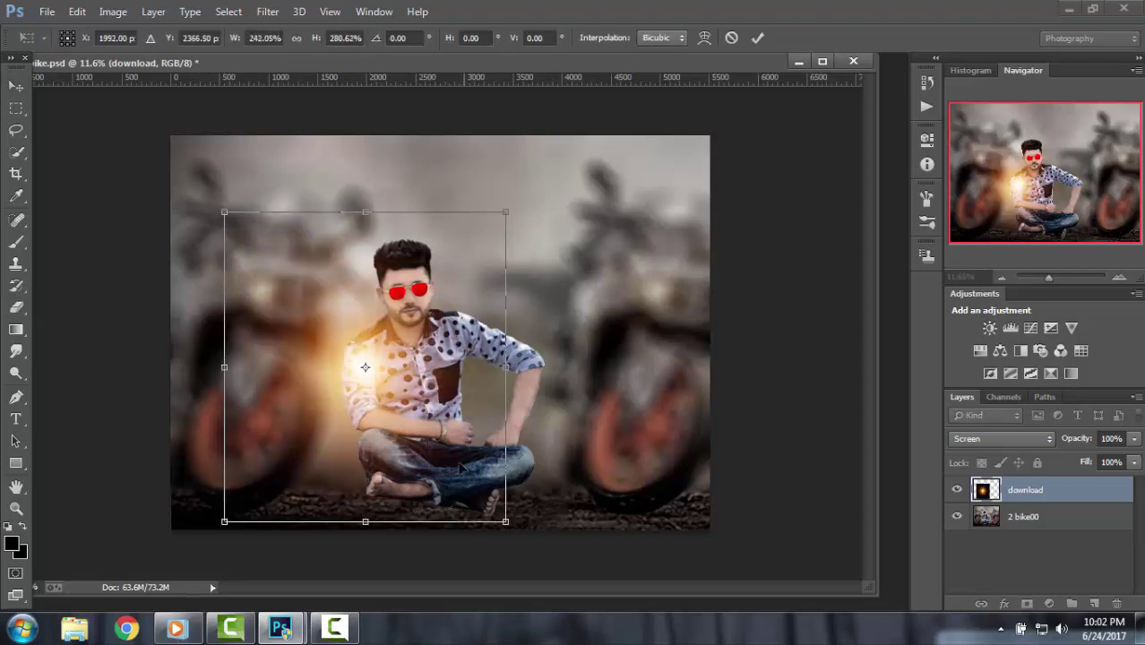
{"action": "mouse_move", "coordinate": [341, 323]}
{"action": "left_mouse_down"}
{"action": "mouse_move", "coordinate": [394, 402]}
{"action": "mouse_move", "coordinate": [423, 417]}
{"action": "left_mouse_up"}
{"action": "key", "text": "shift+Down"}
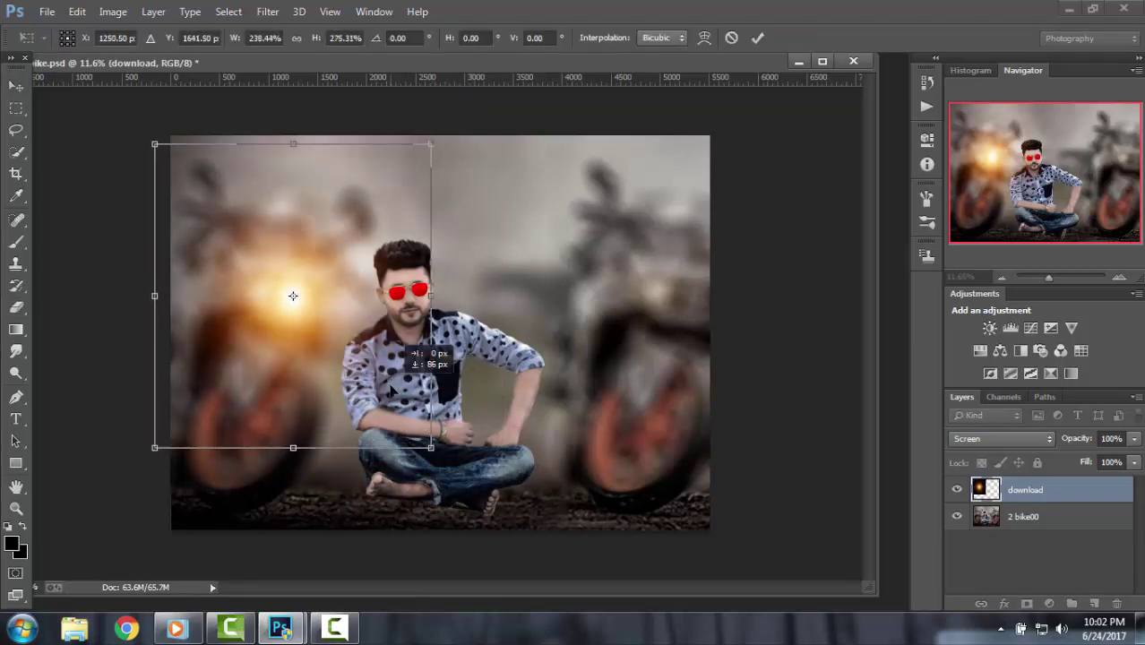
{"action": "left_click", "coordinate": [757, 37]}
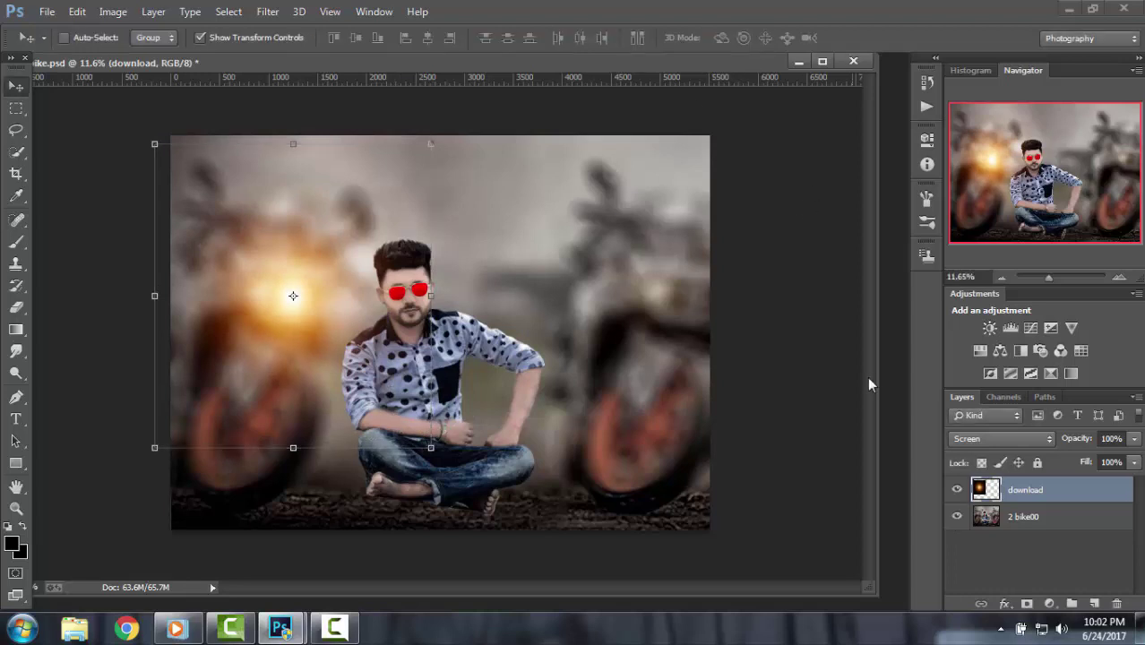
{"action": "right_click", "coordinate": [1024, 499]}
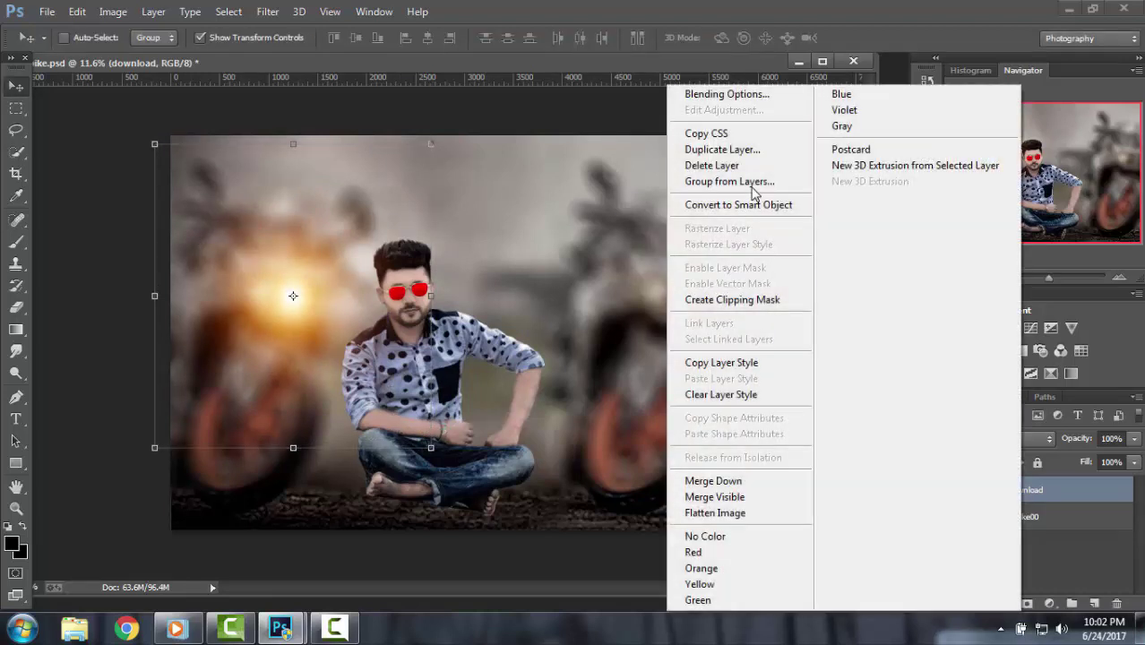
Duplicate the flare layer and move the copy onto the right motorcycle.
{"action": "left_click", "coordinate": [716, 148]}
{"action": "key", "text": "Return"}
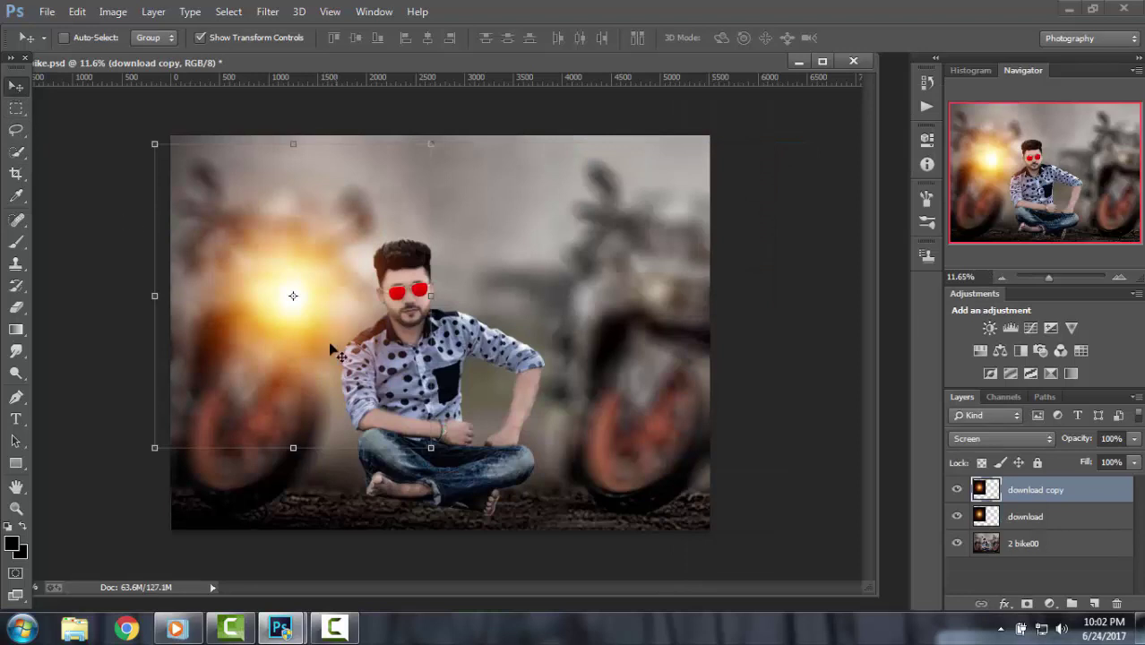
{"action": "mouse_move", "coordinate": [327, 340]}
{"action": "left_mouse_down"}
{"action": "mouse_move", "coordinate": [702, 356]}
{"action": "mouse_move", "coordinate": [707, 338]}
{"action": "left_mouse_up"}
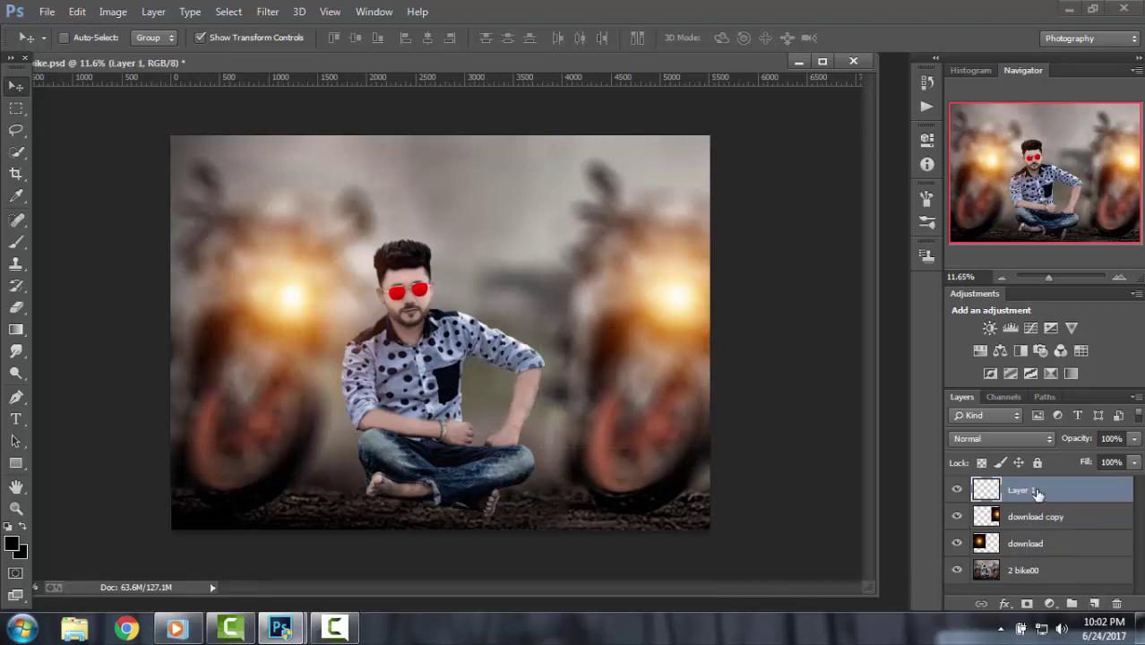
{"action": "left_click", "coordinate": [17, 242]}
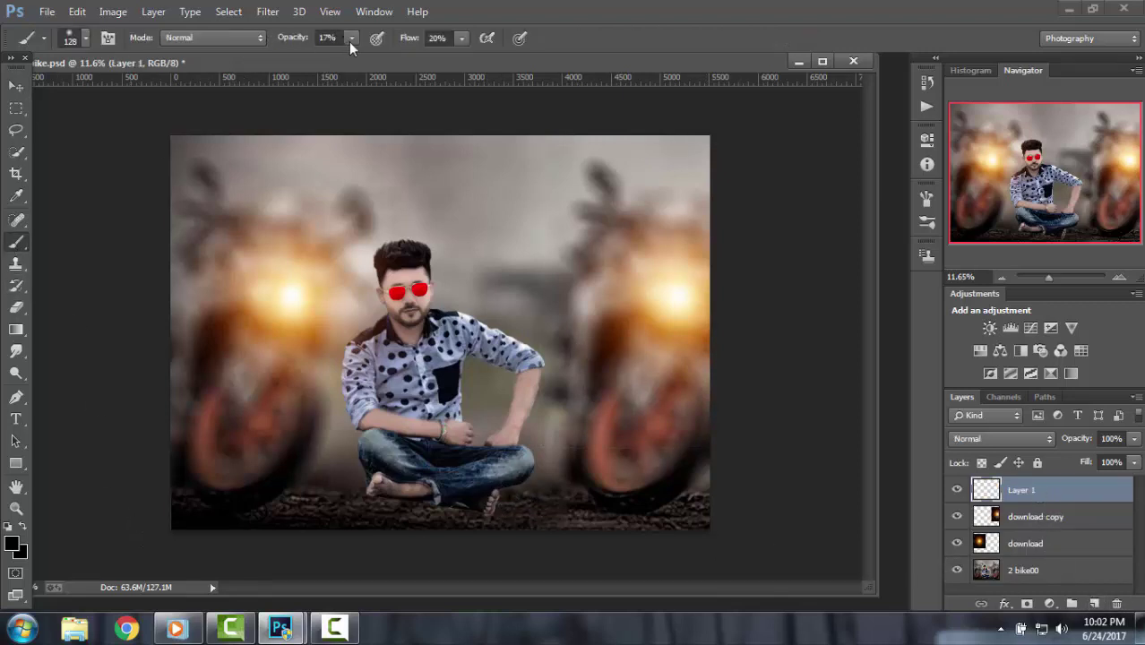
Set the brush to 100% opacity and flow, size 279, and paint a black dot.
{"action": "left_click", "coordinate": [352, 40]}
{"action": "left_click", "coordinate": [461, 39]}
{"action": "left_click_drag", "start_coordinate": [464, 57], "coordinate": [535, 58]}
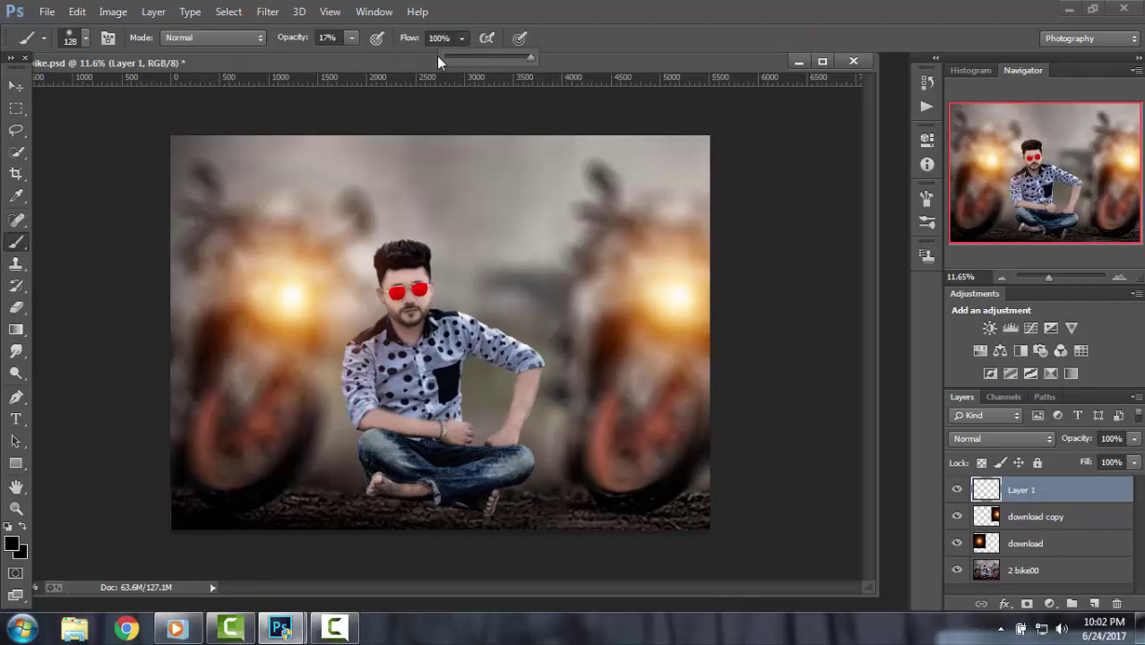
{"action": "left_click", "coordinate": [354, 38]}
{"action": "left_click_drag", "start_coordinate": [359, 55], "coordinate": [498, 204]}
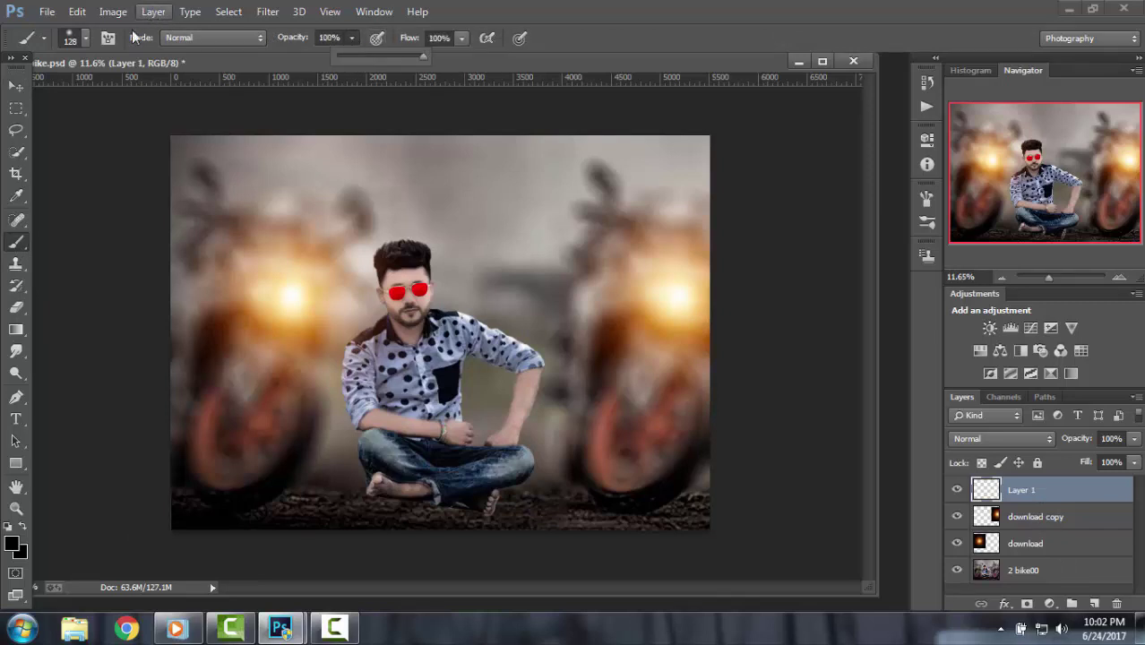
{"action": "left_click", "coordinate": [87, 39]}
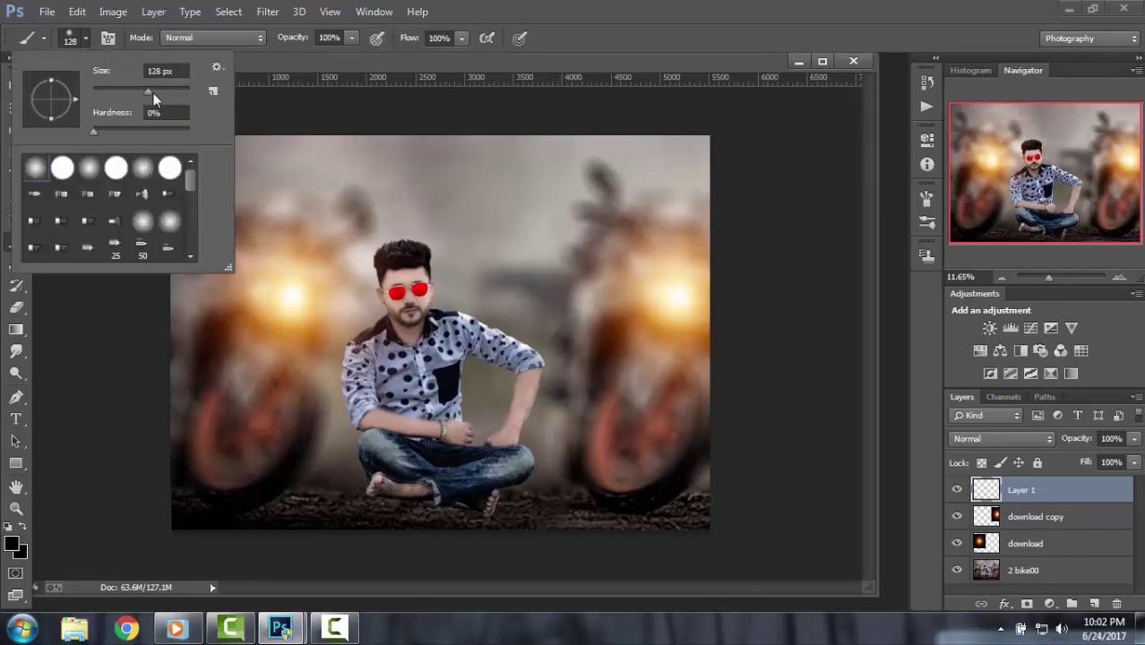
{"action": "left_click", "coordinate": [490, 230]}
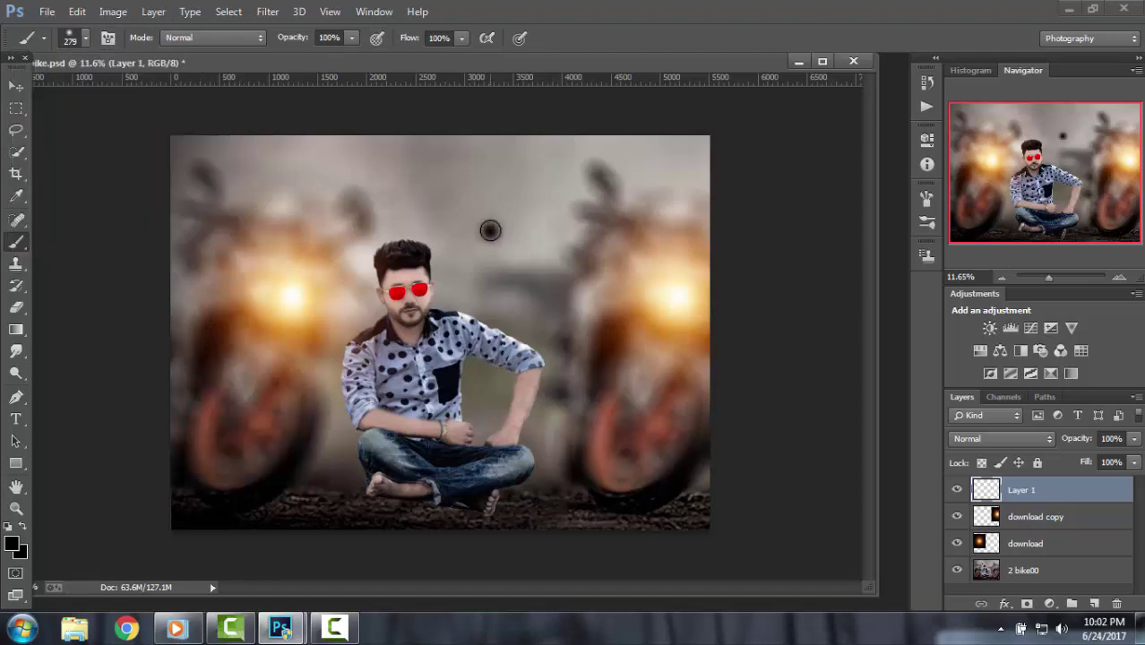
Apply a Gaussian Blur of 86.3 px to the black dot.
{"action": "left_click", "coordinate": [268, 11]}
{"action": "mouse_move", "coordinate": [276, 212]}
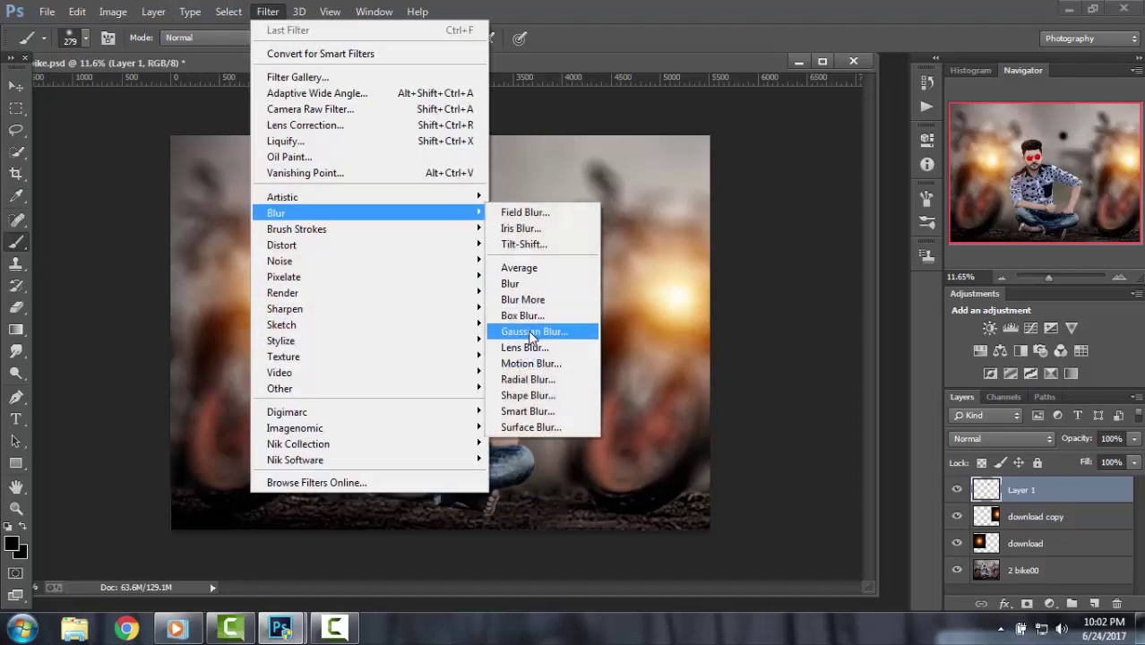
{"action": "left_click", "coordinate": [534, 332]}
{"action": "mouse_move", "coordinate": [989, 402]}
{"action": "left_mouse_down"}
{"action": "mouse_move", "coordinate": [968, 400]}
{"action": "mouse_move", "coordinate": [976, 403]}
{"action": "left_mouse_up"}
{"action": "left_click", "coordinate": [1084, 173]}
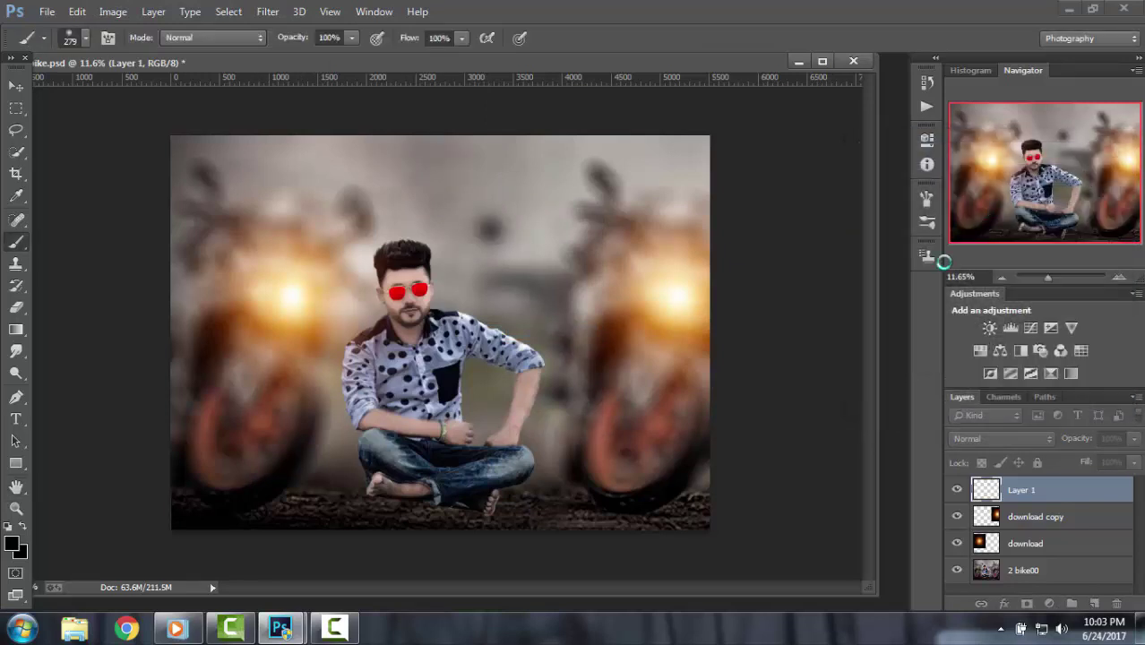
Stretch the blurred dot to about 462% by 167% beneath the man's feet.
{"action": "left_click", "coordinate": [17, 87]}
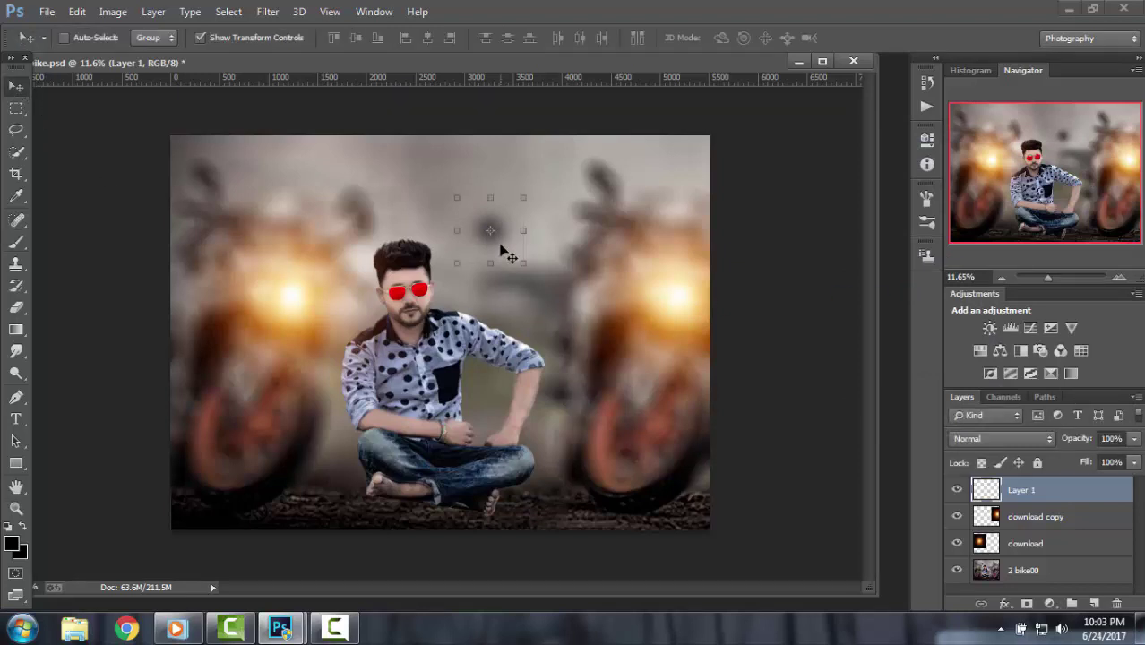
{"action": "left_click_drag", "start_coordinate": [518, 259], "coordinate": [764, 375]}
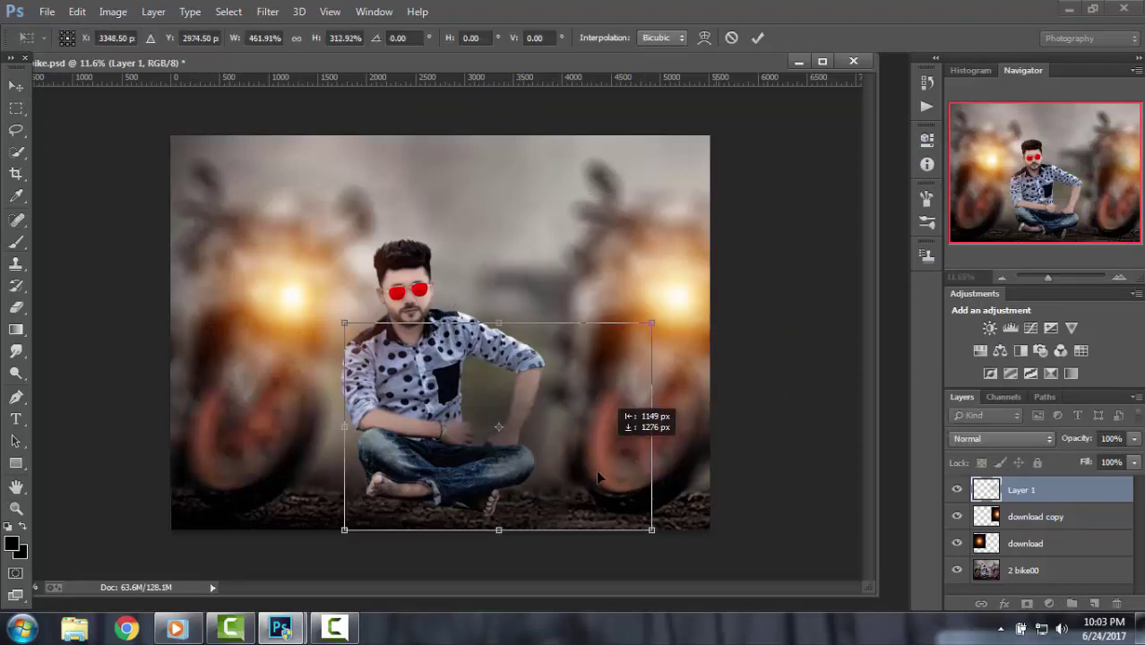
{"action": "left_click_drag", "start_coordinate": [596, 470], "coordinate": [549, 509]}
{"action": "mouse_move", "coordinate": [442, 423]}
{"action": "left_mouse_down"}
{"action": "mouse_move", "coordinate": [431, 463]}
{"action": "mouse_move", "coordinate": [450, 455]}
{"action": "mouse_move", "coordinate": [454, 478]}
{"action": "left_mouse_up"}
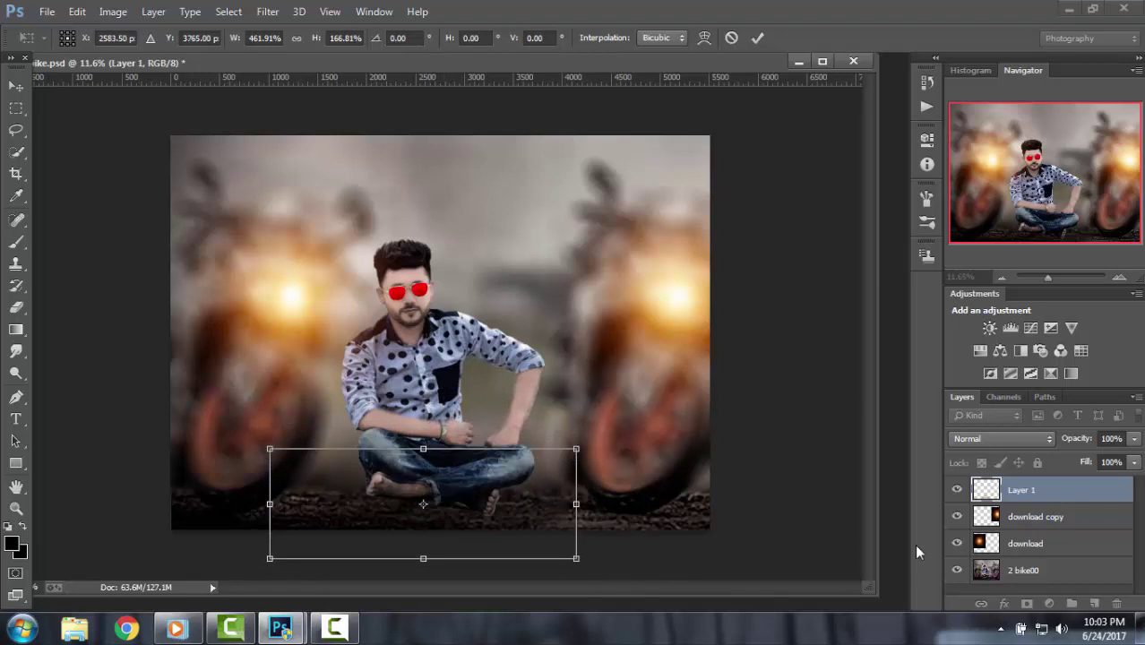
{"action": "left_click", "coordinate": [757, 38]}
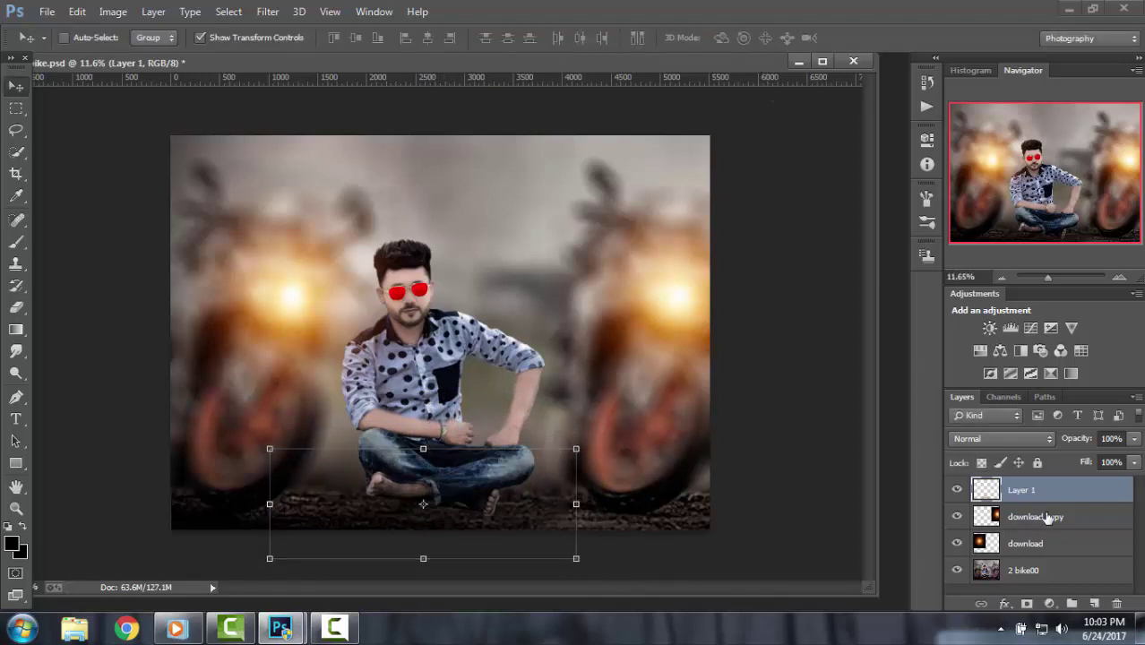
Duplicate the ground shadow layer and nudge the copy slightly left and down.
{"action": "right_click", "coordinate": [1050, 496]}
{"action": "left_click", "coordinate": [735, 145]}
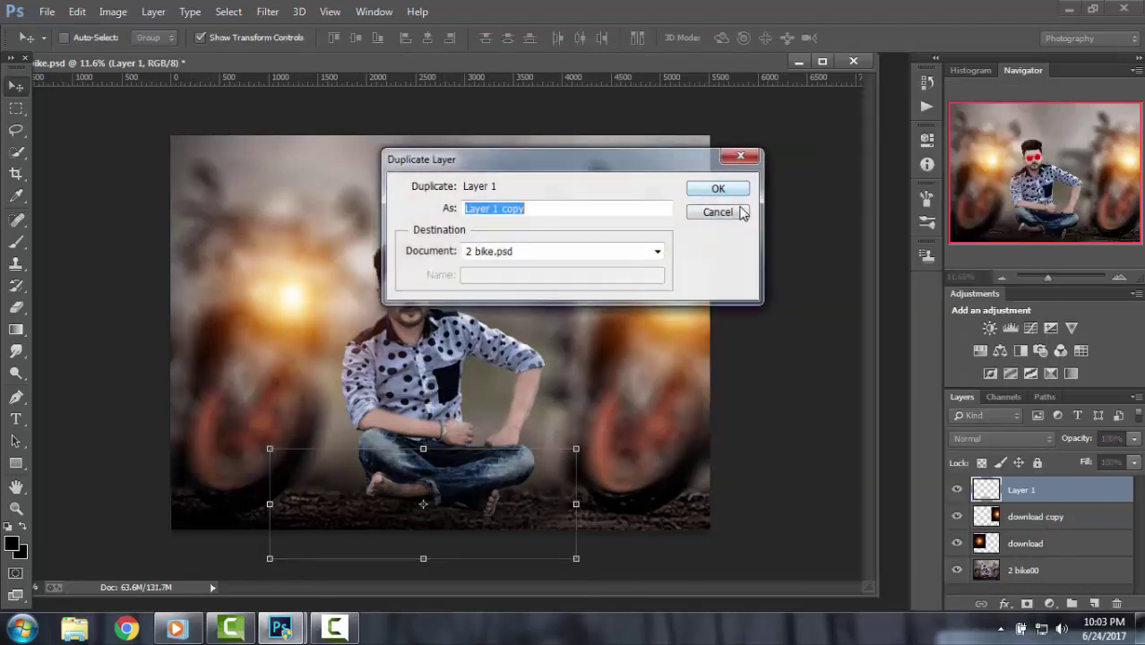
{"action": "mouse_move", "coordinate": [416, 491]}
{"action": "left_mouse_down"}
{"action": "mouse_move", "coordinate": [401, 499]}
{"action": "mouse_move", "coordinate": [446, 502]}
{"action": "left_mouse_up"}
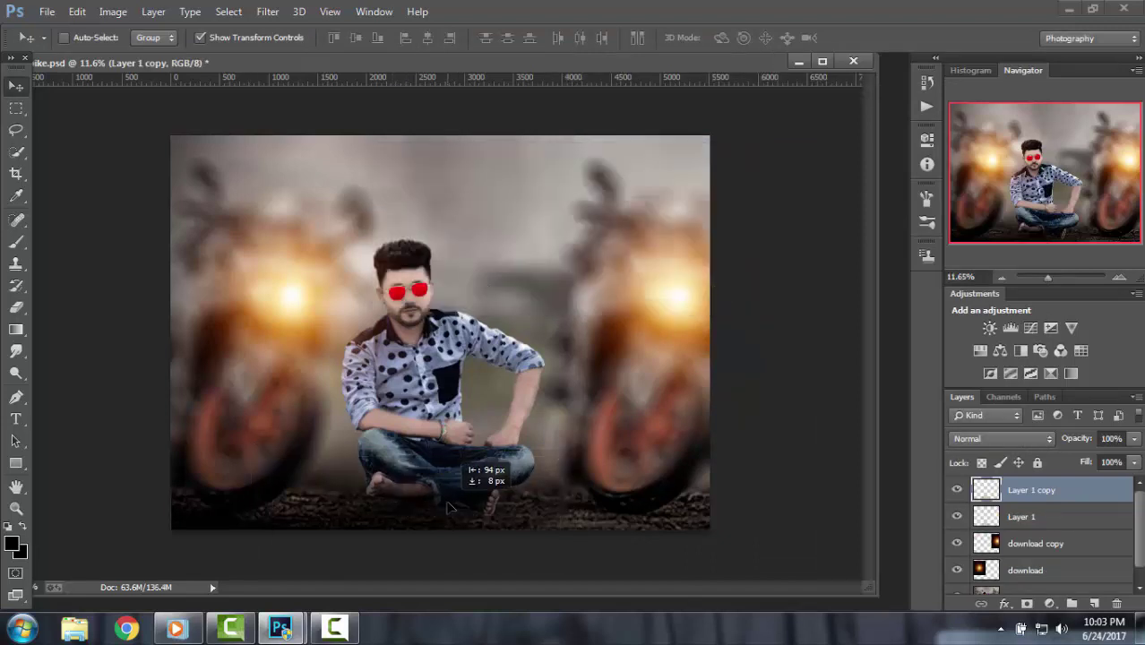
Merge all visible layers into Layer 1 copy and zoom out to 8.63%.
{"action": "right_click", "coordinate": [1048, 503]}
{"action": "left_click", "coordinate": [794, 502]}
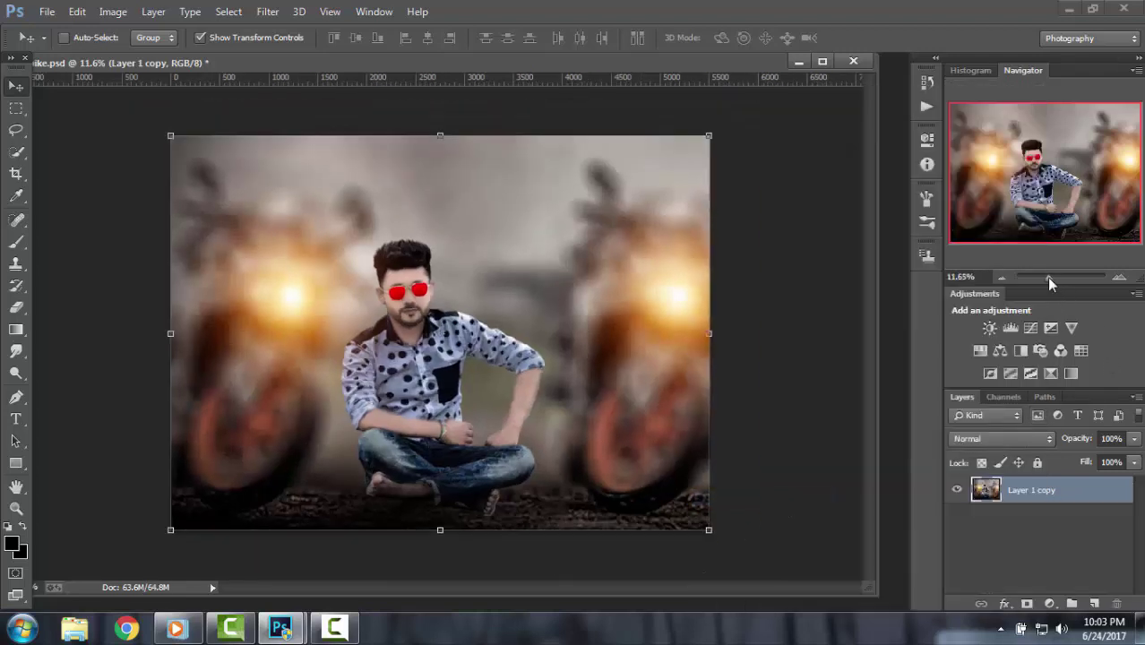
{"action": "left_click_drag", "start_coordinate": [1047, 277], "coordinate": [1045, 277]}
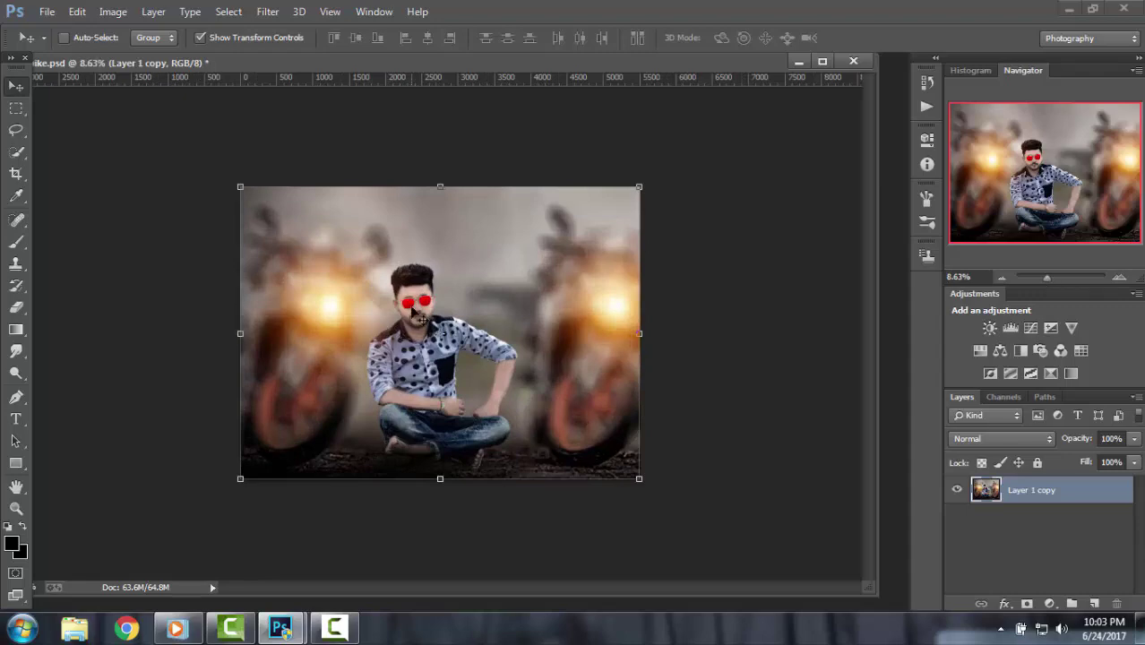
Apply Oil Paint: Stylization 4, Cleanliness 2.3, Scale 0.8 and Shine 0.
{"action": "left_click", "coordinate": [267, 12]}
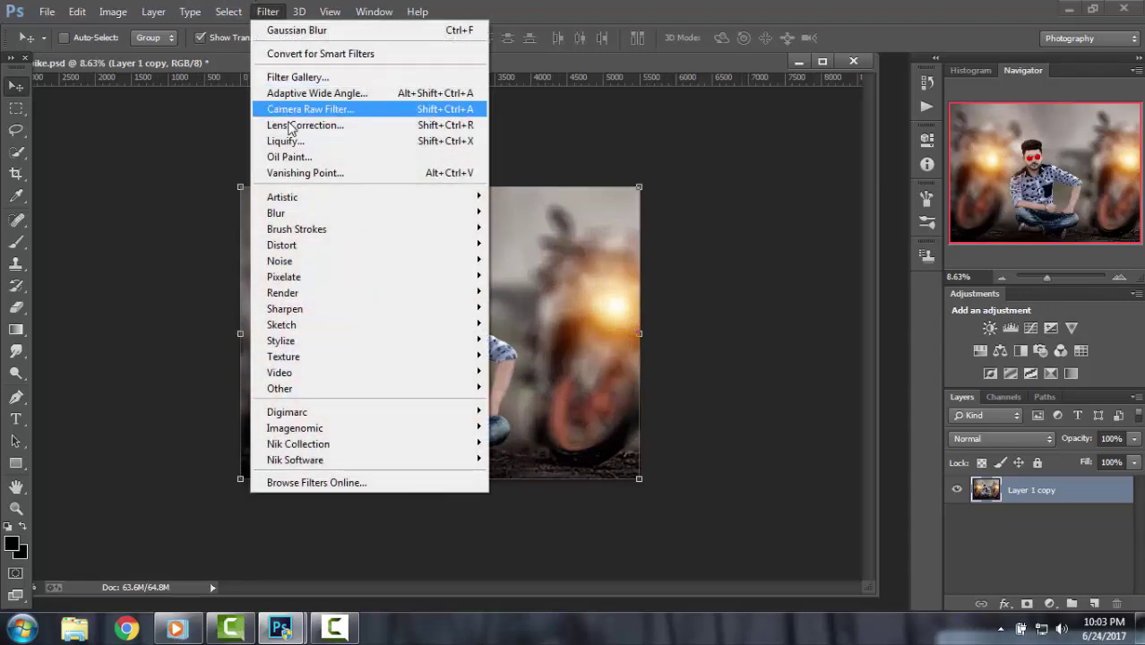
{"action": "left_click", "coordinate": [294, 158]}
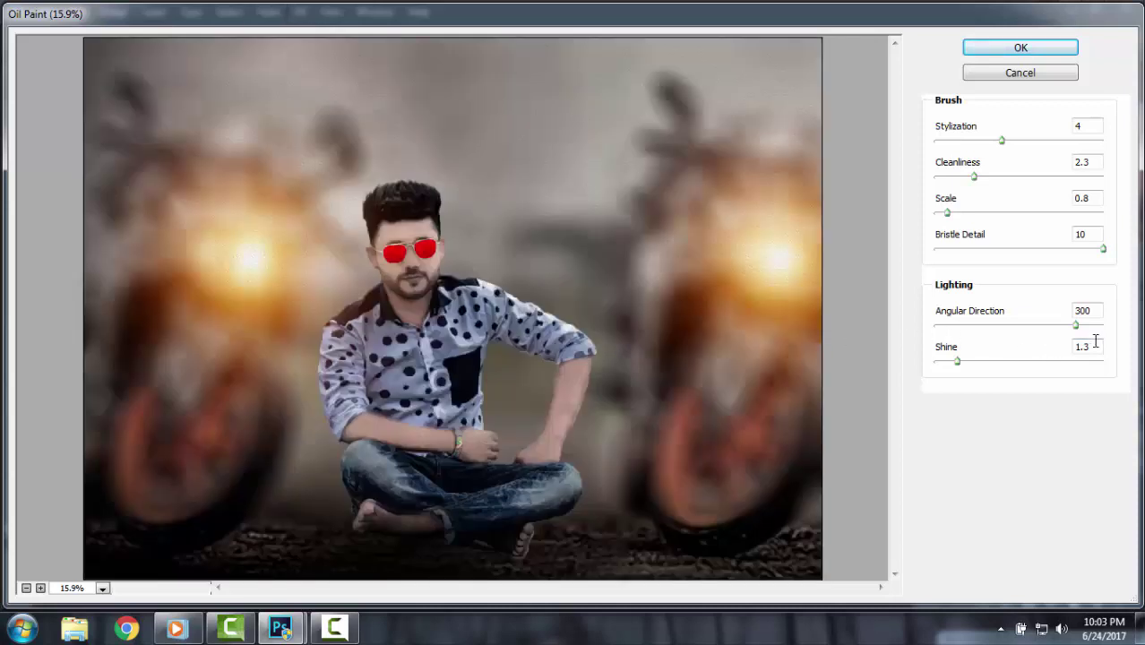
{"action": "left_click", "coordinate": [1094, 341]}
{"action": "left_click", "coordinate": [1038, 52]}
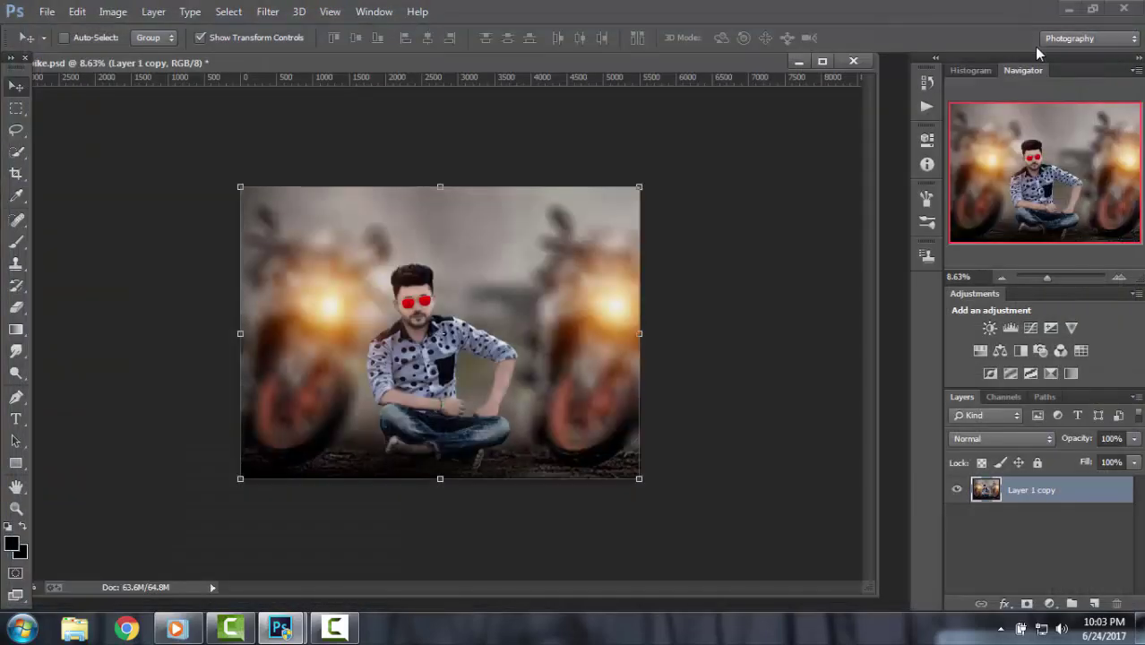
In the Camera Raw Filter, raise Vibrance to +41 and compare with the original.
{"action": "left_click", "coordinate": [268, 11]}
{"action": "left_click", "coordinate": [305, 108]}
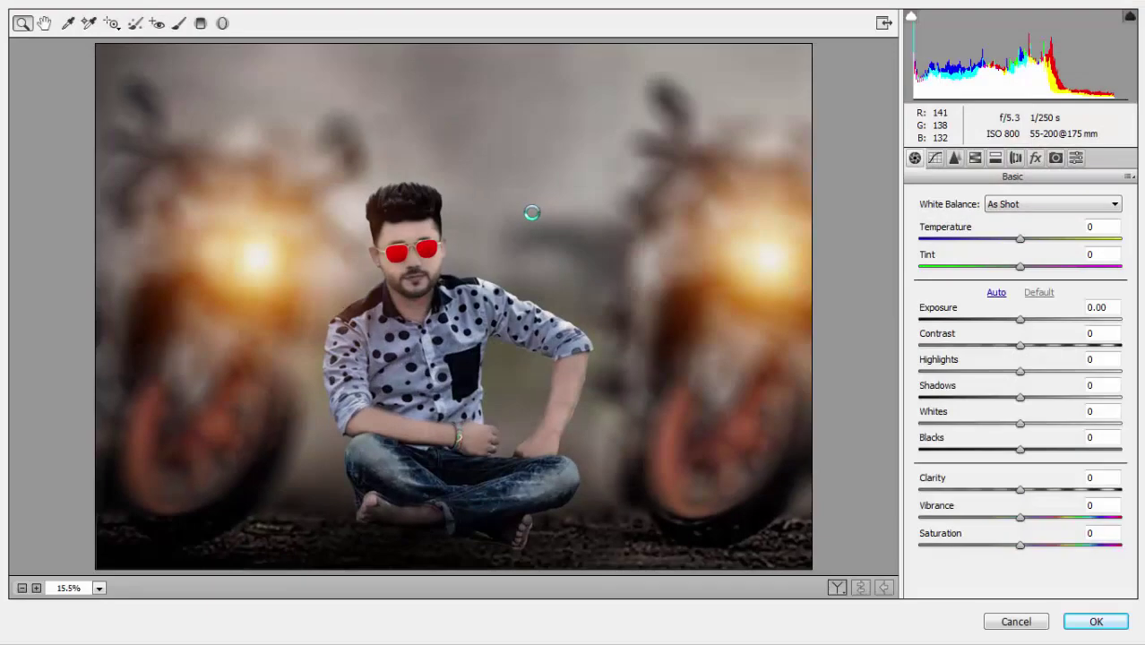
{"action": "left_click_drag", "start_coordinate": [1022, 517], "coordinate": [1060, 517]}
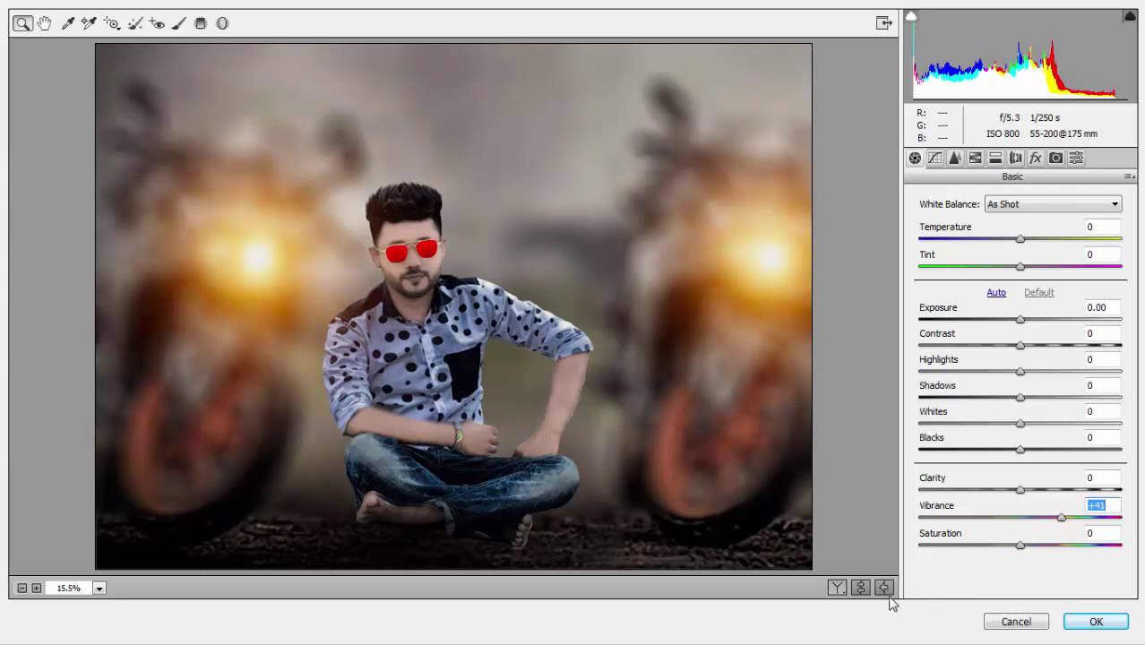
{"action": "left_click", "coordinate": [860, 587]}
{"action": "left_click", "coordinate": [860, 588]}
{"action": "left_click", "coordinate": [860, 588]}
Set Contrast +18, Shadows -10, Blacks -1 and Clarity +5.
{"action": "left_click_drag", "start_coordinate": [1021, 346], "coordinate": [1038, 346]}
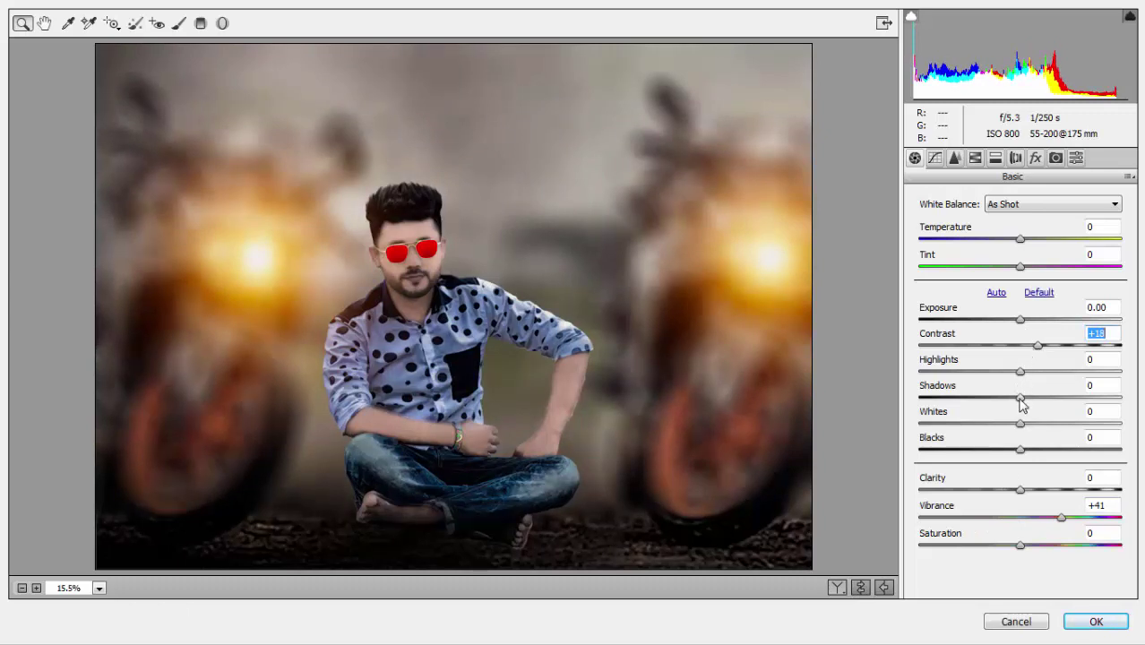
{"action": "left_click_drag", "start_coordinate": [1020, 400], "coordinate": [1010, 400]}
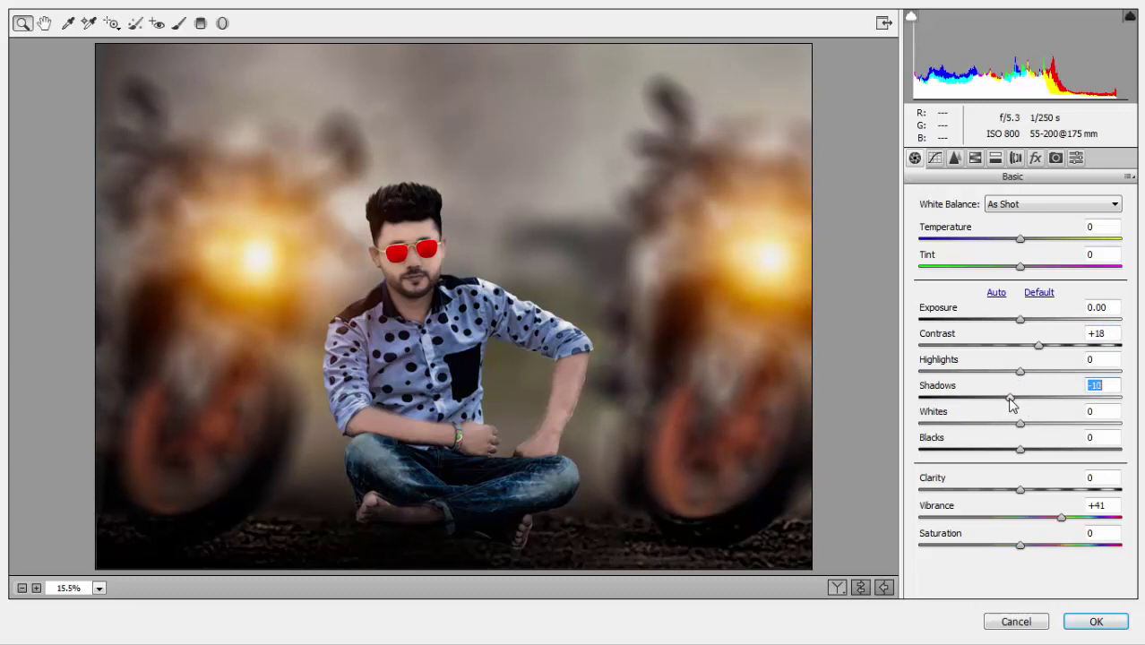
{"action": "left_click_drag", "start_coordinate": [1020, 450], "coordinate": [1019, 450]}
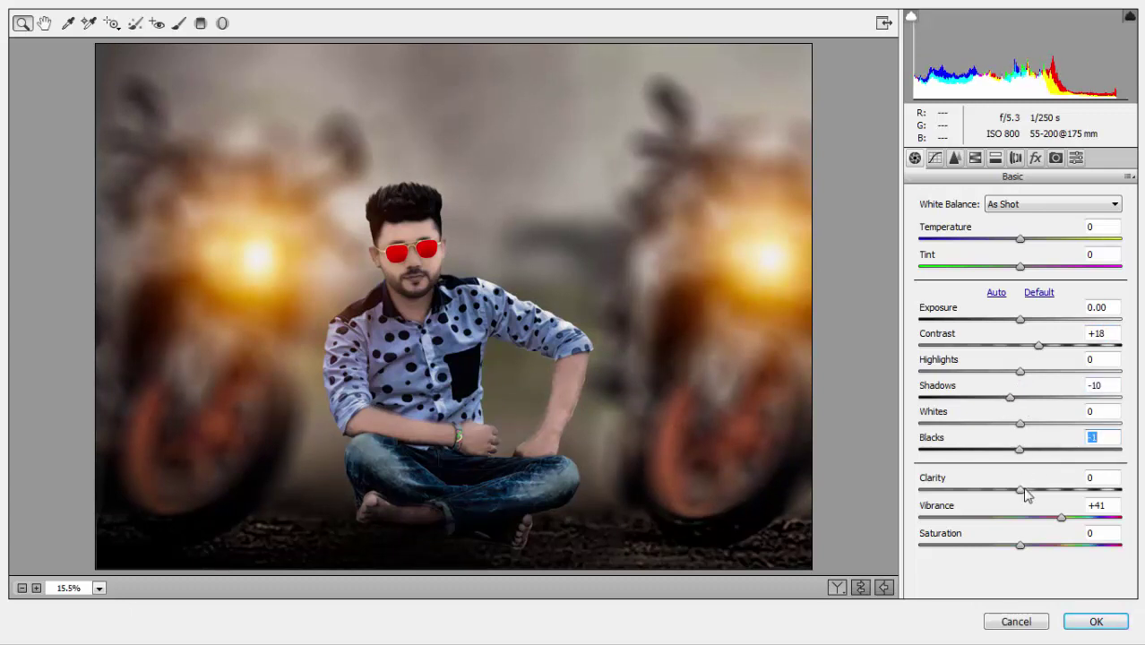
{"action": "left_click_drag", "start_coordinate": [1021, 490], "coordinate": [1026, 490]}
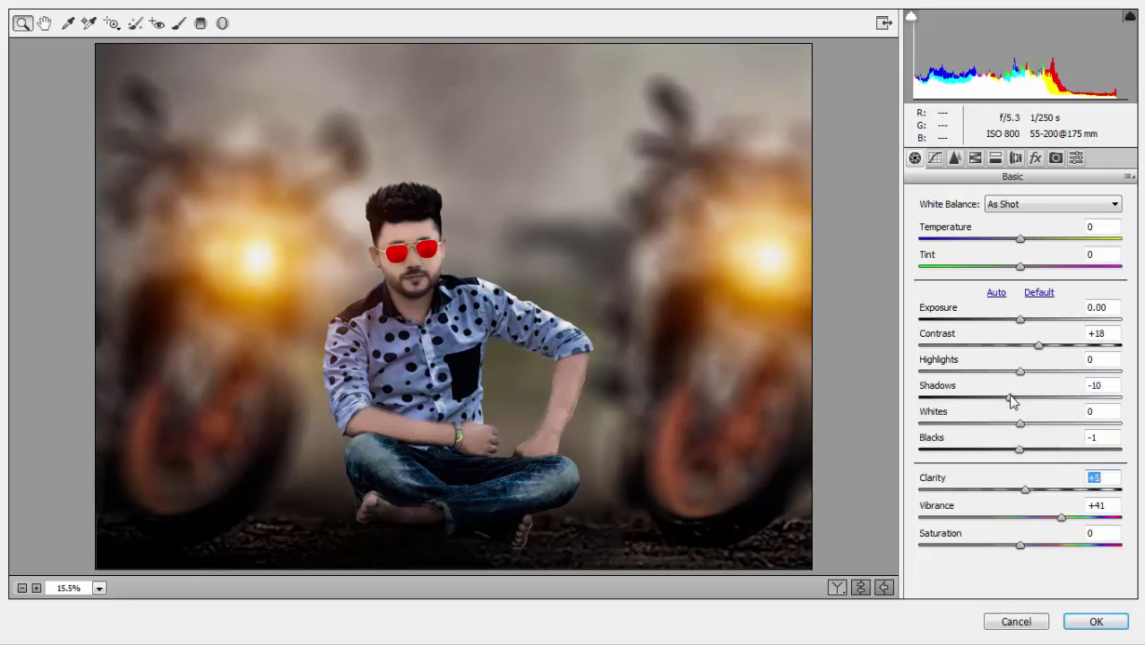
{"action": "left_click", "coordinate": [1011, 398]}
{"action": "left_click", "coordinate": [1019, 449]}
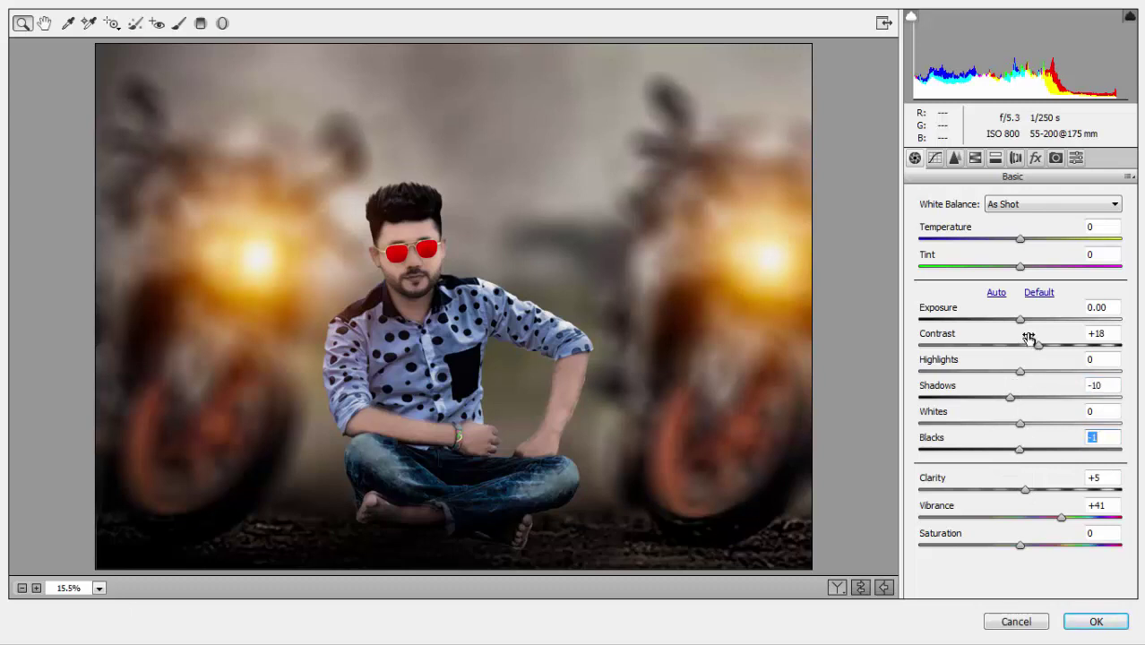
Add a -6 Post Crop Vignette and apply the Camera Raw adjustments.
{"action": "left_click", "coordinate": [1035, 158]}
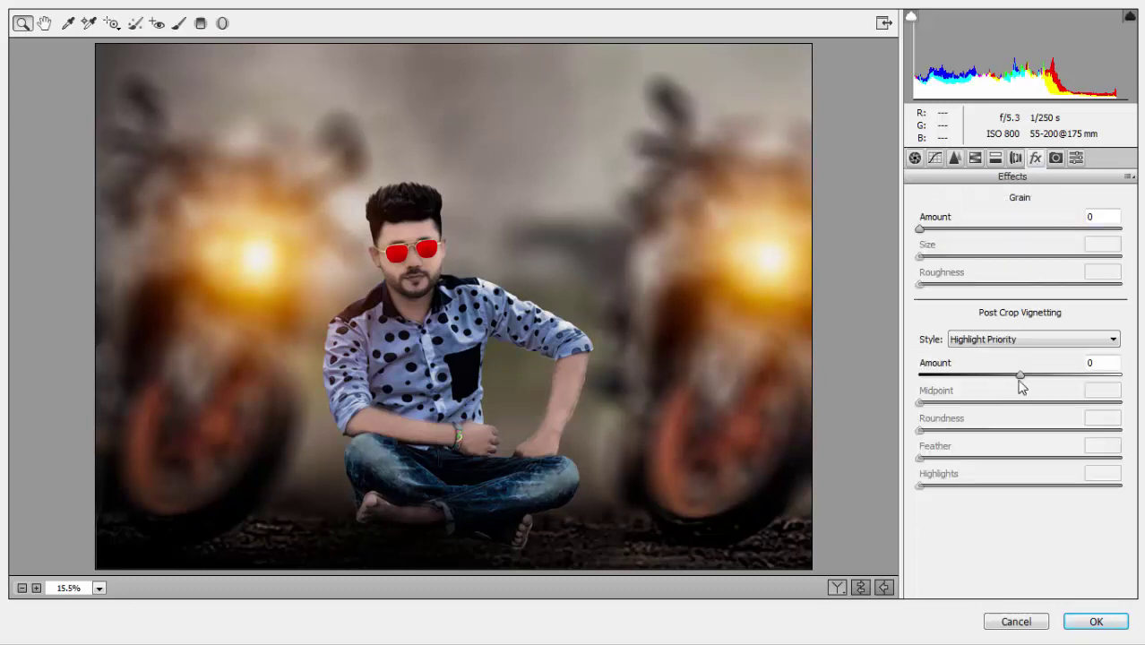
{"action": "left_click_drag", "start_coordinate": [1019, 384], "coordinate": [1014, 383]}
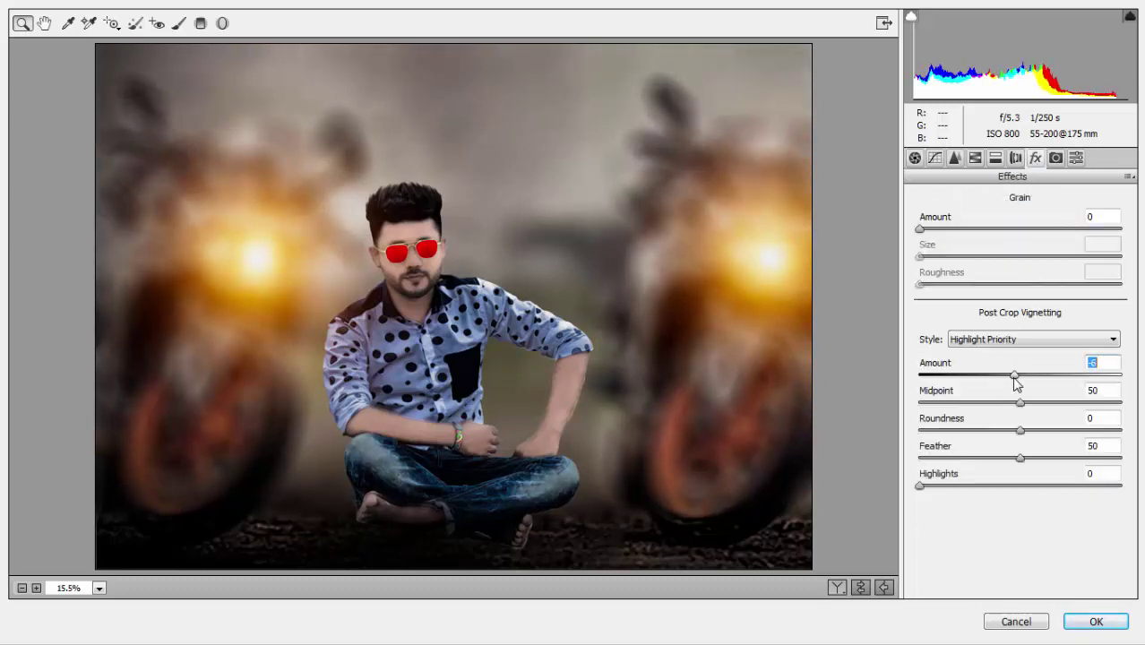
{"action": "left_click", "coordinate": [860, 588]}
{"action": "left_click", "coordinate": [1082, 630]}
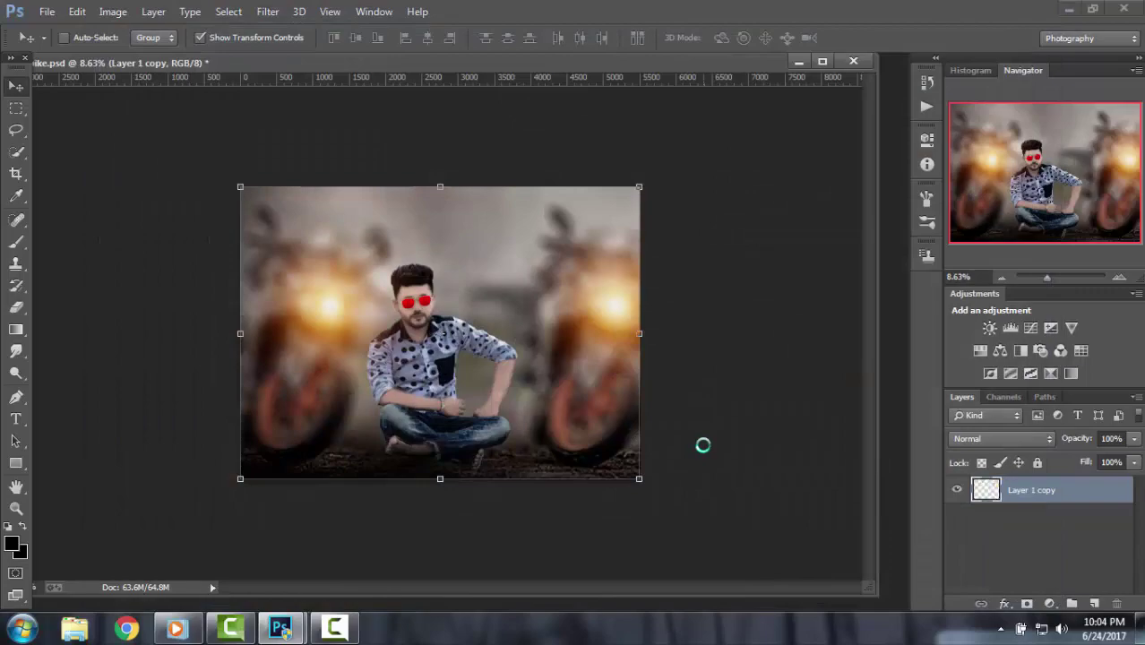
Place the S.R (161) SERIAL KILLER graphic as a linked layer in Screen blend mode.
{"action": "left_click", "coordinate": [46, 11]}
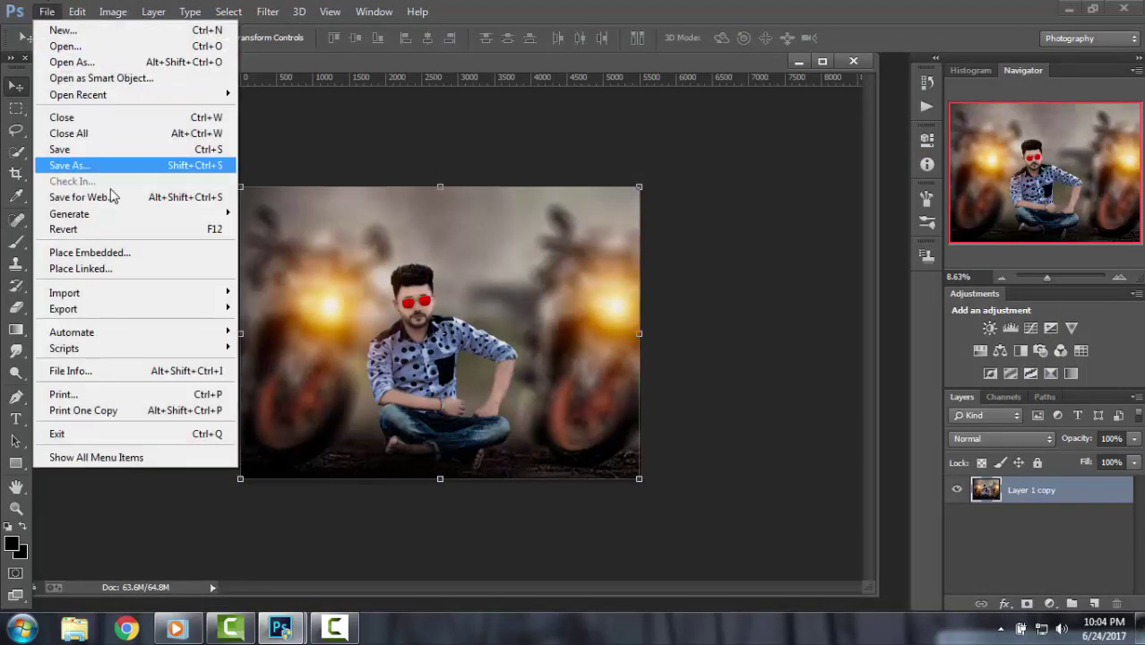
{"action": "left_click", "coordinate": [135, 267]}
{"action": "double_click", "coordinate": [612, 173]}
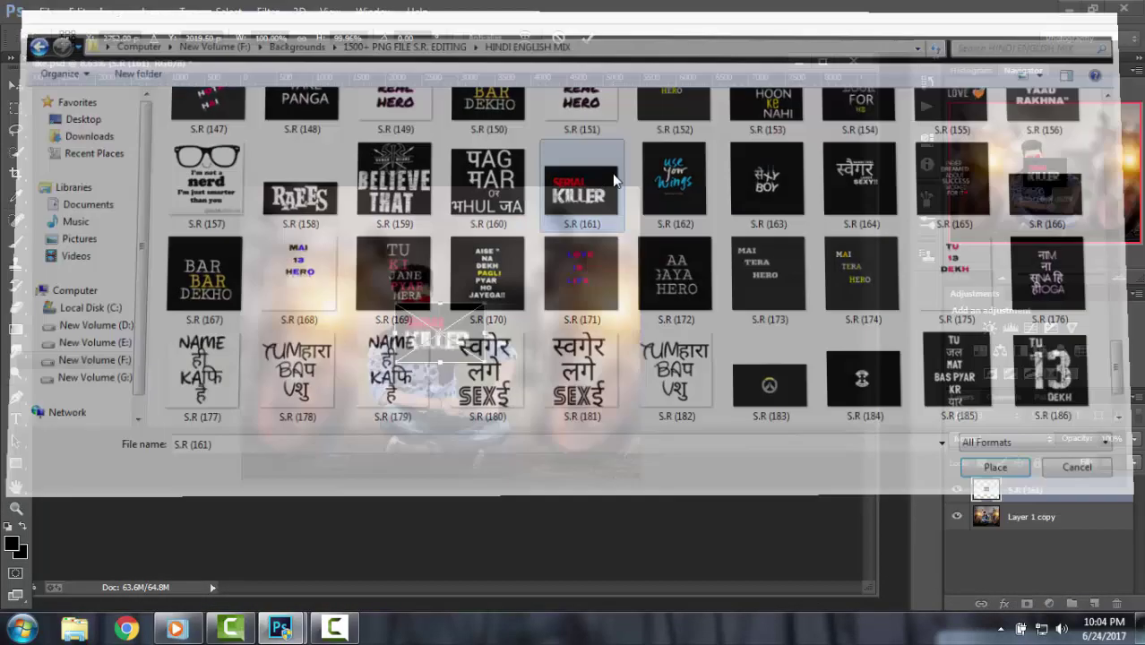
{"action": "left_click", "coordinate": [988, 438]}
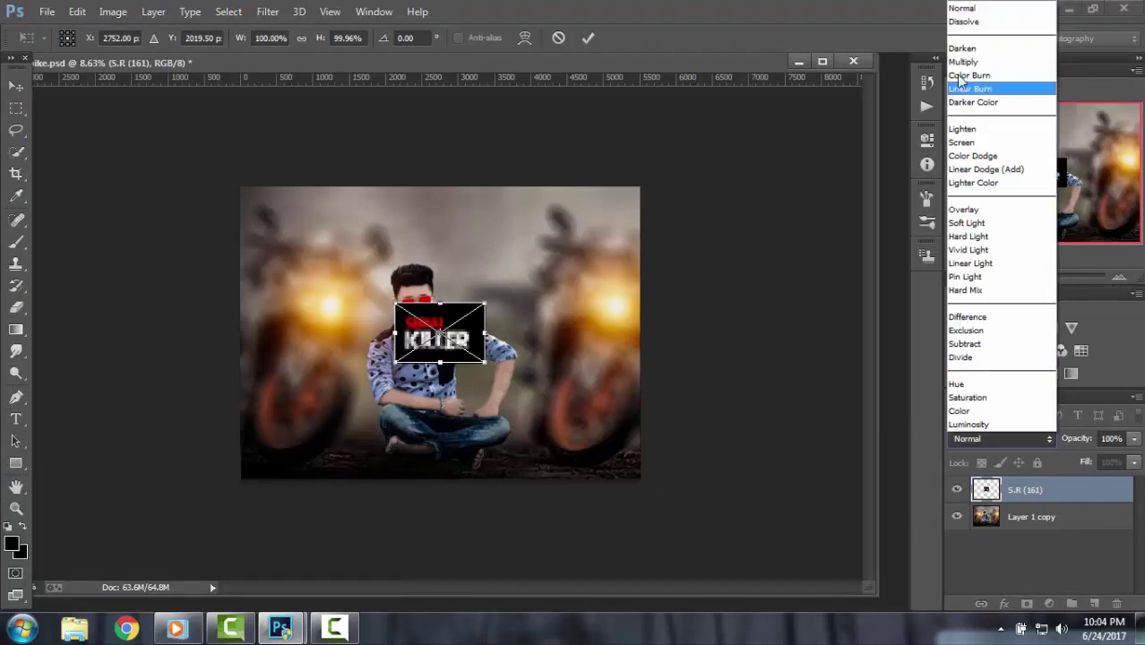
{"action": "left_click", "coordinate": [963, 142]}
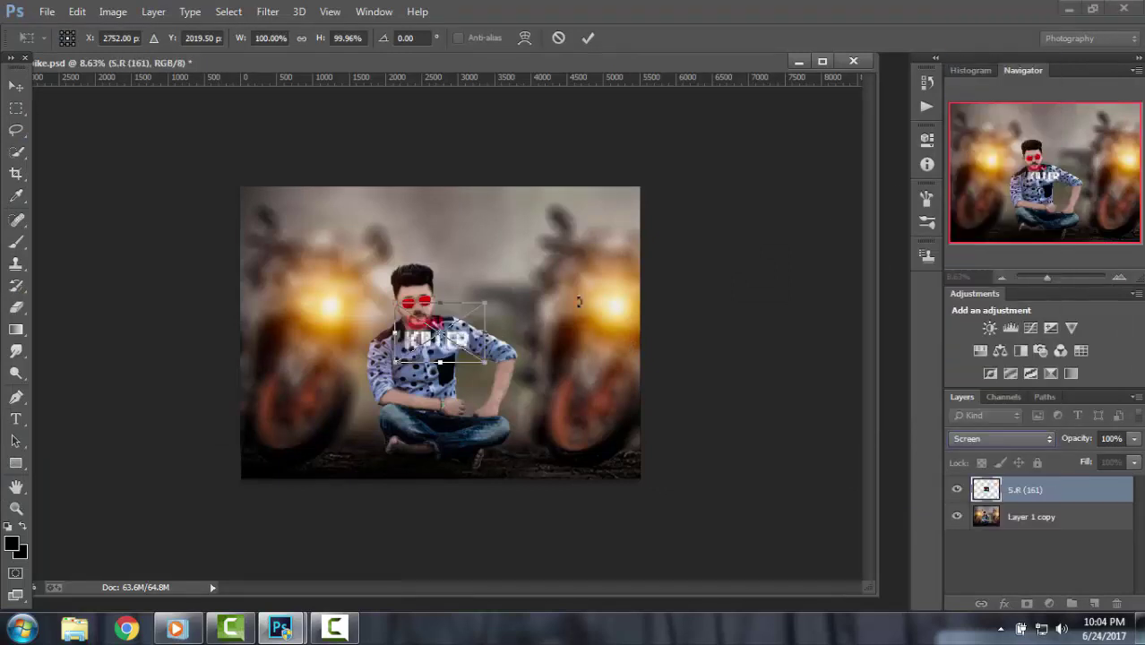
Move the SERIAL KILLER text to the upper right and enlarge it to about 200%.
{"action": "mouse_move", "coordinate": [457, 341]}
{"action": "left_mouse_down"}
{"action": "mouse_move", "coordinate": [497, 286]}
{"action": "mouse_move", "coordinate": [635, 377]}
{"action": "mouse_move", "coordinate": [600, 304]}
{"action": "left_mouse_up"}
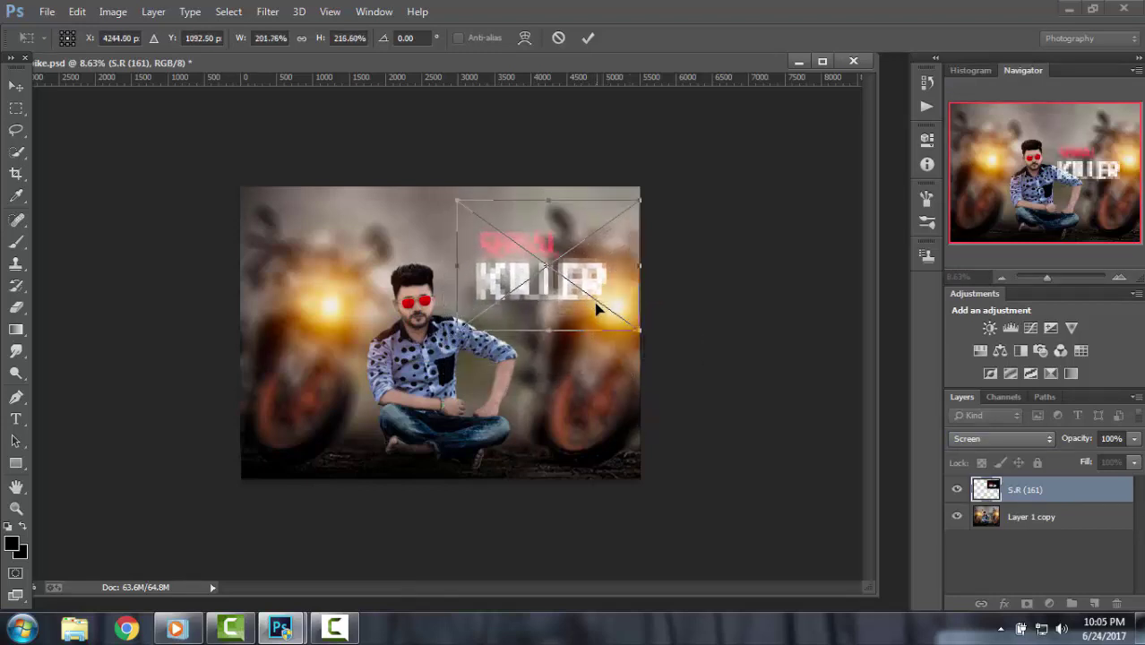
{"action": "left_click", "coordinate": [586, 37]}
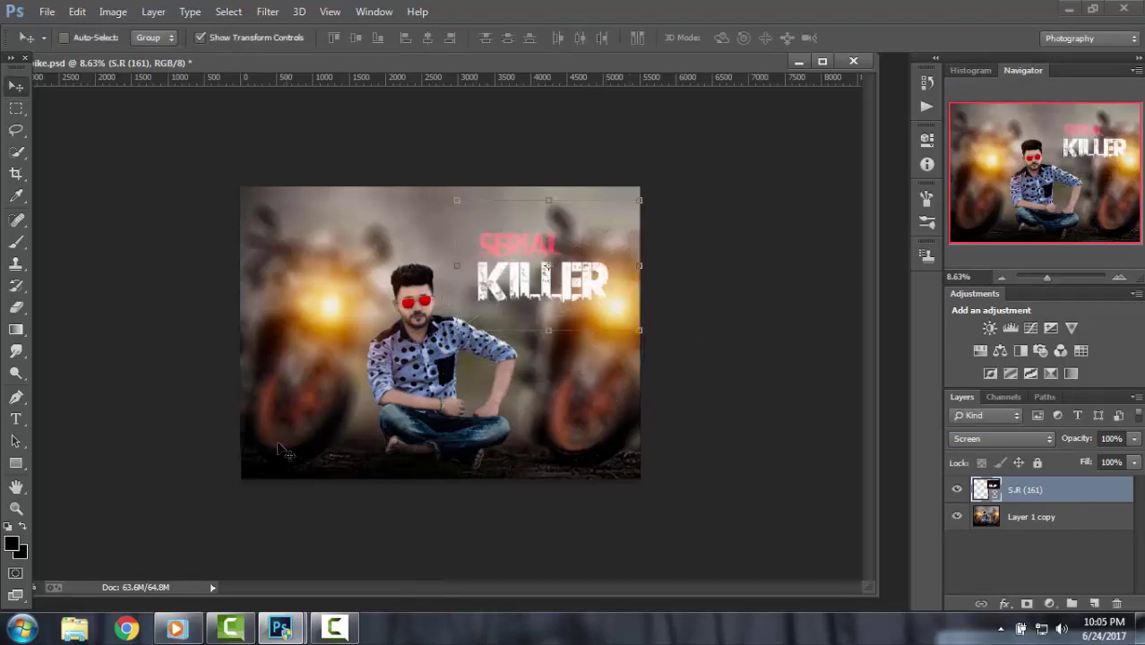
{"action": "left_click_drag", "start_coordinate": [545, 329], "coordinate": [596, 248]}
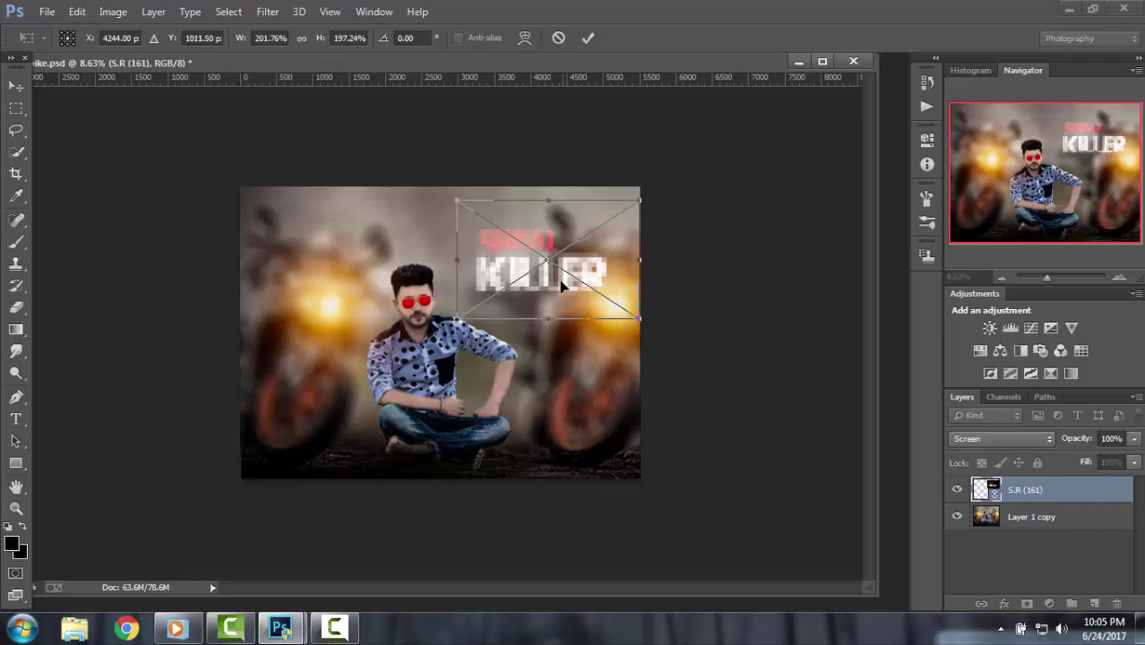
{"action": "left_click", "coordinate": [588, 38]}
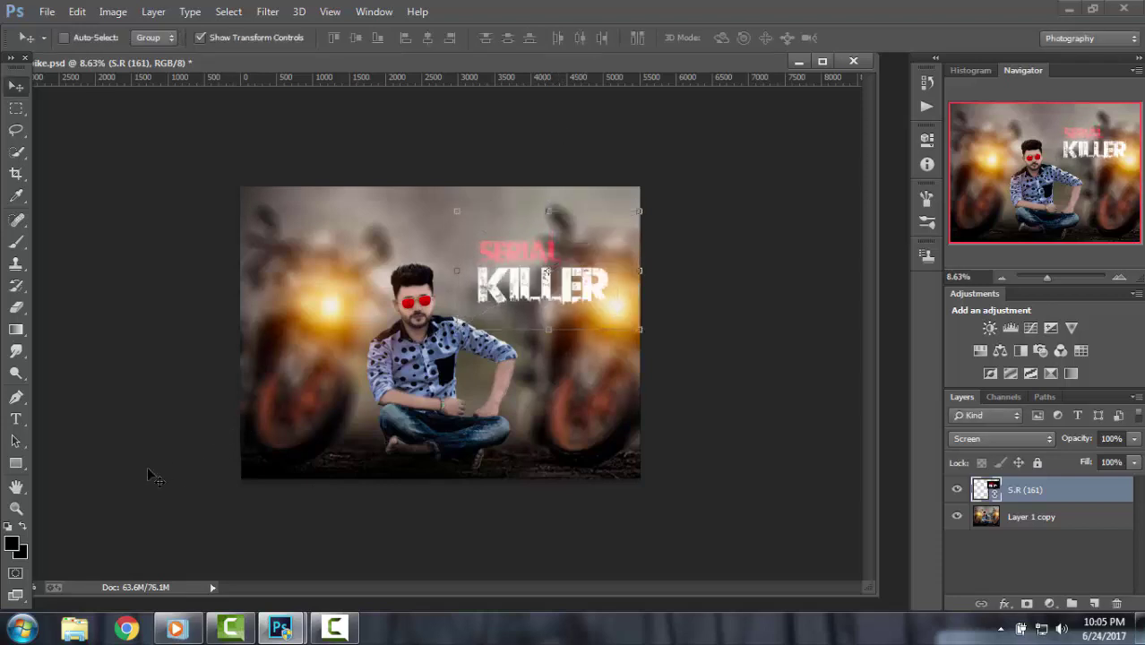
{"action": "left_click", "coordinate": [16, 486]}
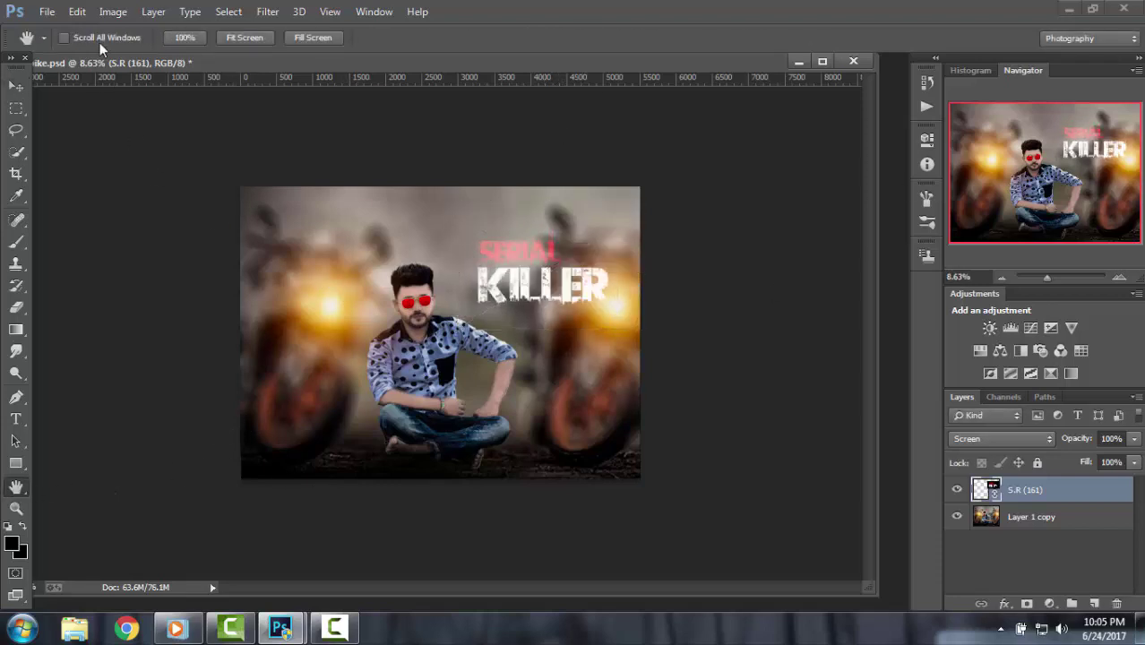
Save the artwork as a JPEG on New Volume (F:) at Quality 12 (Maximum).
{"action": "left_click", "coordinate": [47, 12]}
{"action": "left_click", "coordinate": [91, 165]}
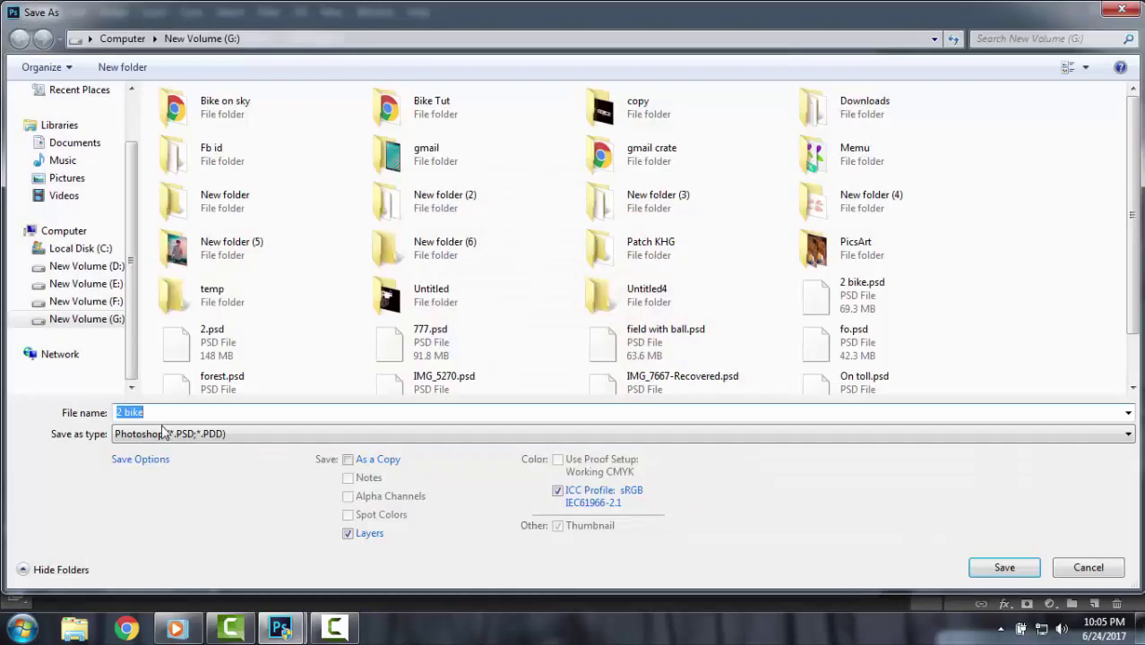
{"action": "left_click", "coordinate": [164, 432]}
{"action": "left_click", "coordinate": [197, 269]}
{"action": "left_click", "coordinate": [89, 301]}
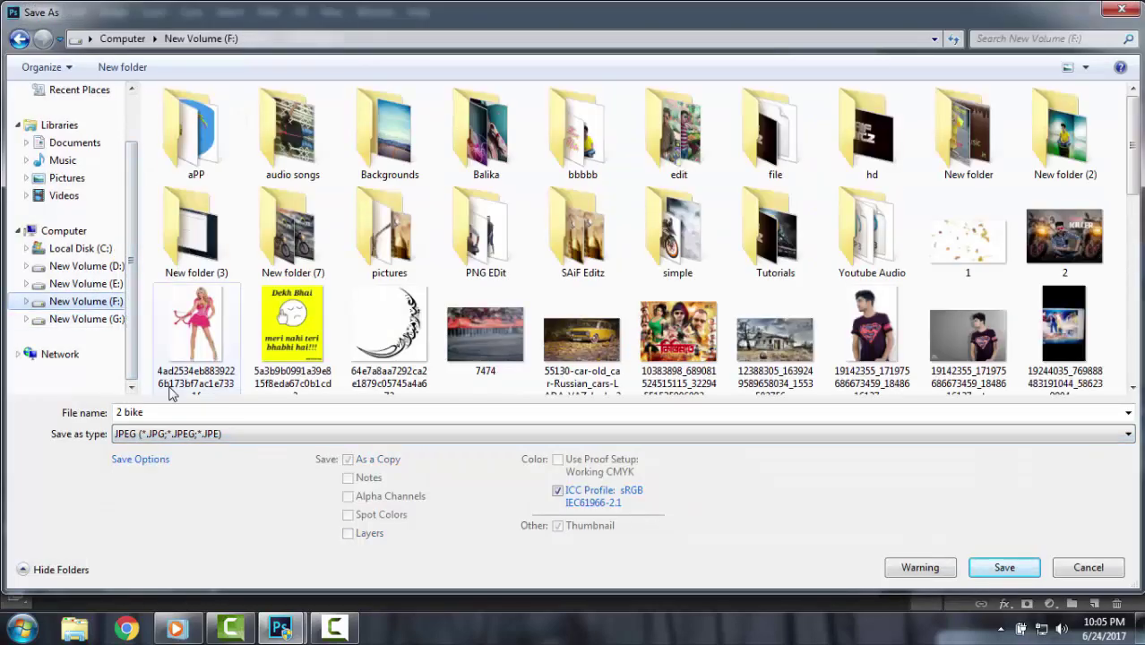
{"action": "left_click", "coordinate": [172, 413]}
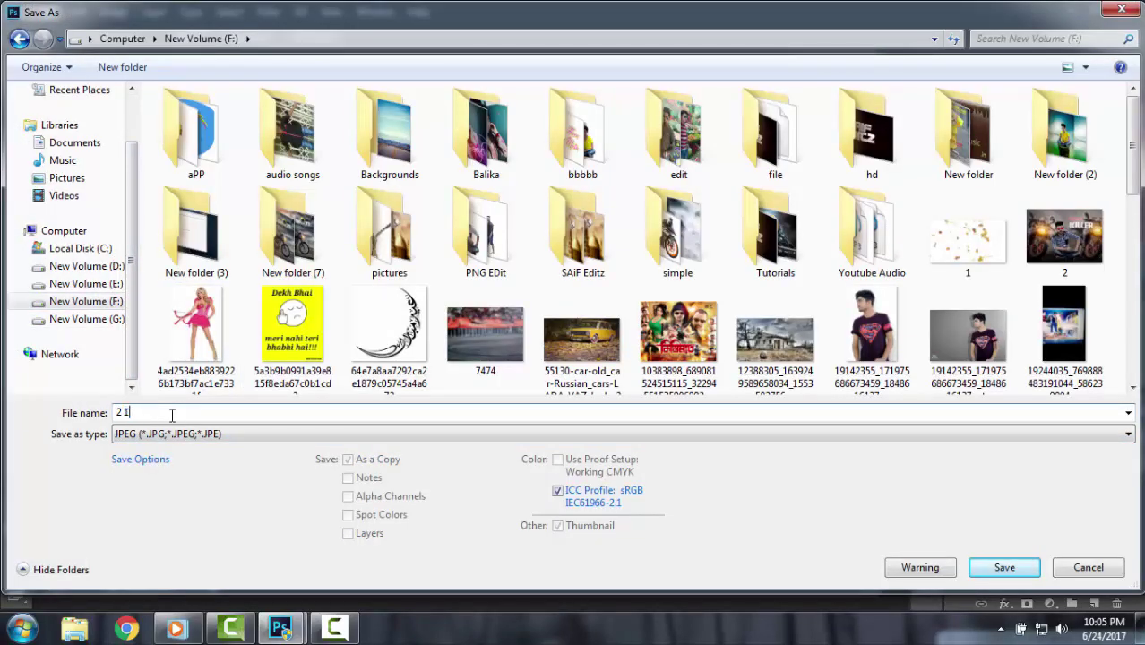
{"action": "left_click", "coordinate": [1004, 567]}
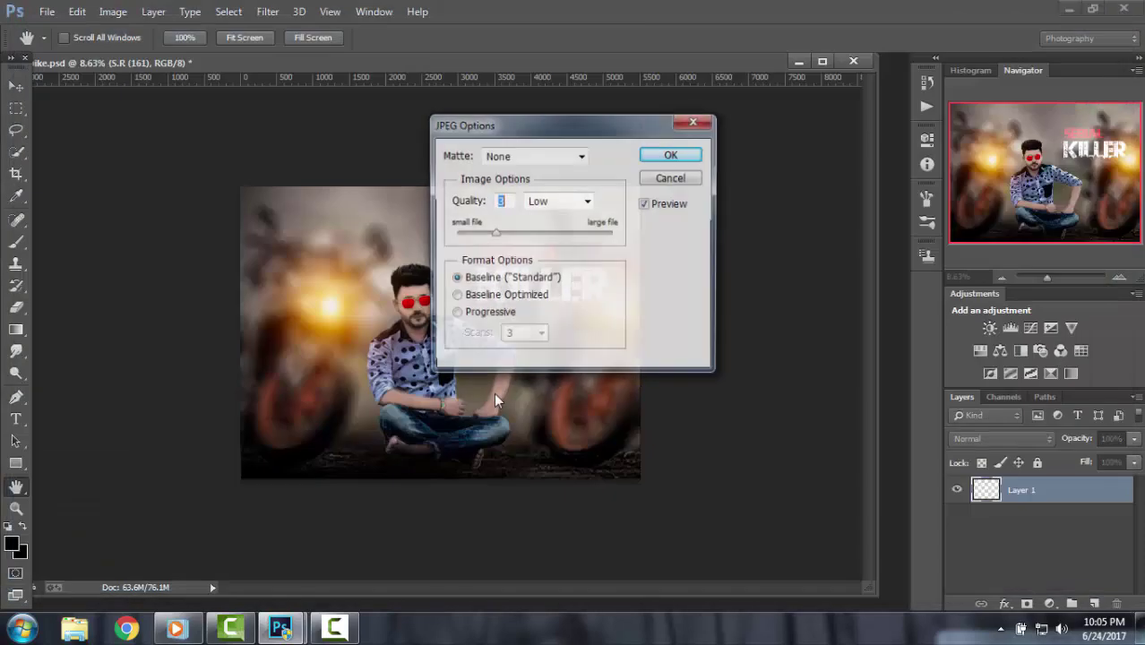
{"action": "left_click_drag", "start_coordinate": [517, 241], "coordinate": [654, 244]}
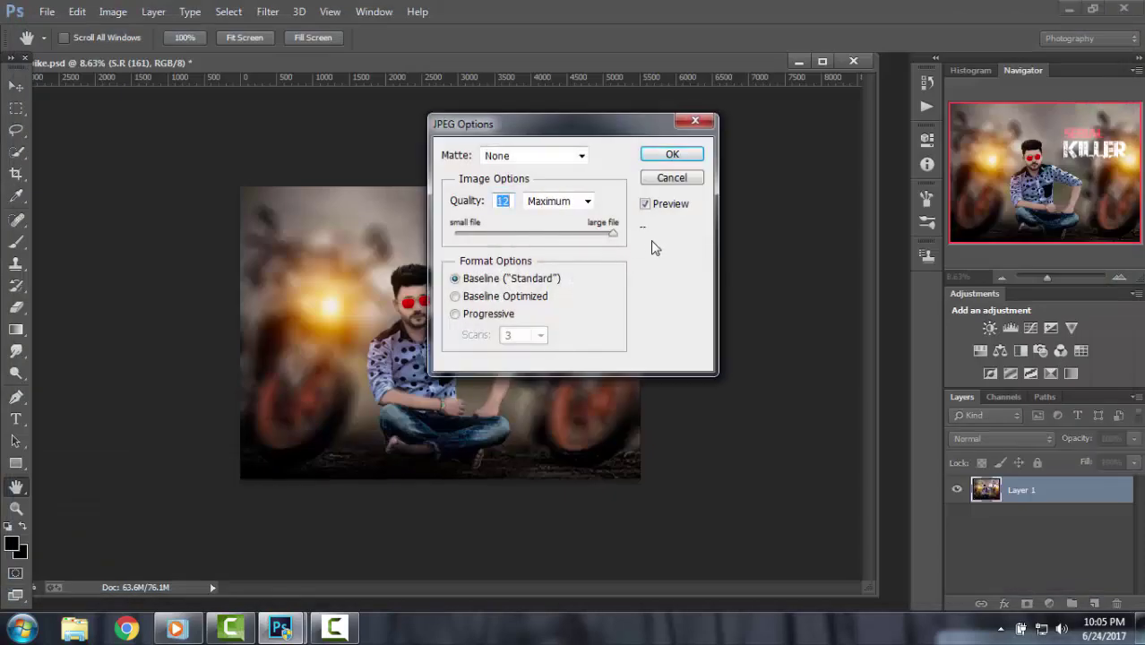
{"action": "left_click", "coordinate": [656, 157]}
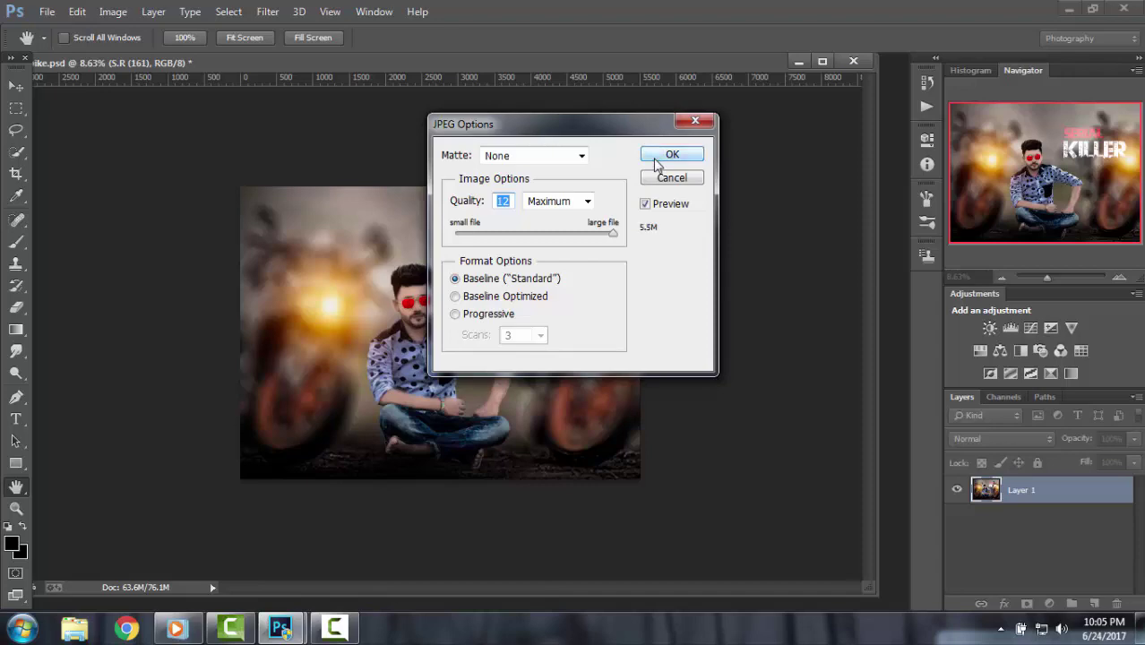